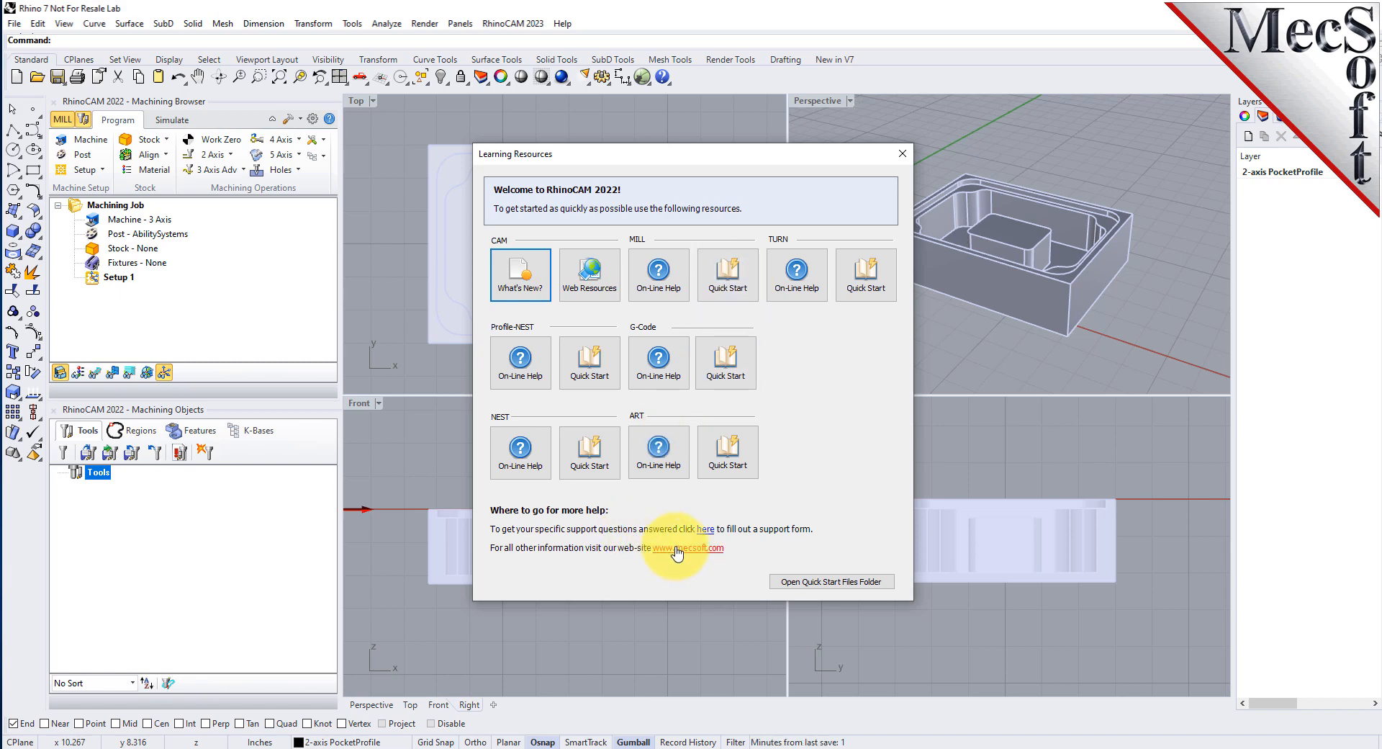
Close the Learning Resources window and view the available 2 Axis machining operations
{"action": "left_click", "coordinate": [902, 153]}
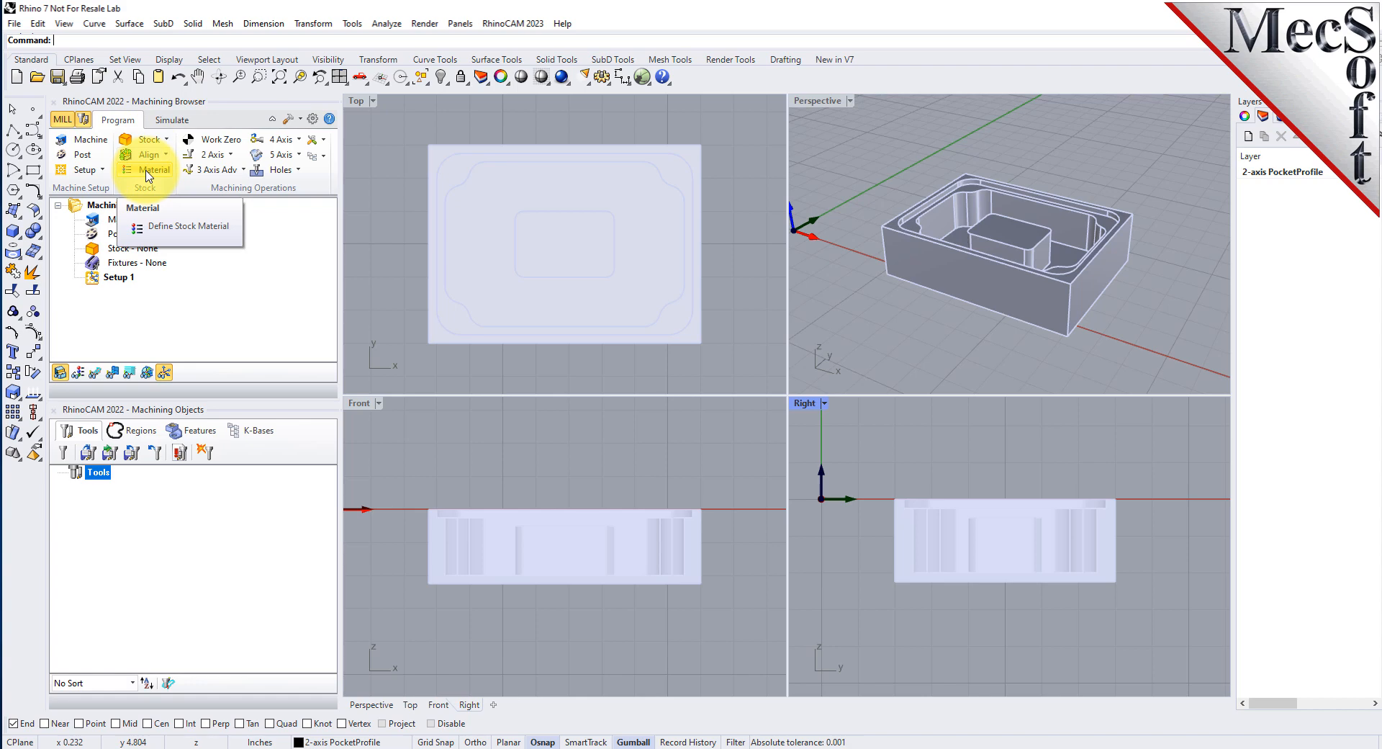
{"action": "left_click", "coordinate": [230, 156]}
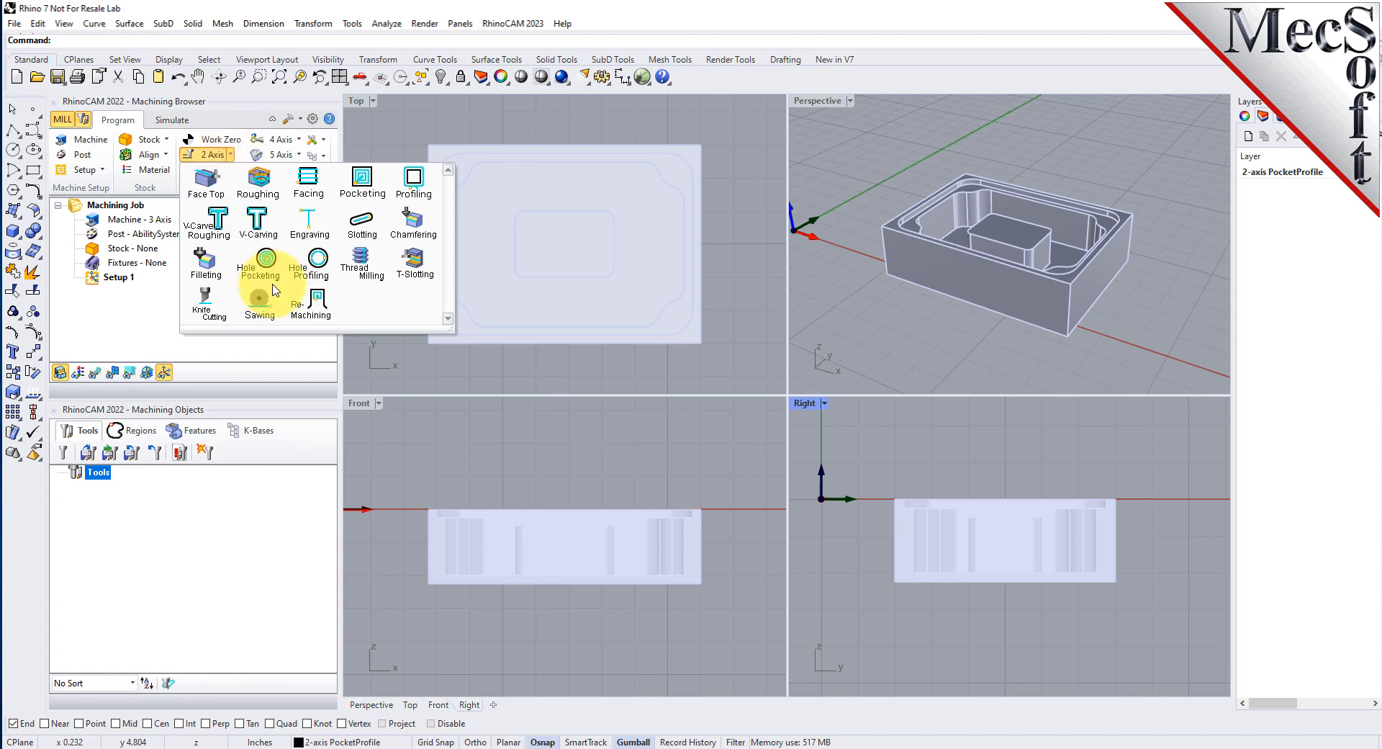
{"action": "left_click", "coordinate": [489, 401]}
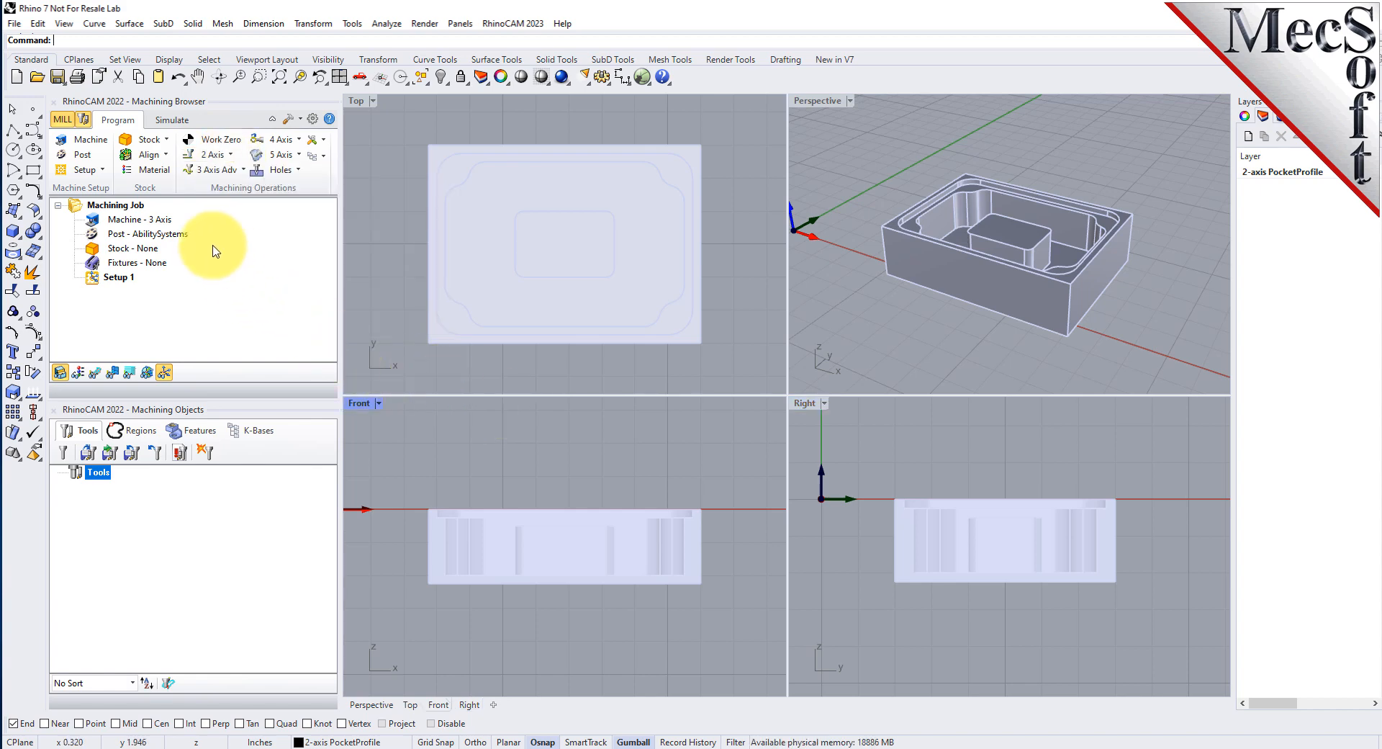
Define the machine tool manually as a 3 Axis machine for the machining job
{"action": "left_click", "coordinate": [90, 140]}
{"action": "left_click_drag", "start_coordinate": [97, 128], "coordinate": [484, 146]}
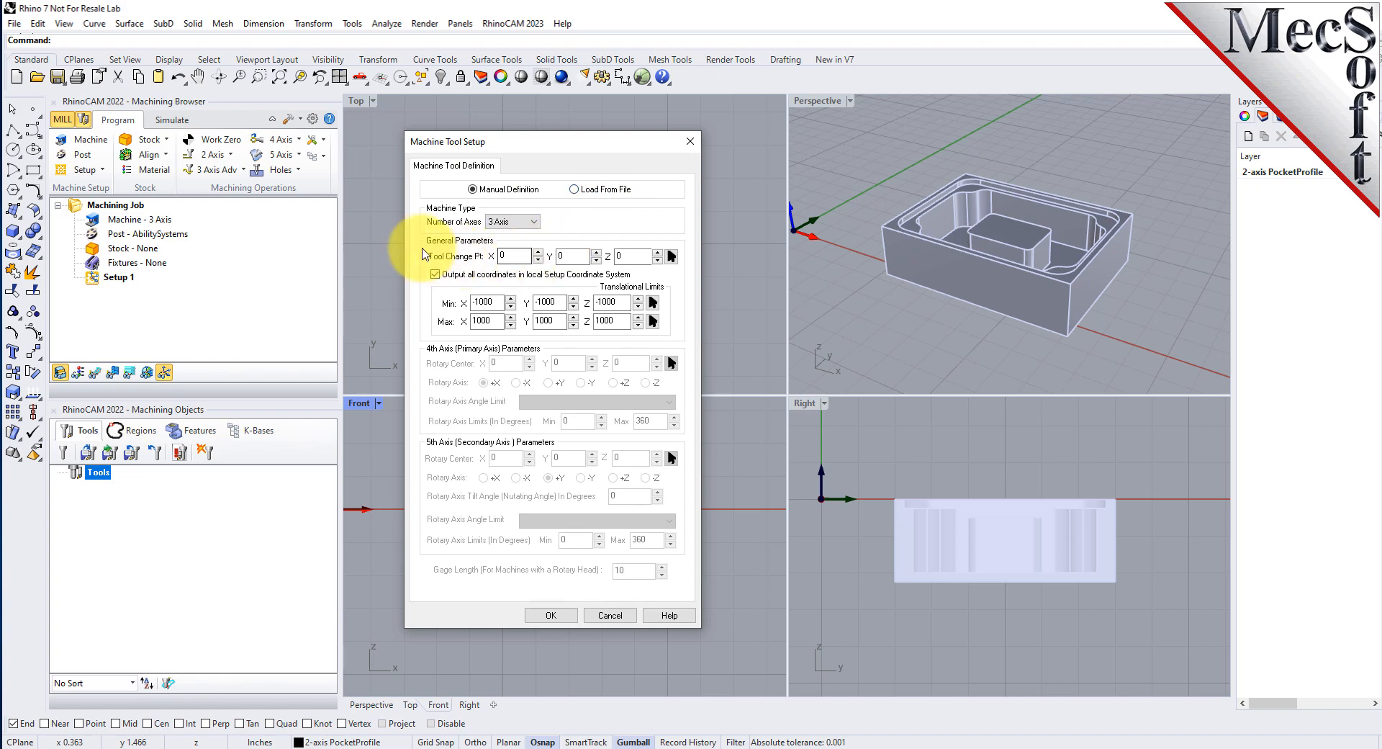
{"action": "left_click", "coordinate": [534, 223]}
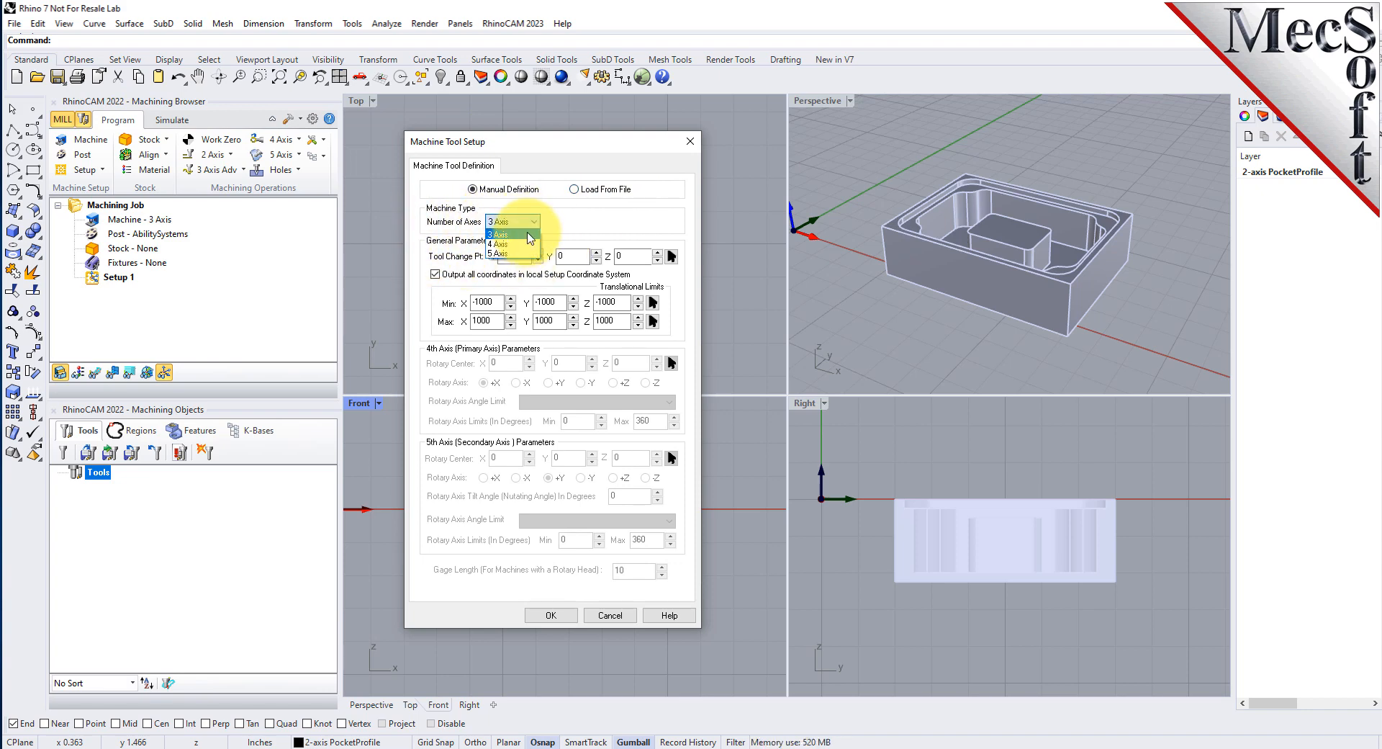
{"action": "left_click", "coordinate": [529, 234]}
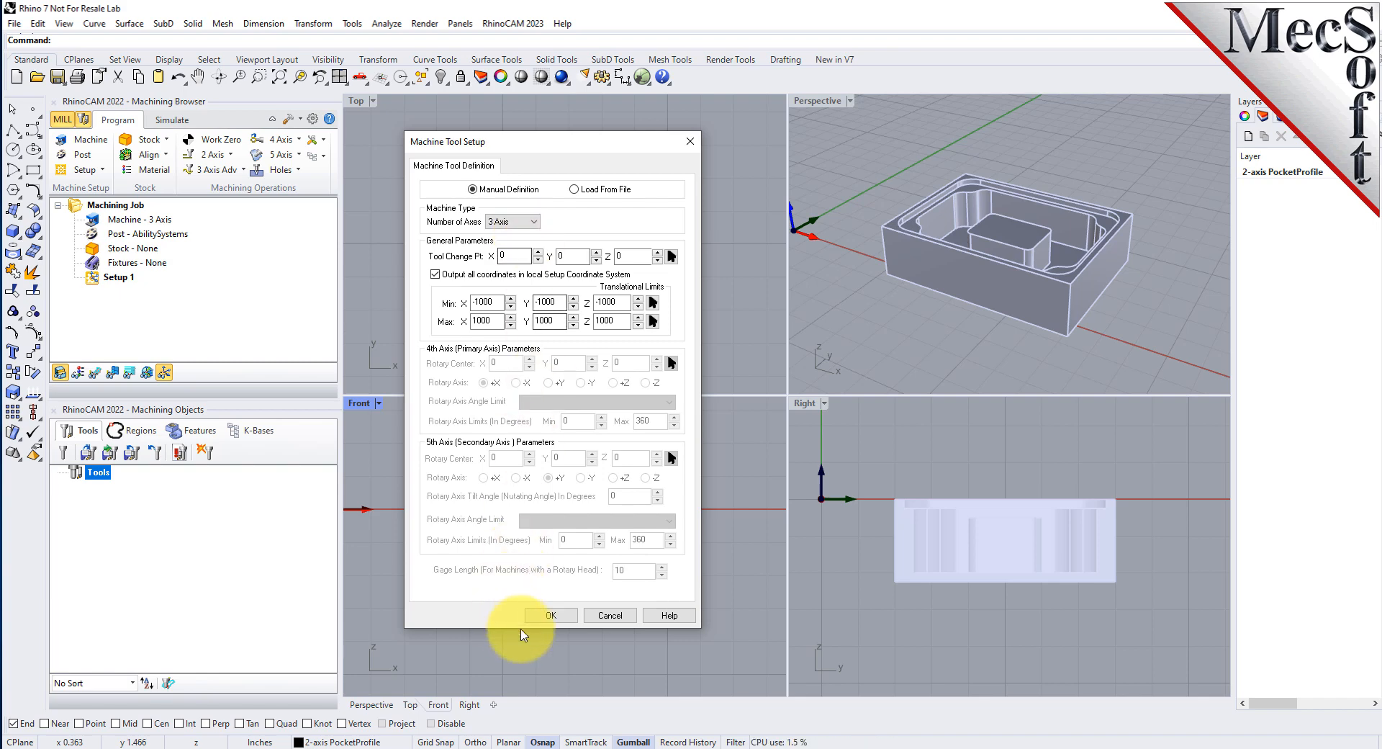
{"action": "left_click", "coordinate": [550, 615]}
{"action": "left_click", "coordinate": [130, 219]}
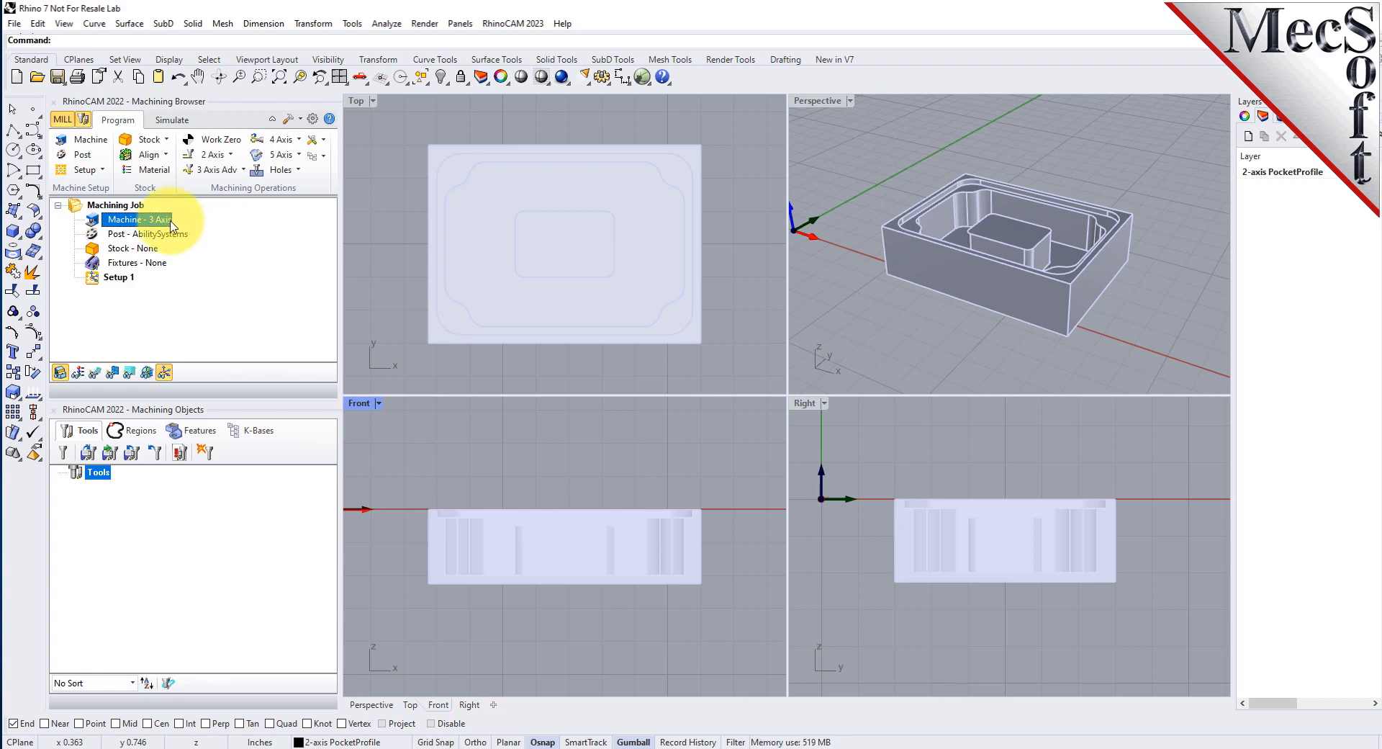
Set the machining job's post-processor to the legacy Haas post
{"action": "left_click", "coordinate": [85, 156]}
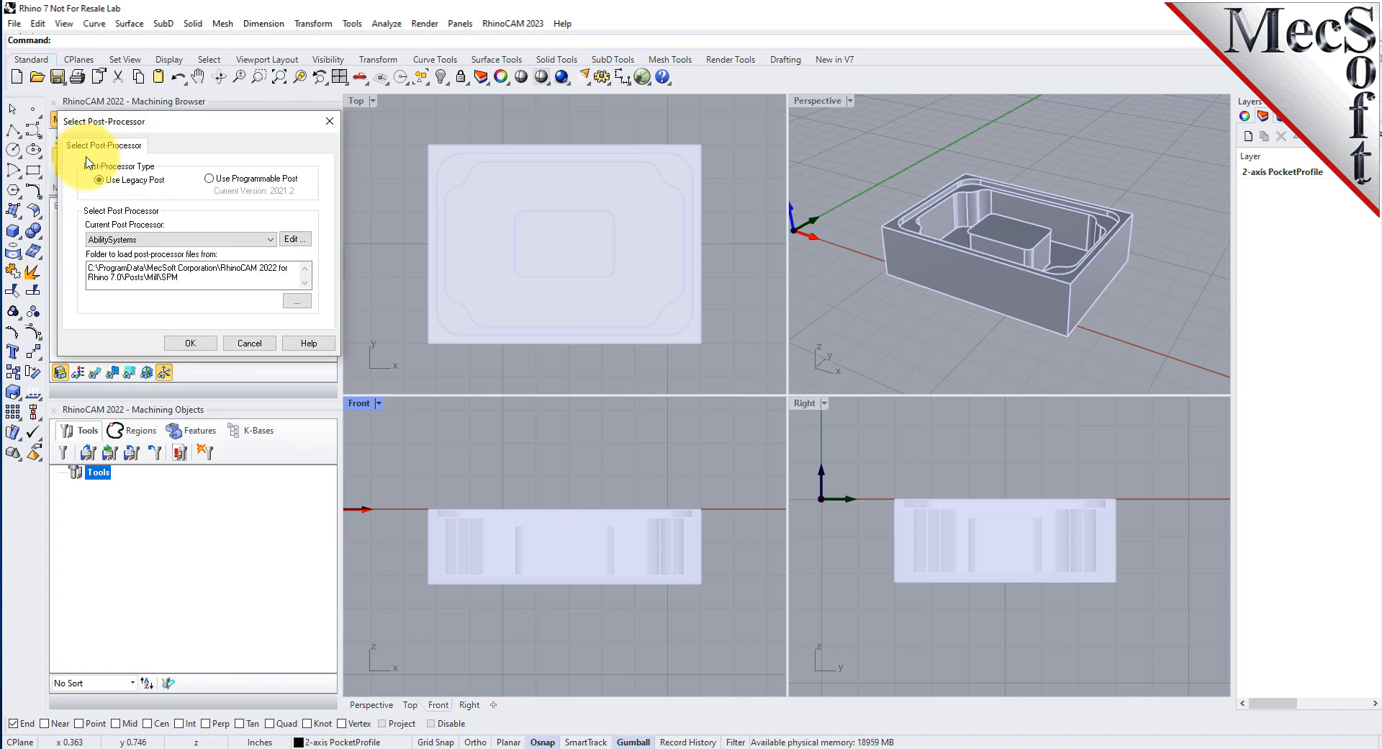
{"action": "left_click_drag", "start_coordinate": [180, 120], "coordinate": [330, 182]}
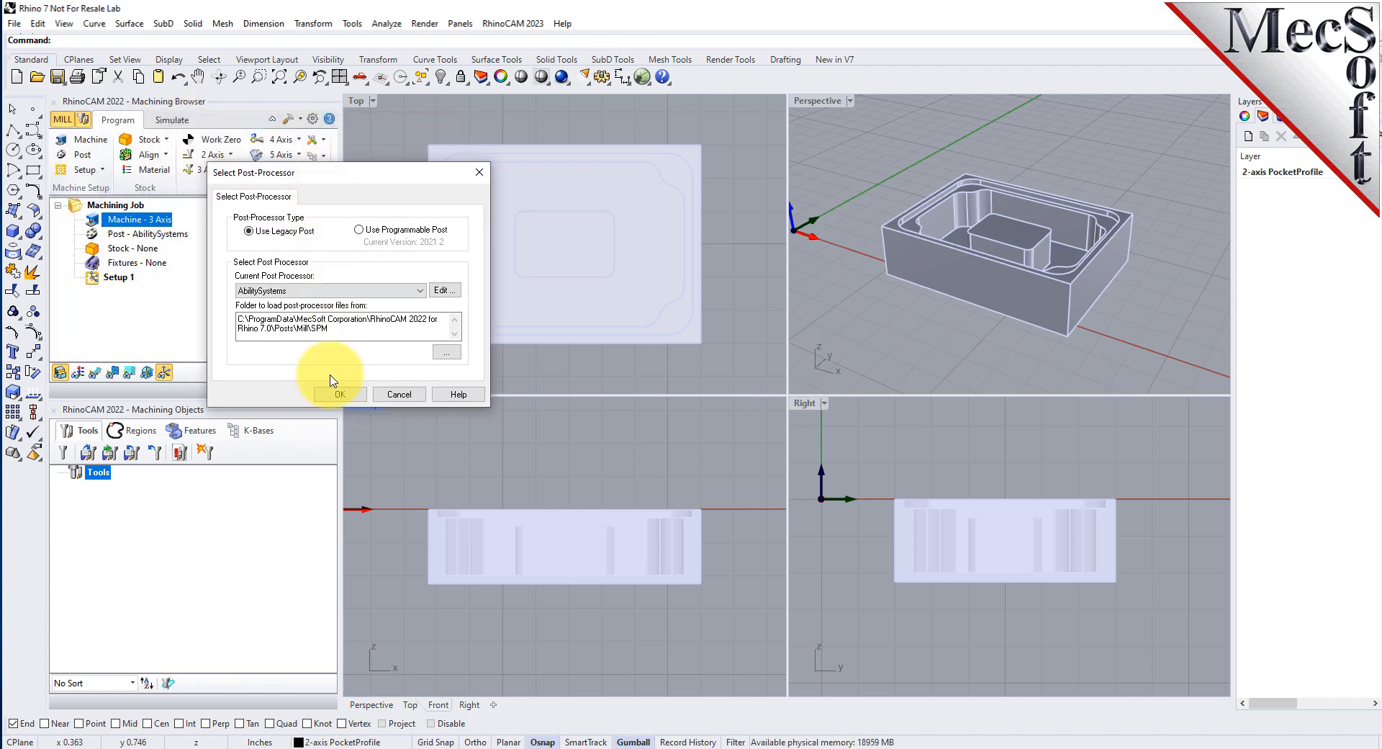
{"action": "left_click", "coordinate": [419, 293]}
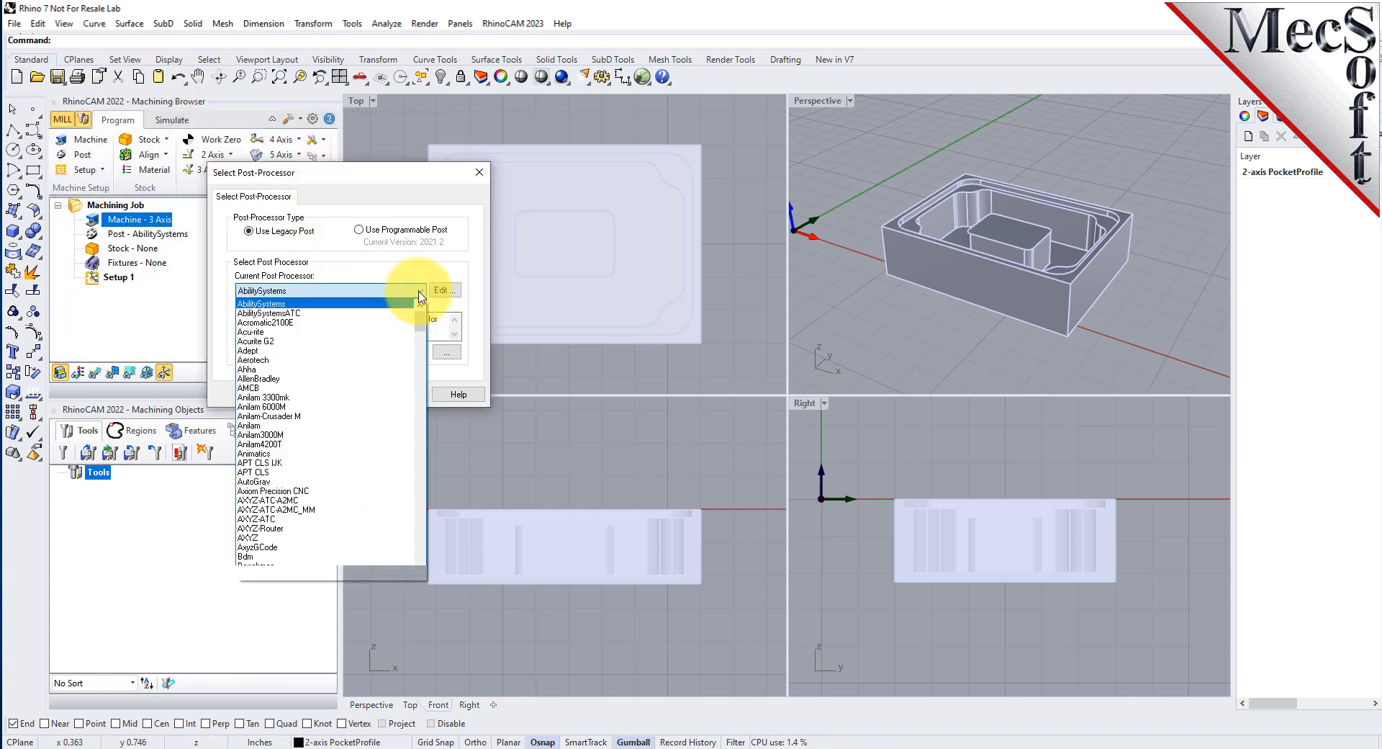
{"action": "left_click", "coordinate": [436, 375]}
{"action": "left_click", "coordinate": [412, 293]}
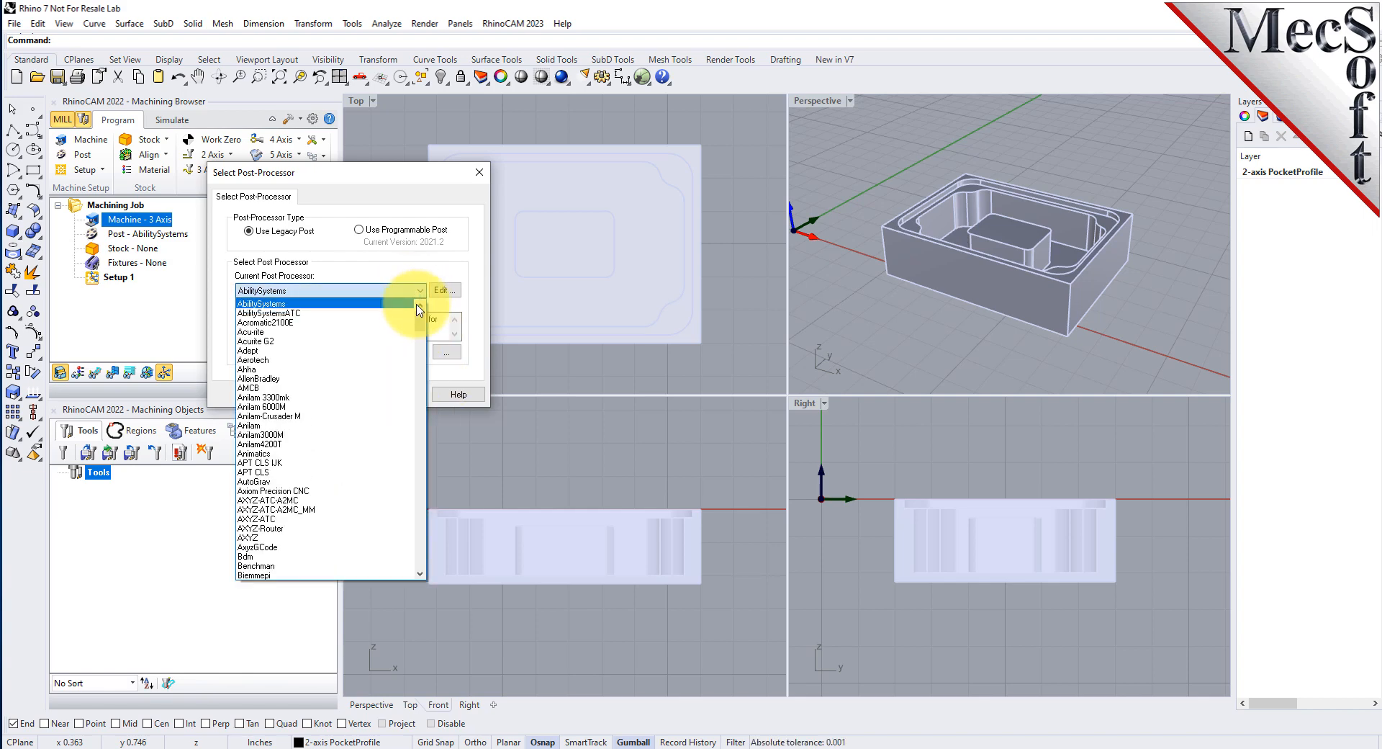
{"action": "left_click_drag", "start_coordinate": [419, 317], "coordinate": [417, 433]}
{"action": "scroll", "coordinate": [287, 418], "scroll_direction": "up", "scroll_amount": 6}
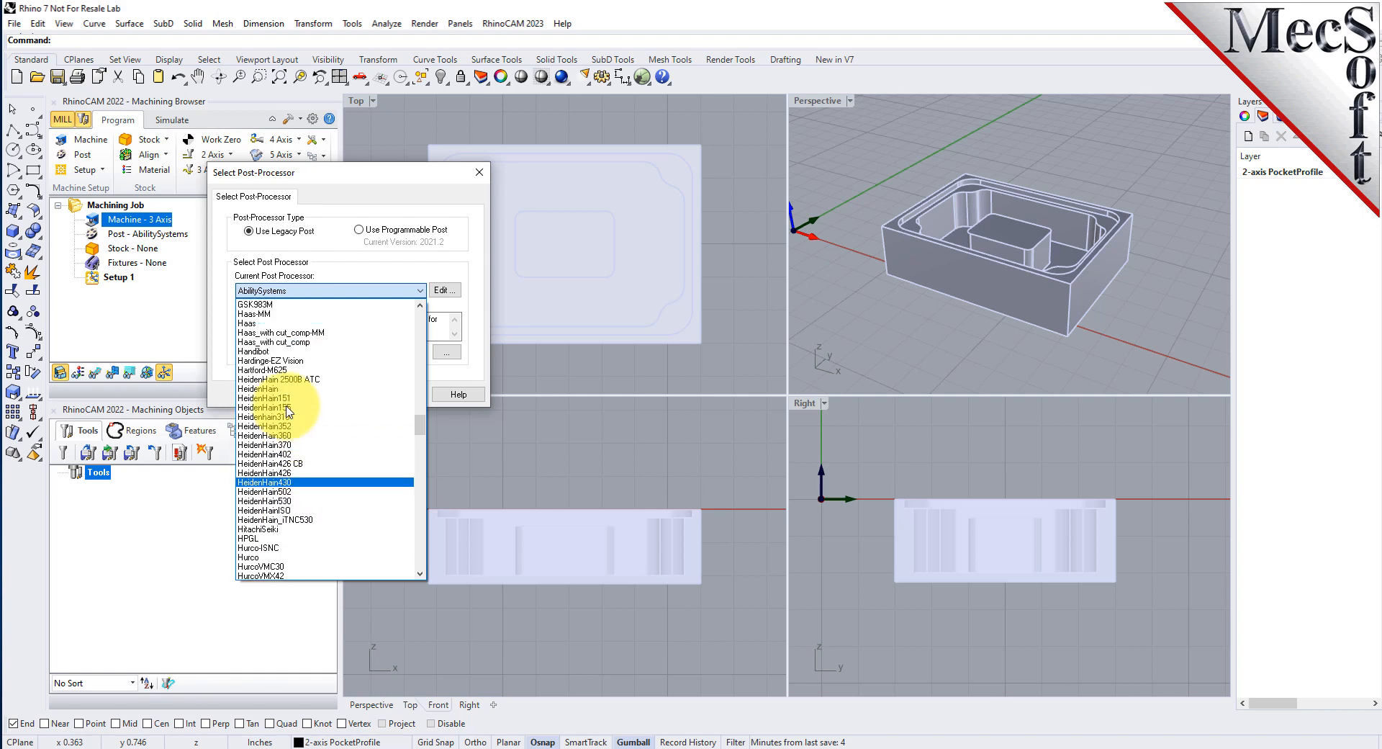
{"action": "left_click", "coordinate": [277, 416]}
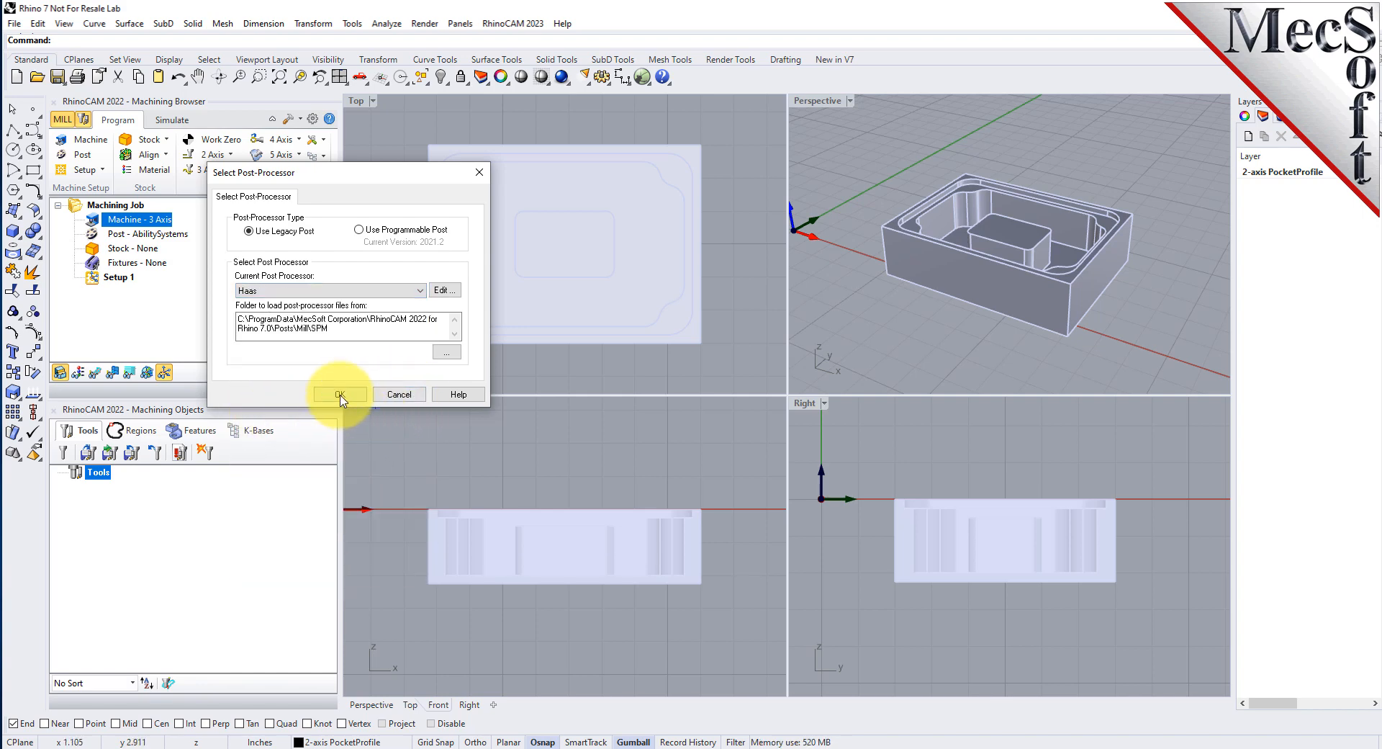
{"action": "left_click", "coordinate": [345, 396]}
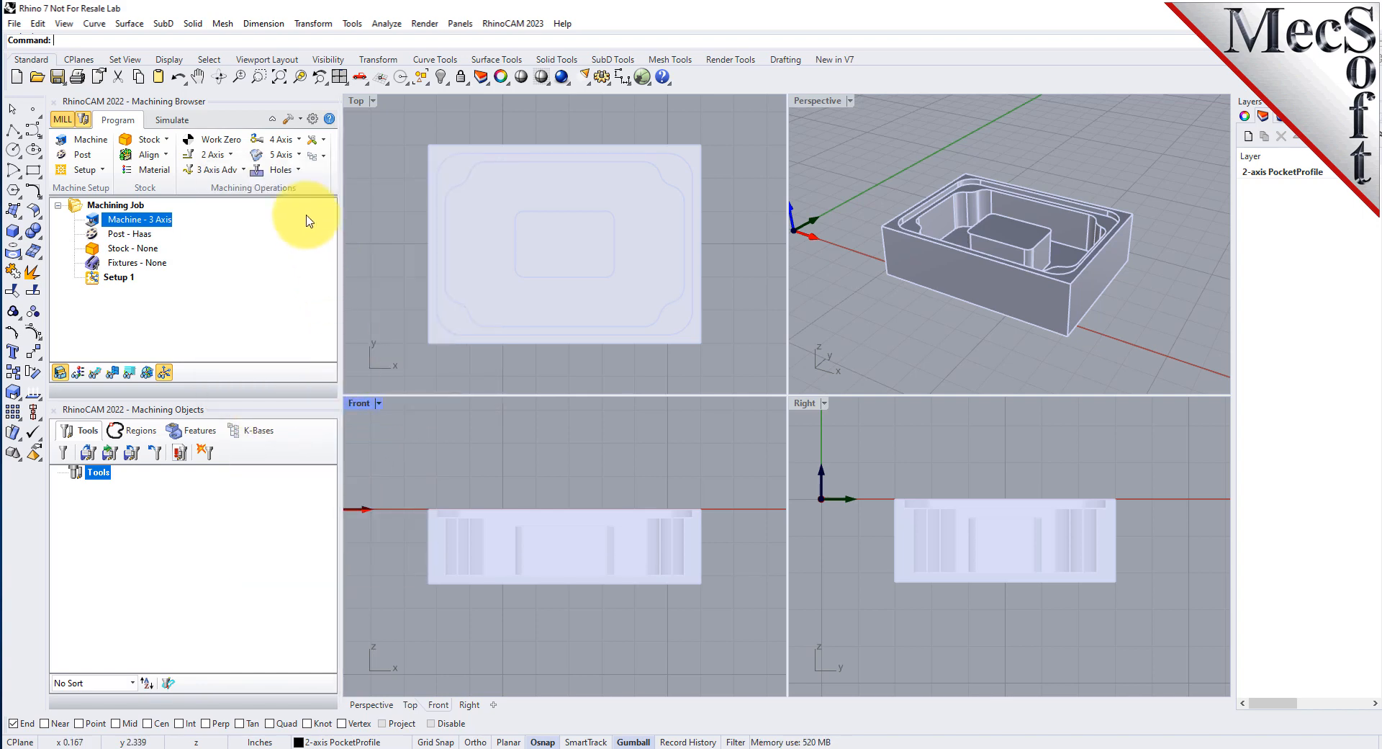
Set the posted file extension to .nc in the post-processor preferences and select the job's post entry
{"action": "left_click", "coordinate": [311, 119]}
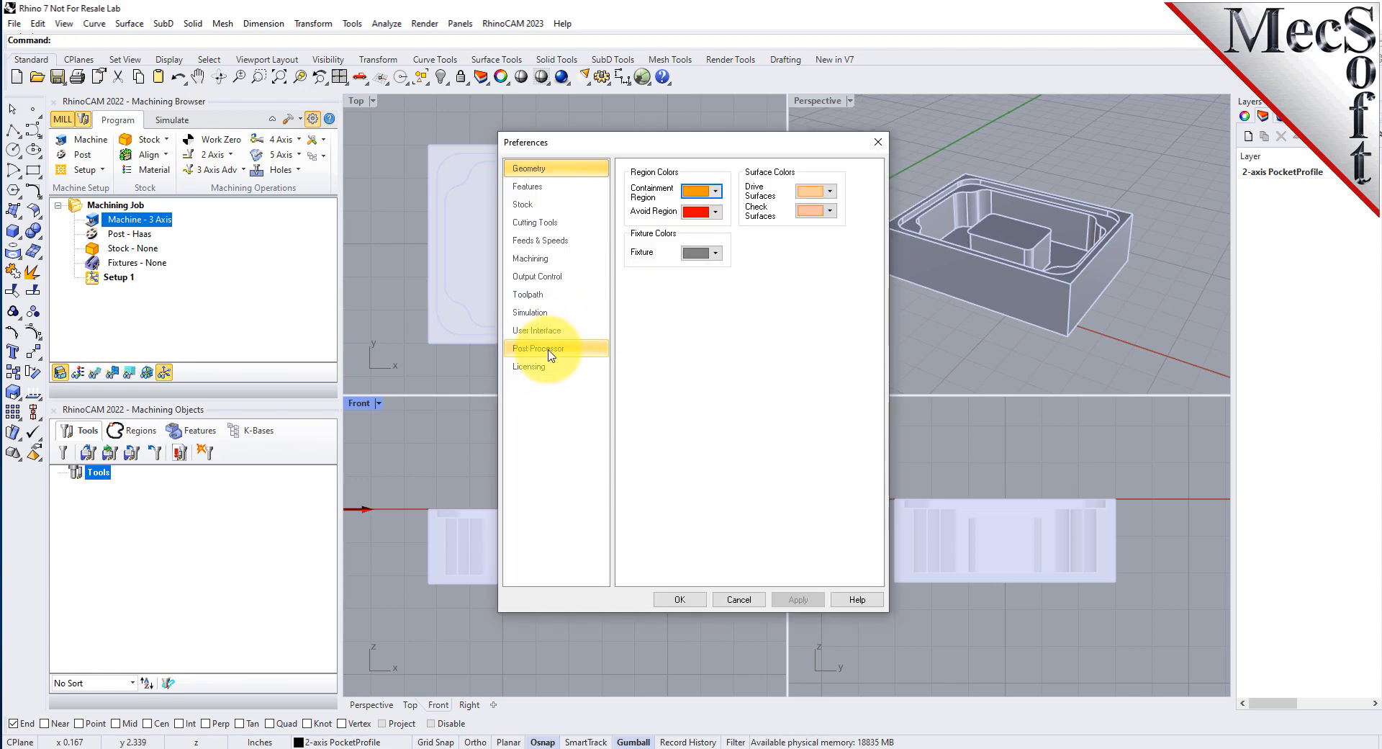
{"action": "left_click", "coordinate": [559, 350]}
{"action": "left_click", "coordinate": [764, 364]}
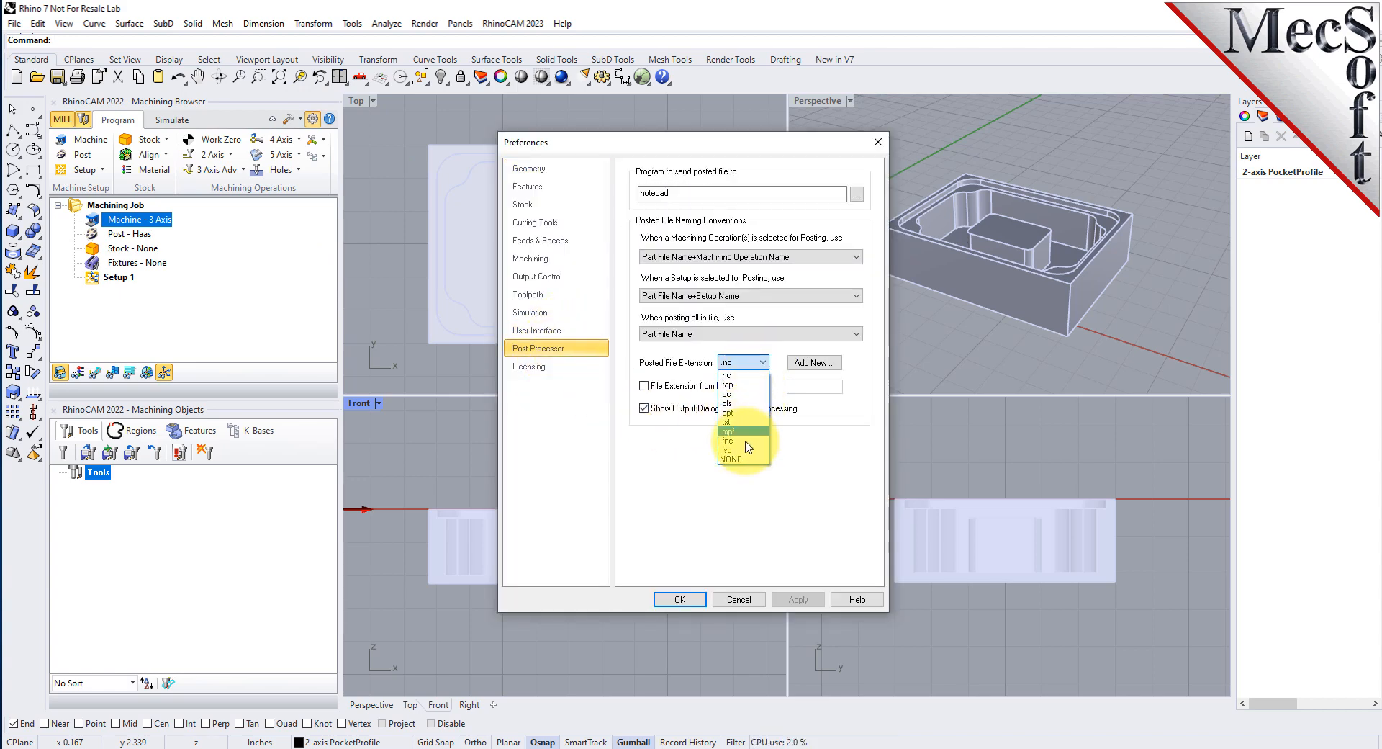
{"action": "left_click", "coordinate": [730, 374]}
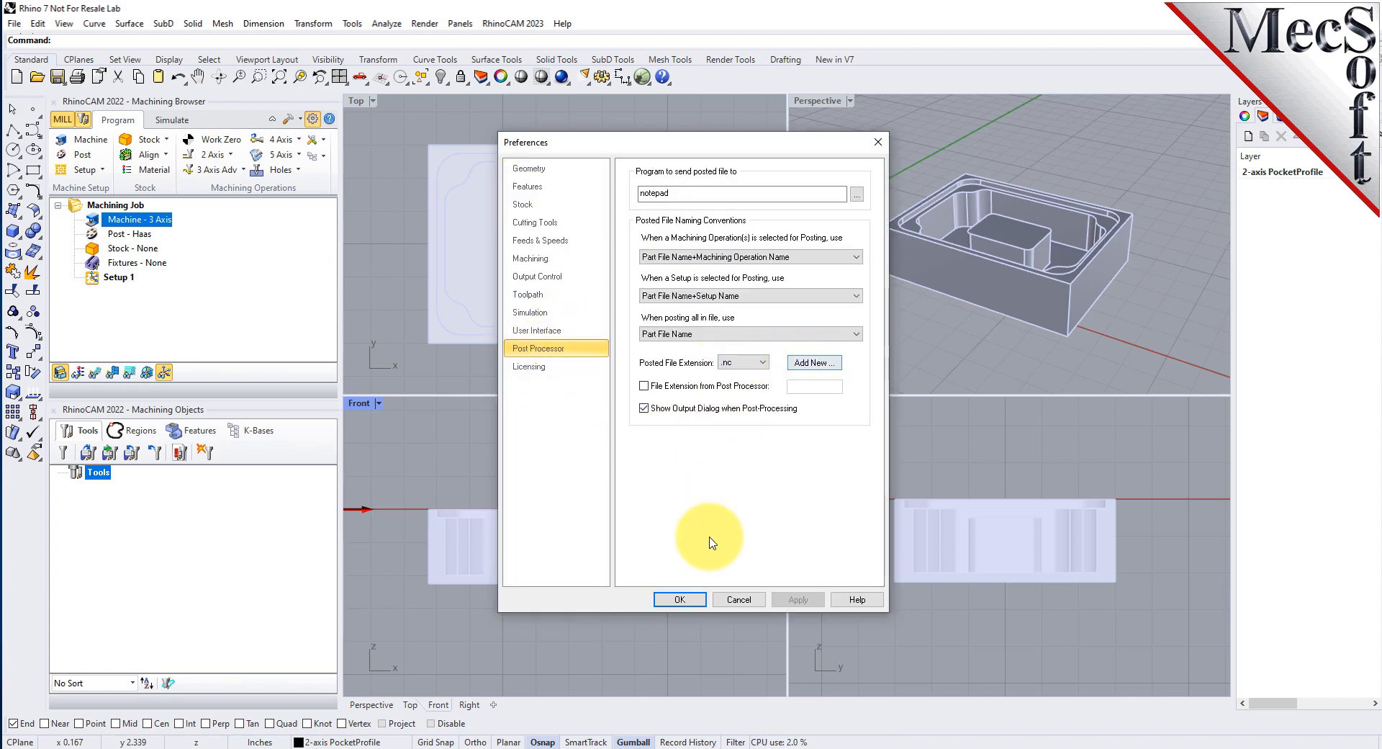
{"action": "left_click", "coordinate": [676, 598]}
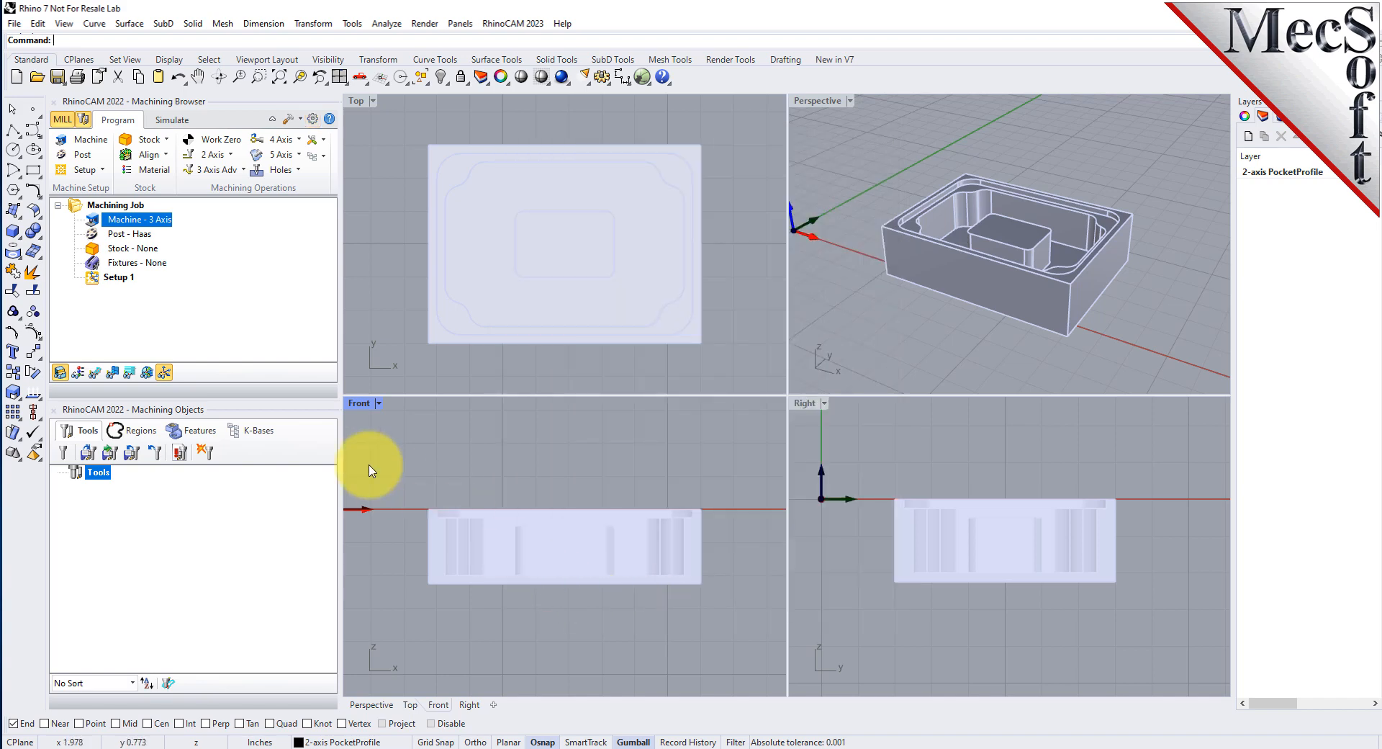
{"action": "left_click", "coordinate": [123, 234]}
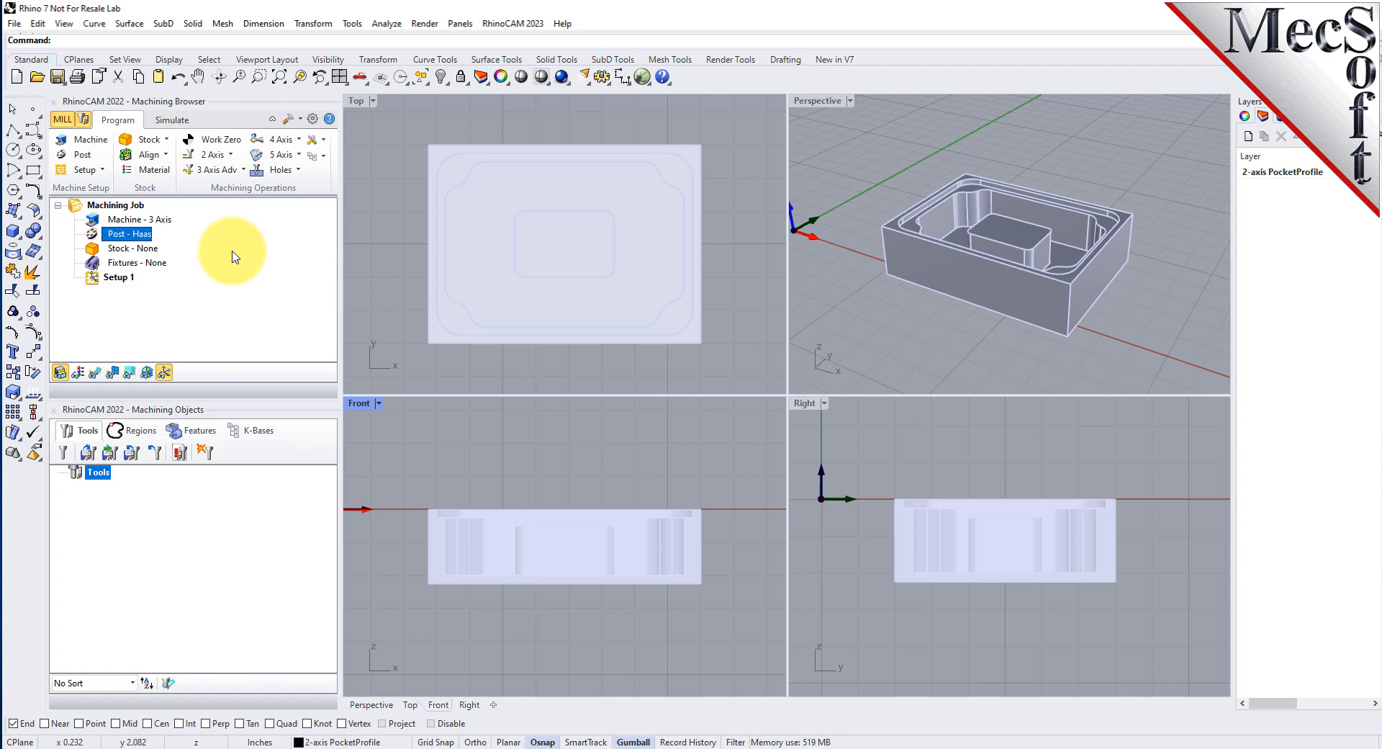
Select Setup 1, enlarge the Machining Browser's job area and maximize the Perspective viewport
{"action": "left_click", "coordinate": [107, 278]}
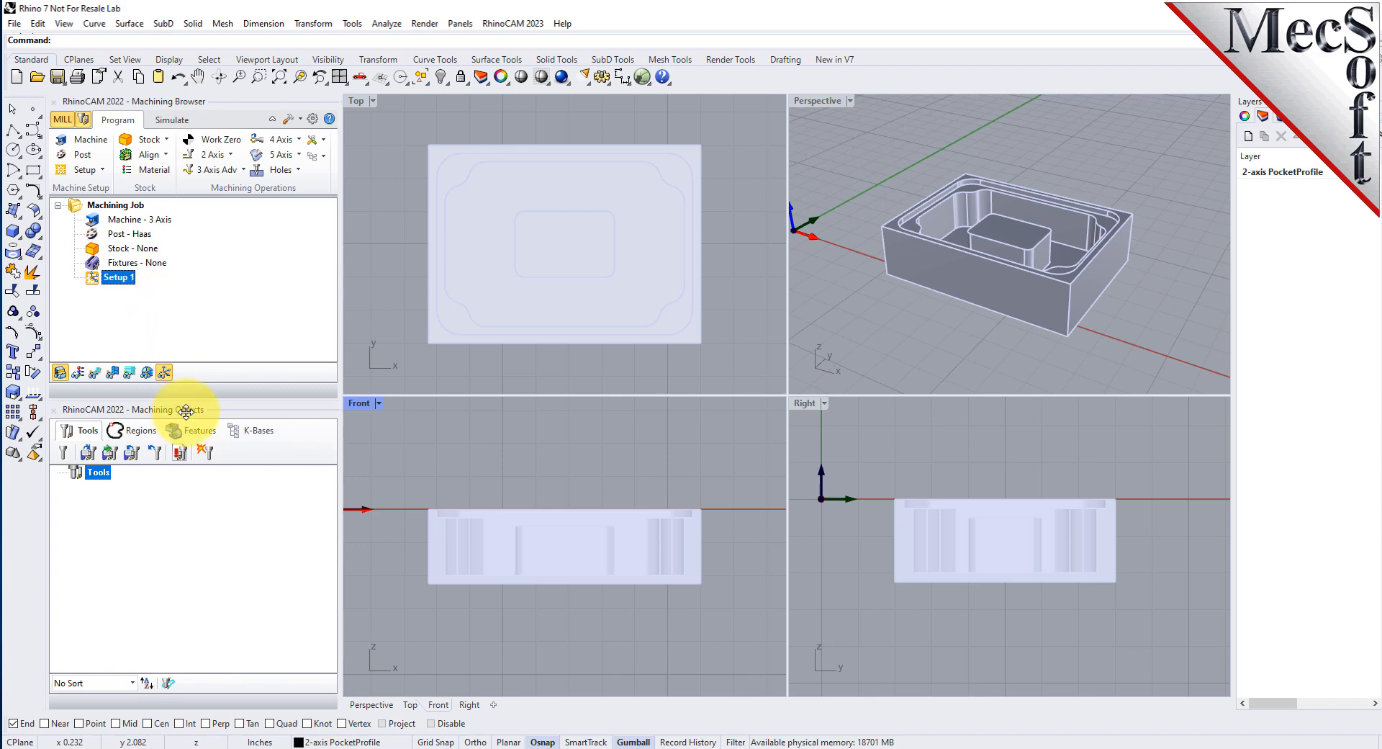
{"action": "left_click_drag", "start_coordinate": [185, 394], "coordinate": [185, 437]}
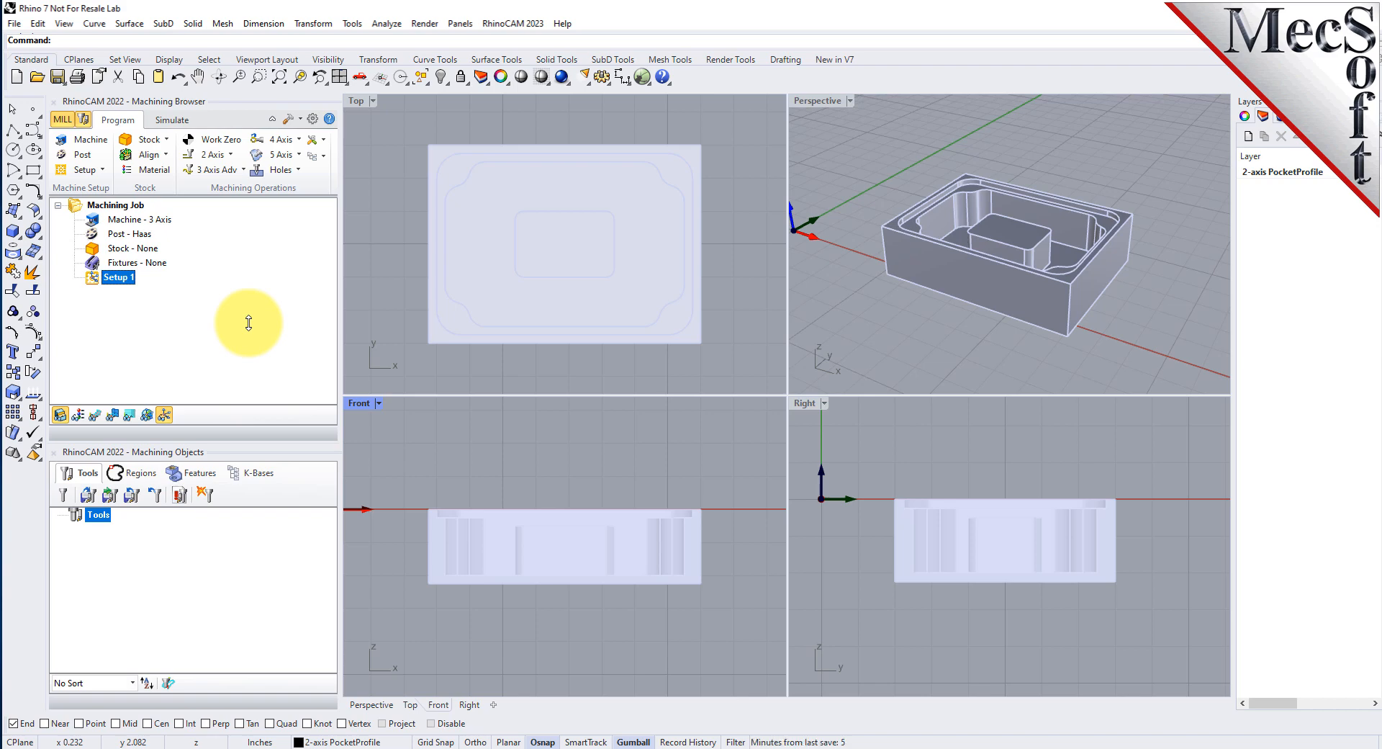
{"action": "left_click", "coordinate": [834, 105]}
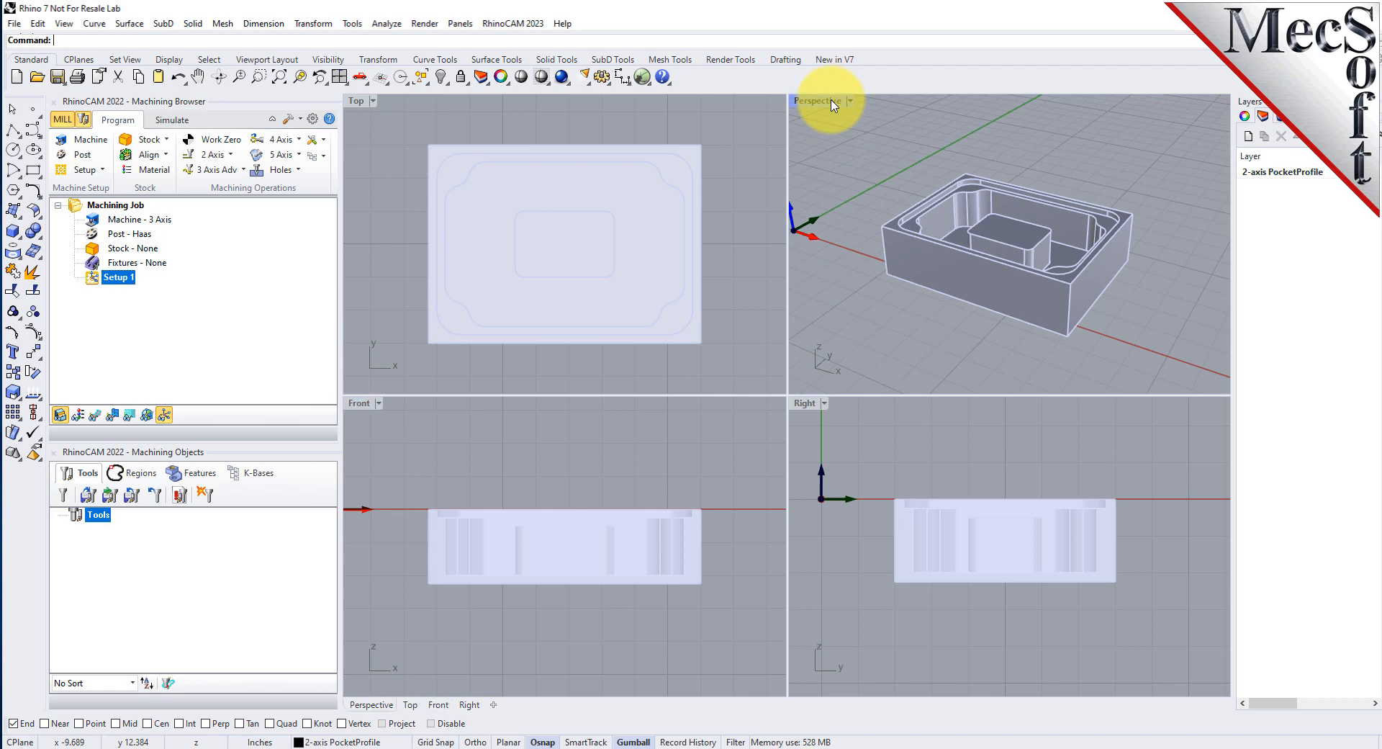
{"action": "double_click", "coordinate": [831, 105]}
{"action": "scroll", "coordinate": [780, 280], "scroll_direction": "down", "scroll_amount": 3}
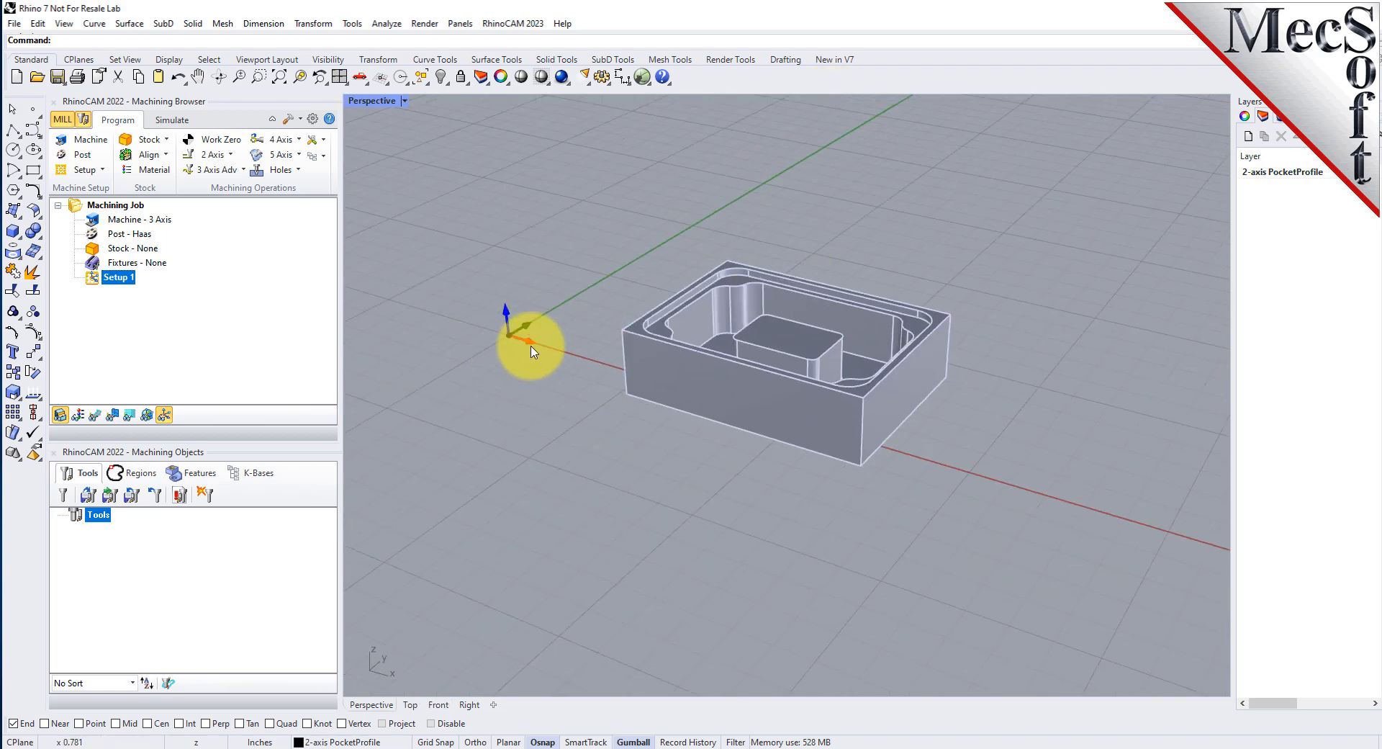
Toggle the world and machine coordinate system displays to compare their axes at the origin
{"action": "left_click", "coordinate": [146, 414]}
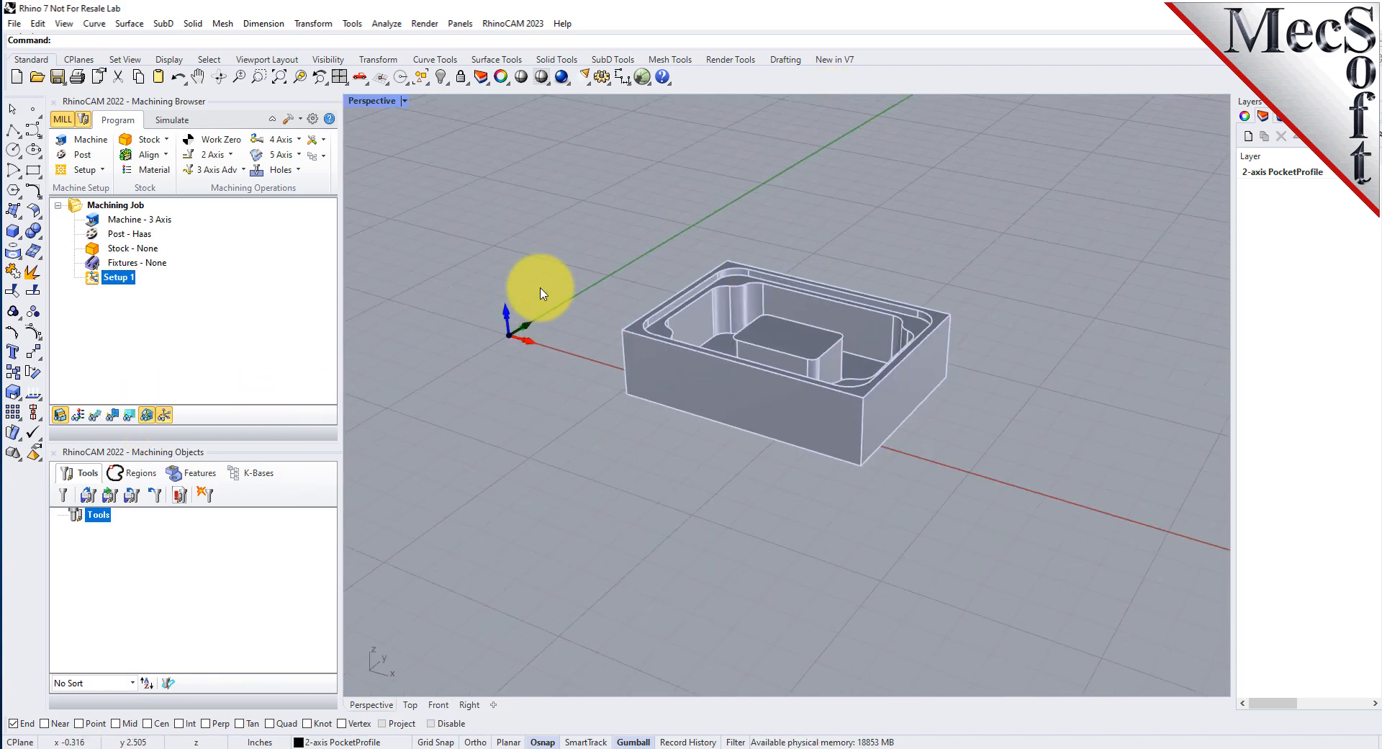
{"action": "left_click", "coordinate": [164, 415]}
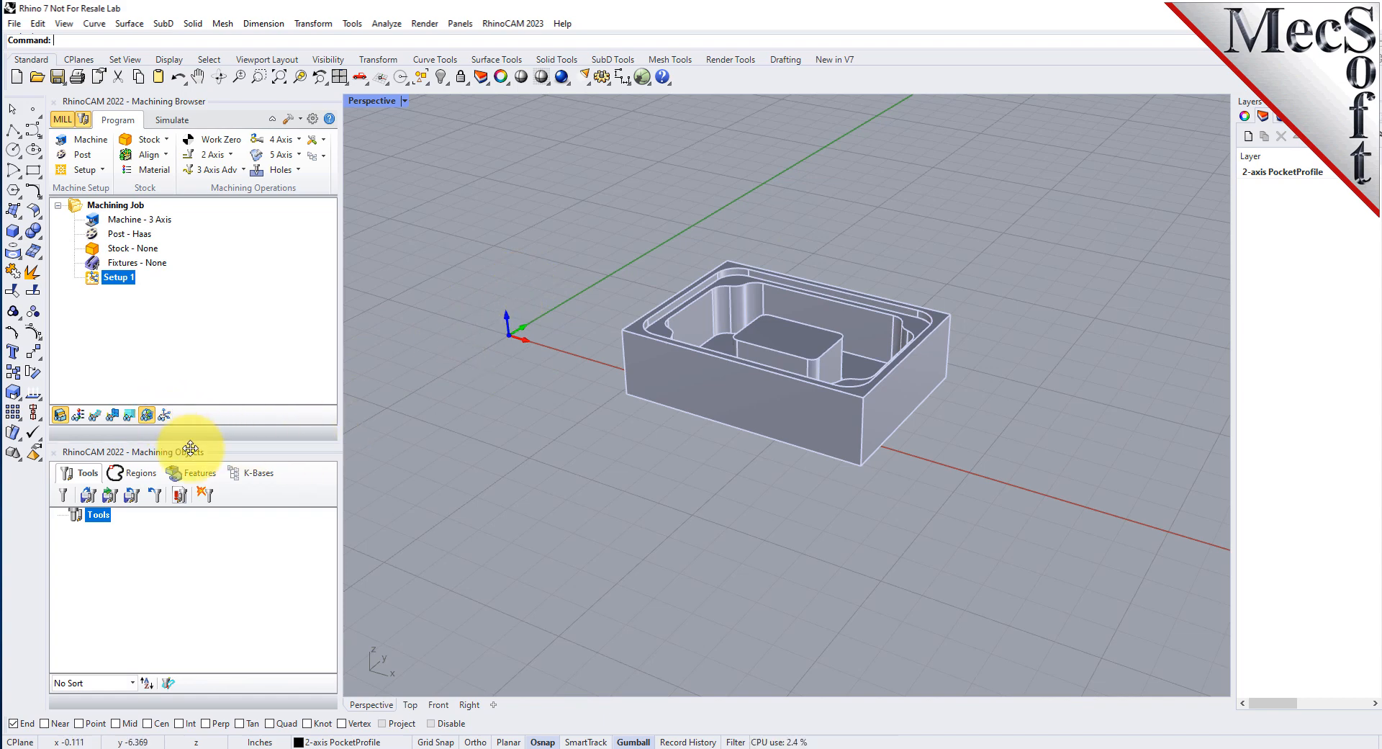
{"action": "left_click", "coordinate": [164, 415]}
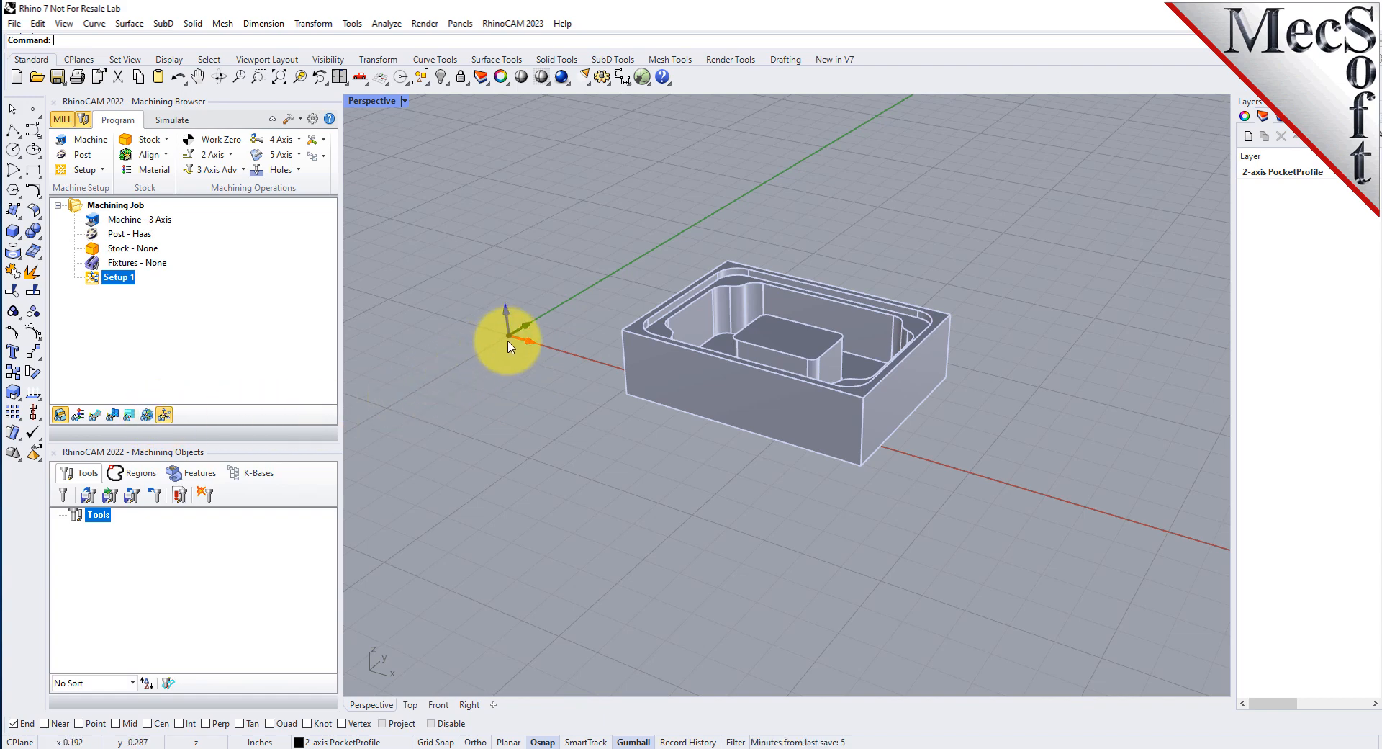
{"action": "left_click", "coordinate": [166, 415]}
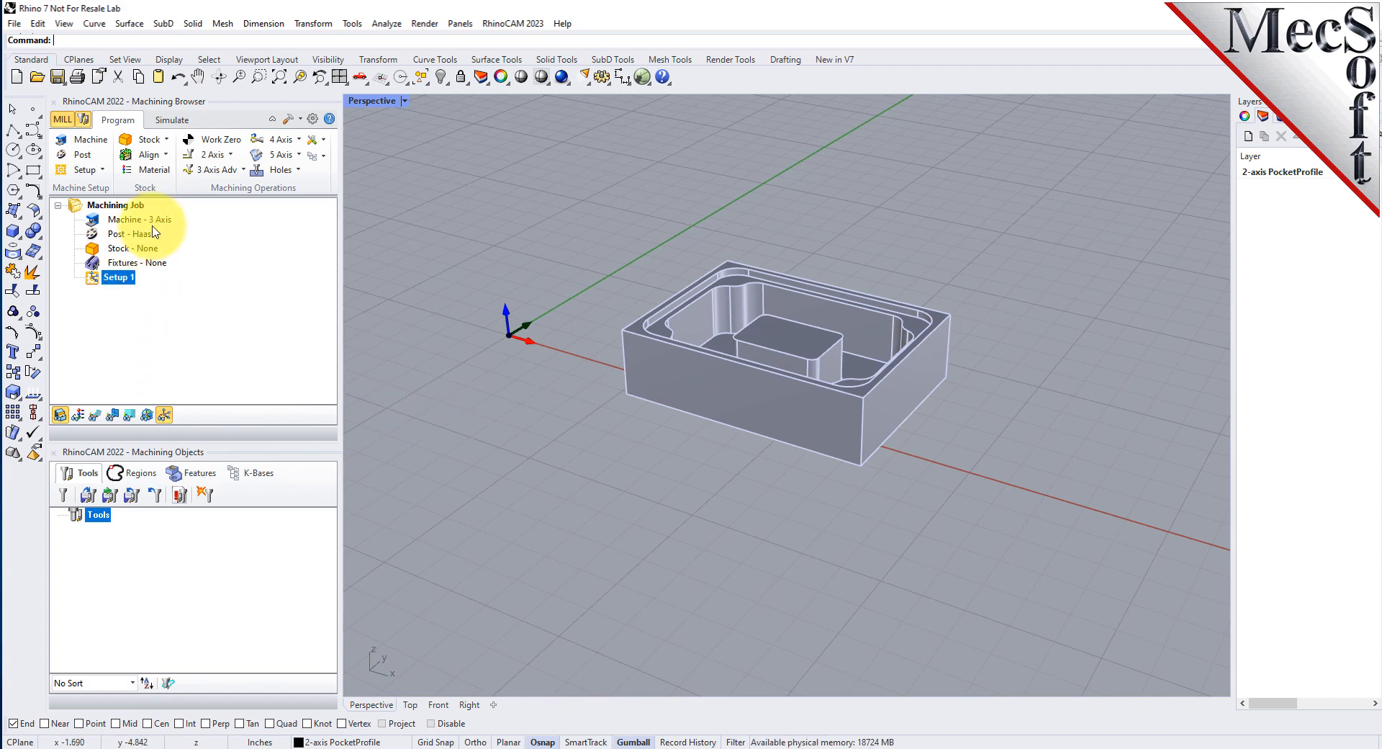
Create a box stock from the model's bounding box with height 2.5, using the lower front corner at the start of its length as reference
{"action": "left_click", "coordinate": [166, 141]}
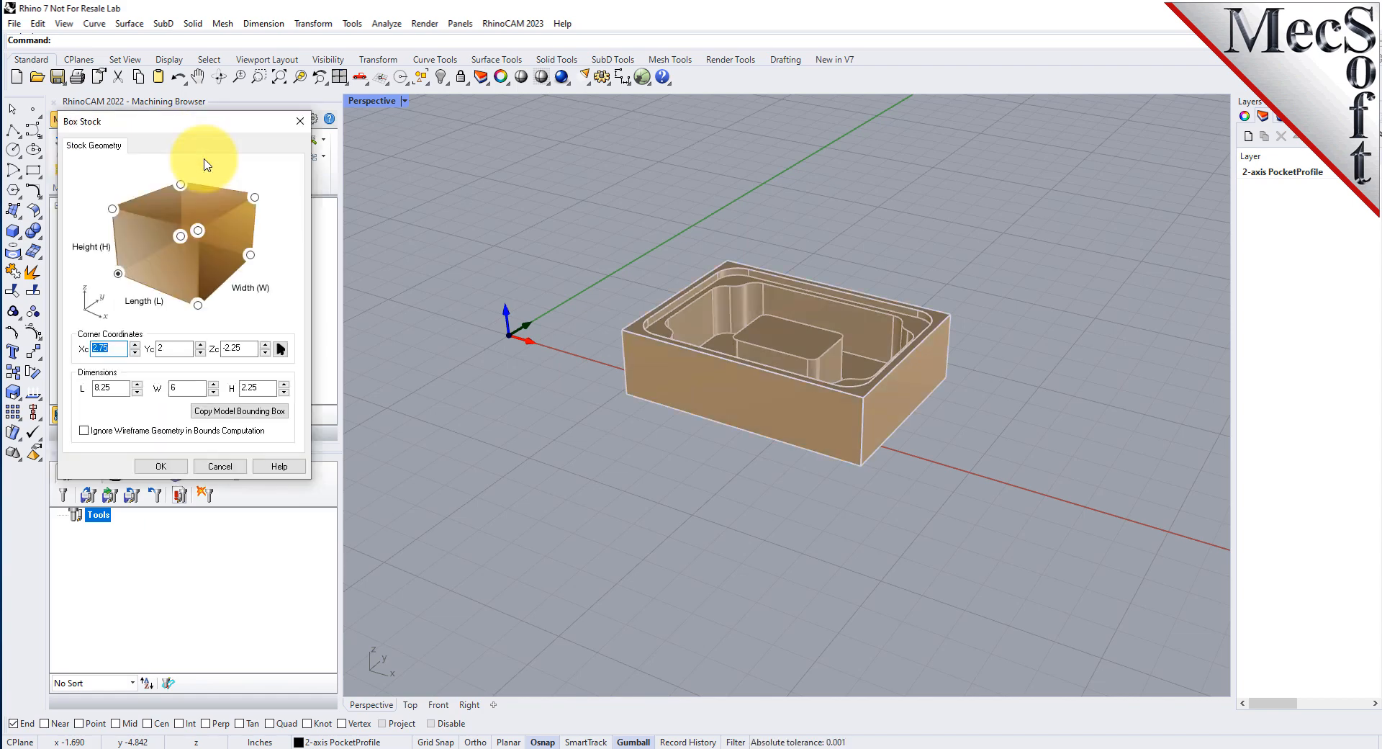
{"action": "left_click_drag", "start_coordinate": [216, 121], "coordinate": [395, 147]}
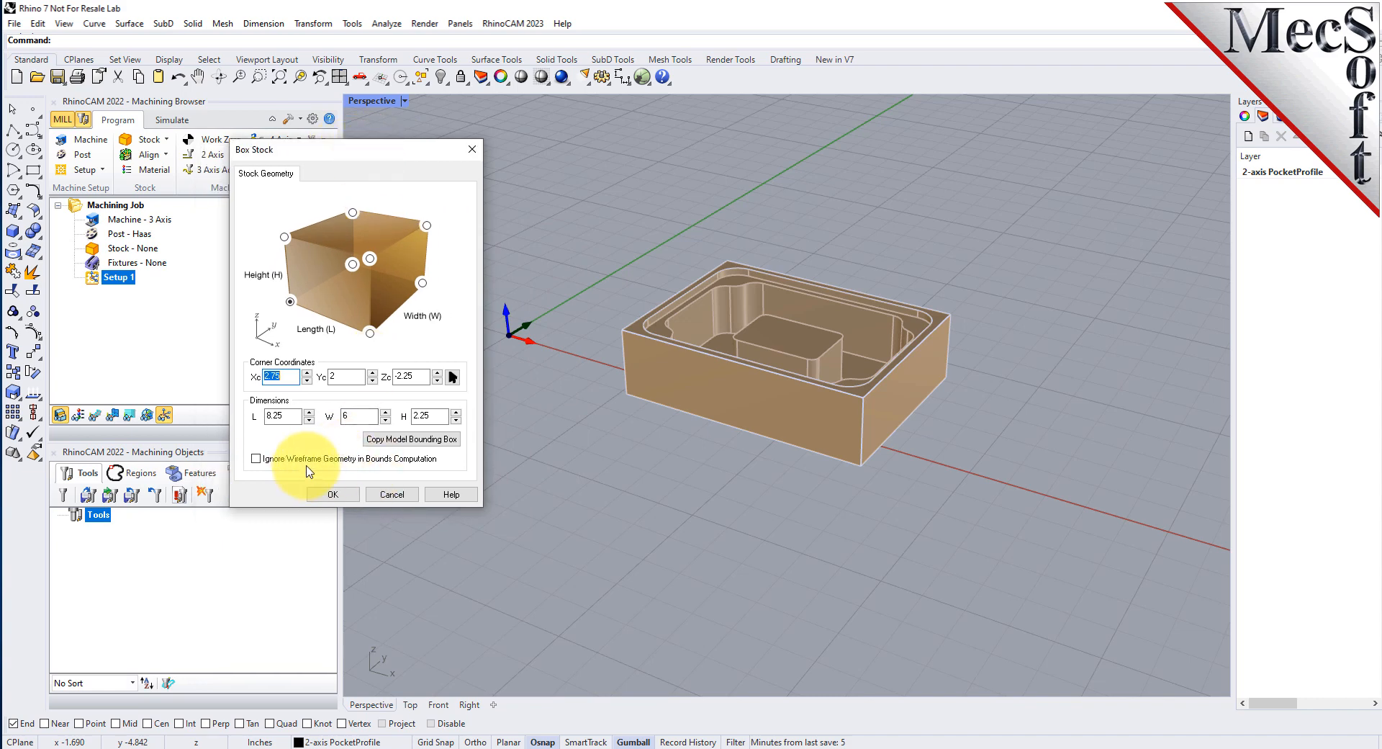
{"action": "left_click", "coordinate": [422, 444]}
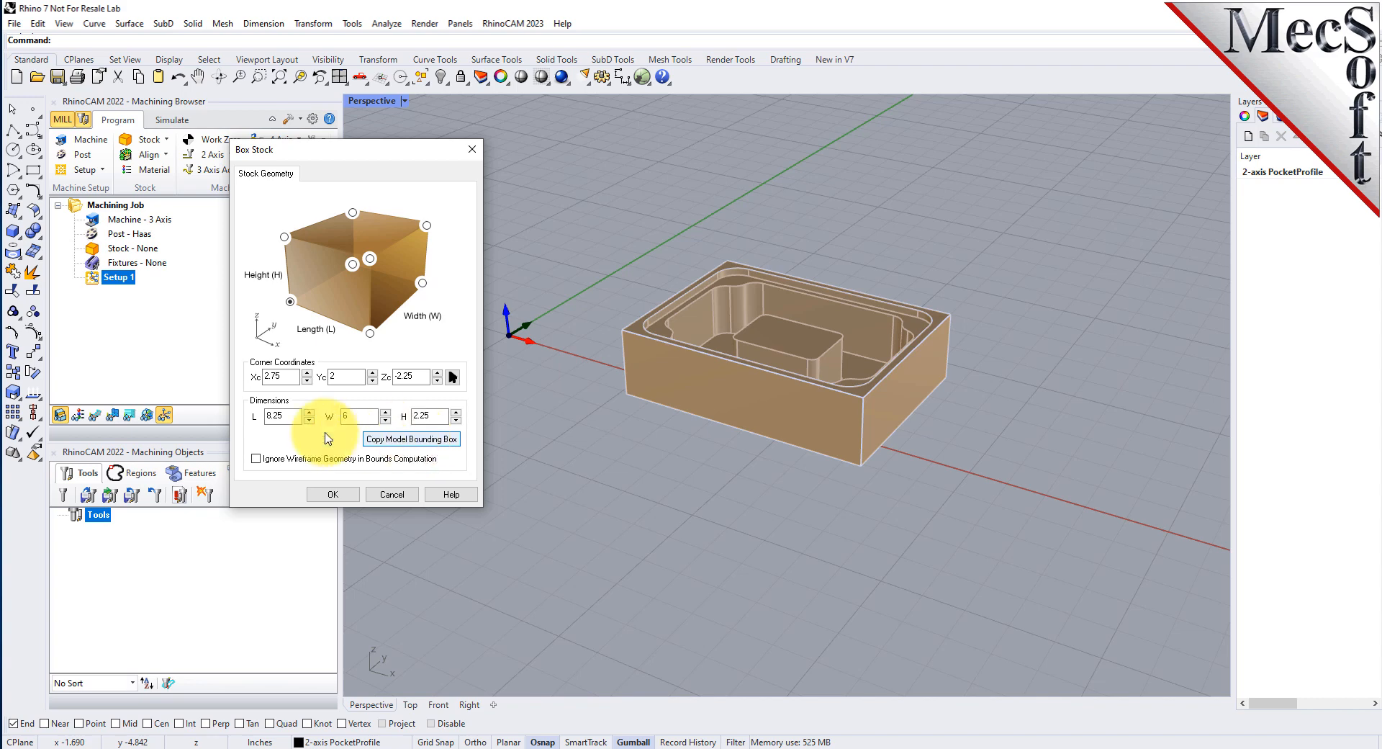
{"action": "left_click_drag", "start_coordinate": [284, 417], "coordinate": [223, 414]}
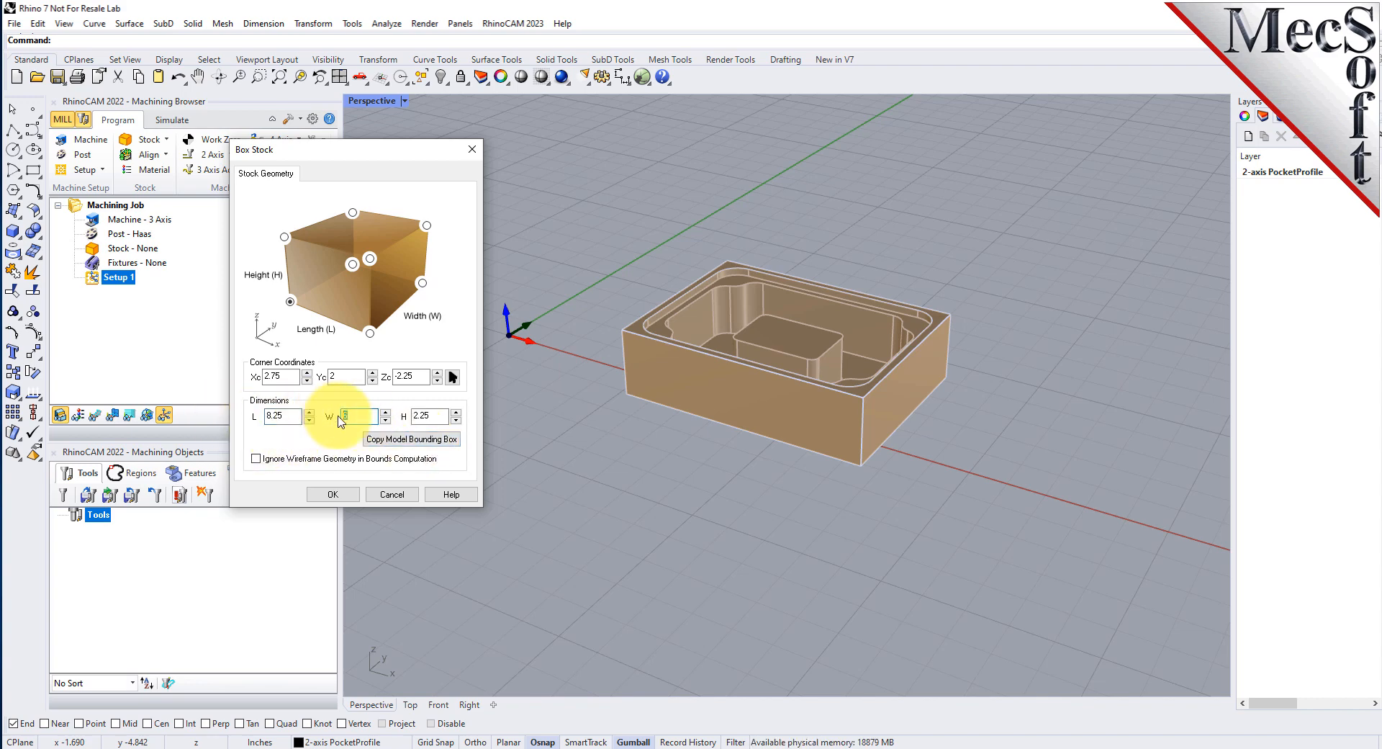
{"action": "double_click", "coordinate": [430, 416]}
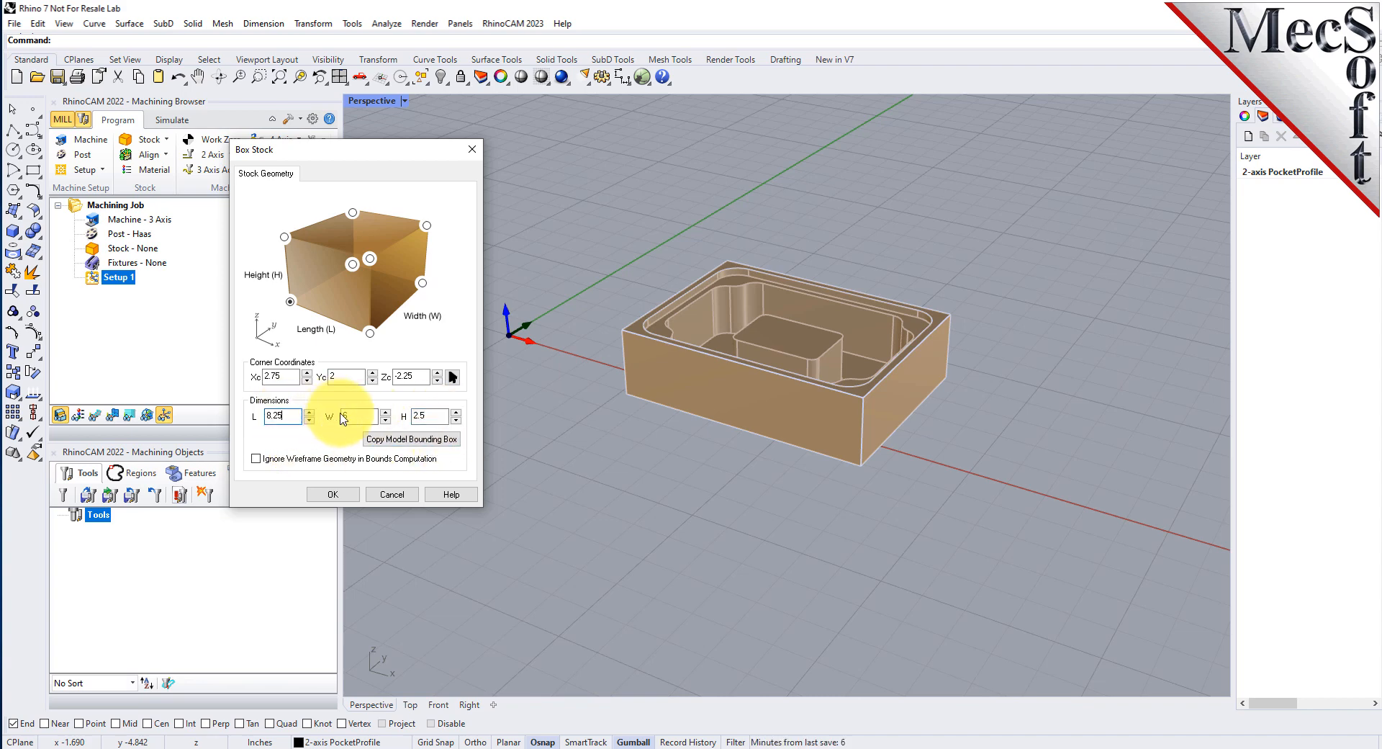
{"action": "double_click", "coordinate": [357, 416]}
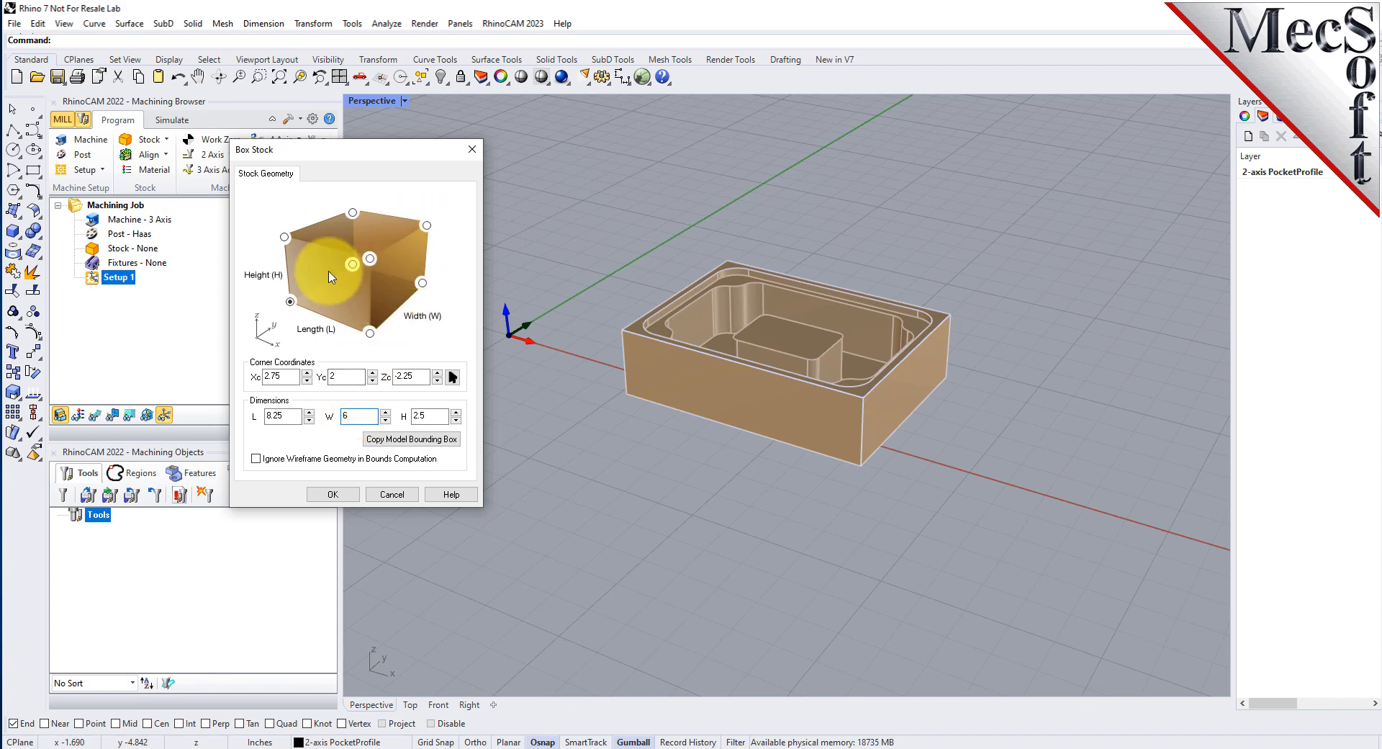
{"action": "left_click", "coordinate": [290, 302]}
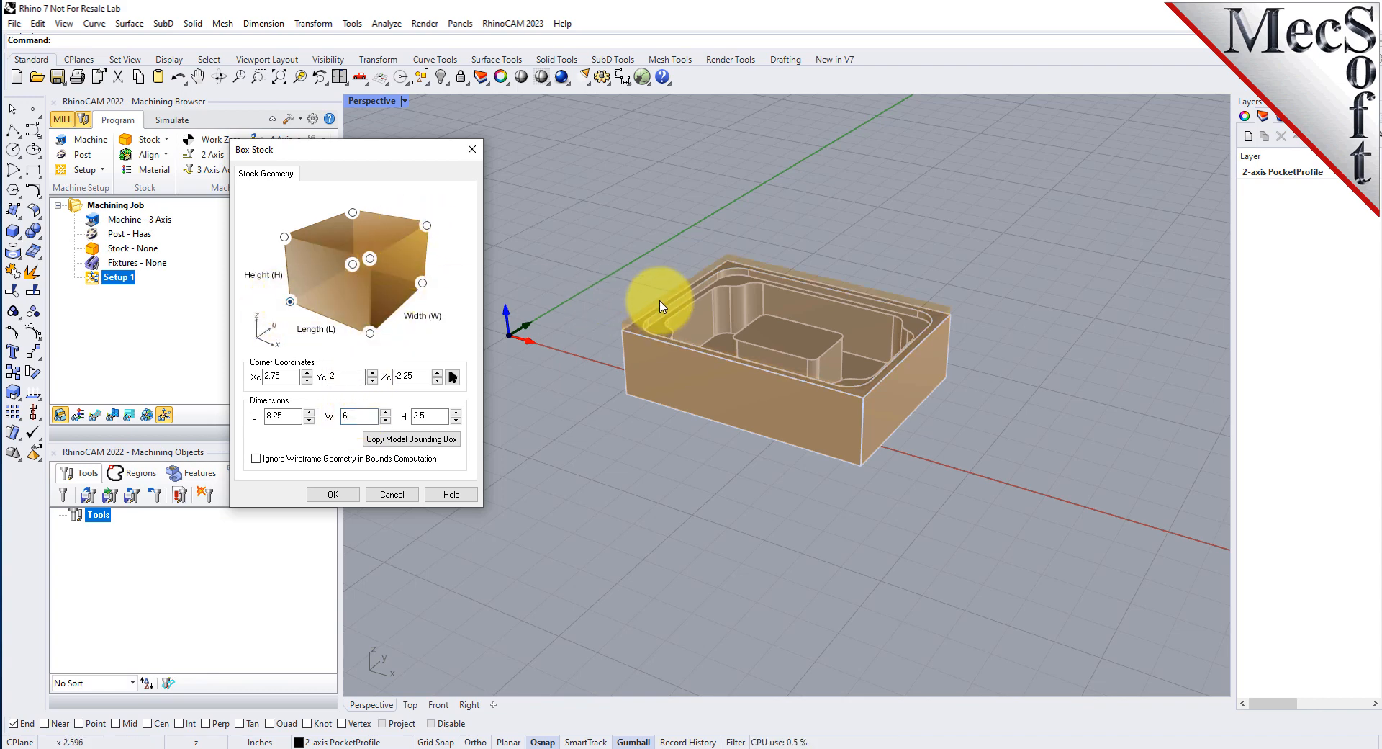
{"action": "left_click", "coordinate": [333, 494]}
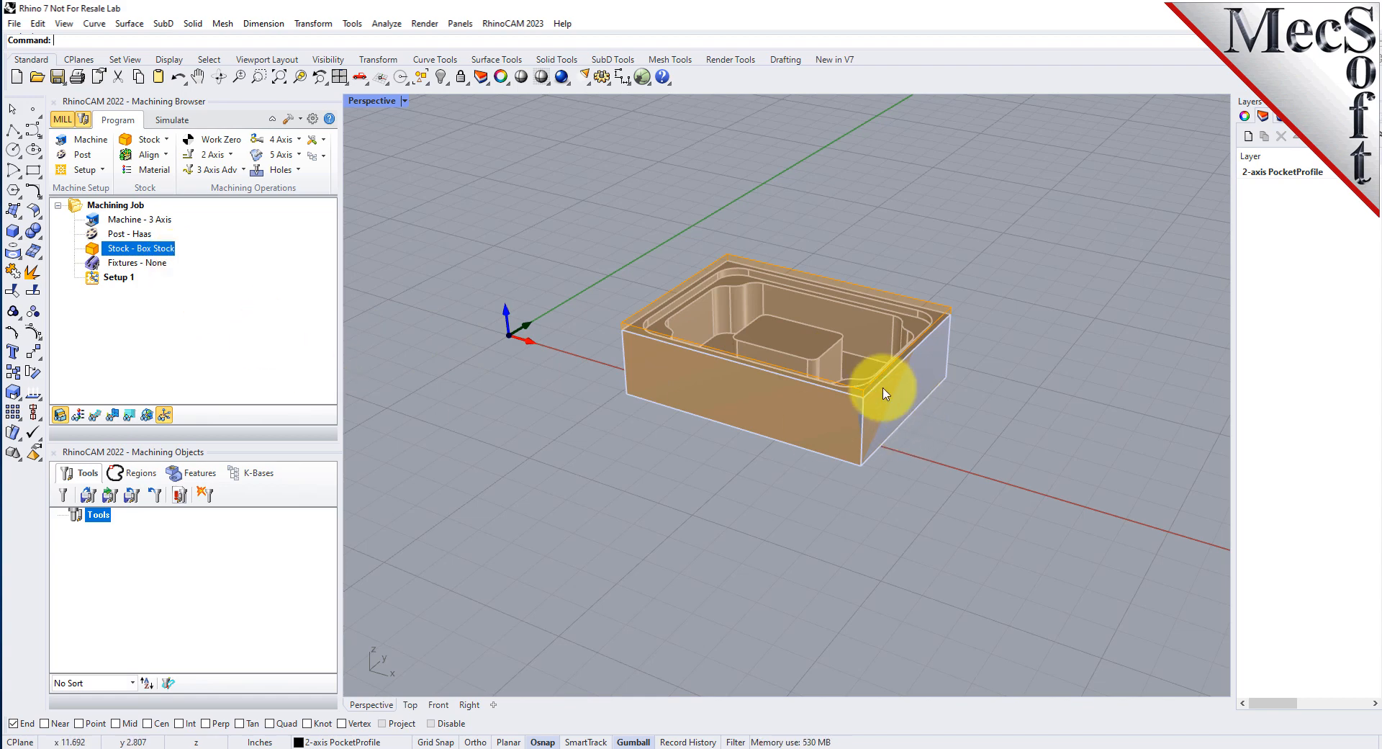
Toggle the stock display and examine the box stock around the part from the side and in perspective
{"action": "scroll", "coordinate": [842, 366], "scroll_direction": "up", "scroll_amount": 2}
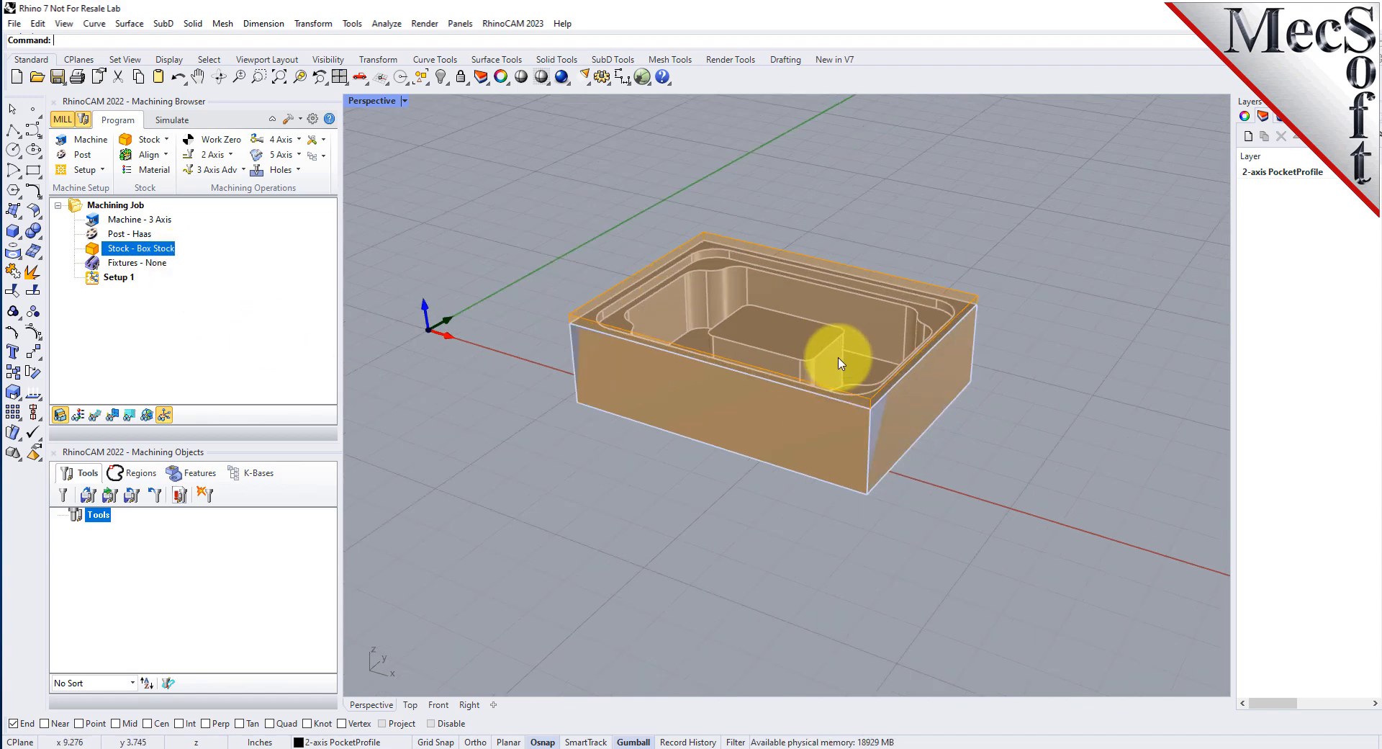
{"action": "left_click", "coordinate": [61, 416]}
{"action": "left_click", "coordinate": [60, 415]}
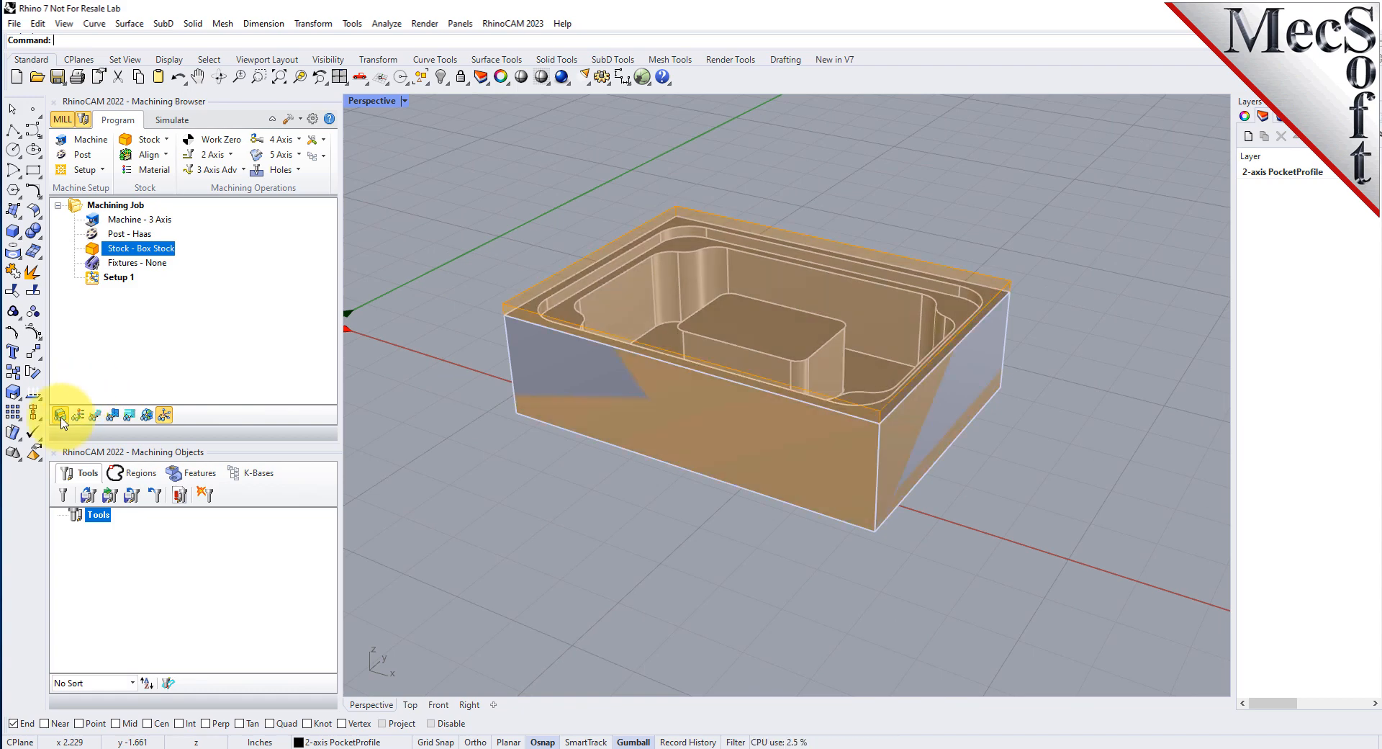
{"action": "left_click", "coordinate": [61, 415]}
{"action": "left_click", "coordinate": [60, 415]}
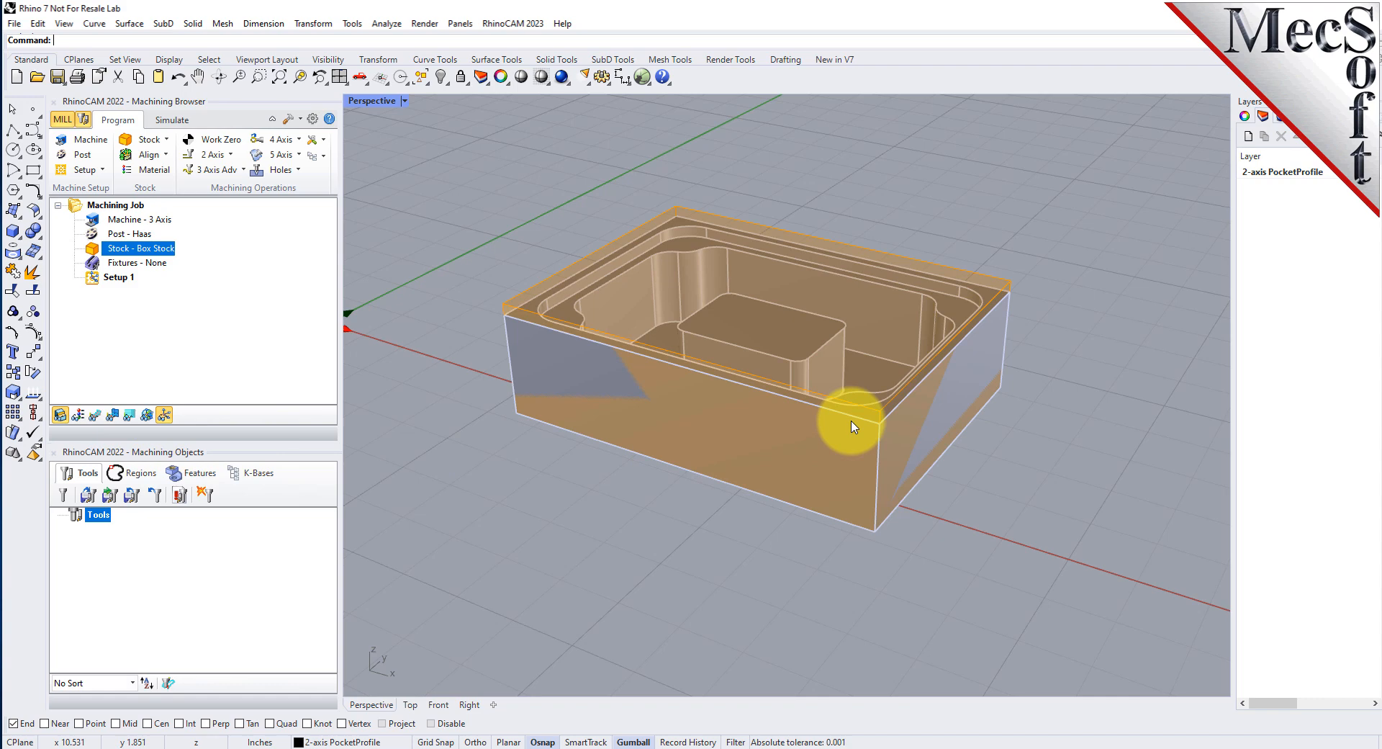
{"action": "right_click_drag", "start_coordinate": [1043, 360], "coordinate": [890, 293]}
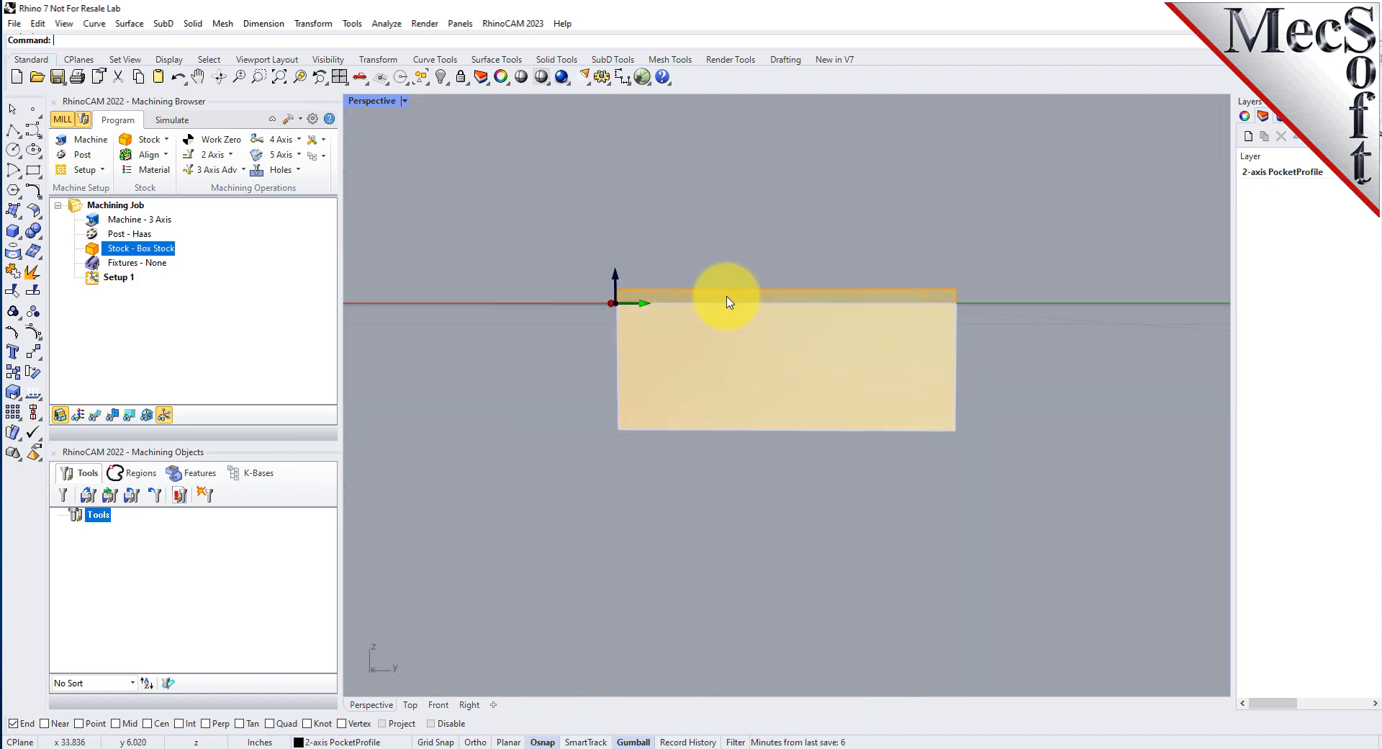
{"action": "right_click_drag", "start_coordinate": [617, 317], "coordinate": [805, 392]}
{"action": "right_click_drag", "start_coordinate": [861, 425], "coordinate": [821, 440]}
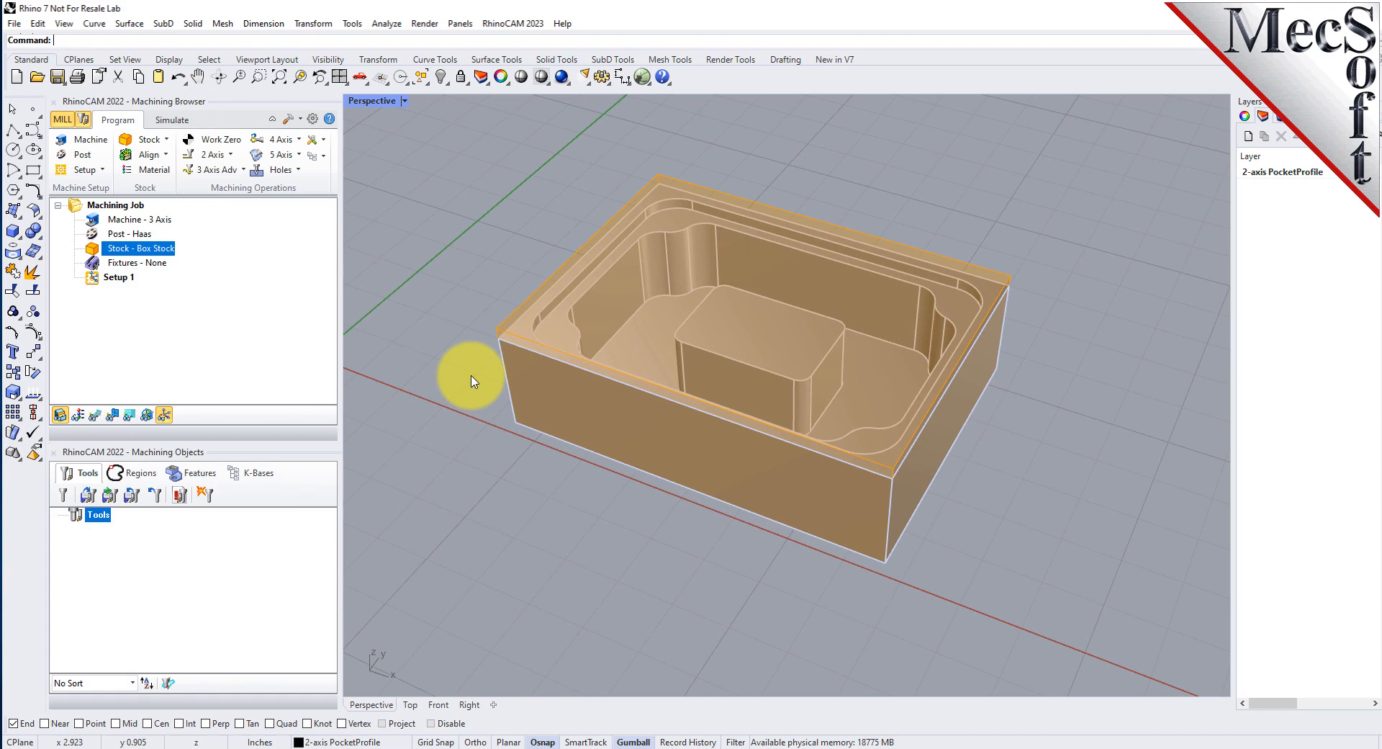
{"action": "scroll", "coordinate": [752, 352], "scroll_direction": "down", "scroll_amount": 2}
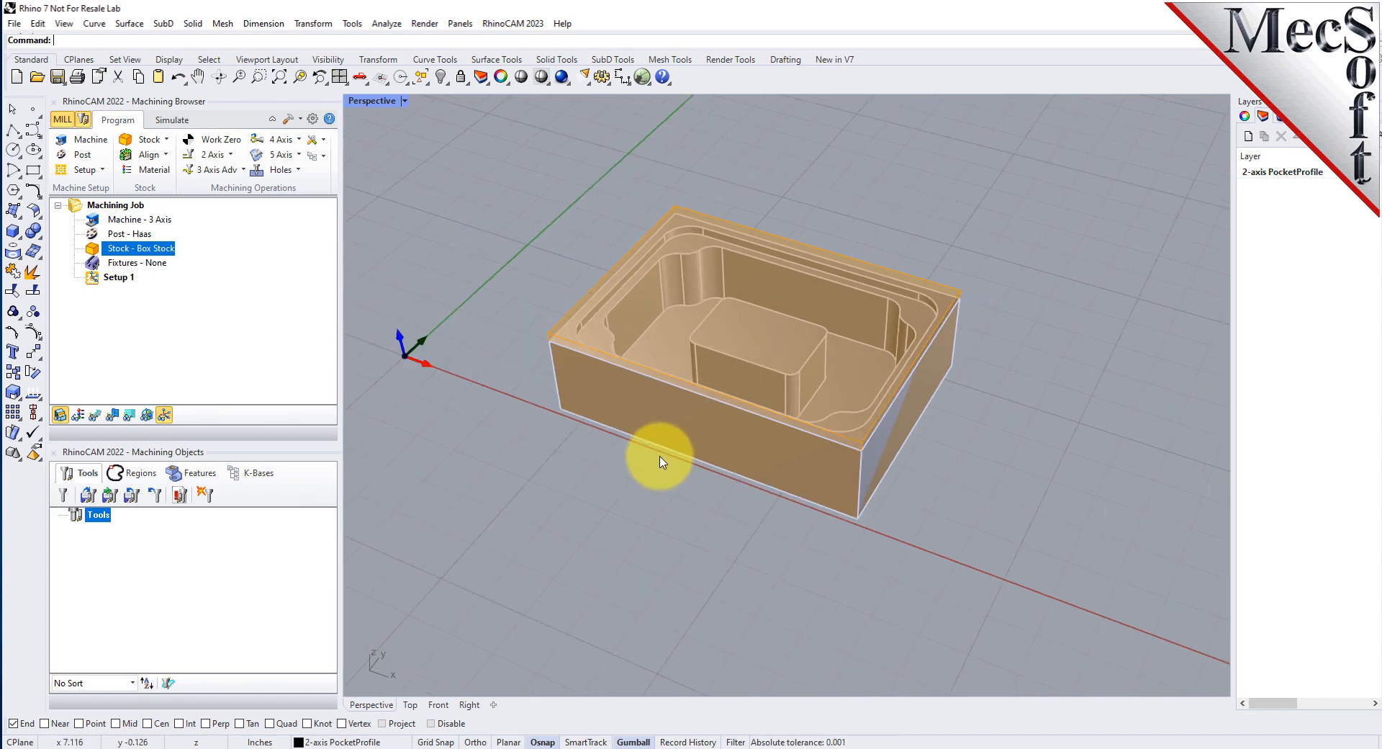
Align the stock to the part with Z alignment Bottom and XY alignment Center, and inspect the stock from the side
{"action": "left_click", "coordinate": [154, 161]}
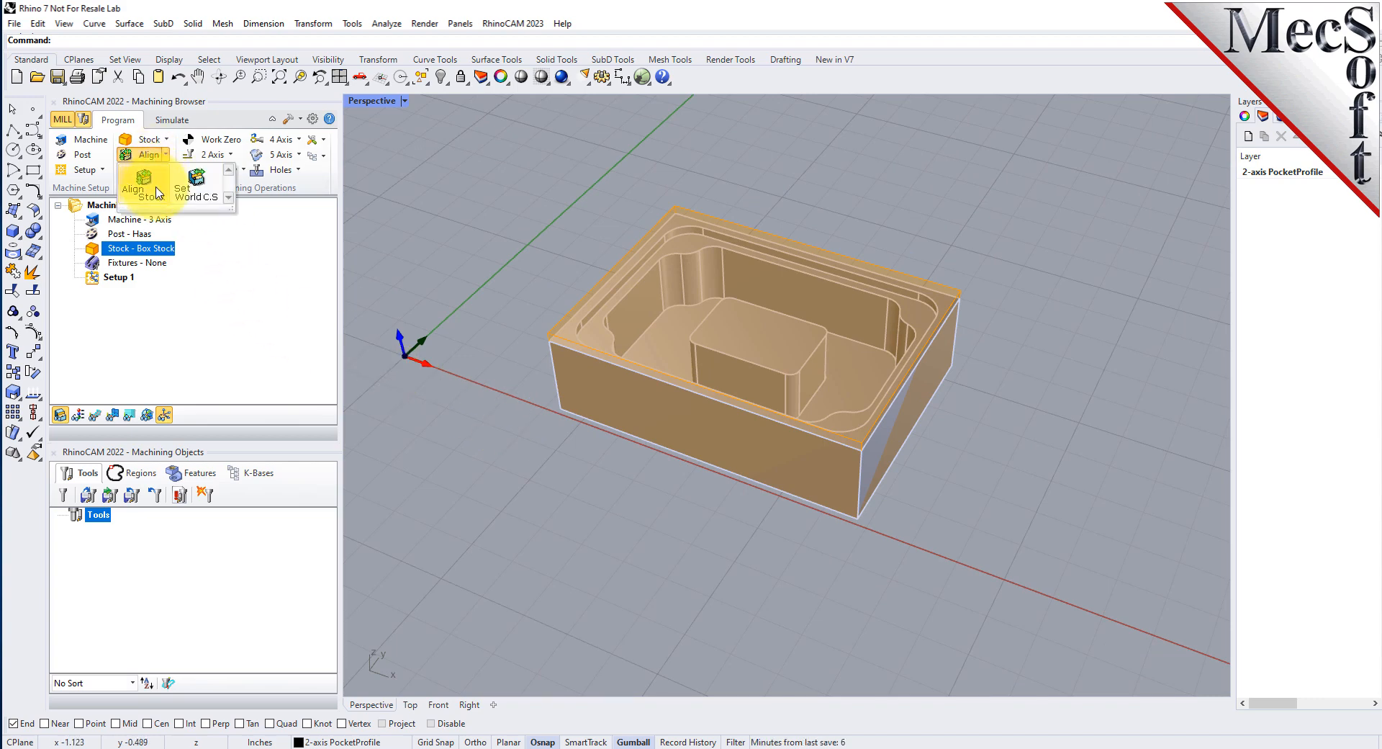
{"action": "left_click", "coordinate": [158, 191]}
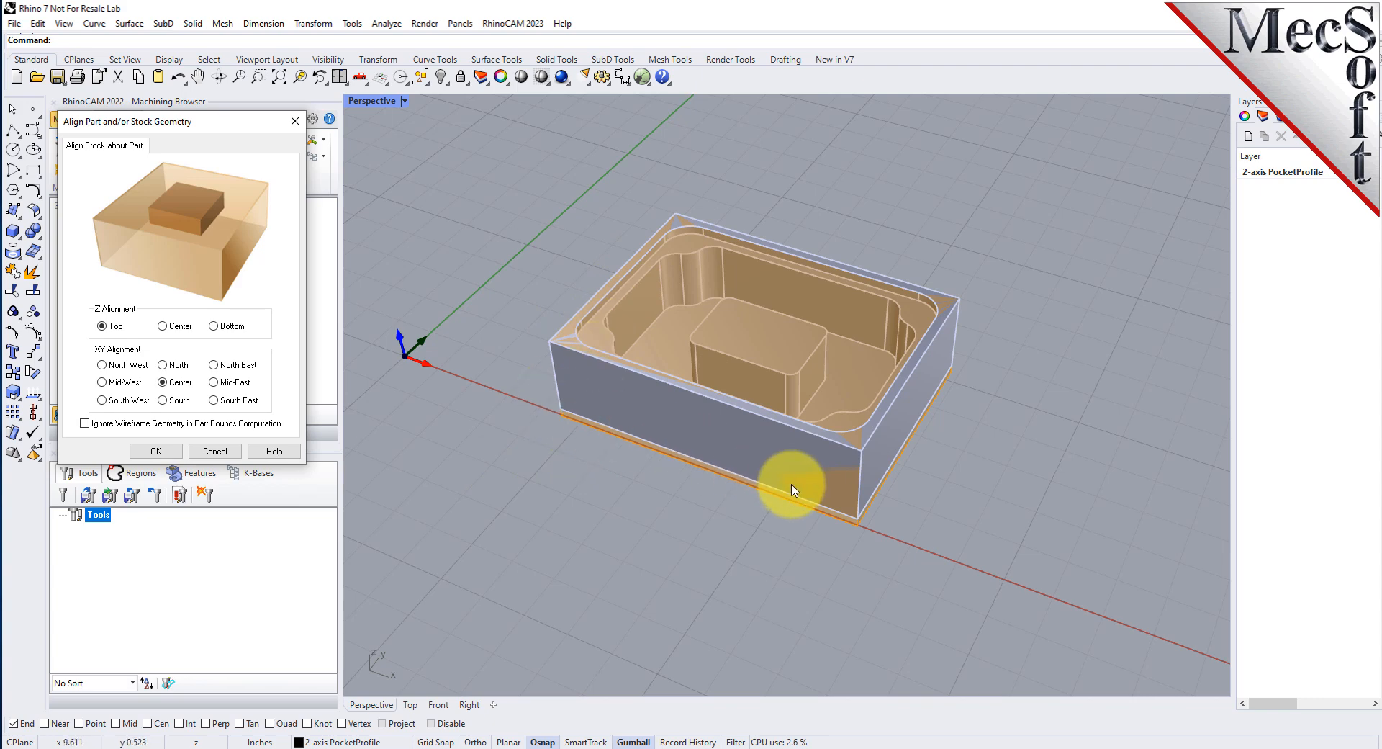
{"action": "left_click", "coordinate": [214, 326]}
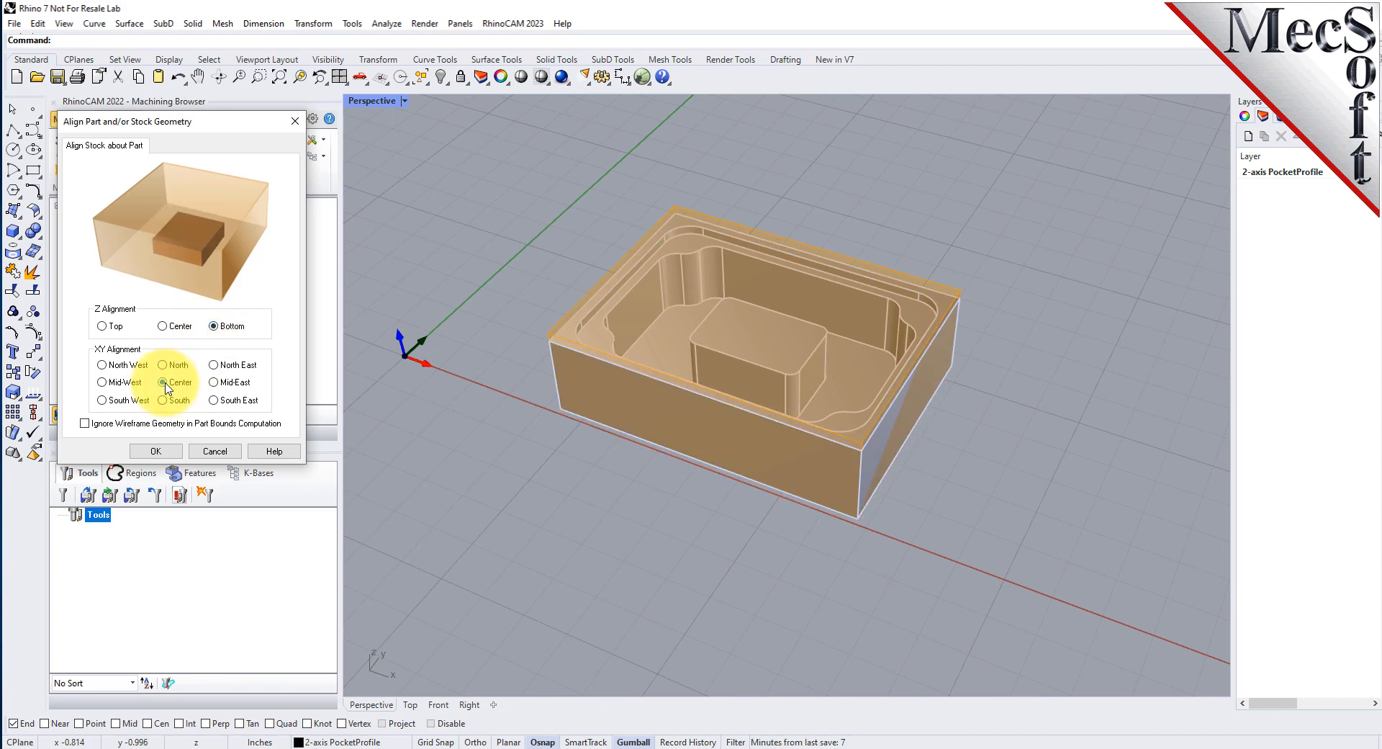
{"action": "left_click", "coordinate": [156, 452]}
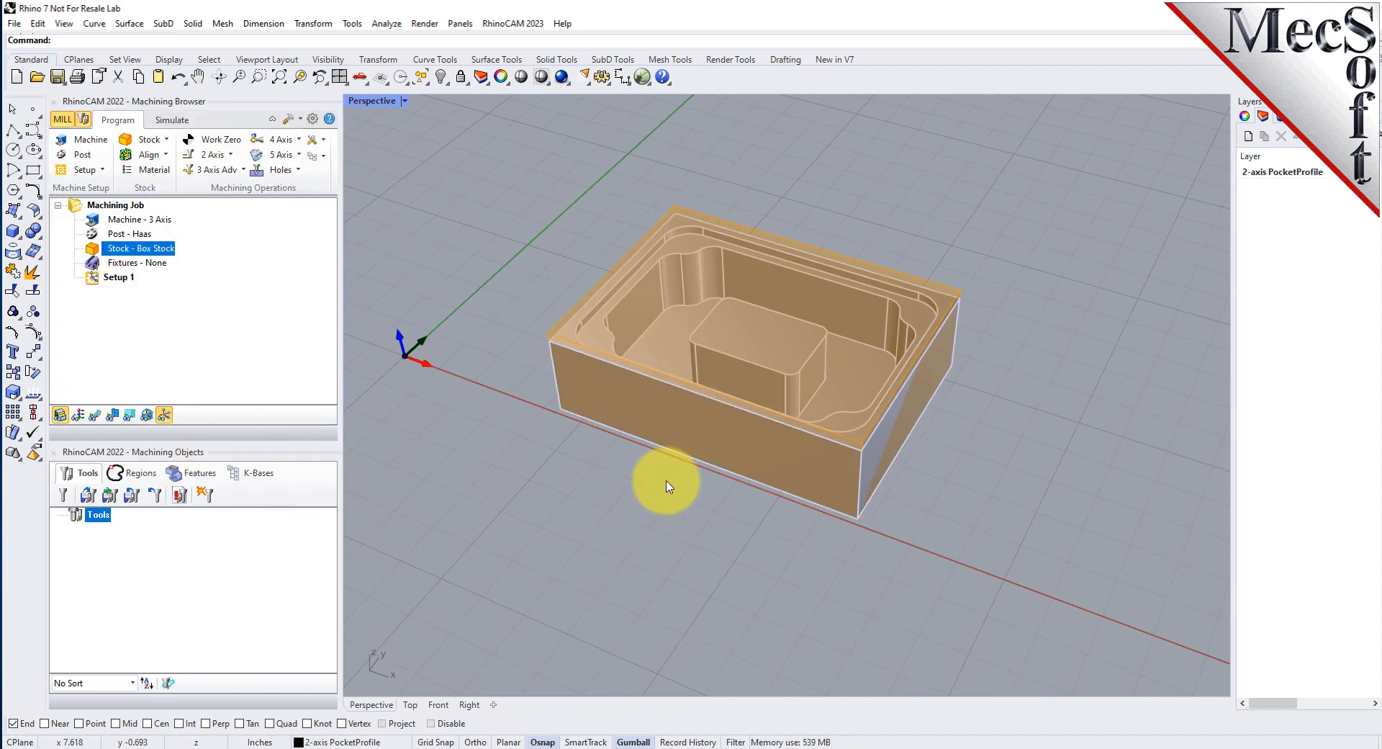
{"action": "right_click_drag", "start_coordinate": [971, 417], "coordinate": [827, 325]}
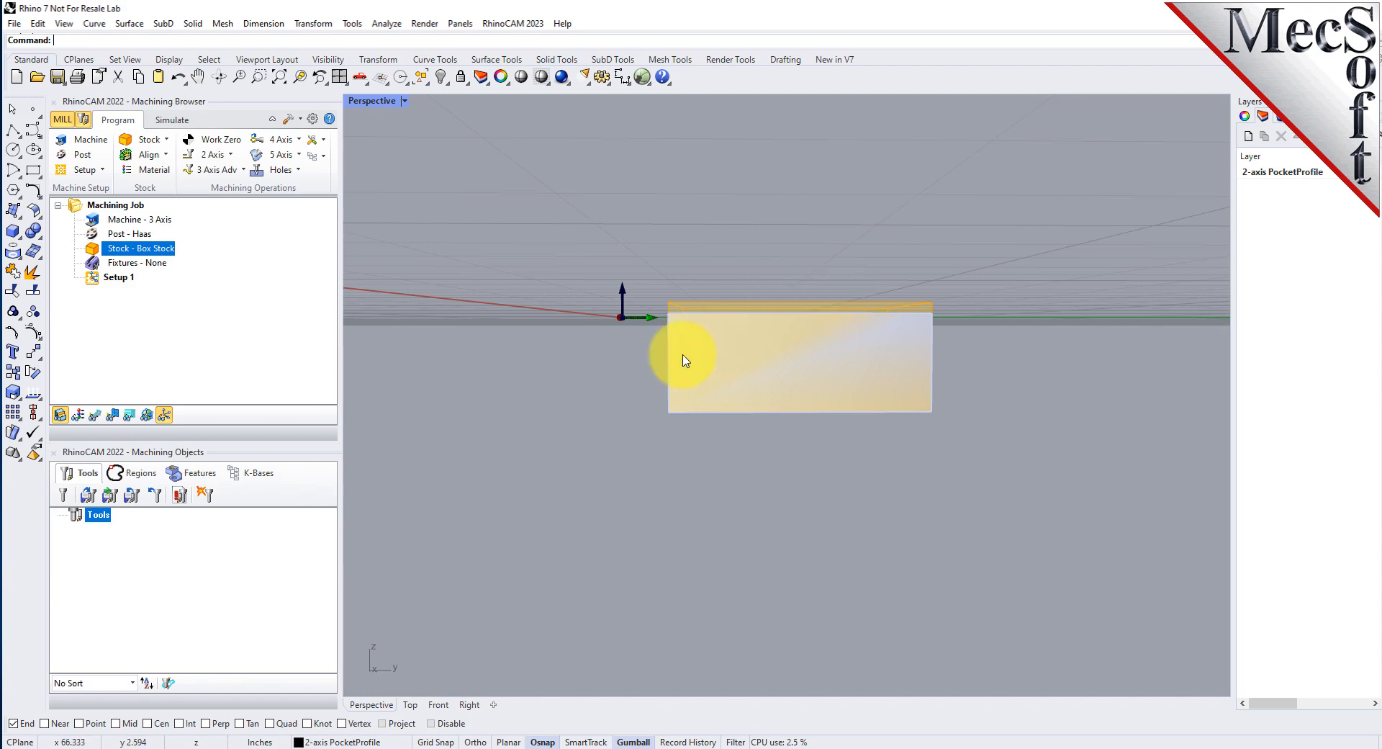
{"action": "mouse_move", "coordinate": [684, 361]}
{"action": "right_mouse_down"}
{"action": "mouse_move", "coordinate": [667, 391]}
{"action": "mouse_move", "coordinate": [734, 418]}
{"action": "mouse_move", "coordinate": [727, 429]}
{"action": "right_mouse_up"}
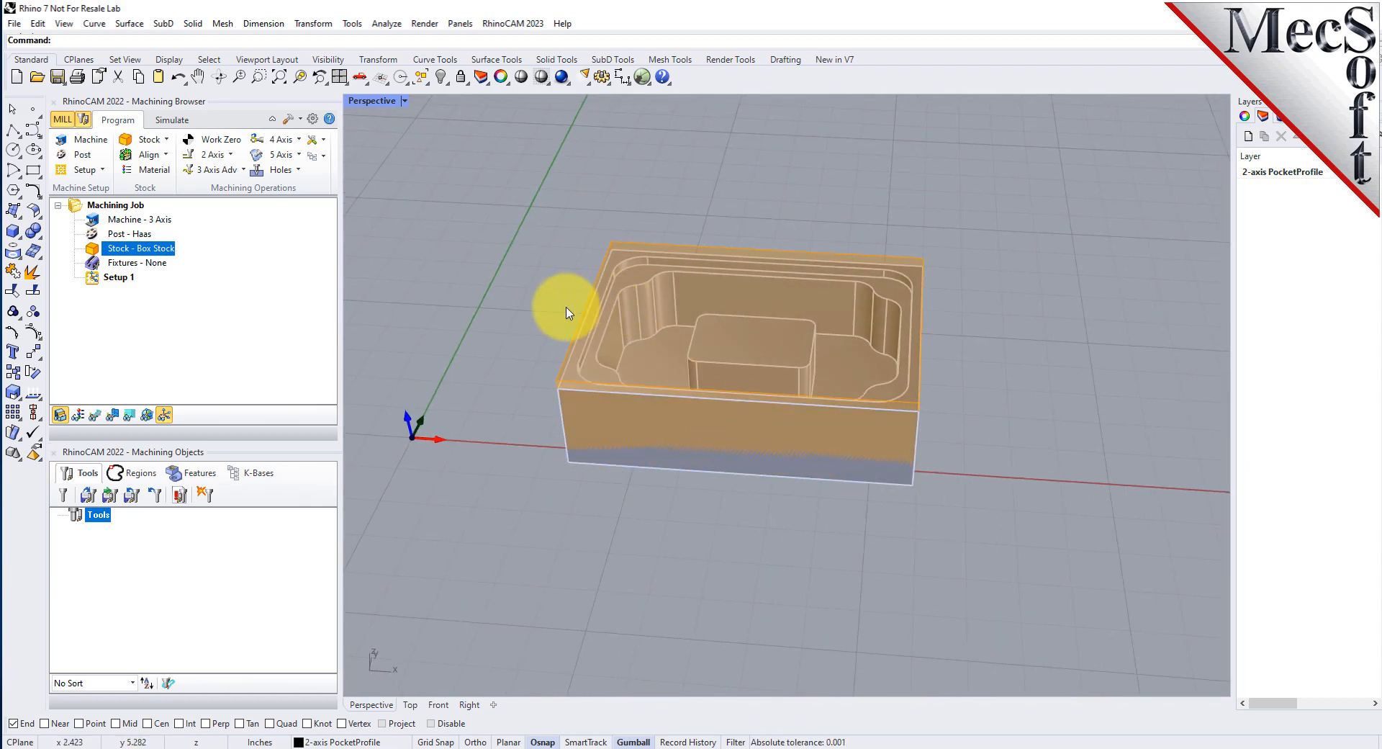
{"action": "scroll", "coordinate": [714, 320], "scroll_direction": "up", "scroll_amount": 2}
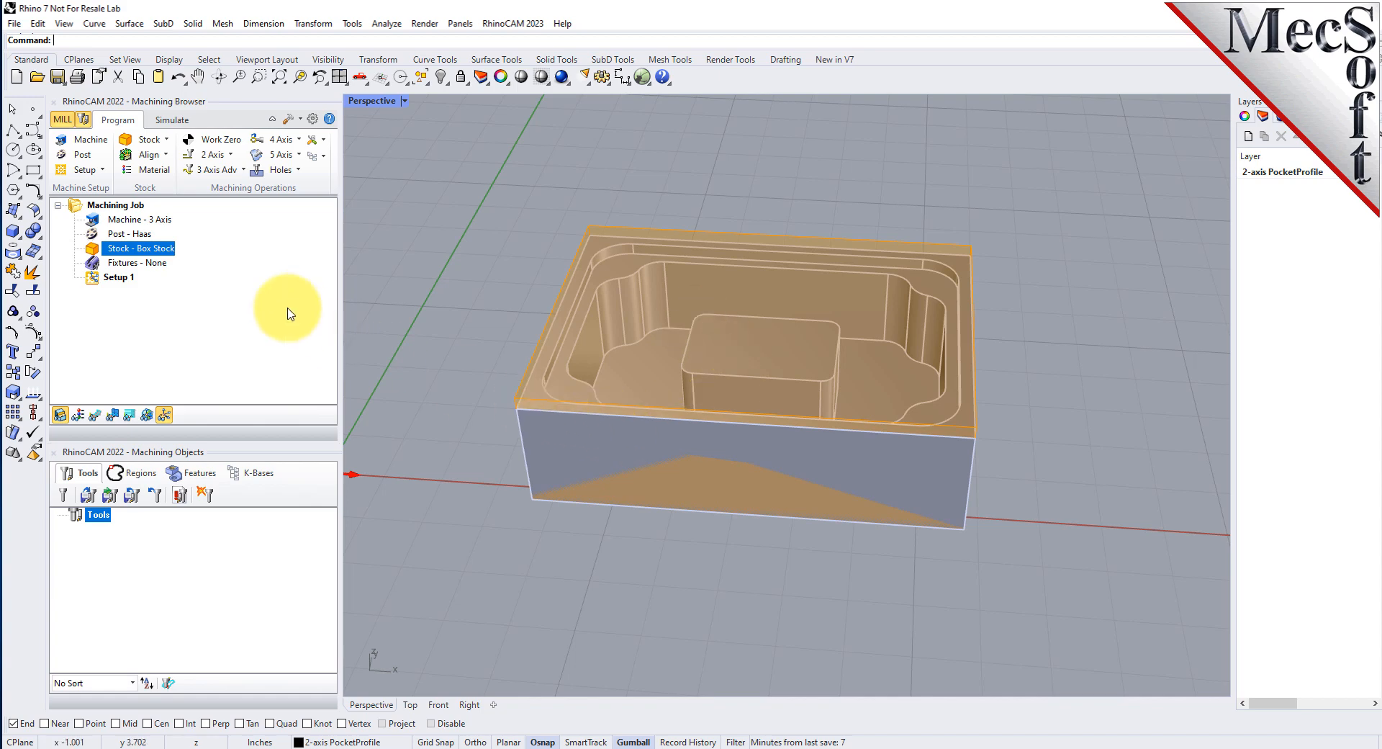
Assign ALUMINUM - 6061 from FeedsSpeedsDataINCH.xml as the stock material
{"action": "left_click", "coordinate": [158, 170]}
{"action": "left_click_drag", "start_coordinate": [185, 118], "coordinate": [373, 205]}
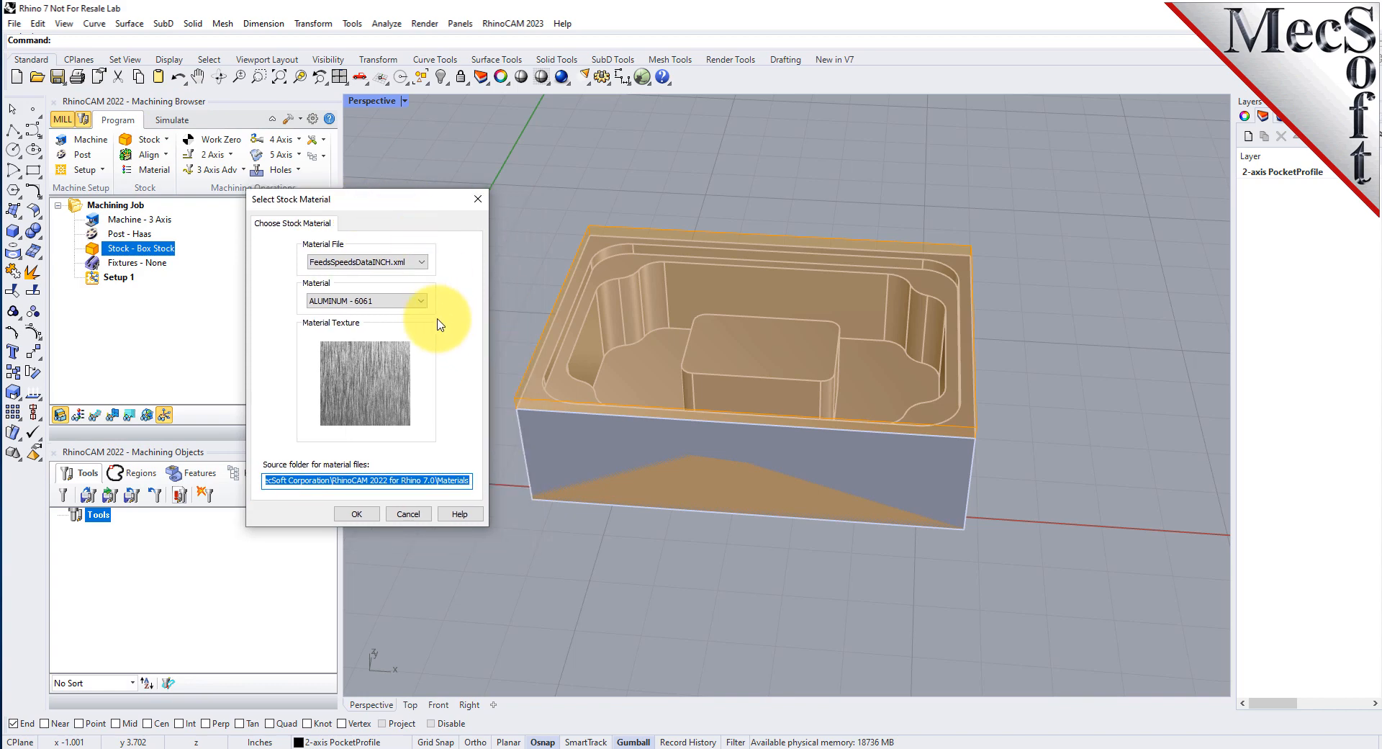
{"action": "left_click", "coordinate": [422, 301]}
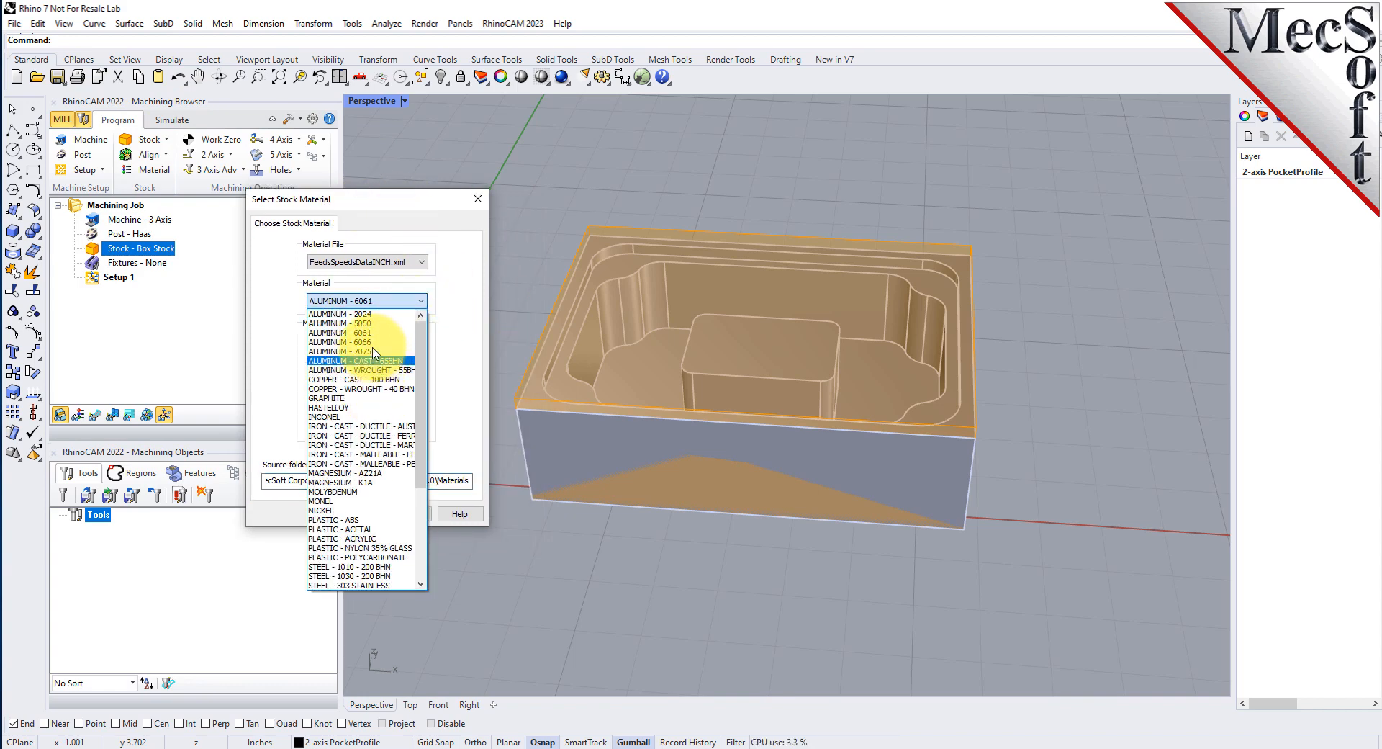
{"action": "left_click", "coordinate": [381, 334]}
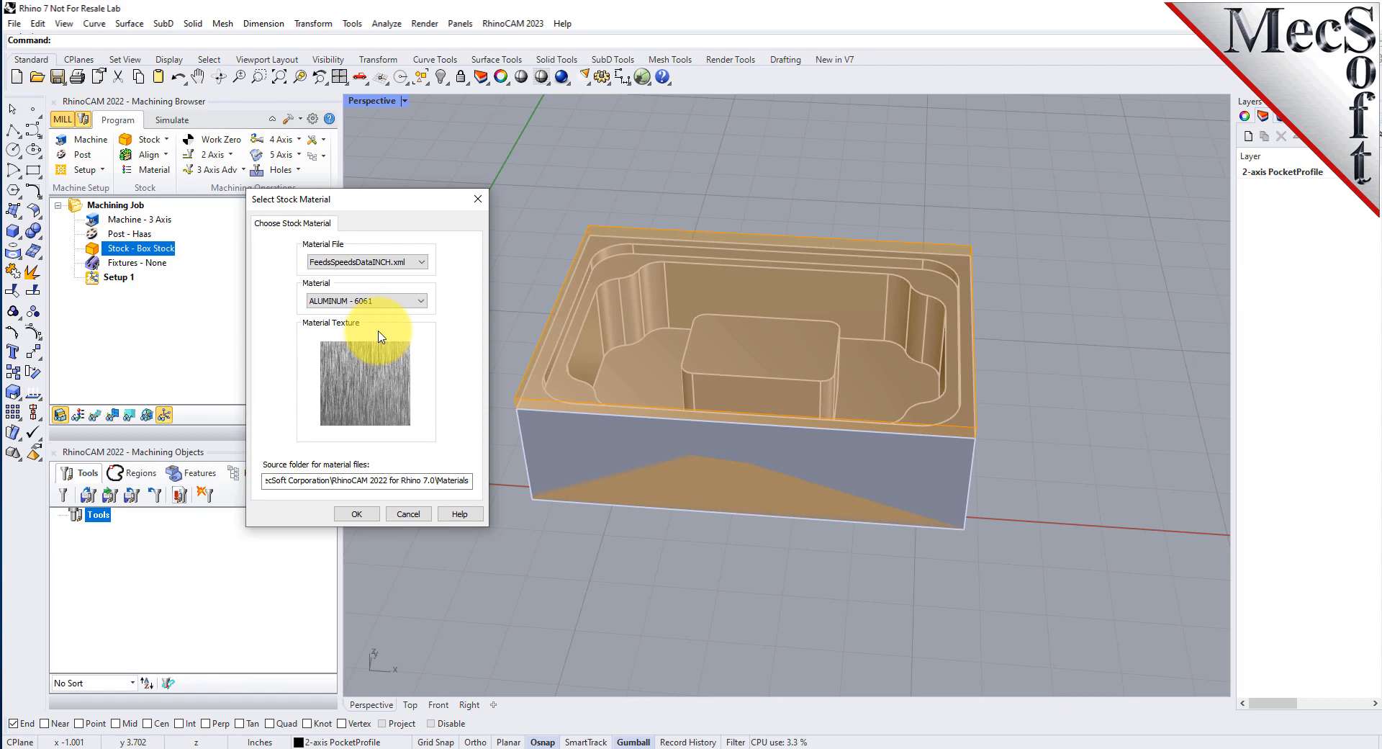
{"action": "left_click", "coordinate": [364, 514]}
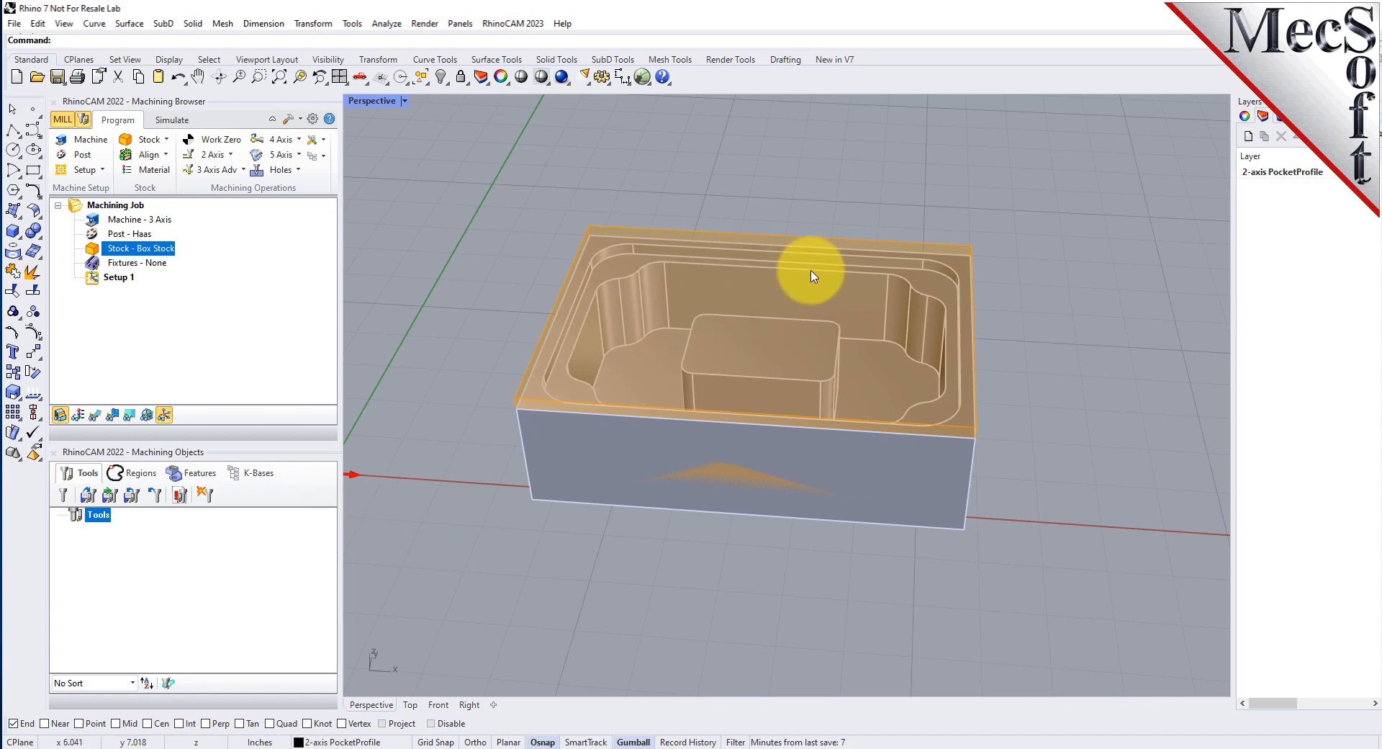
Turn the material texture display on to inspect the part and stock, and switch it off again
{"action": "left_click", "coordinate": [81, 418]}
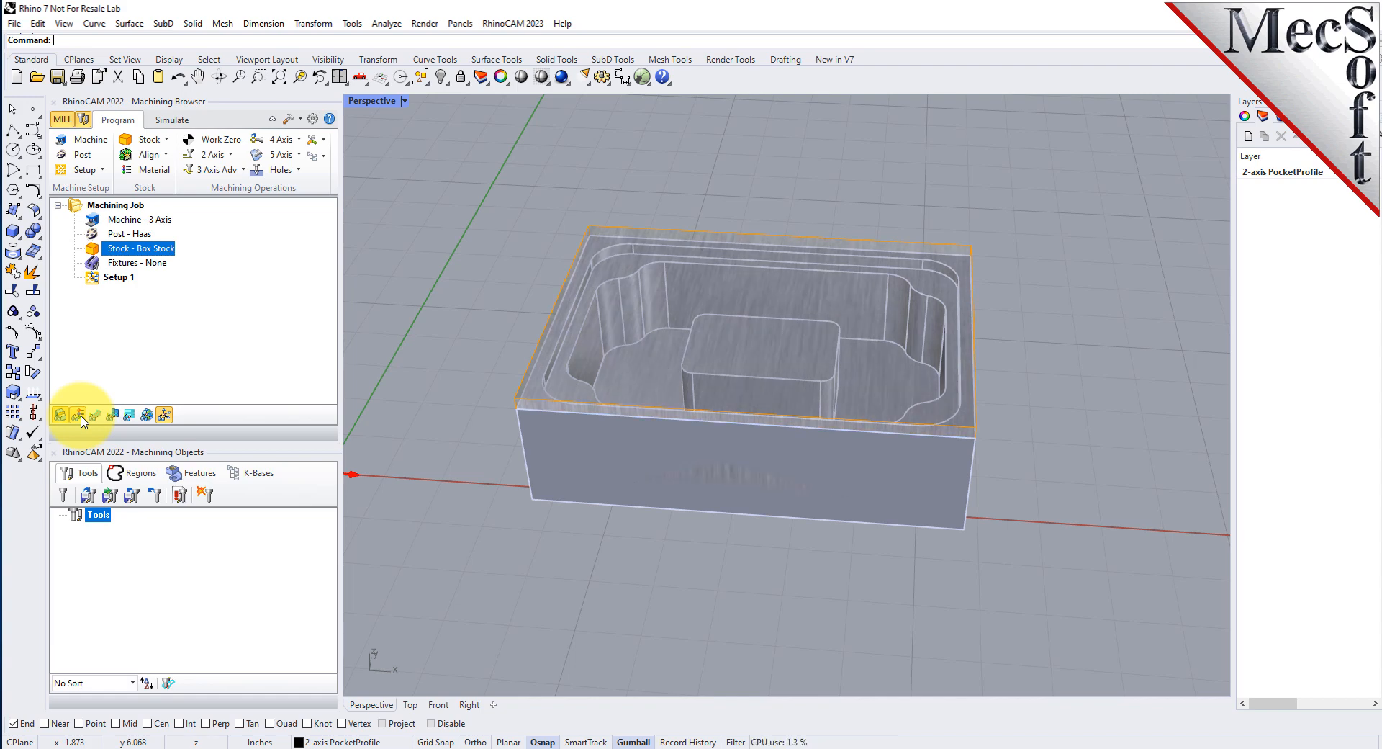
{"action": "right_click_drag", "start_coordinate": [839, 382], "coordinate": [814, 348]}
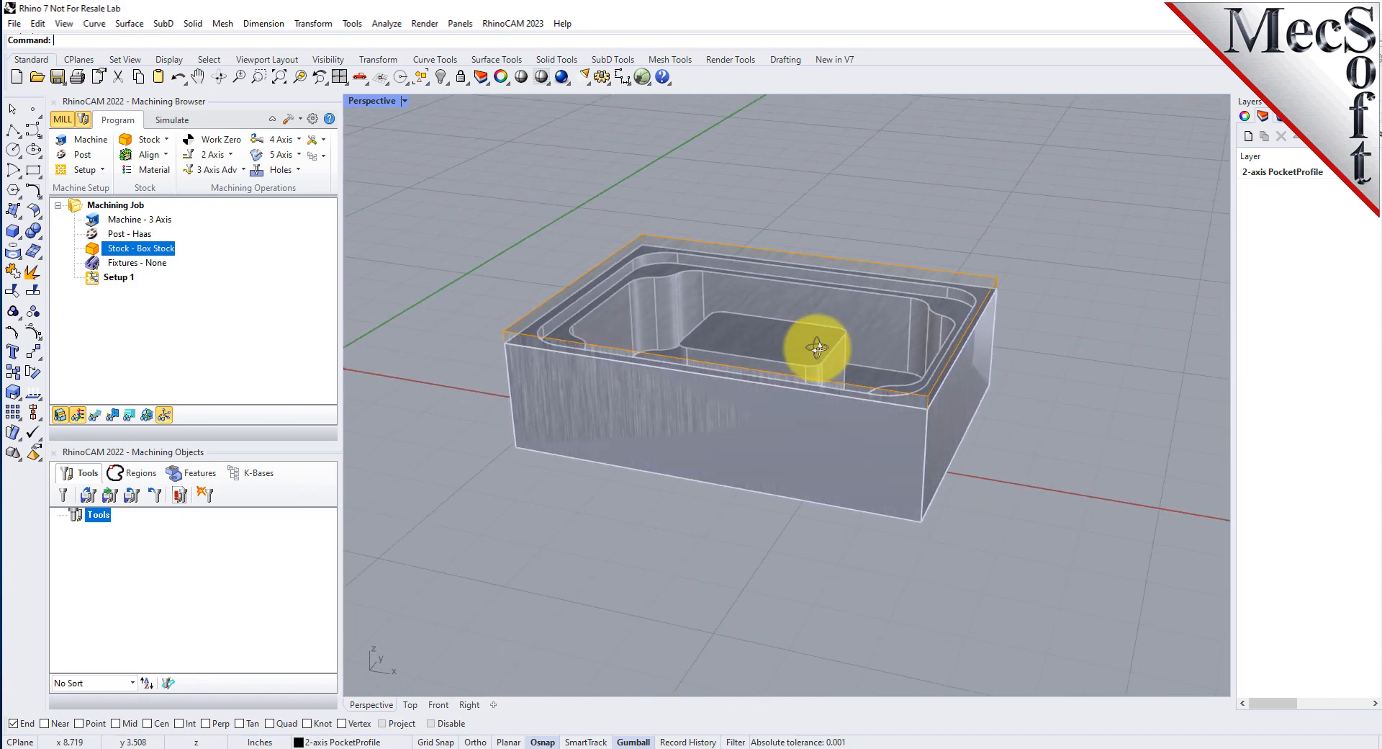
{"action": "left_click", "coordinate": [79, 416]}
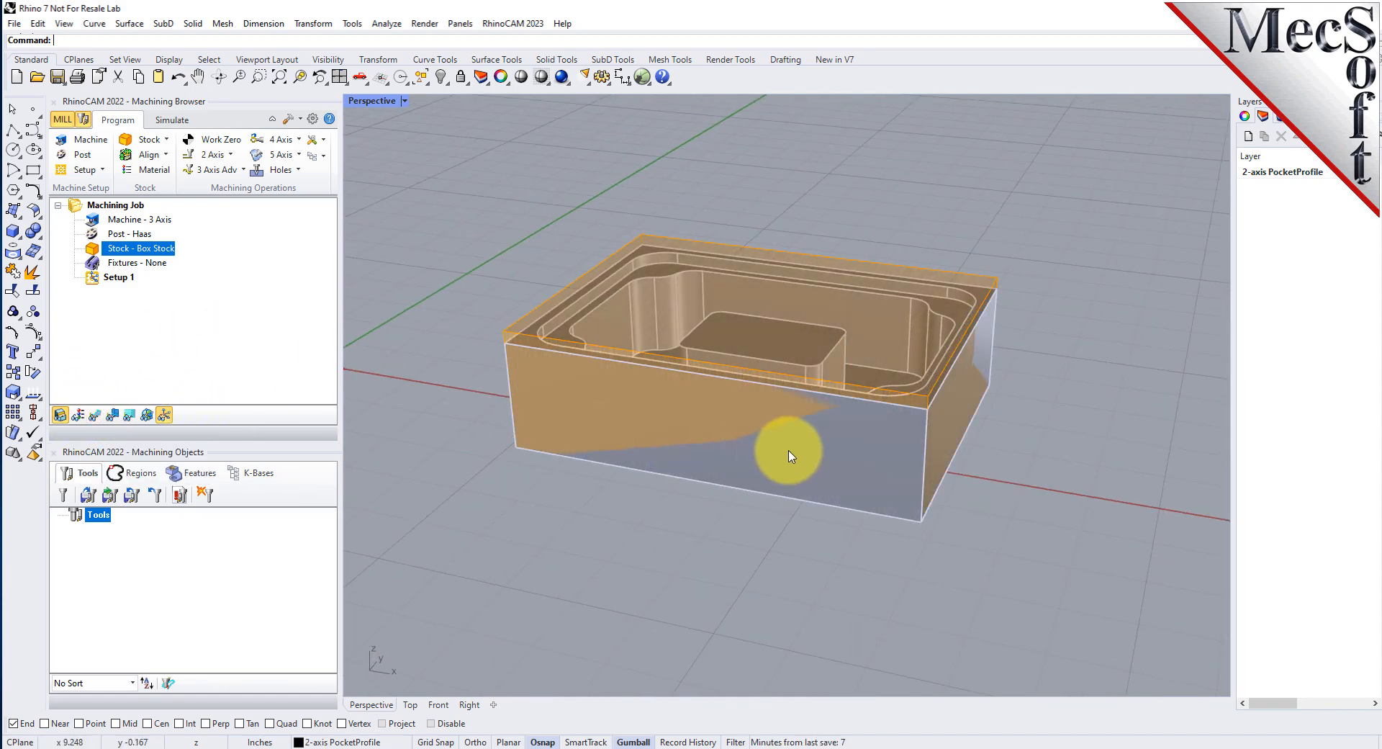
{"action": "right_click_drag", "start_coordinate": [791, 456], "coordinate": [821, 403]}
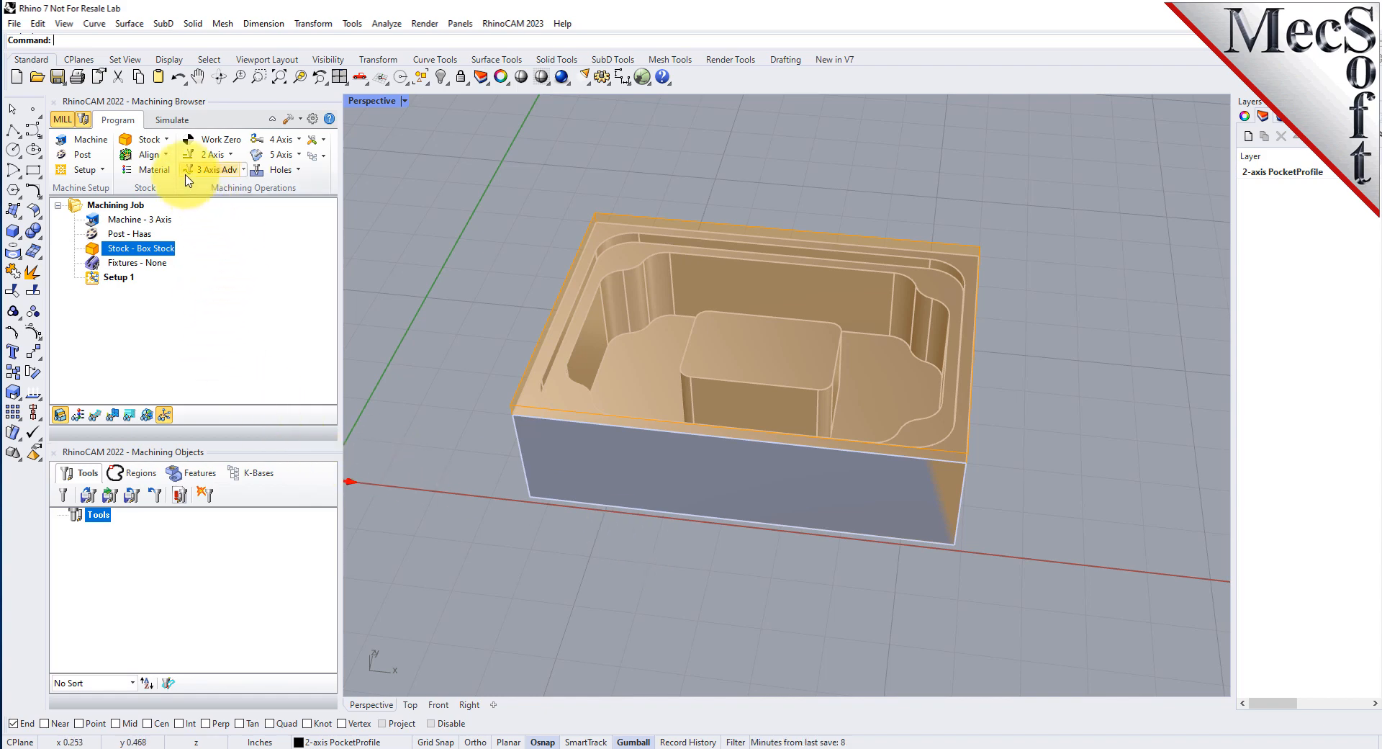
Set the world coordinate system origin to the stock box with zero face Highest Z and zero position South West
{"action": "left_click", "coordinate": [154, 154]}
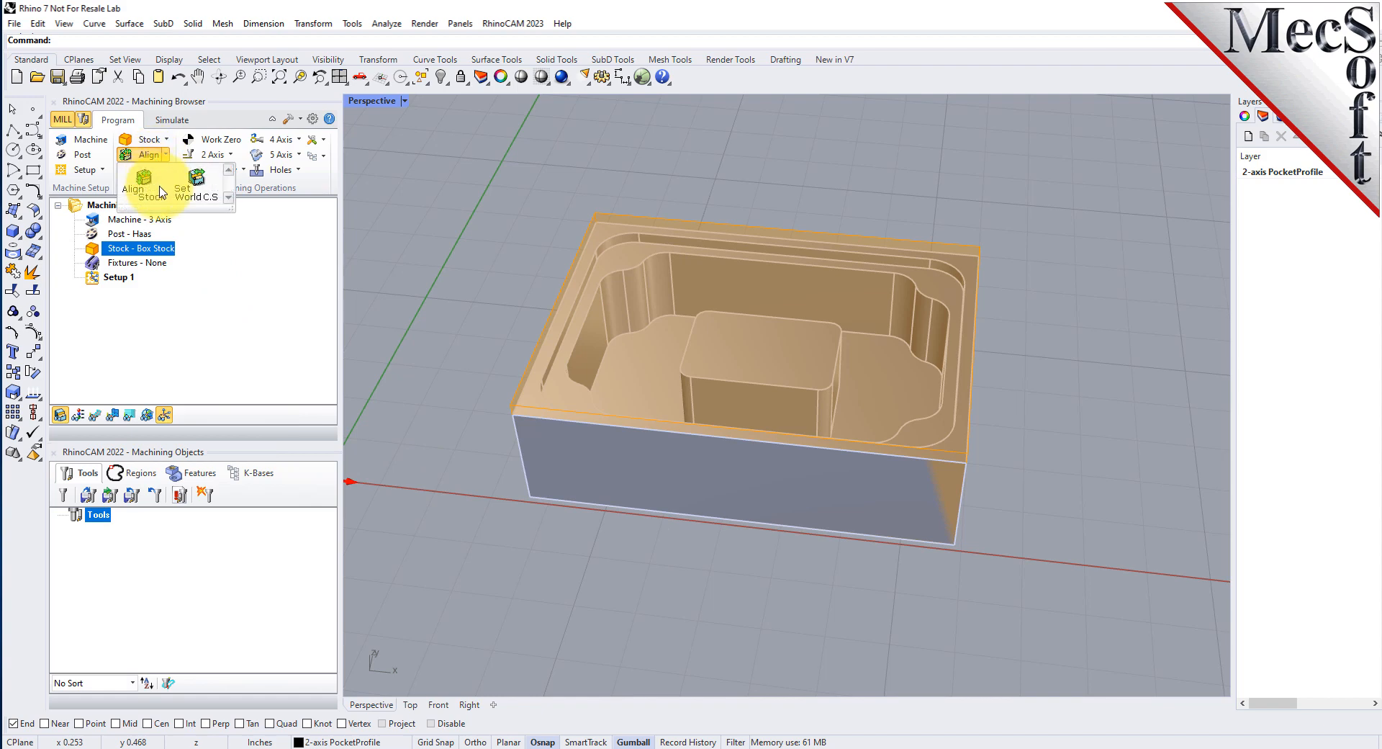
{"action": "left_click", "coordinate": [205, 191]}
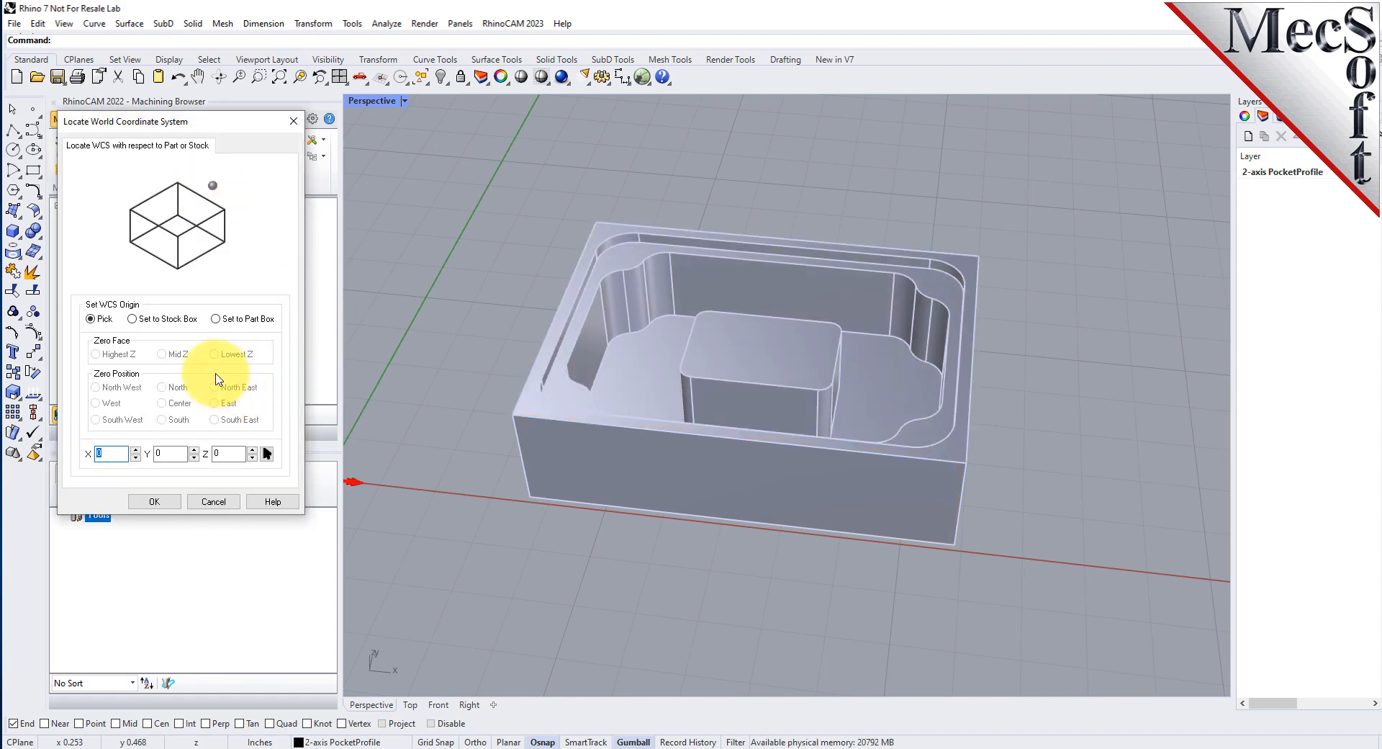
{"action": "left_click", "coordinate": [133, 319]}
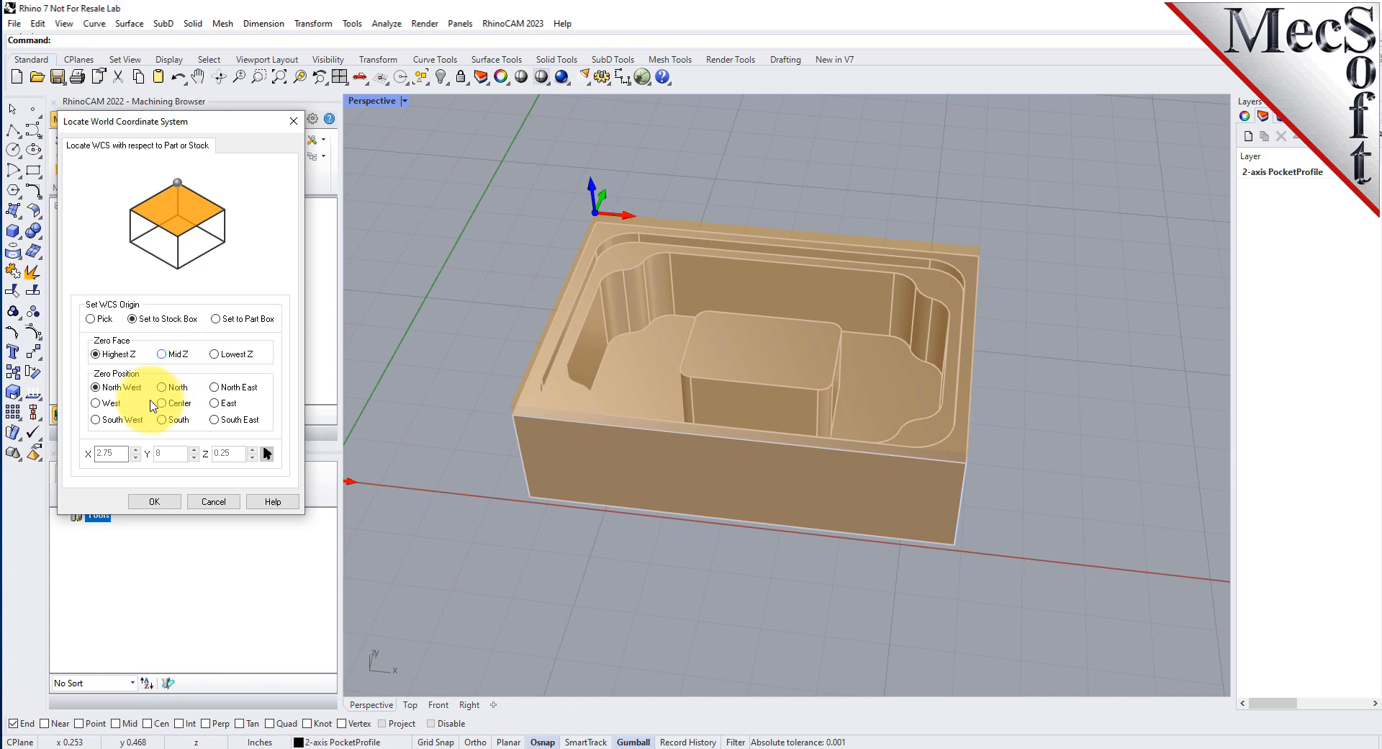
{"action": "left_click", "coordinate": [96, 420]}
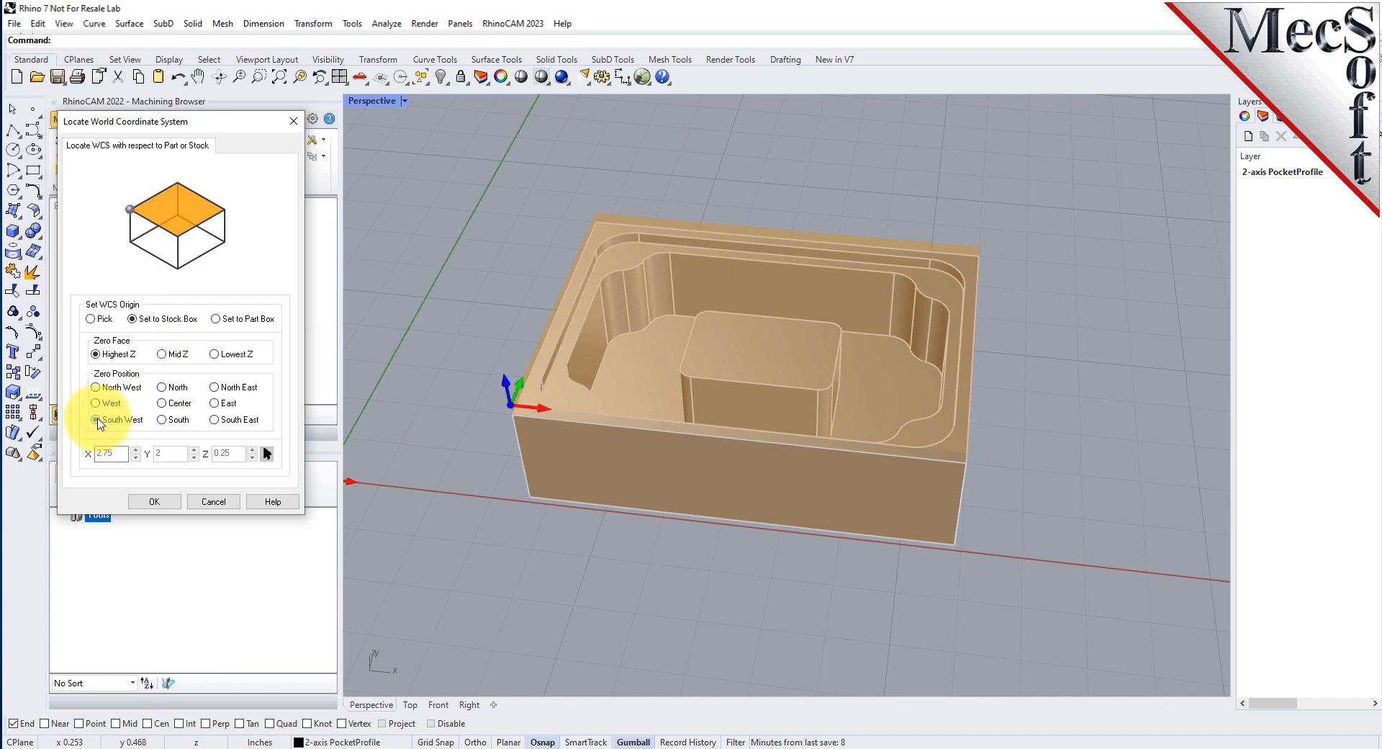
{"action": "right_click_drag", "start_coordinate": [465, 365], "coordinate": [485, 352]}
{"action": "scroll", "coordinate": [524, 303], "scroll_direction": "up", "scroll_amount": 5}
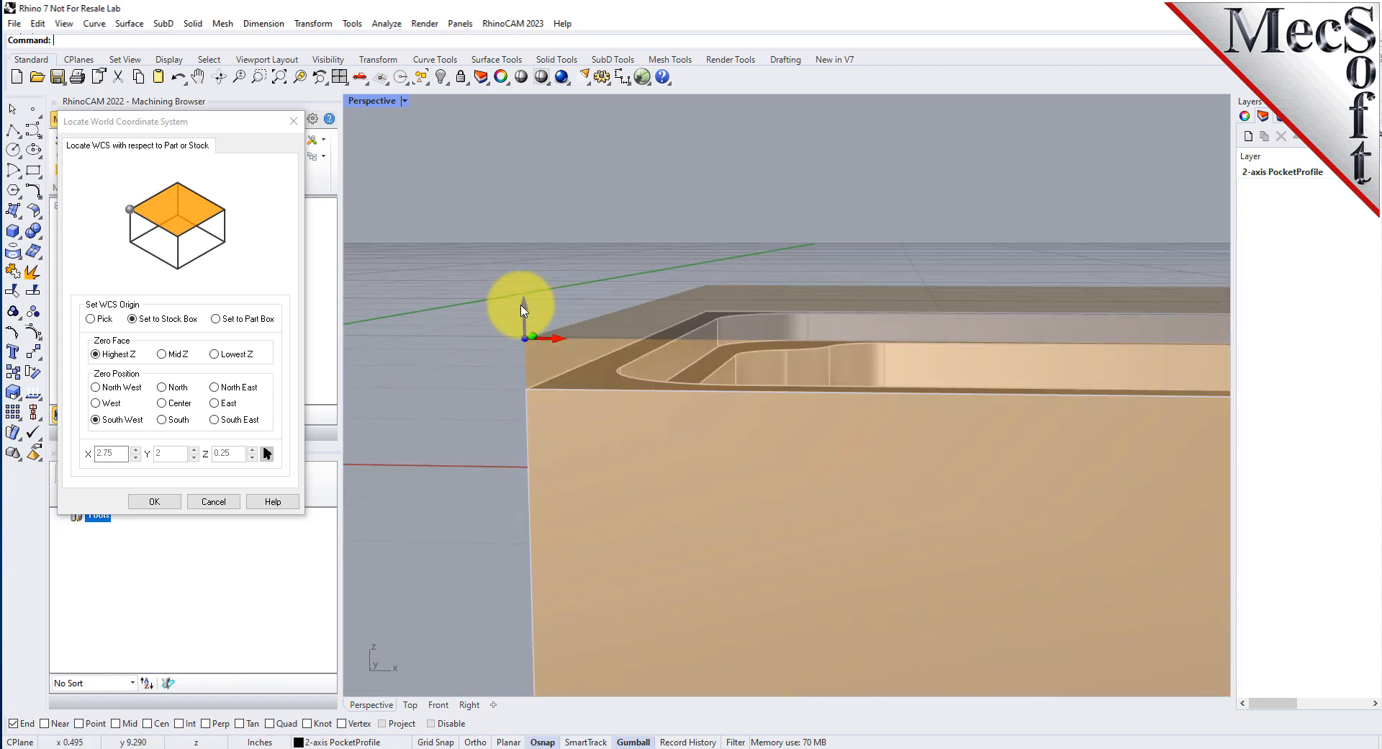
{"action": "scroll", "coordinate": [502, 327], "scroll_direction": "down", "scroll_amount": 6}
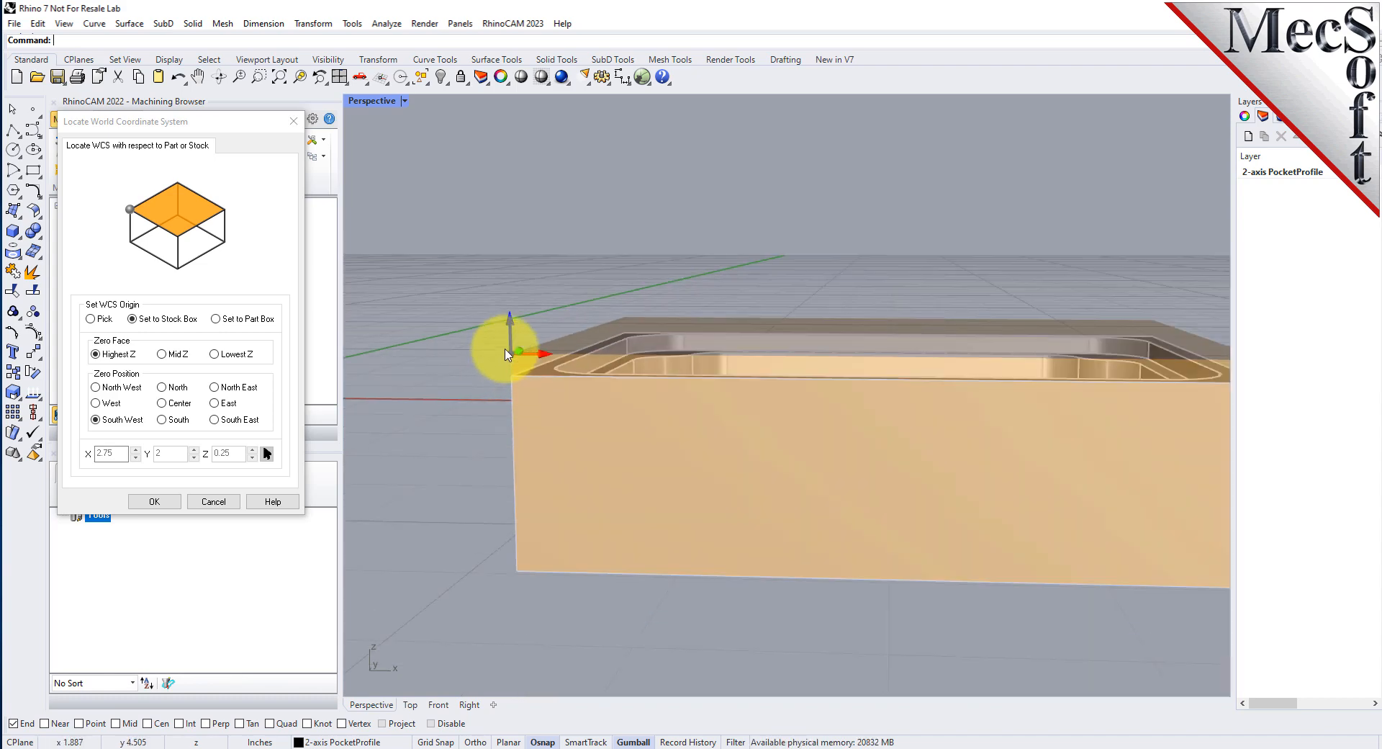
{"action": "right_click_drag", "start_coordinate": [645, 345], "coordinate": [614, 400]}
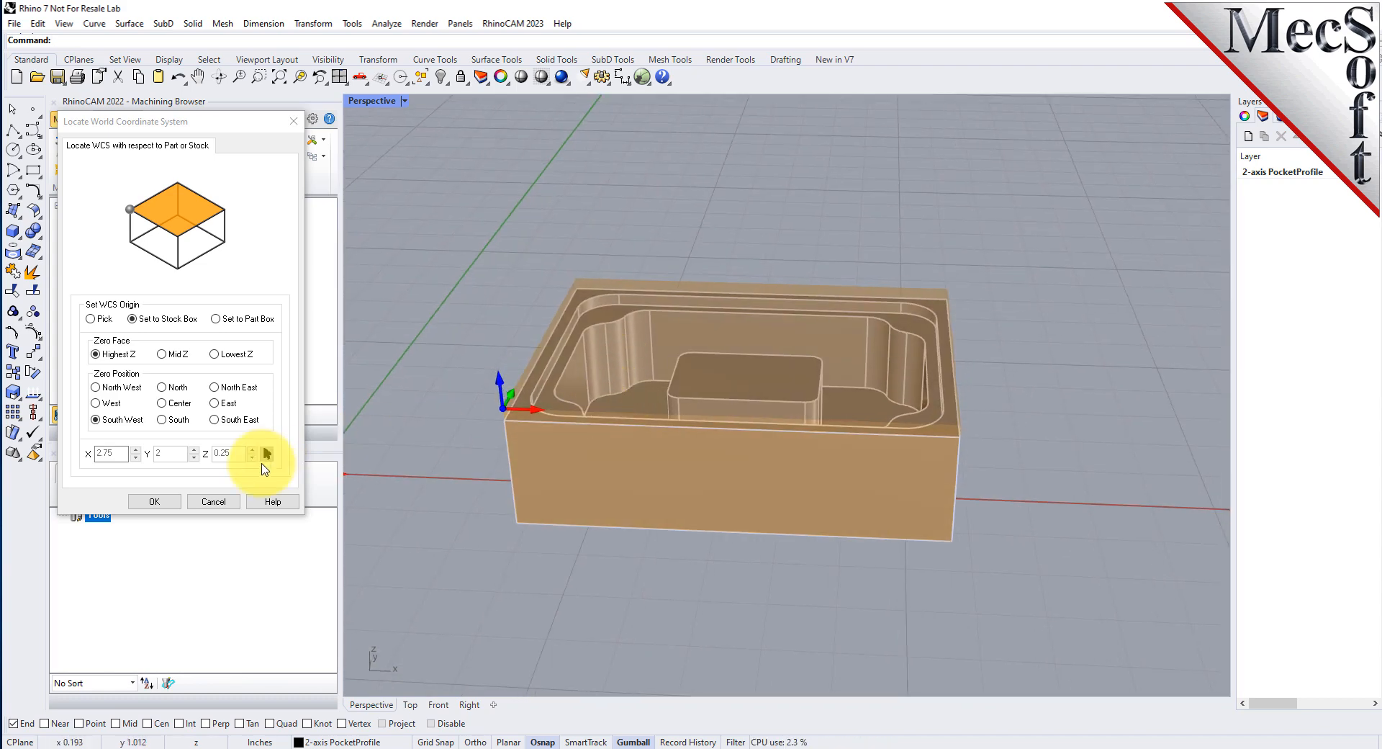
{"action": "left_click", "coordinate": [156, 503]}
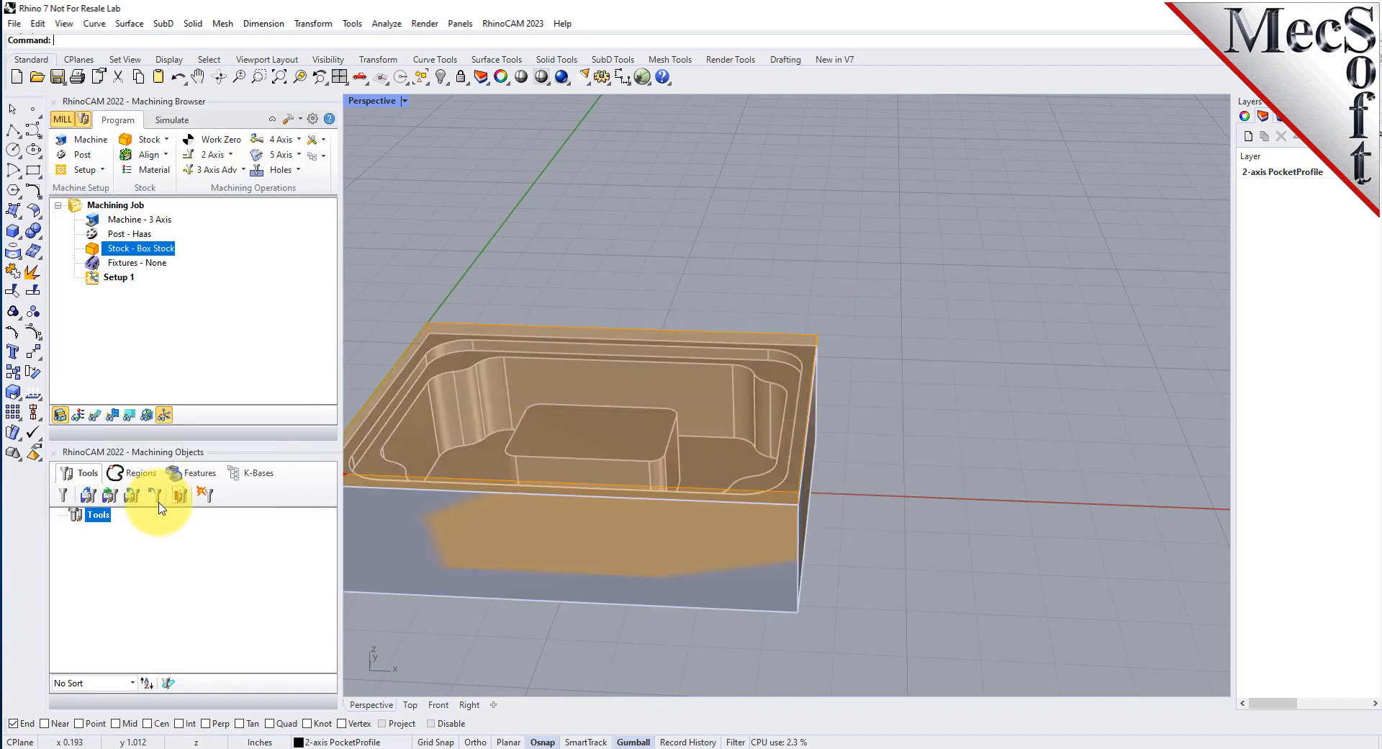
Toggle the machine coordinate system display to compare its axes with the world coordinate system at the stock corner
{"action": "scroll", "coordinate": [976, 290], "scroll_direction": "down", "scroll_amount": 4}
{"action": "scroll", "coordinate": [694, 417], "scroll_direction": "up", "scroll_amount": 5}
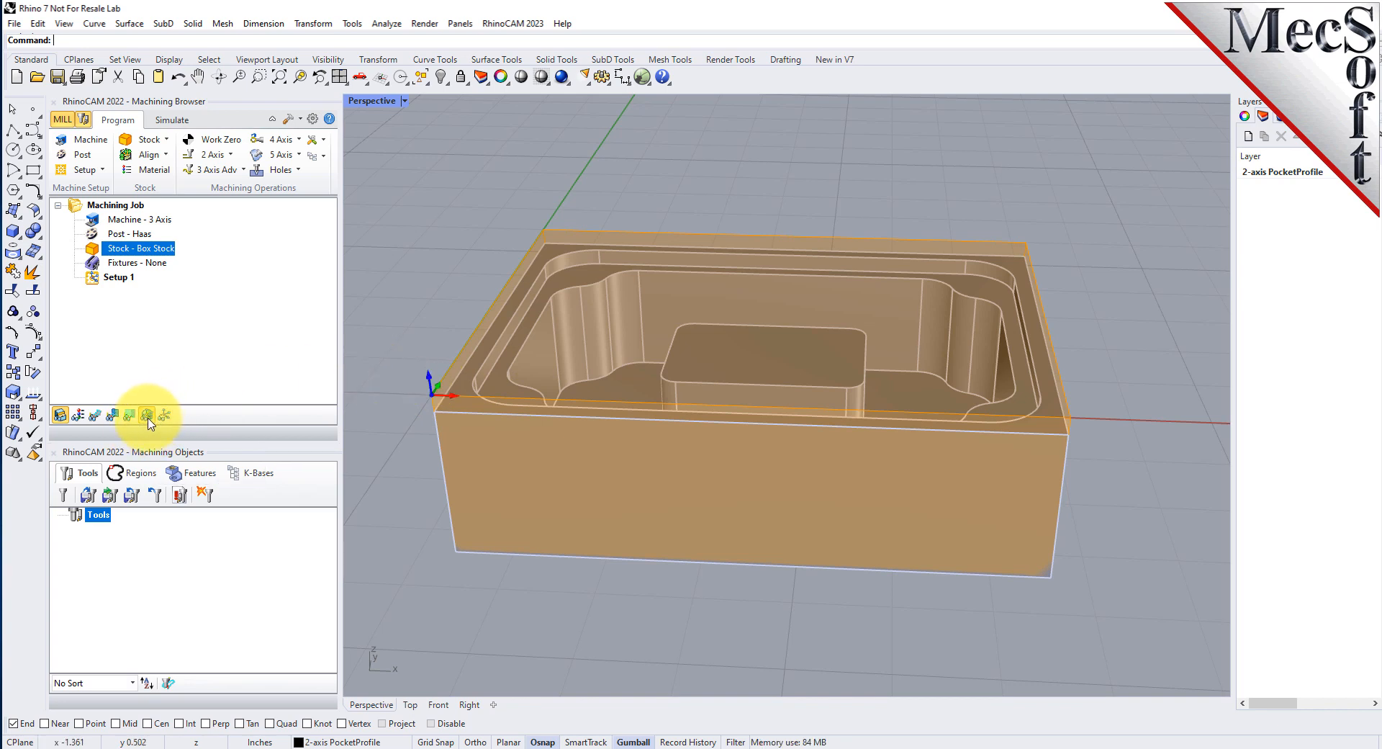
{"action": "left_click", "coordinate": [164, 414]}
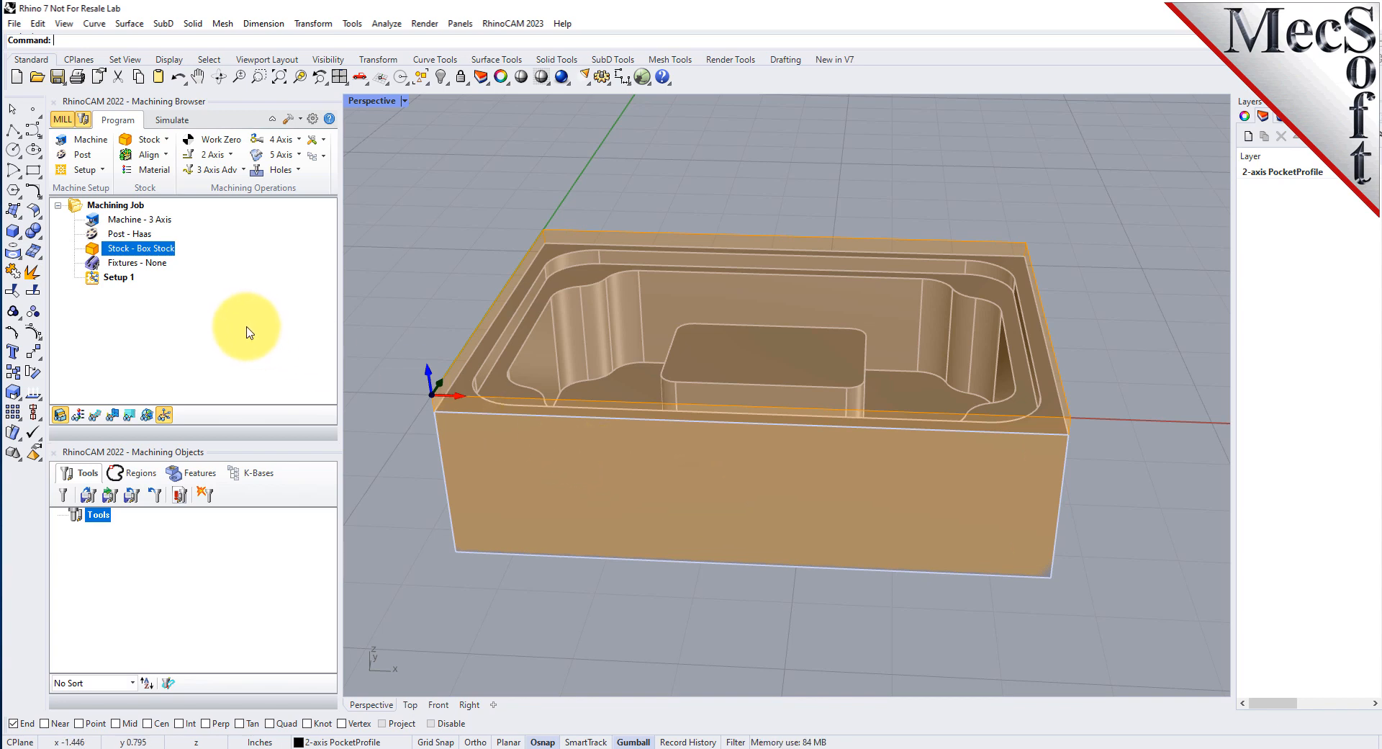
Load the cutting tools from the library file 2AxisIntroductionTutorial.vkb and dismiss the load message
{"action": "left_click", "coordinate": [89, 495]}
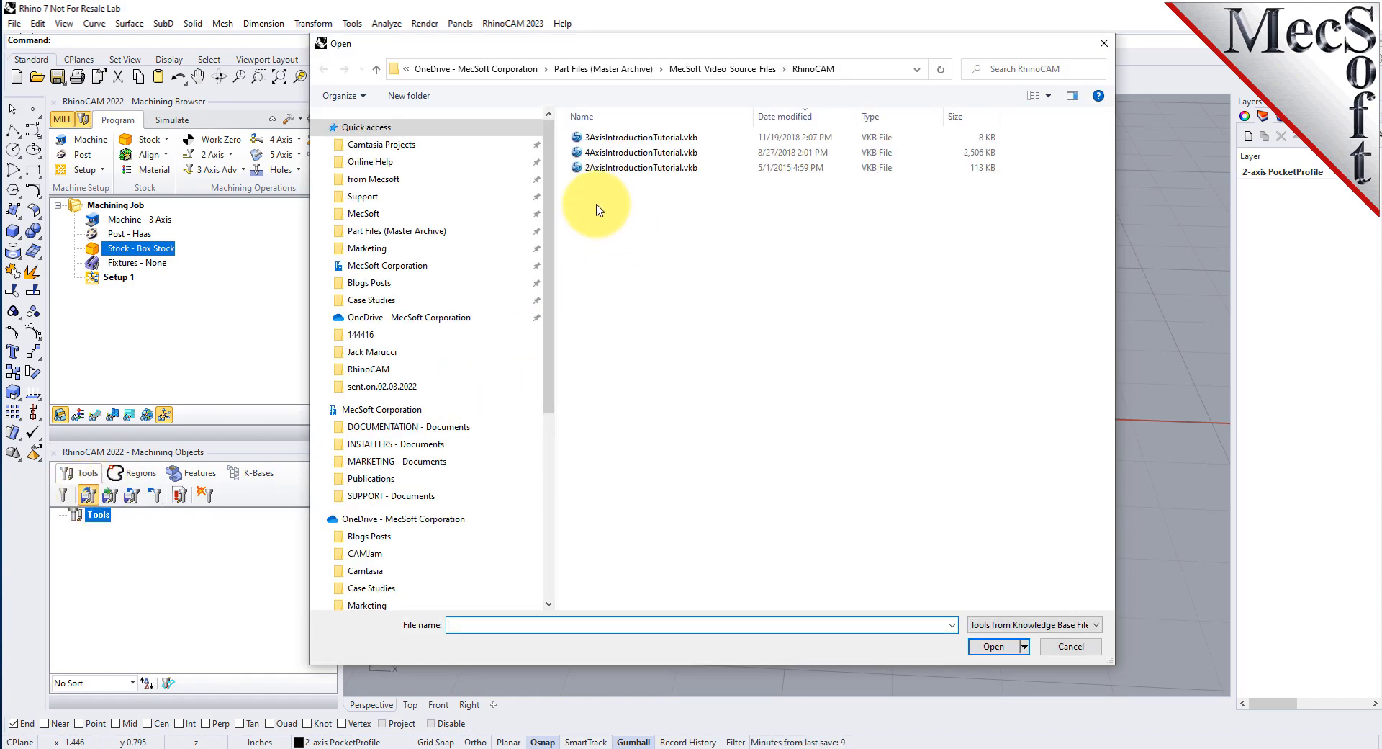
{"action": "left_click", "coordinate": [606, 169]}
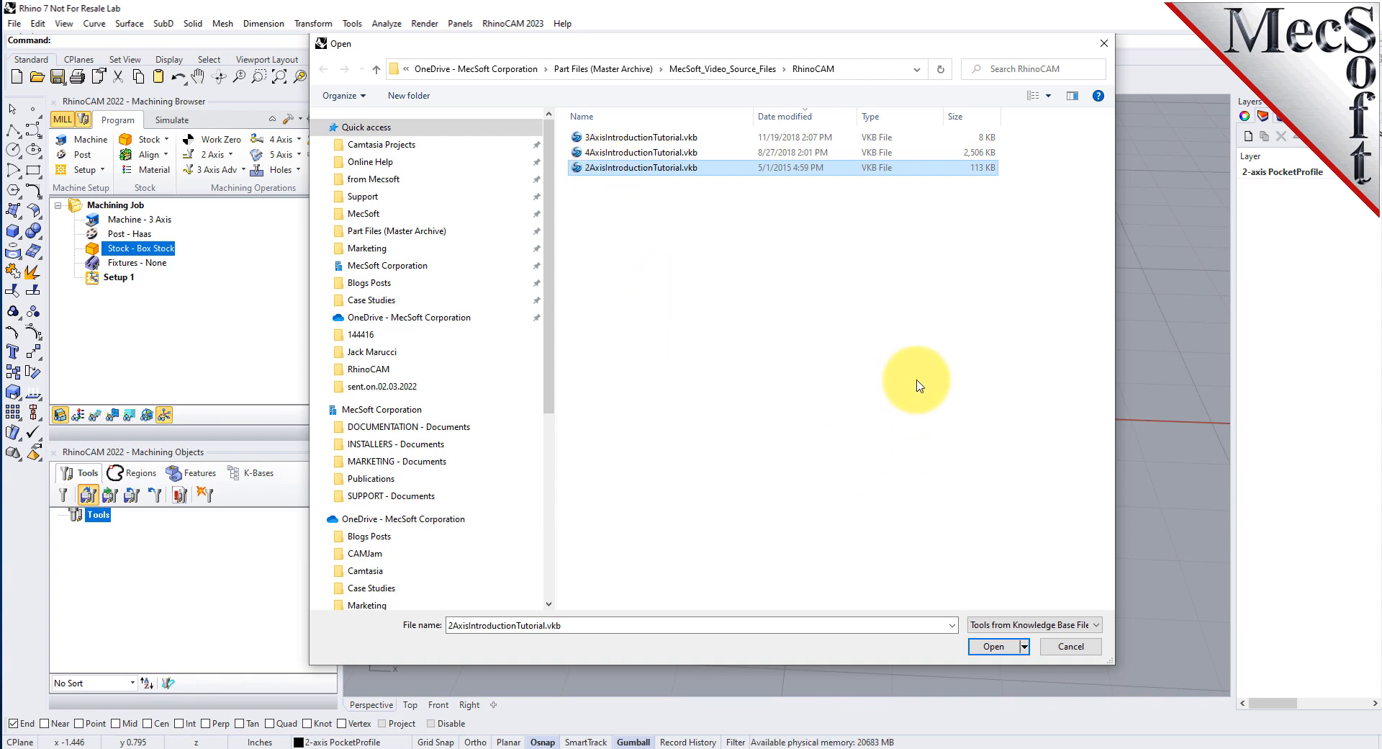
{"action": "left_click", "coordinate": [993, 646]}
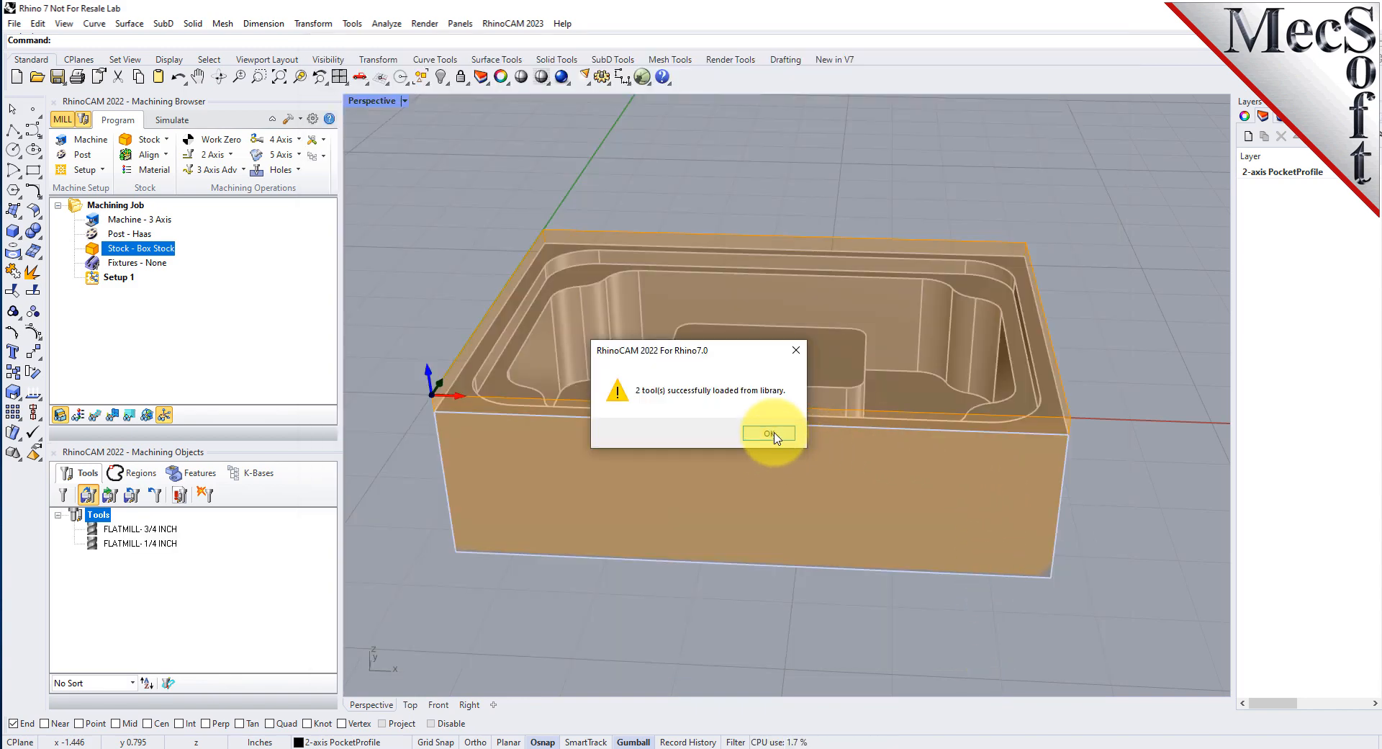
{"action": "left_click", "coordinate": [770, 434]}
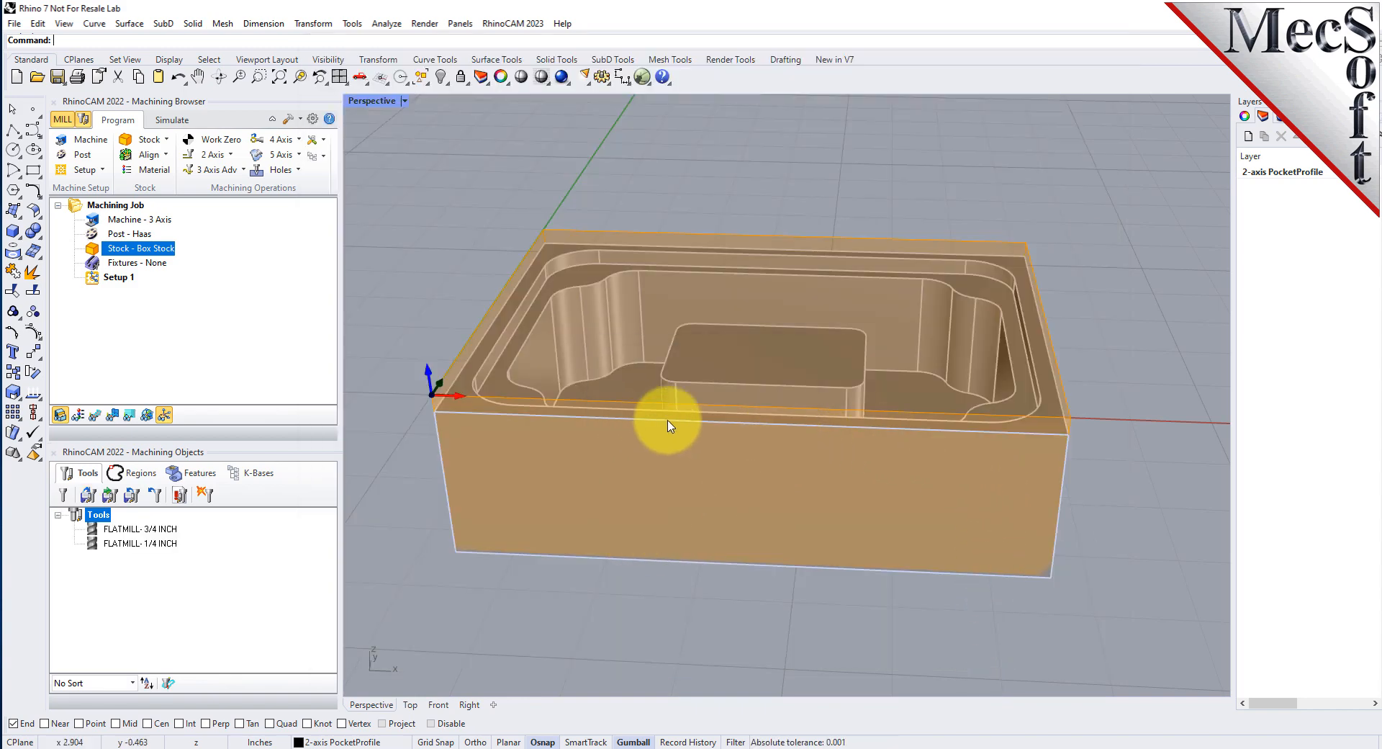
Review the properties and feeds and speeds of the 3/4 inch and 1/4 inch flat mills in the tool definitions
{"action": "right_click_drag", "start_coordinate": [672, 422], "coordinate": [713, 419]}
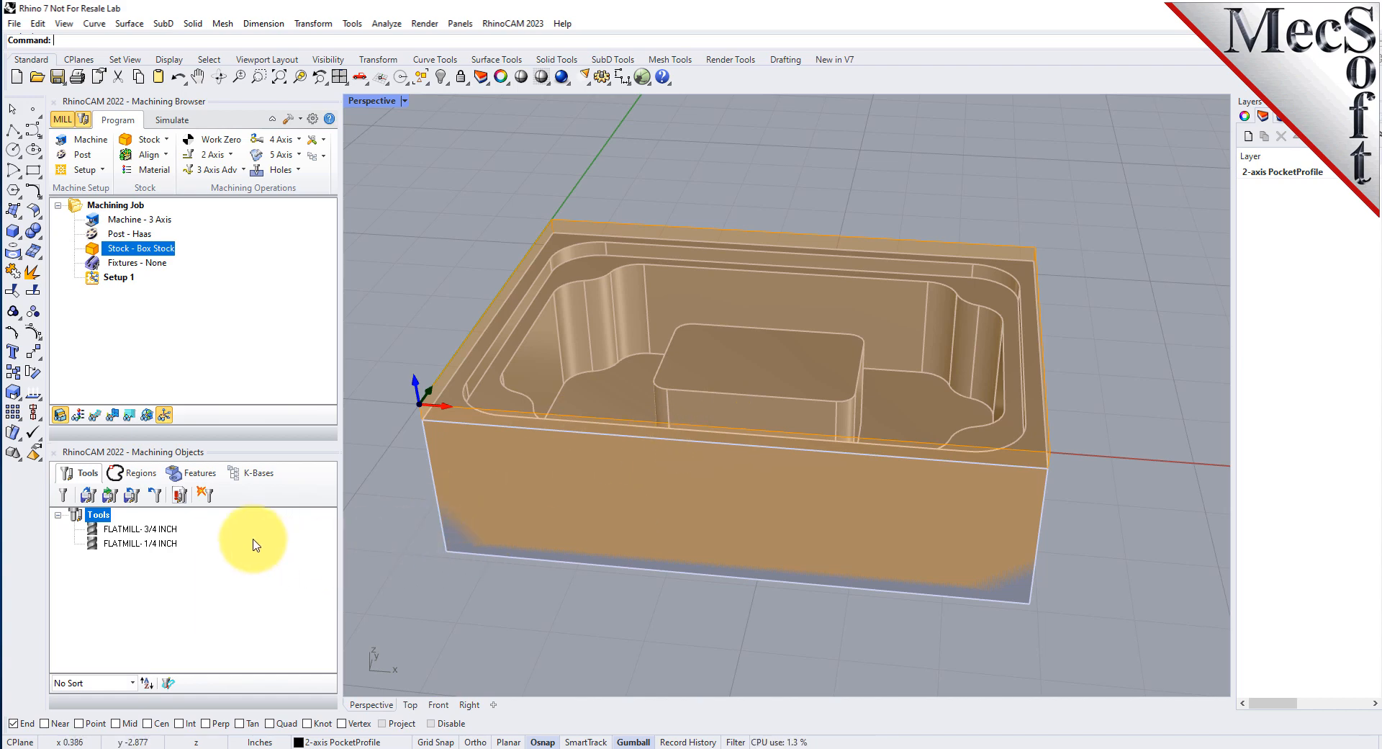
{"action": "left_click", "coordinate": [144, 529]}
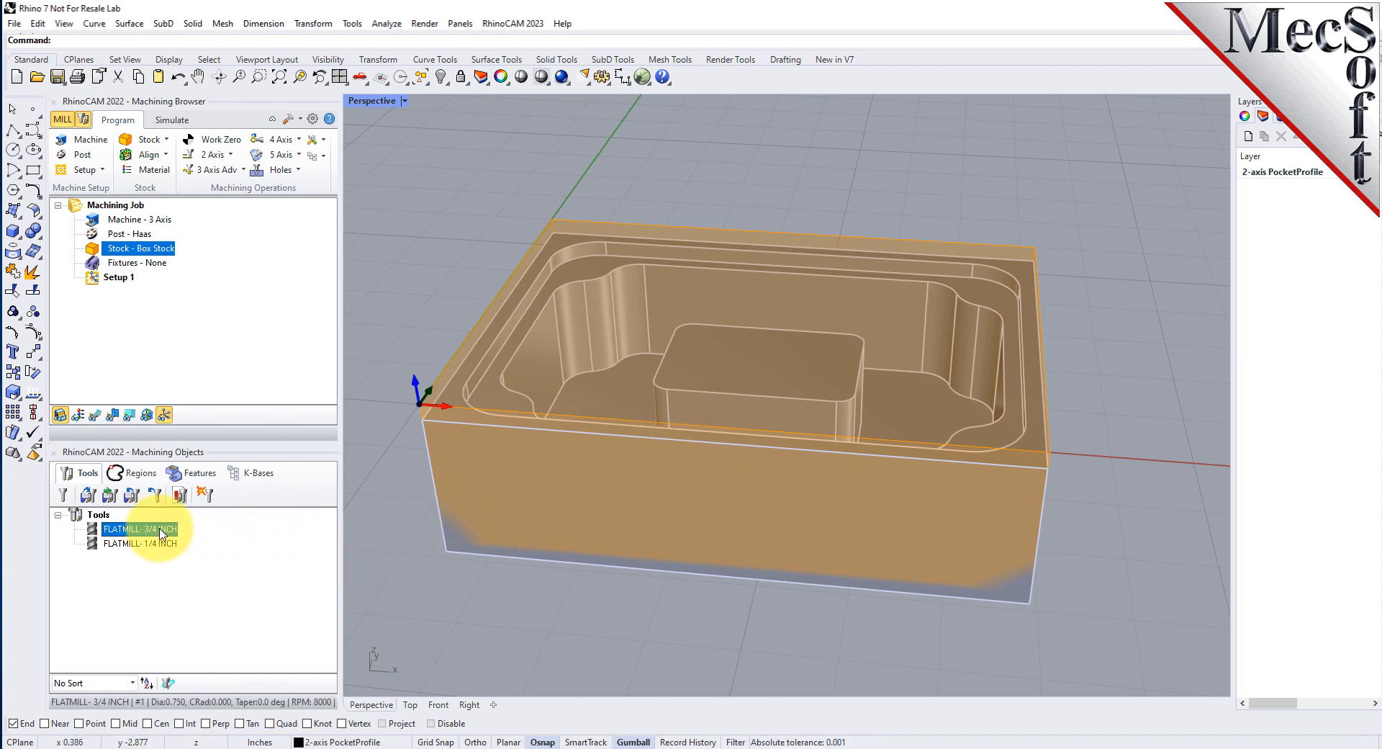
{"action": "left_click", "coordinate": [160, 543]}
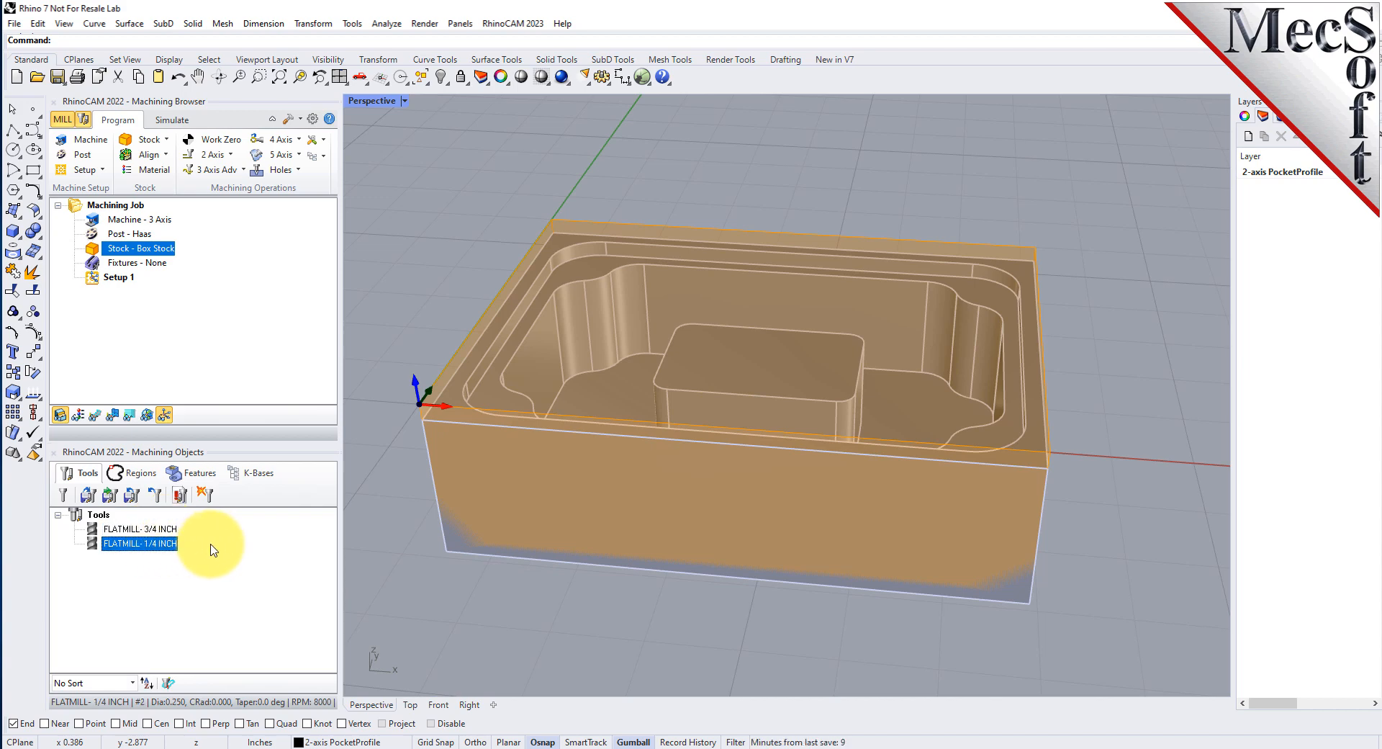
{"action": "left_click", "coordinate": [166, 532]}
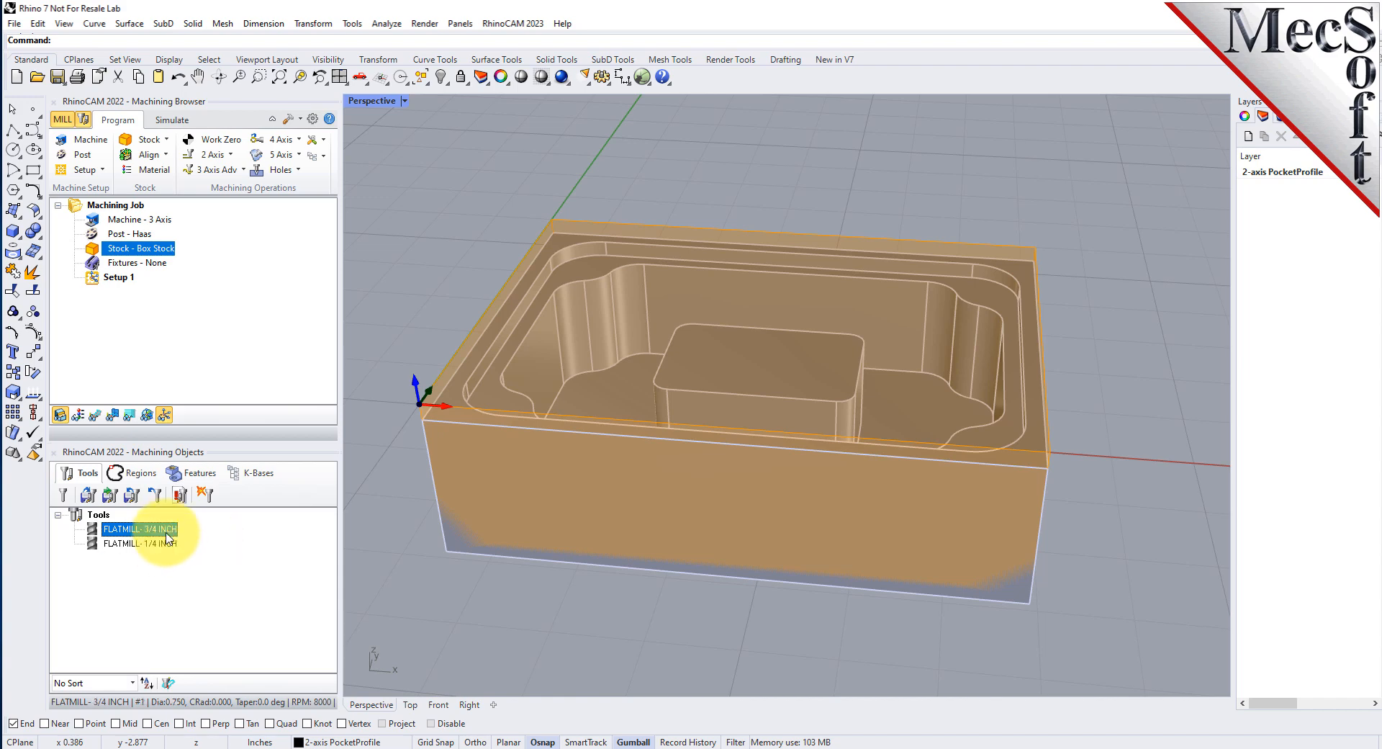
{"action": "double_click", "coordinate": [166, 532]}
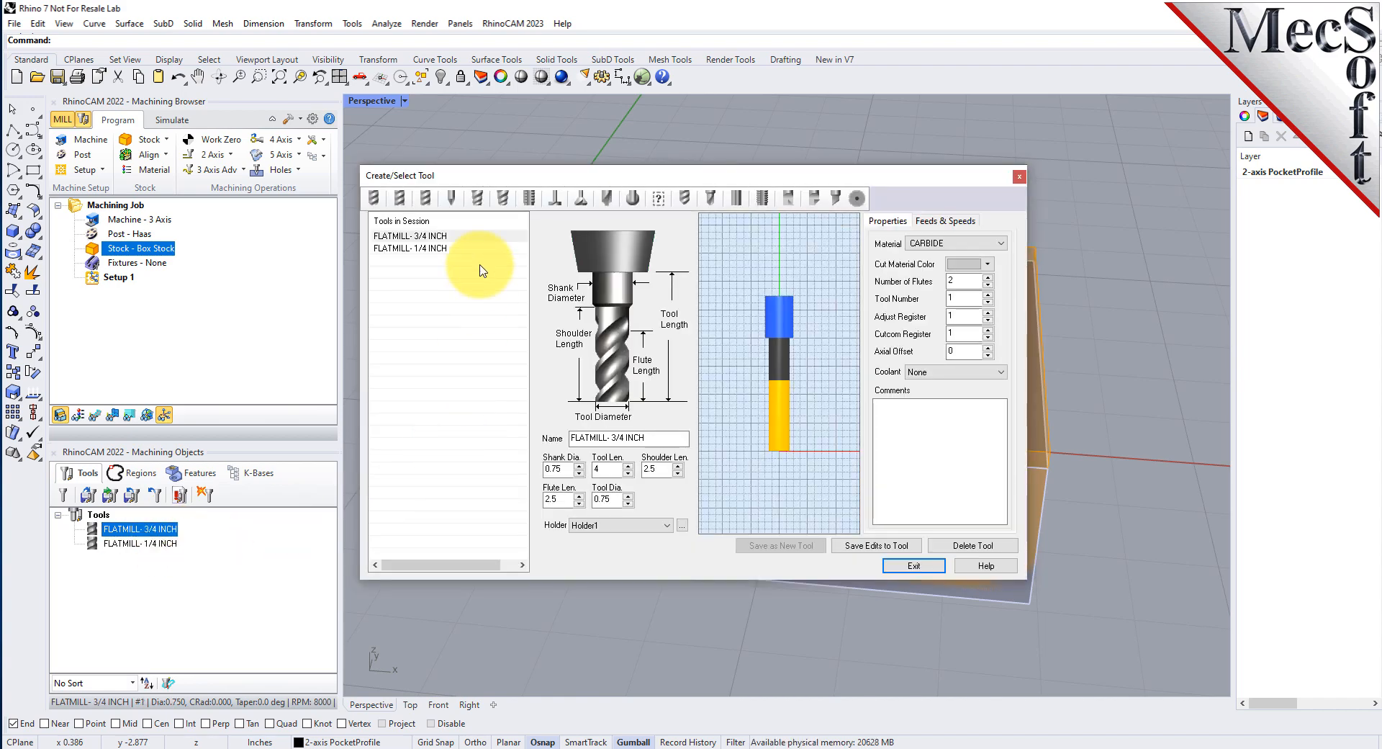
{"action": "left_click", "coordinate": [400, 237]}
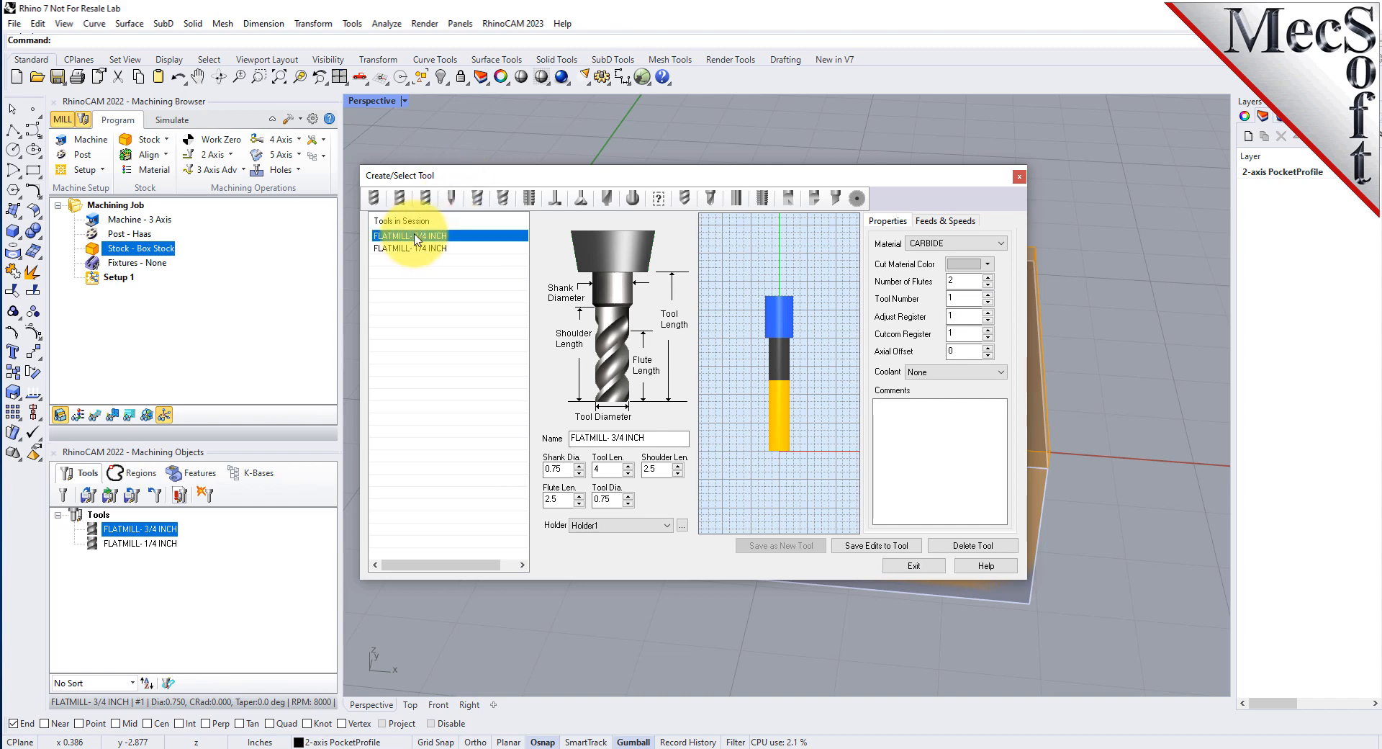
{"action": "left_click", "coordinate": [935, 221]}
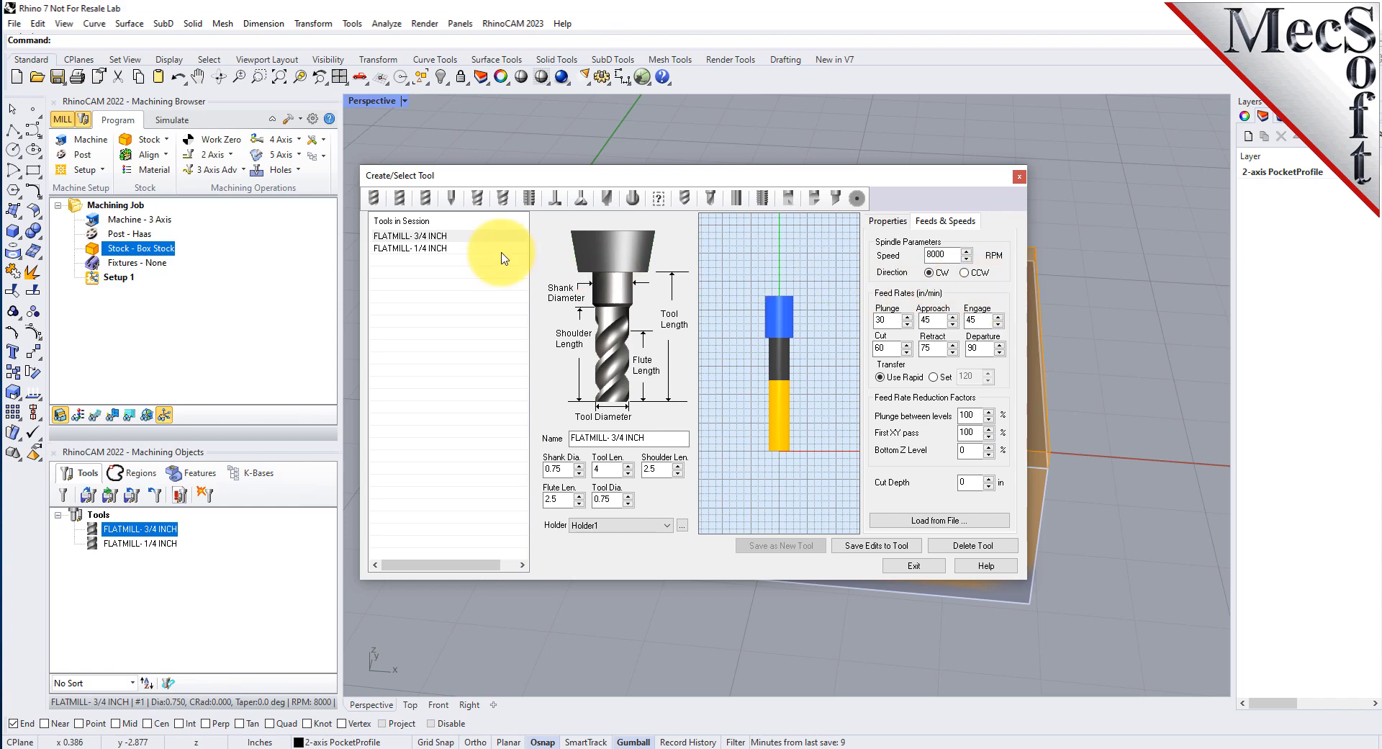
{"action": "left_click", "coordinate": [428, 237]}
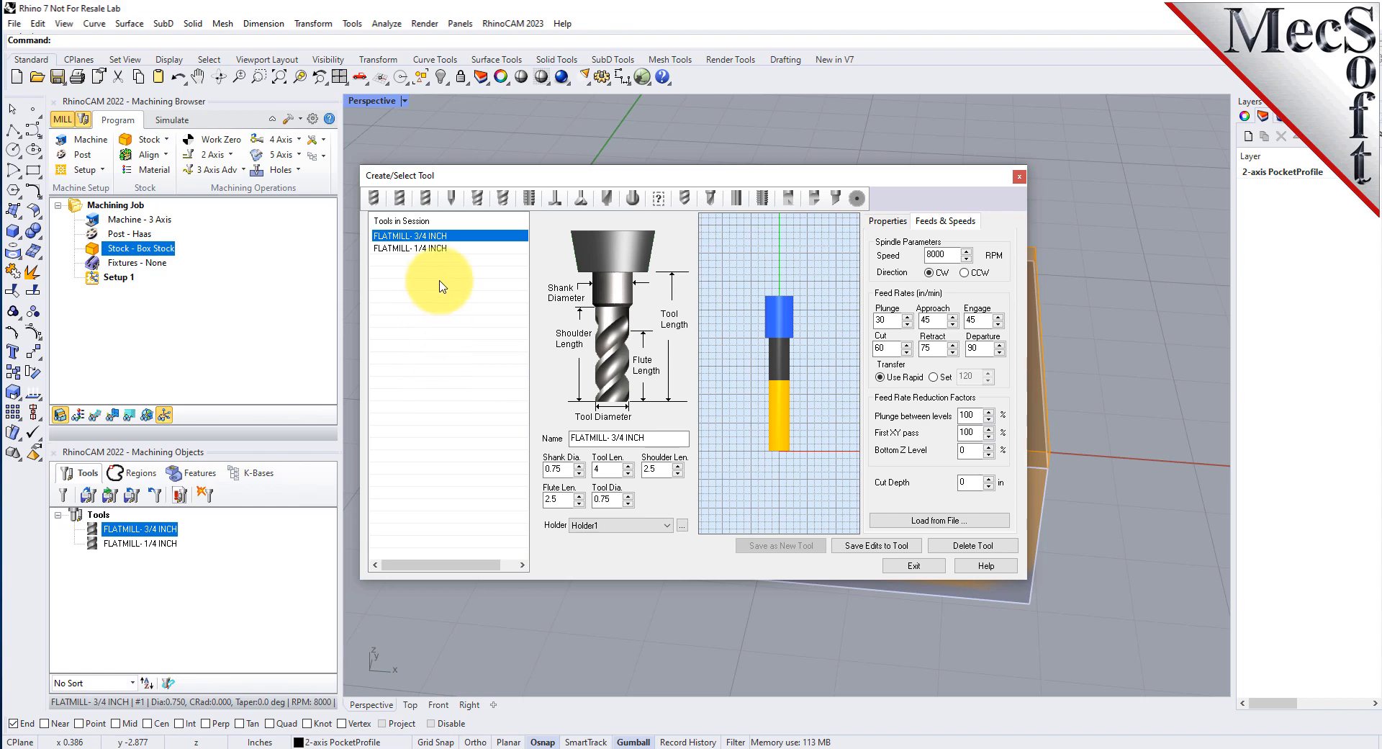
{"action": "left_click", "coordinate": [447, 248]}
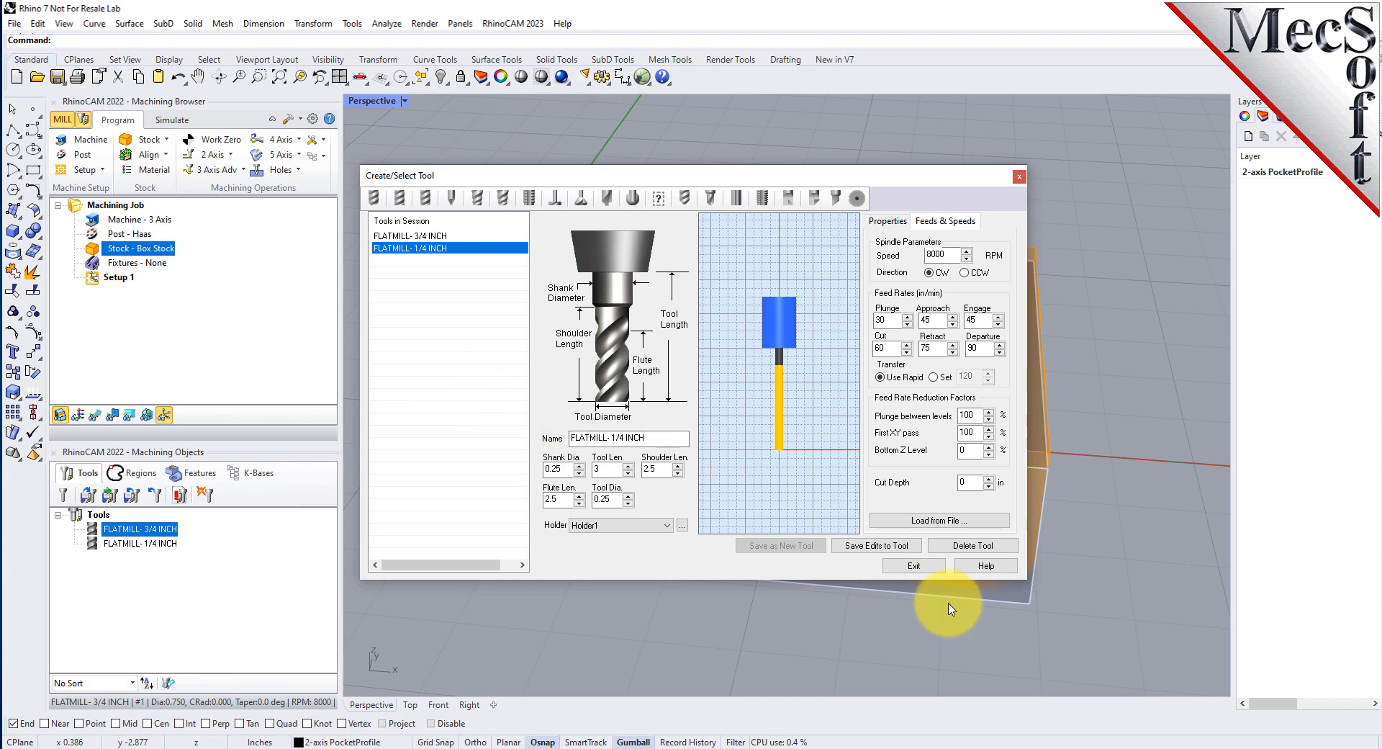
{"action": "left_click", "coordinate": [914, 565]}
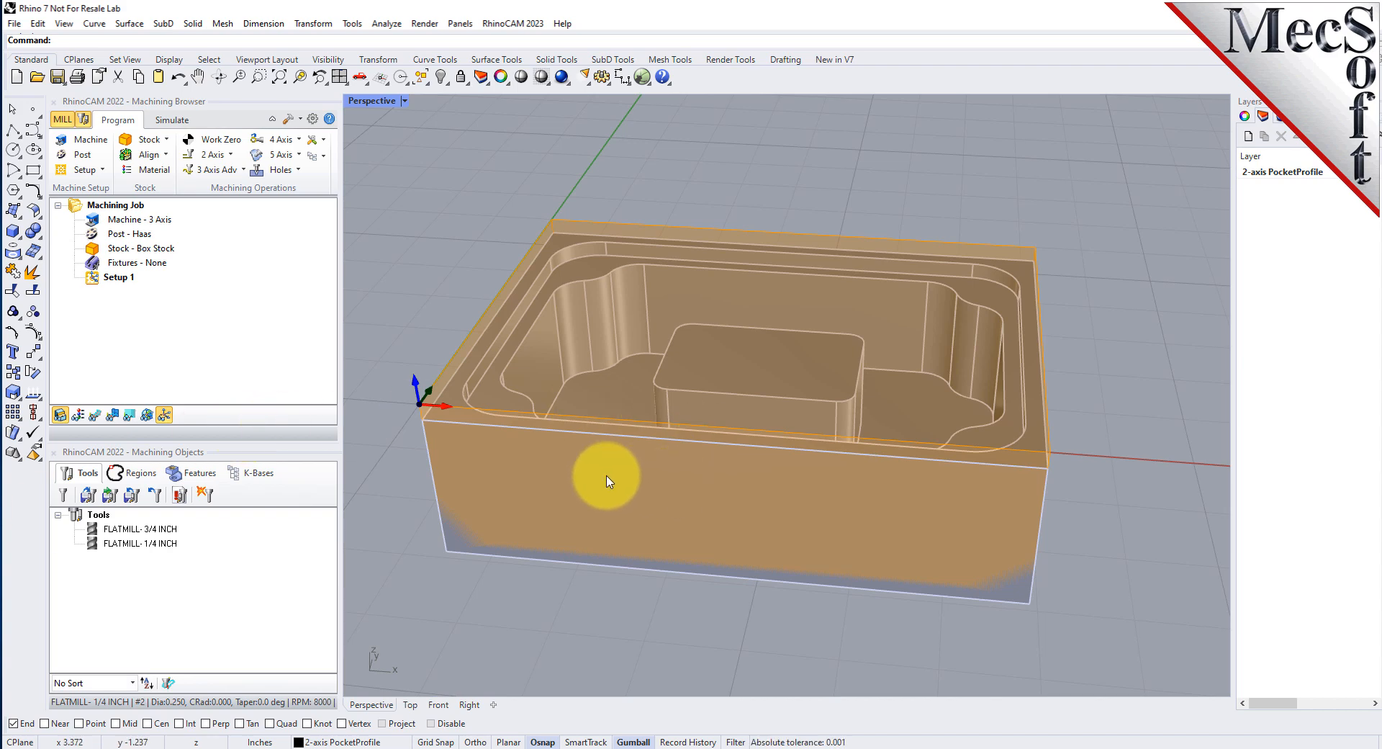
Set the flat area region selection filter to ignore all inner regions
{"action": "left_click", "coordinate": [144, 475]}
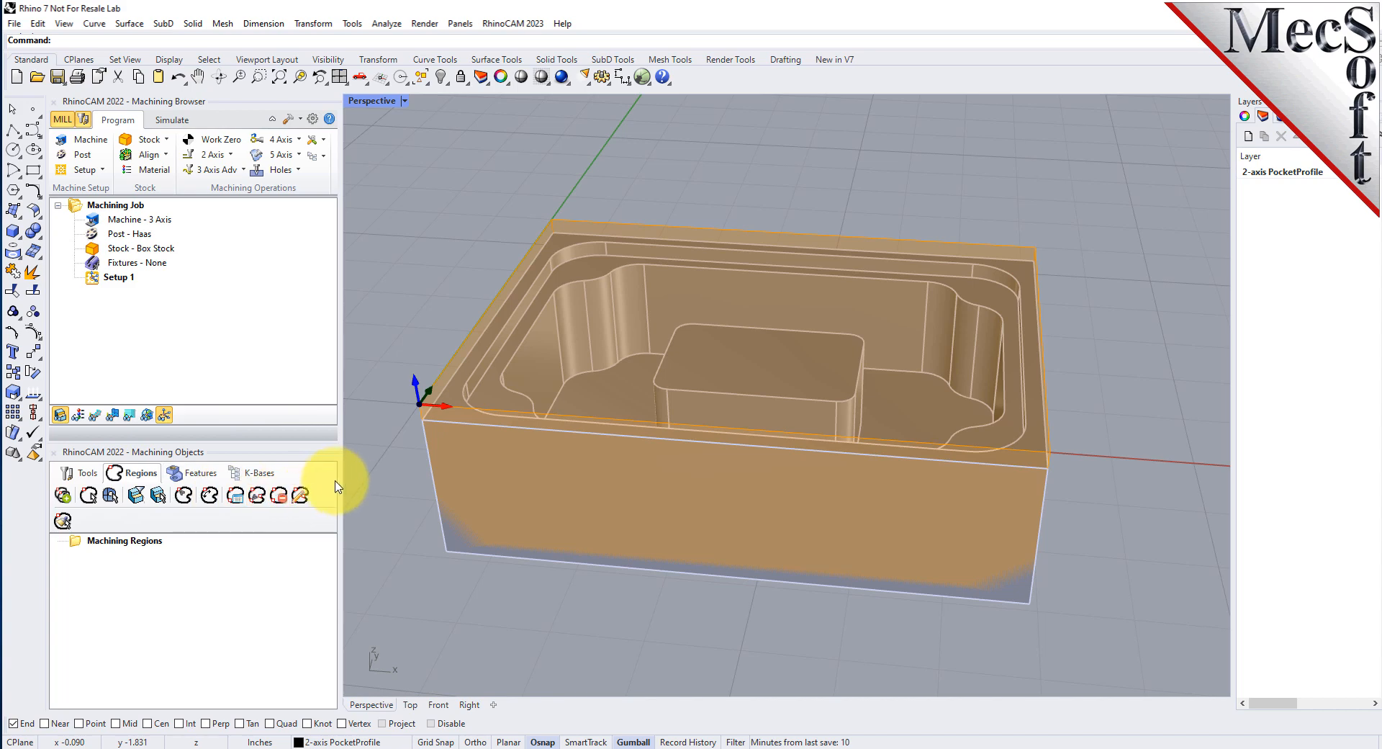
{"action": "left_click_drag", "start_coordinate": [340, 478], "coordinate": [365, 479]}
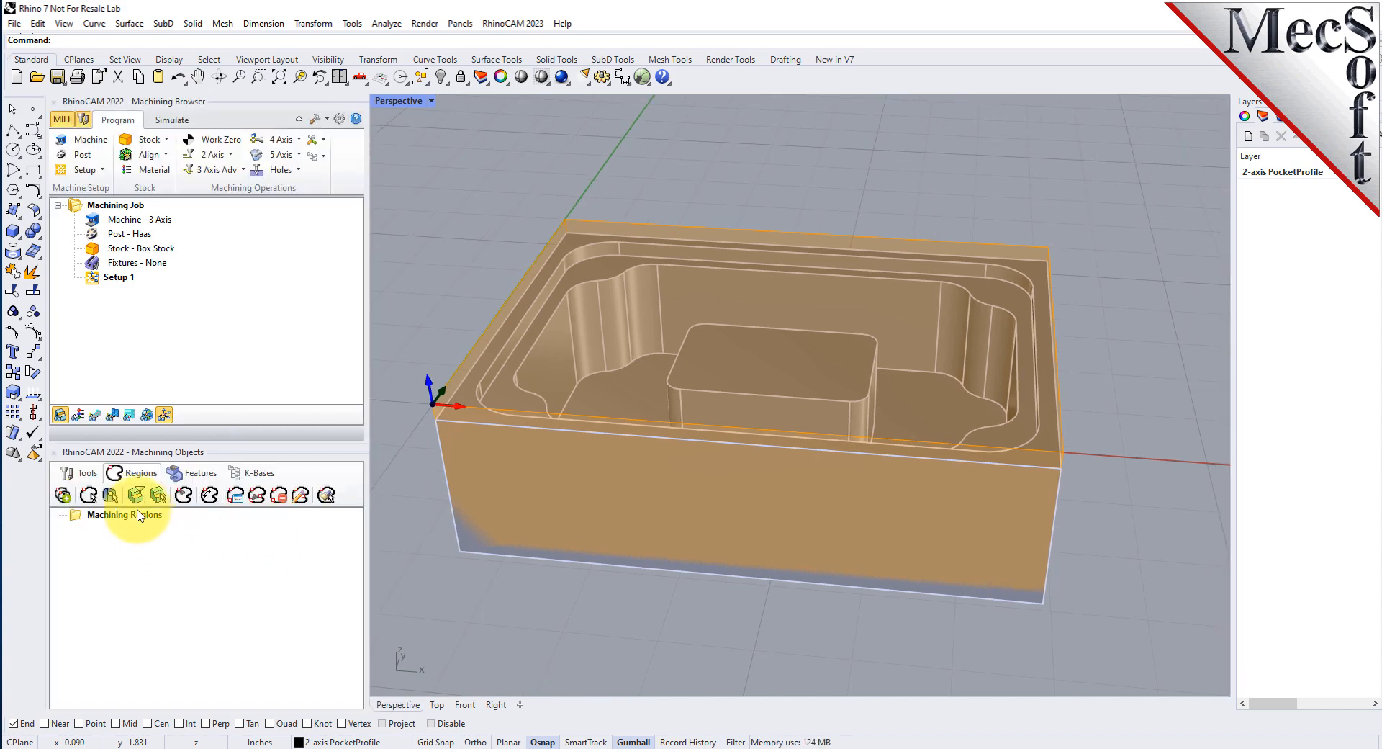
{"action": "left_click", "coordinate": [139, 499]}
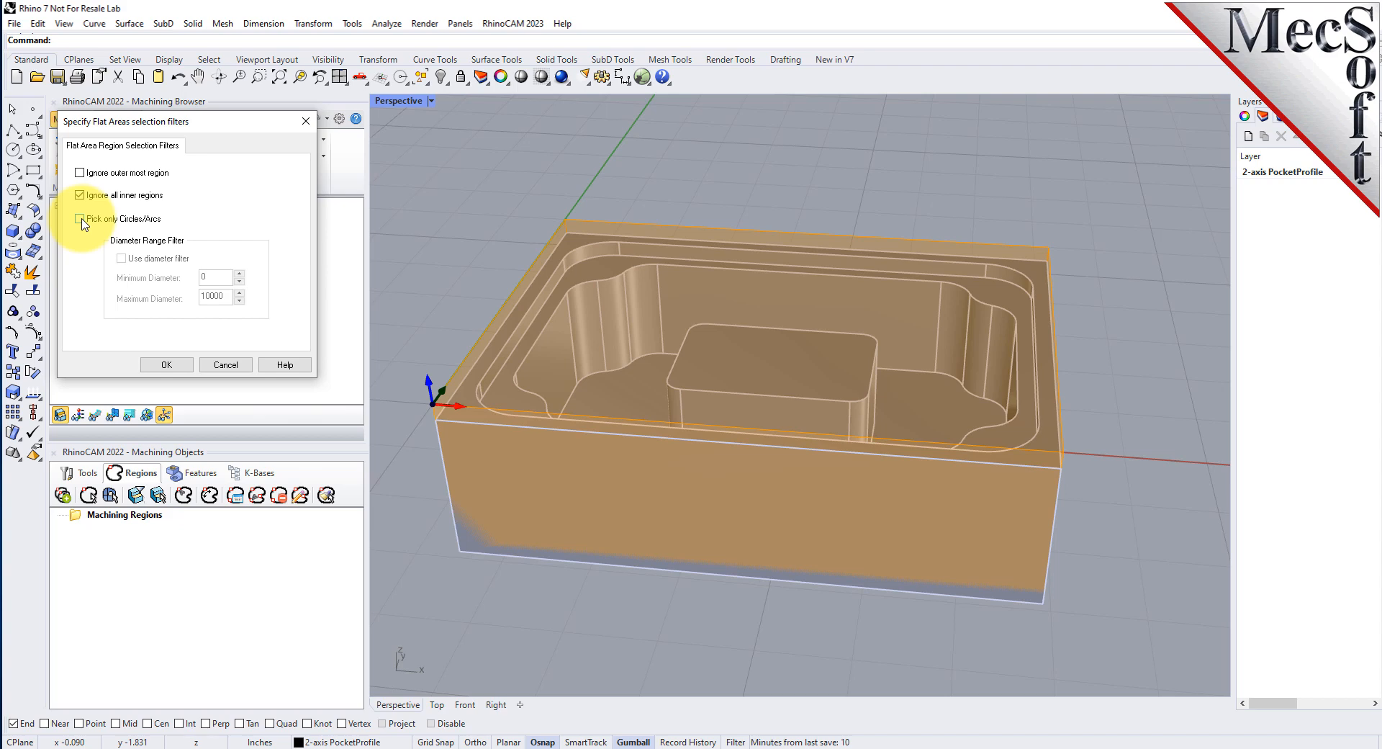
{"action": "left_click", "coordinate": [171, 362]}
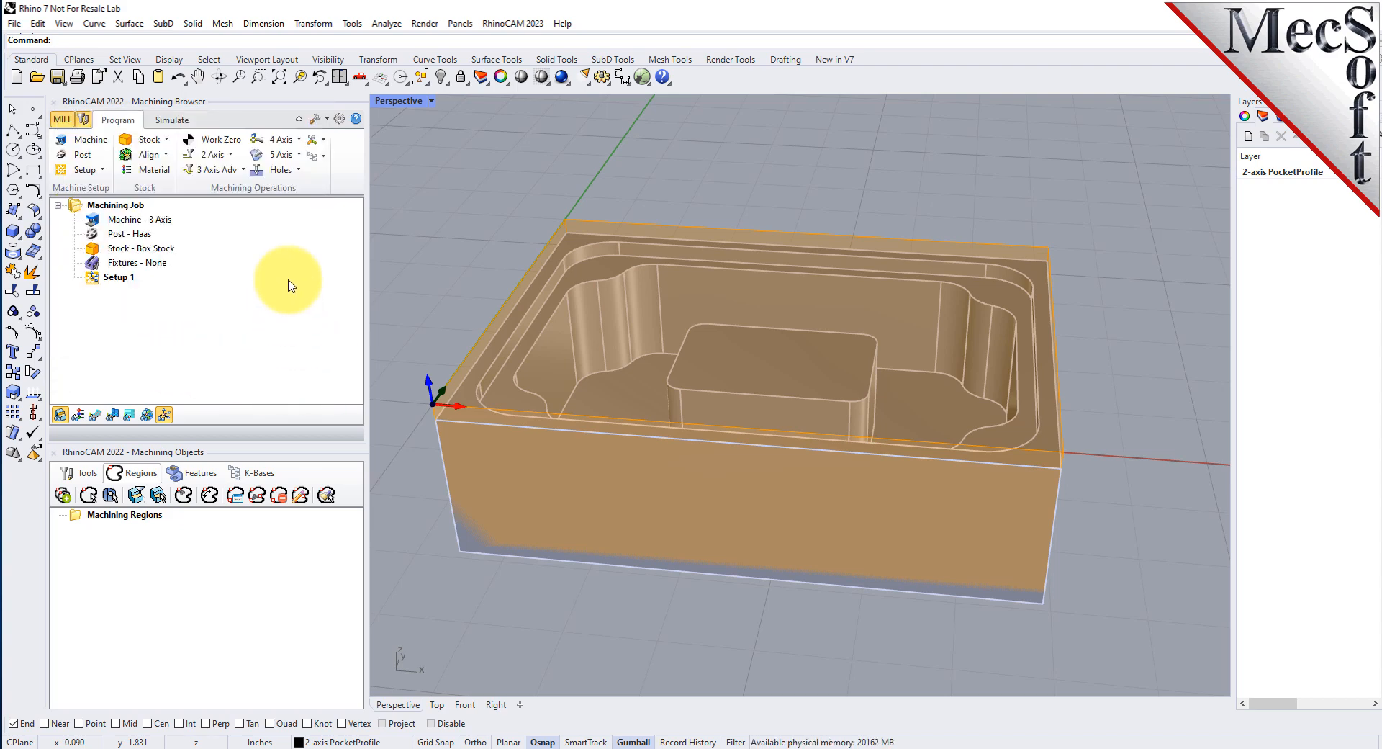
Create a flat area machining region from the part's top rim face and check it in the region set
{"action": "left_click", "coordinate": [159, 496]}
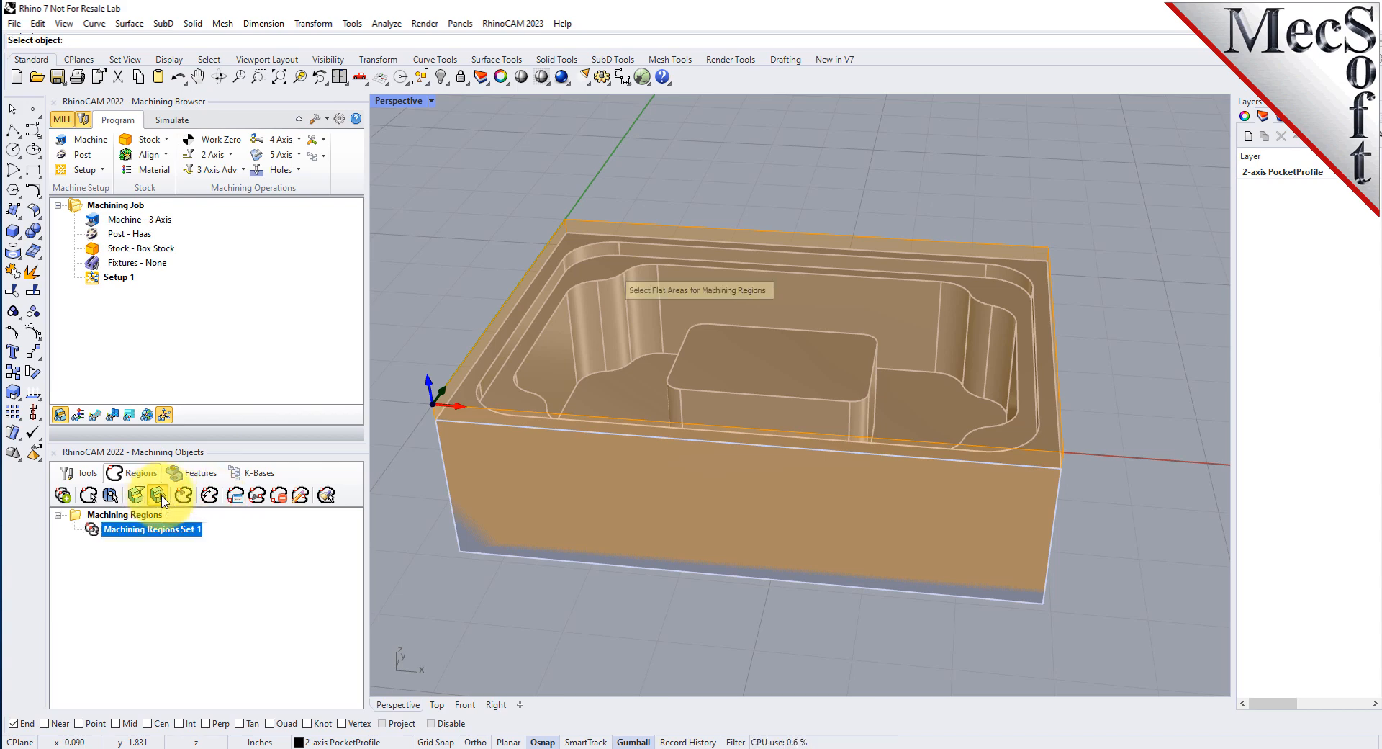
{"action": "left_click", "coordinate": [468, 409]}
{"action": "key", "text": "Return"}
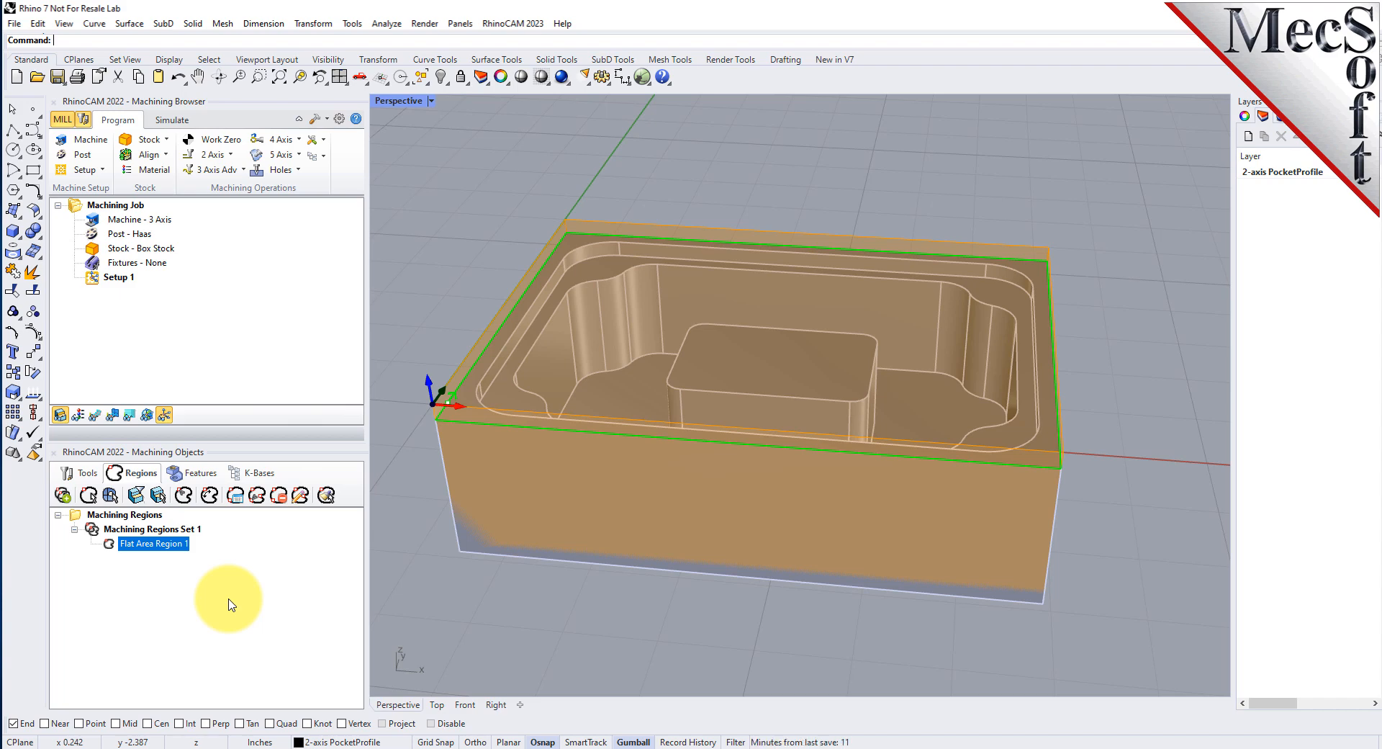
{"action": "left_click", "coordinate": [126, 529]}
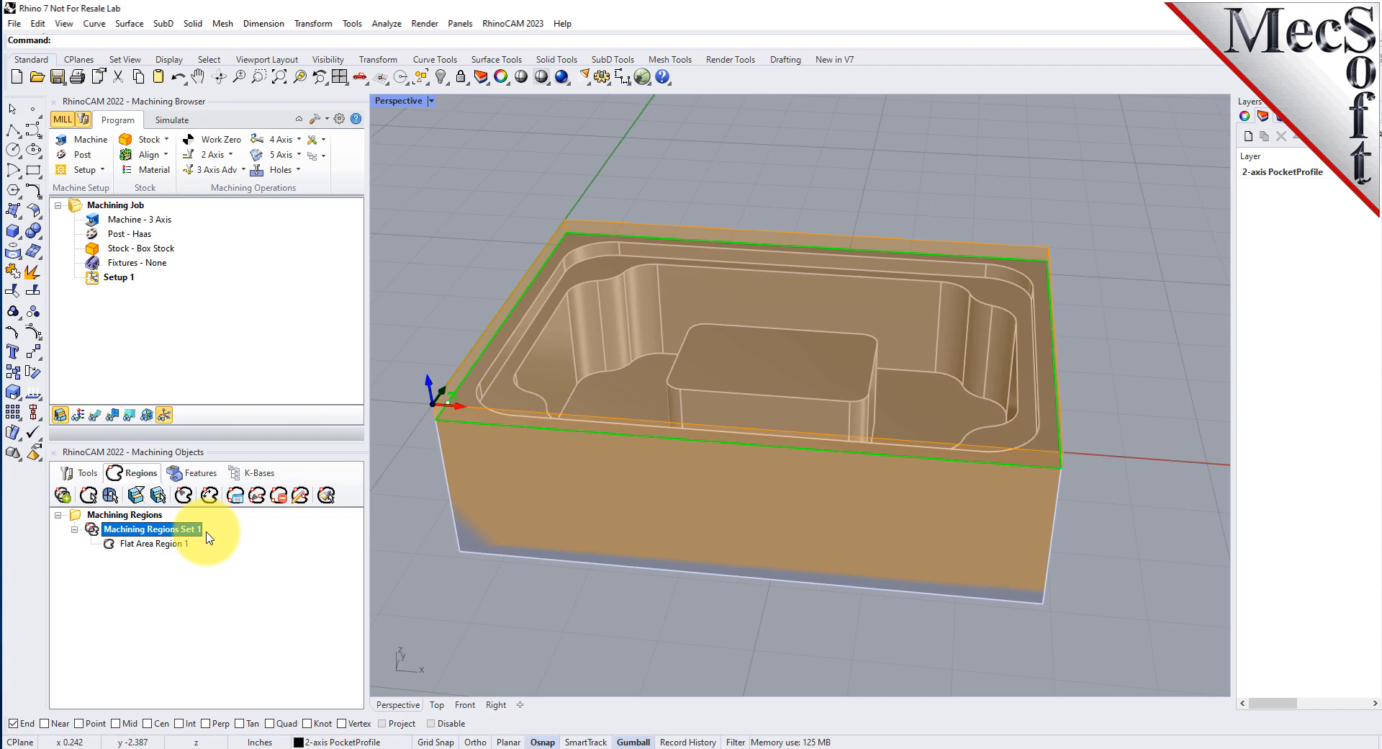
{"action": "left_click", "coordinate": [184, 544]}
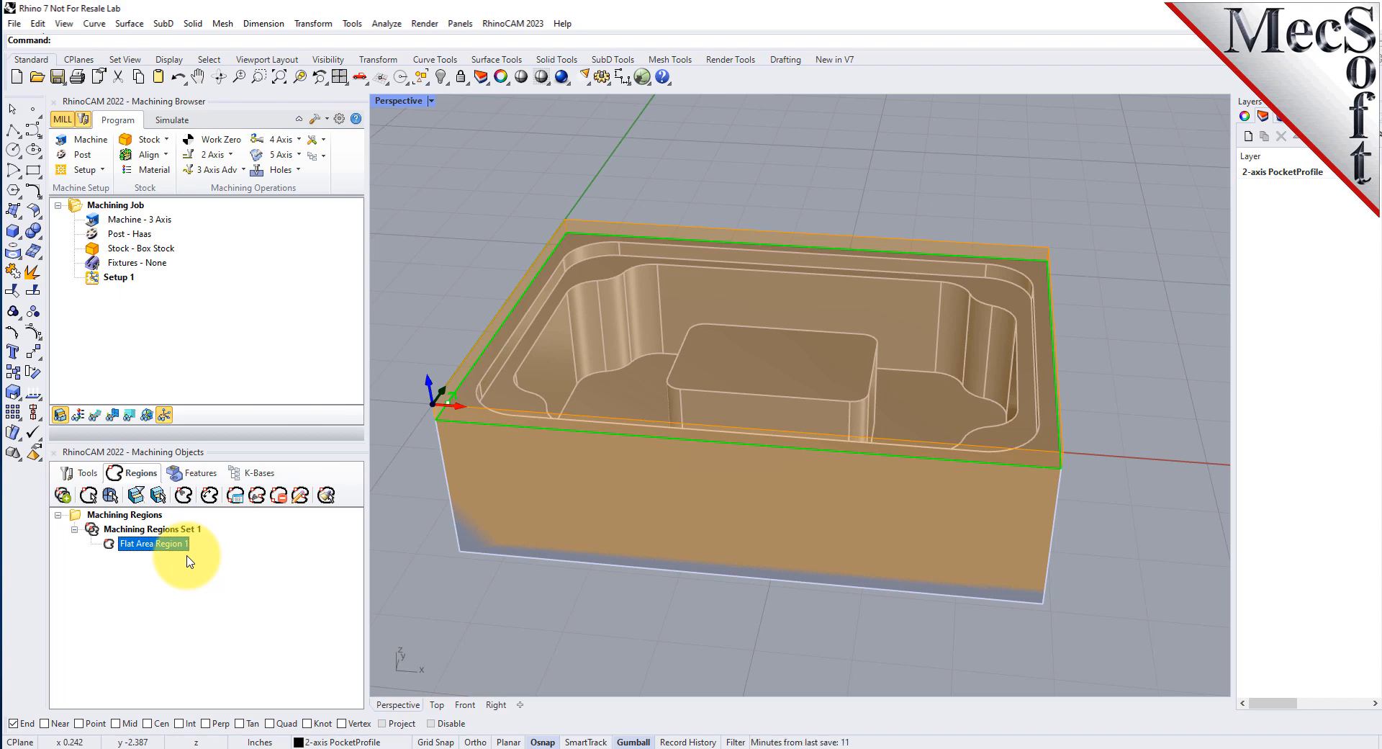
Create a second flat area machining region from the outer boundary of the ledge around the pocket
{"action": "left_click", "coordinate": [158, 496]}
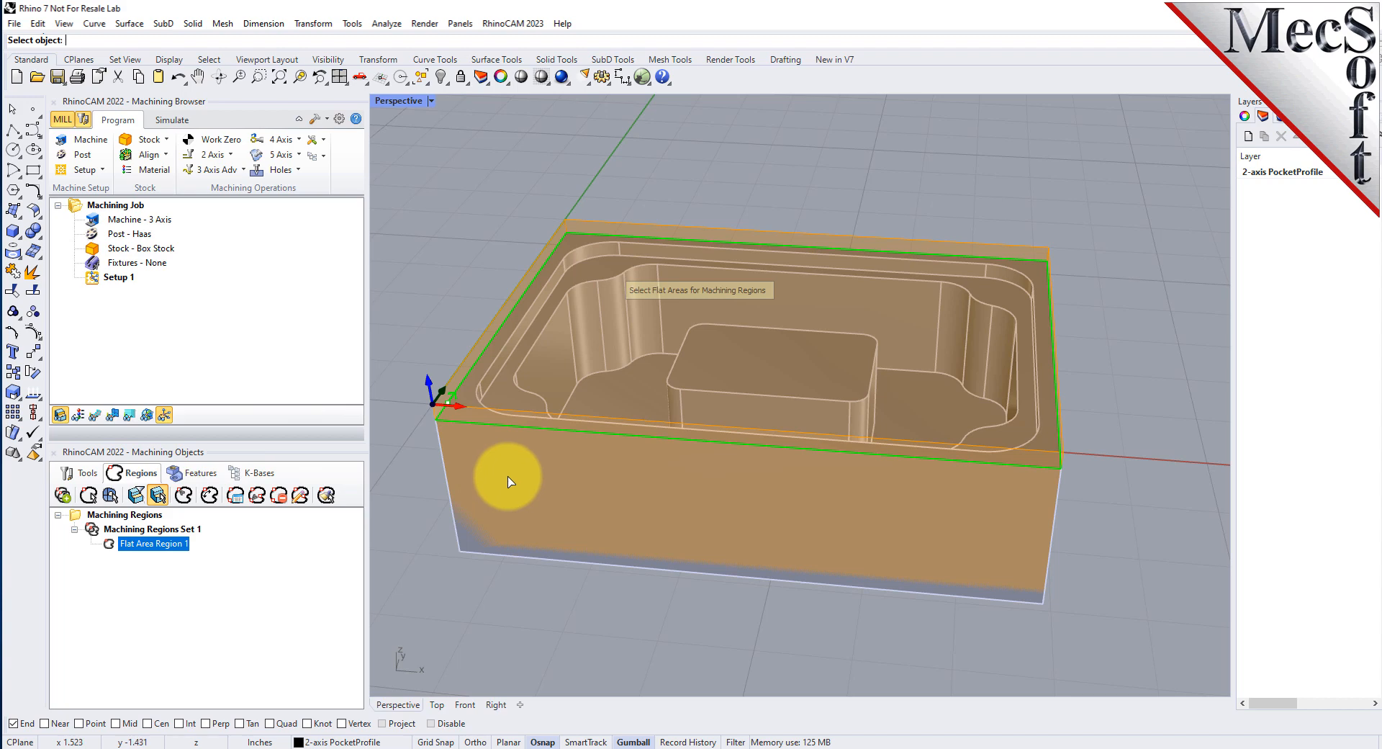
{"action": "left_click", "coordinate": [506, 395]}
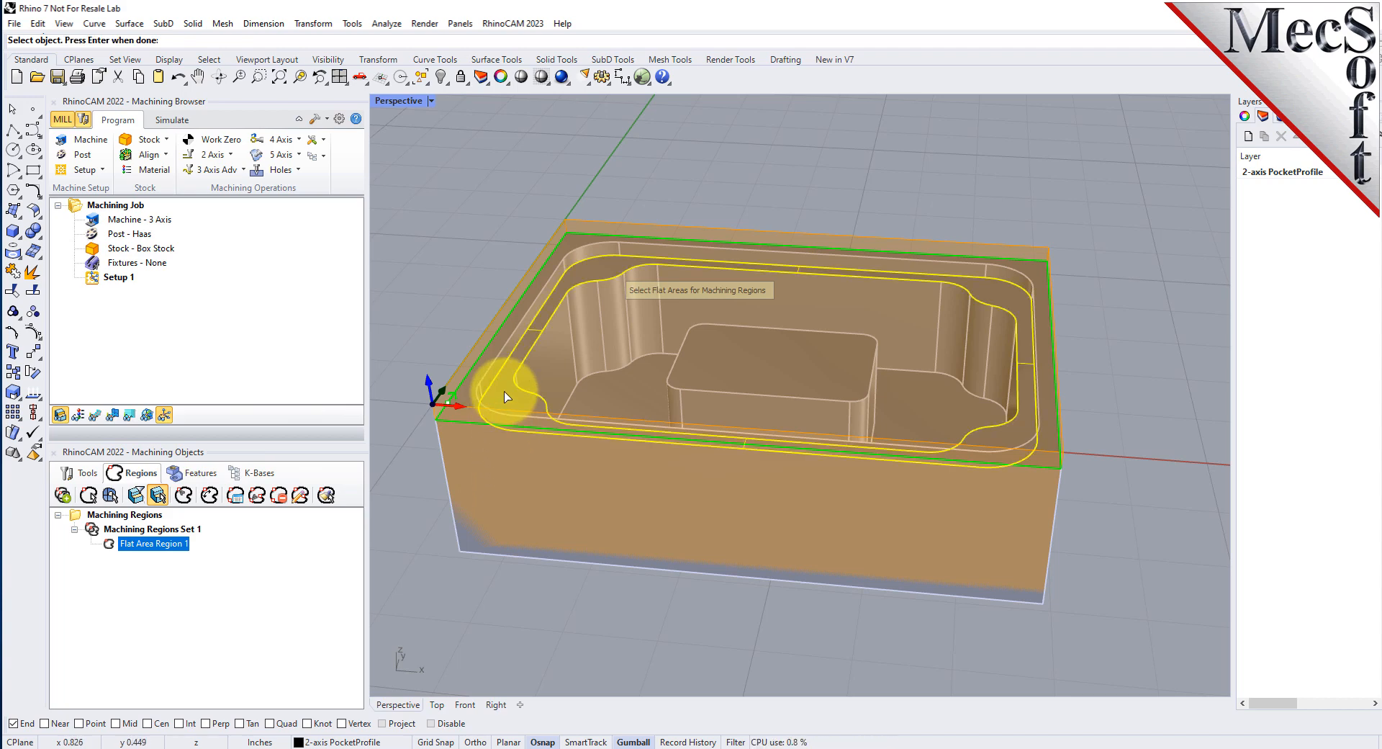
{"action": "key", "text": "Return"}
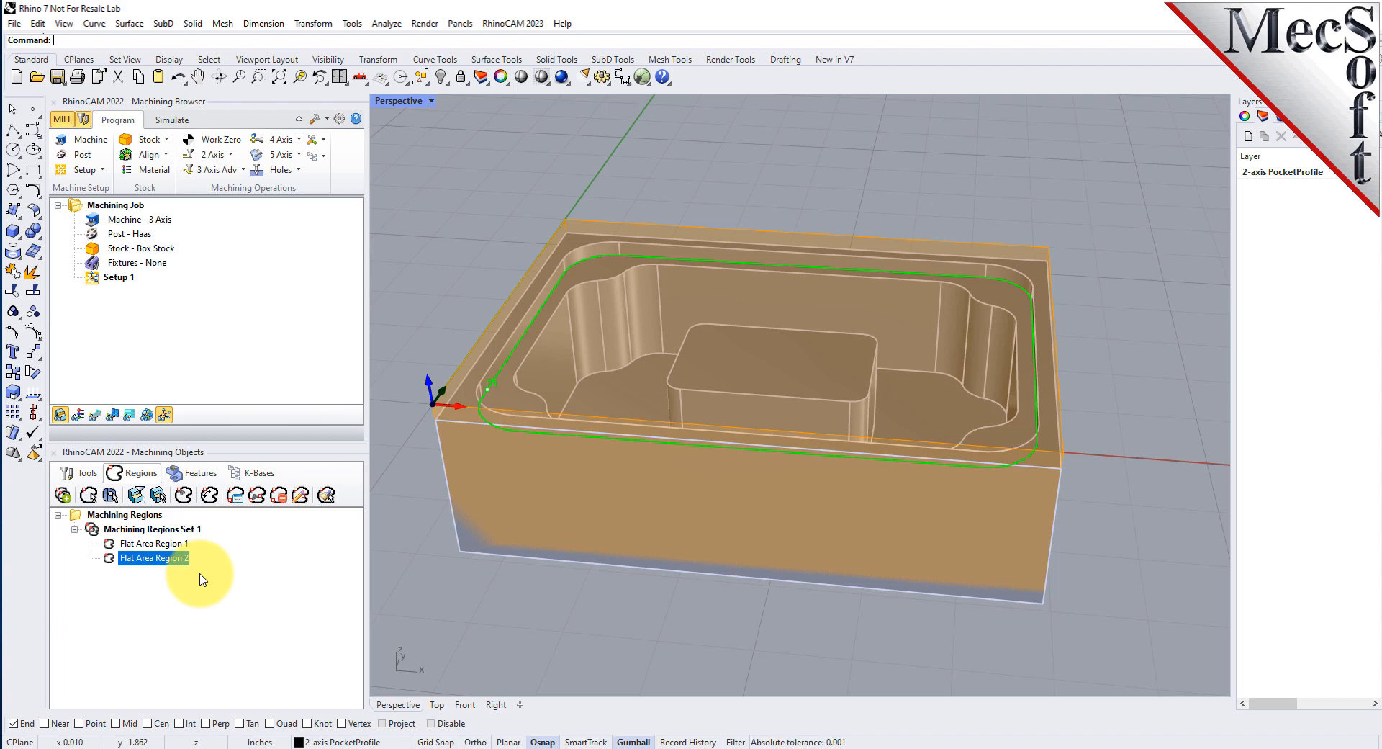
Set the flat area filter to ignore only the outermost region and create a region from the ledge's inner boundary
{"action": "left_click", "coordinate": [137, 497]}
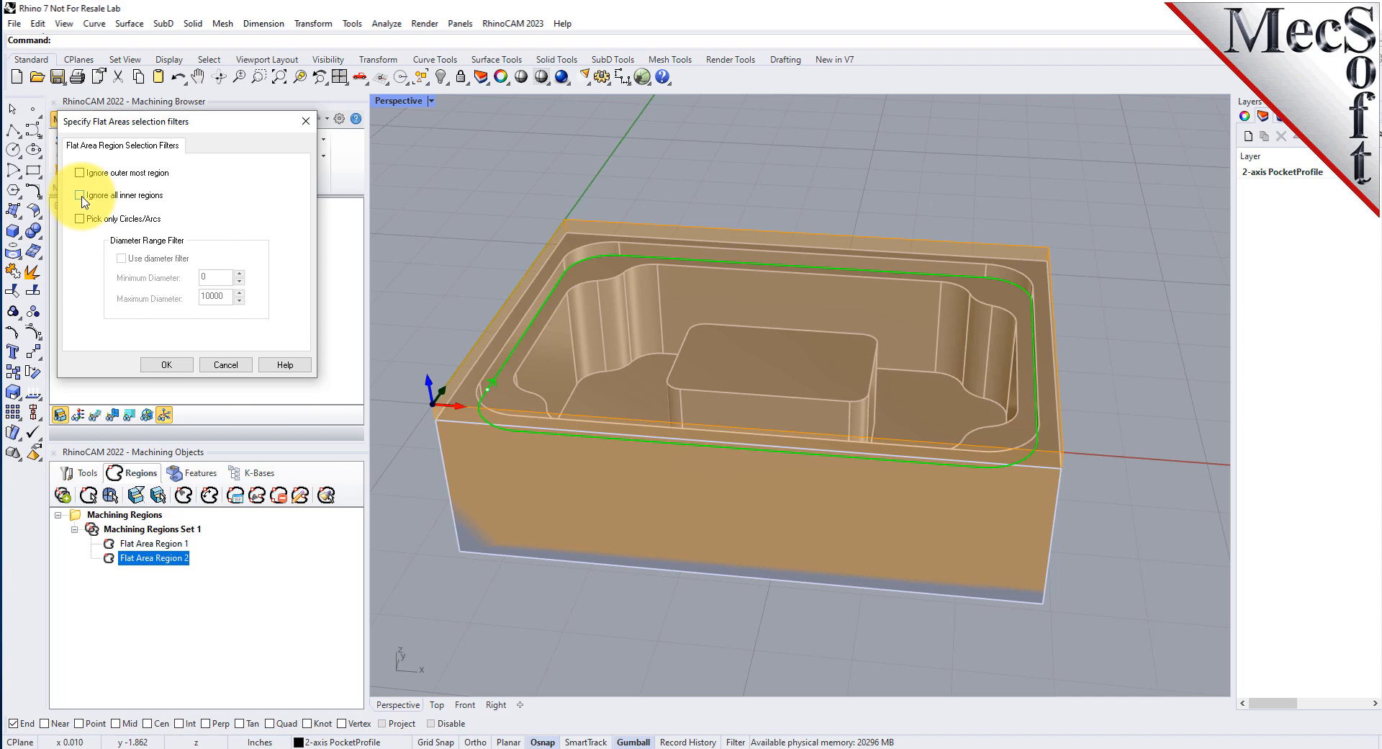
{"action": "left_click", "coordinate": [81, 174]}
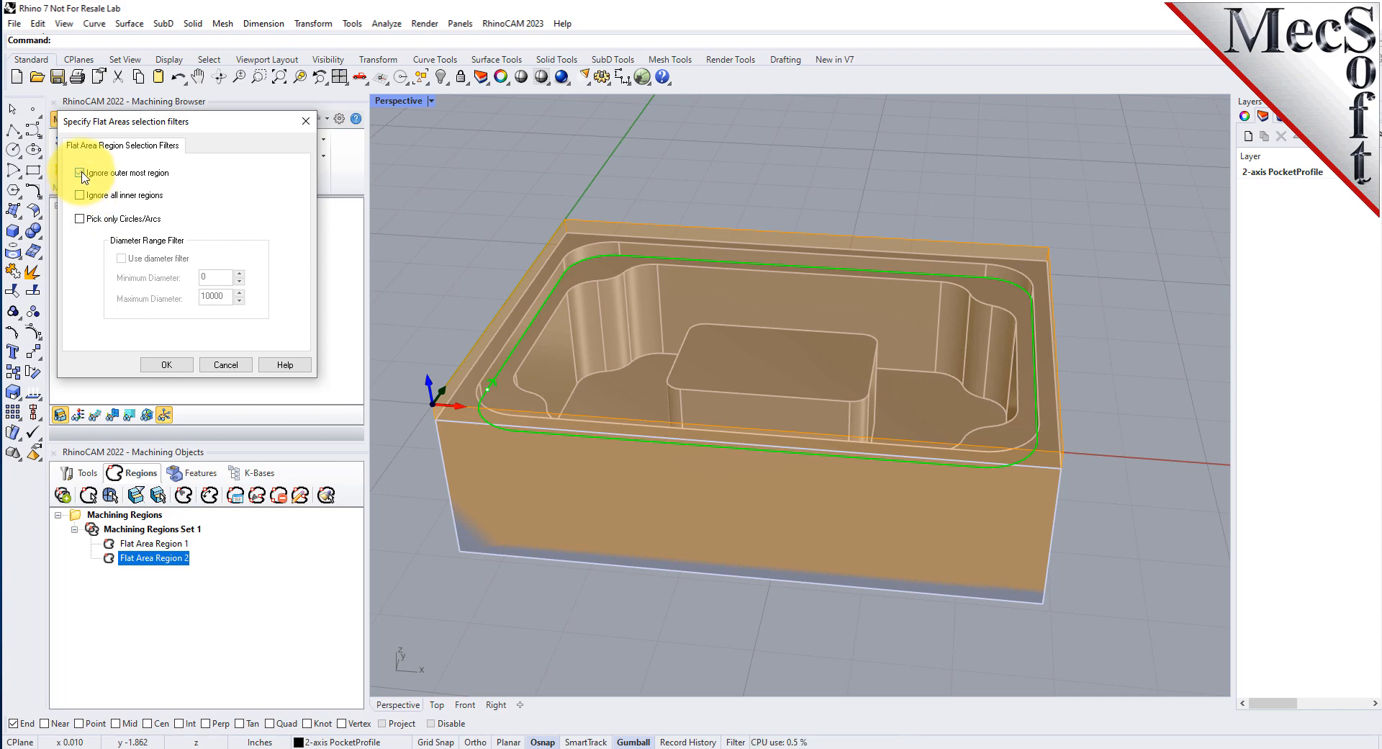
{"action": "left_click", "coordinate": [167, 365]}
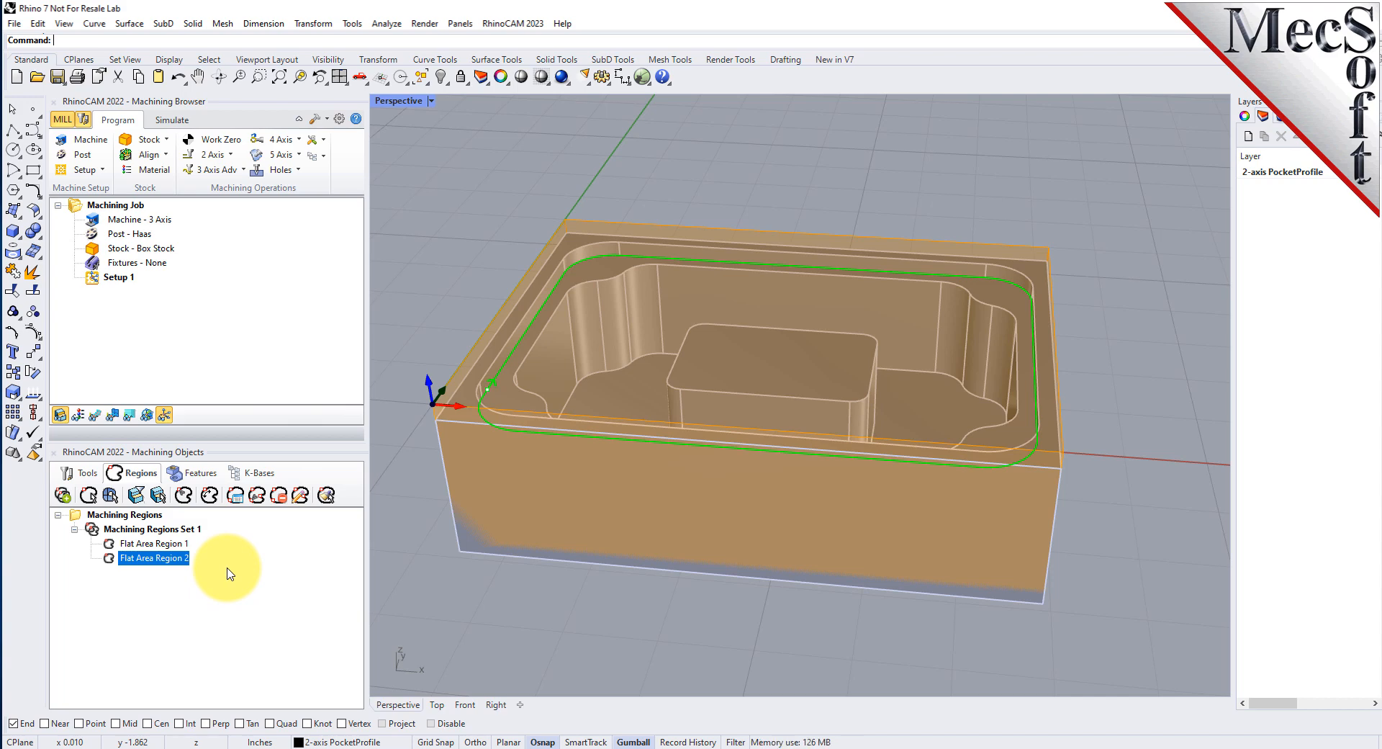
{"action": "left_click", "coordinate": [159, 496]}
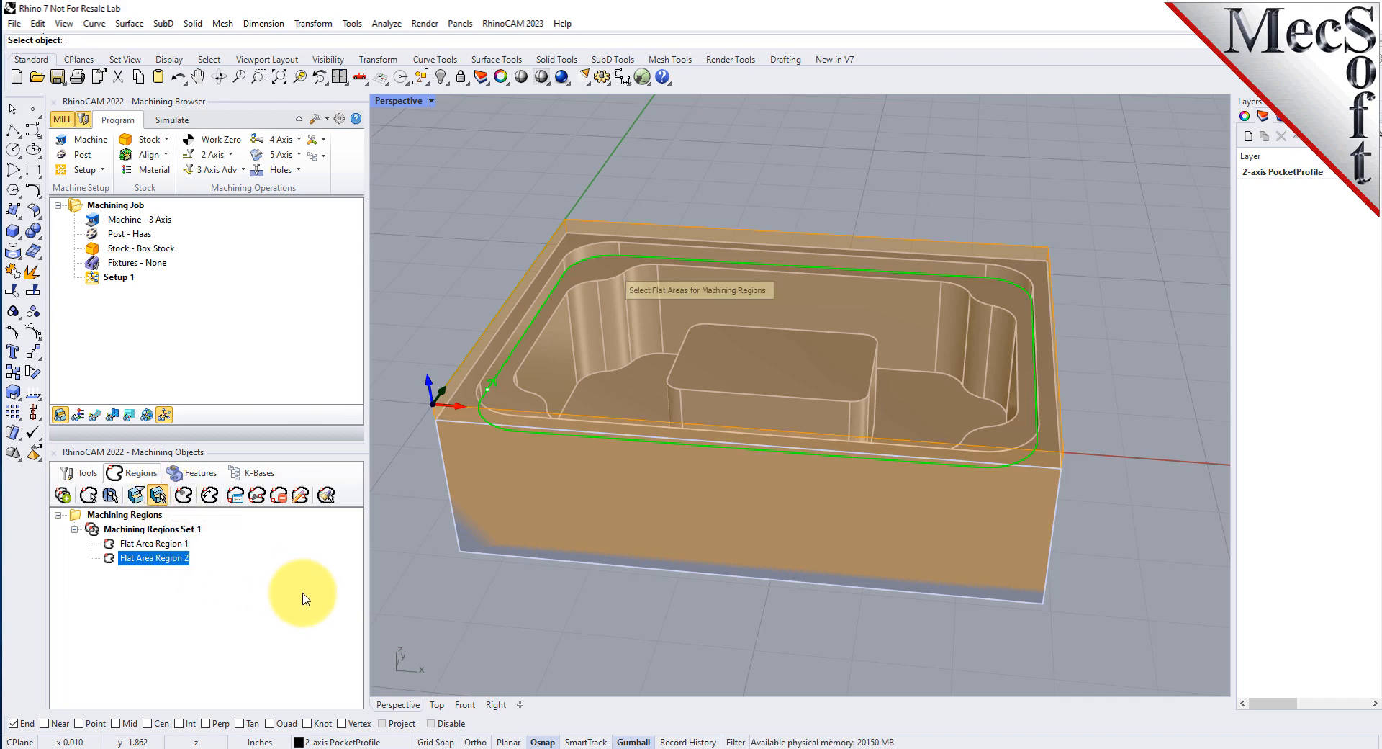
{"action": "left_click", "coordinate": [507, 406]}
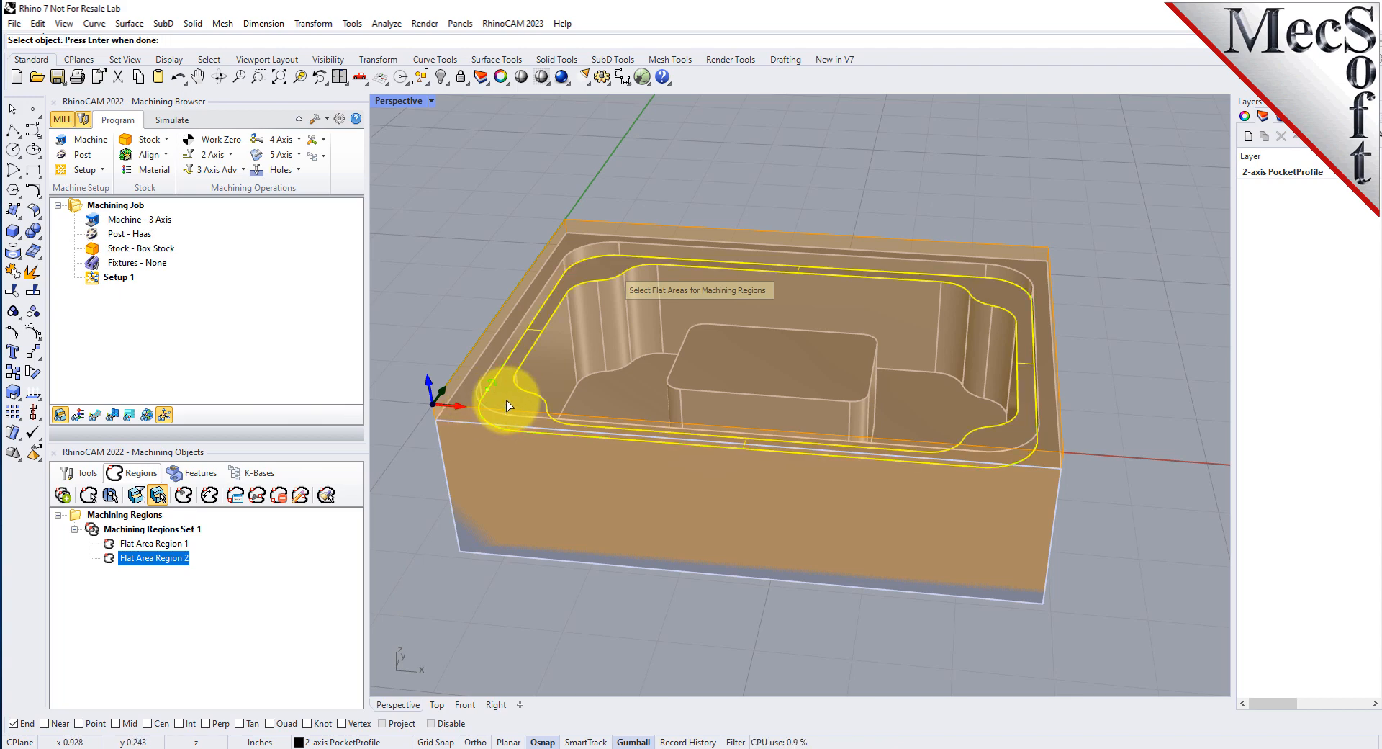
{"action": "key", "text": "Return"}
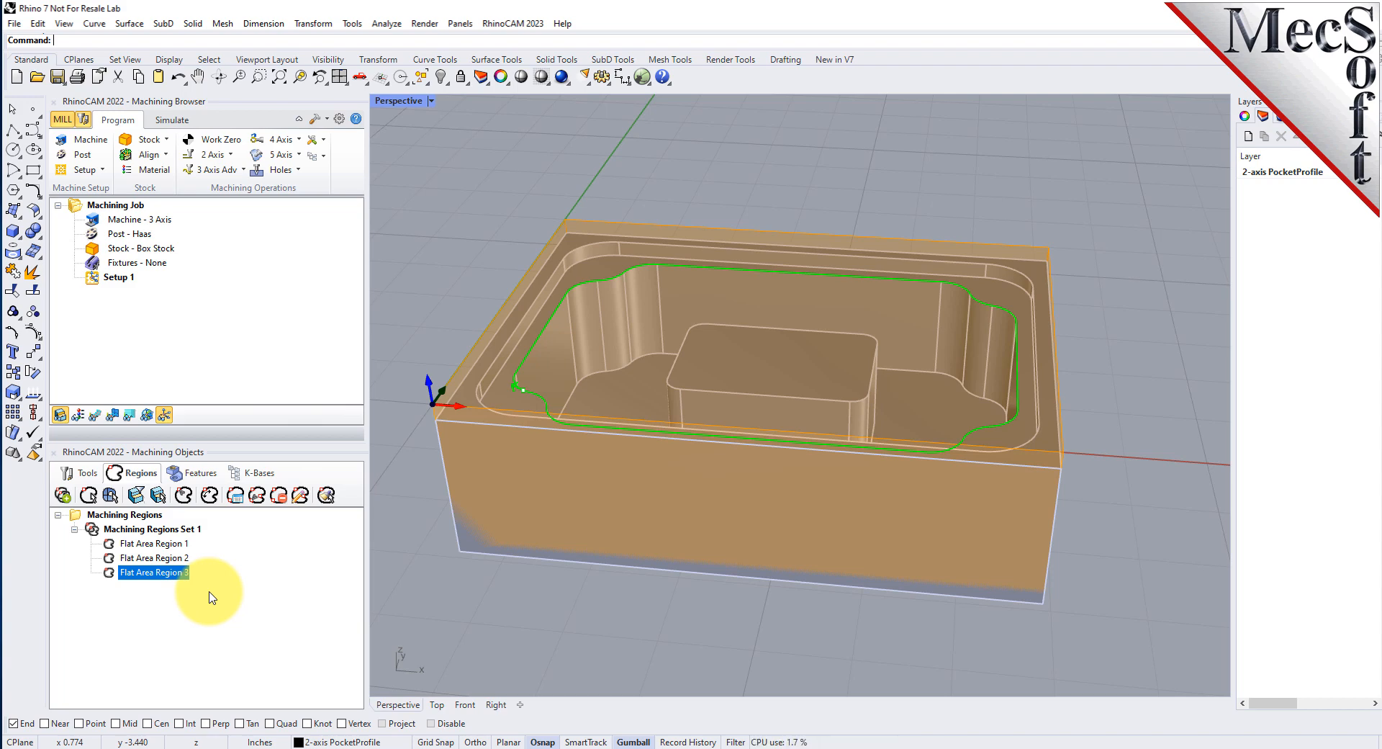
Highlight the three flat area regions one after another to check their outlines on the part
{"action": "left_click", "coordinate": [182, 545]}
{"action": "left_click", "coordinate": [183, 558]}
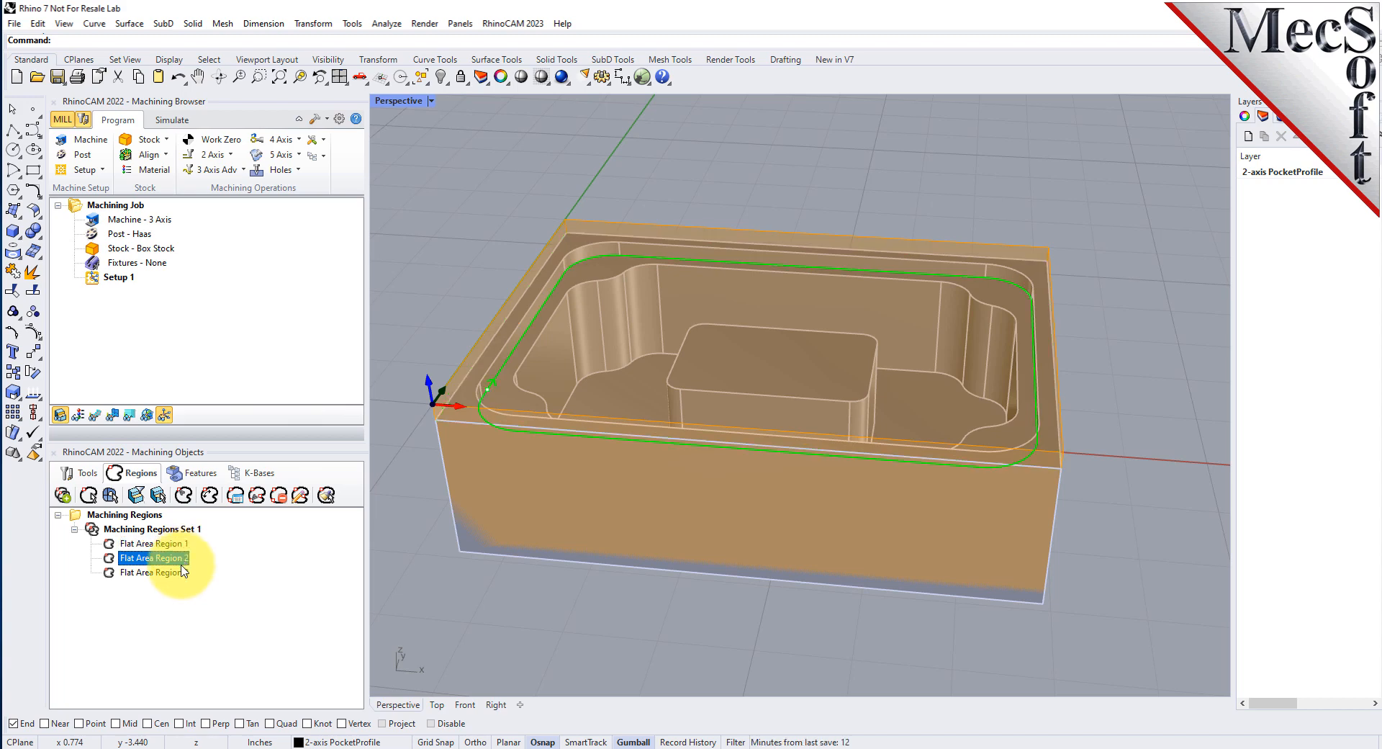
{"action": "left_click", "coordinate": [180, 572]}
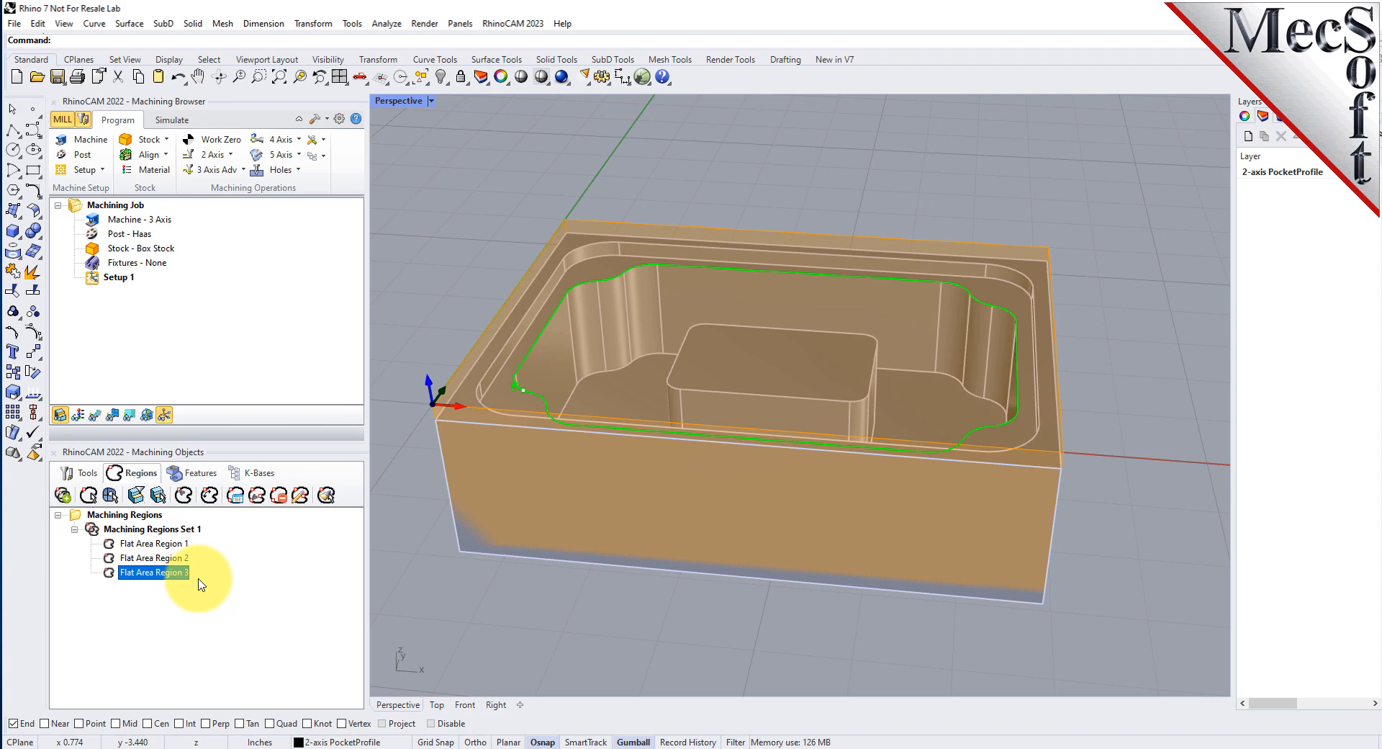
Start a 2 1/2 Axis Facing operation and look over its part region, avoid region and start point settings
{"action": "left_click", "coordinate": [80, 475]}
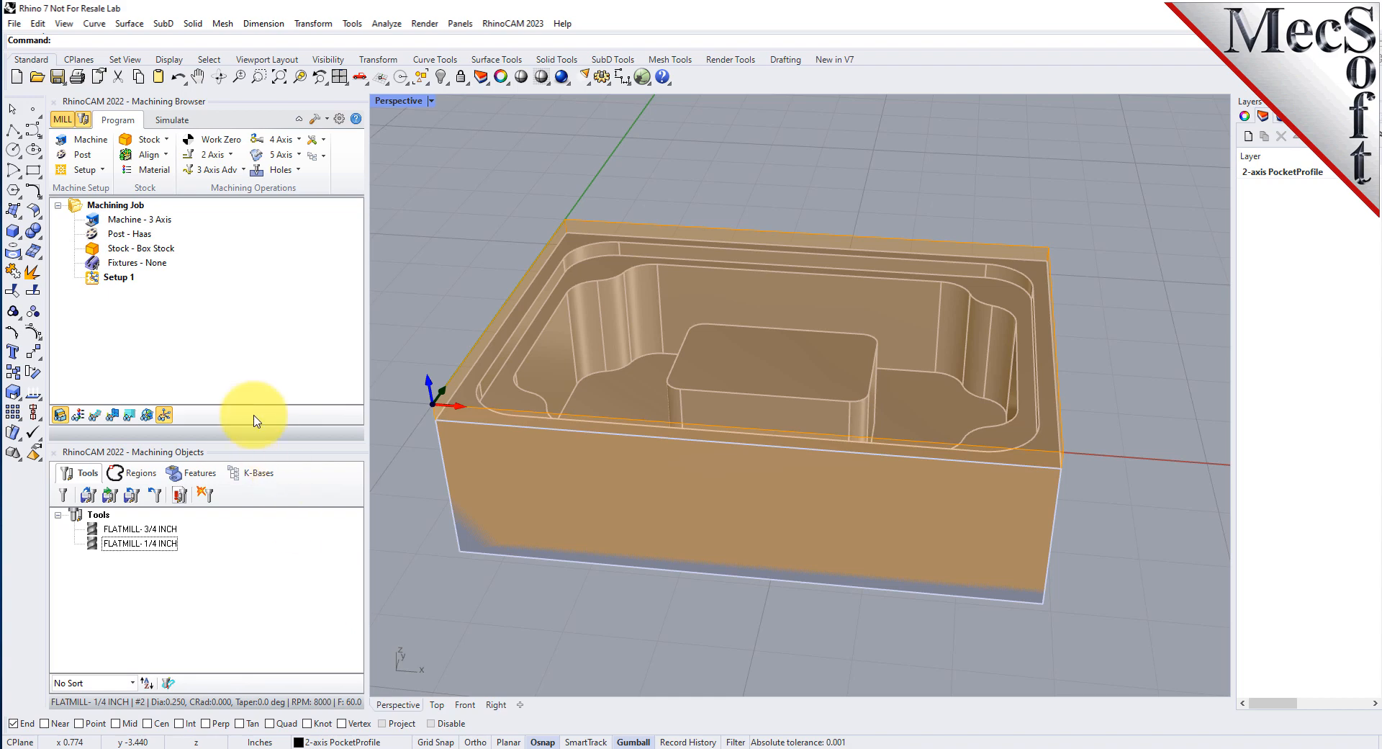
{"action": "left_click", "coordinate": [232, 156]}
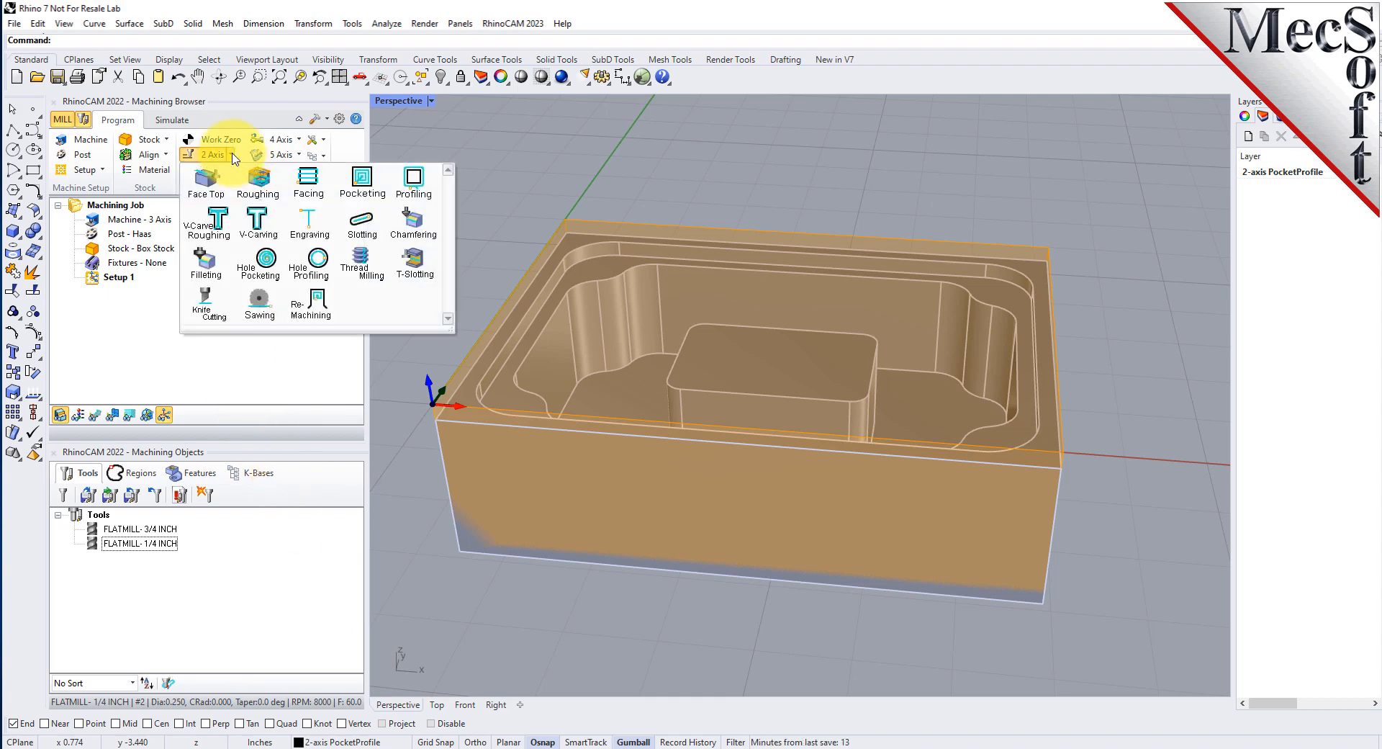
{"action": "left_click", "coordinate": [316, 201]}
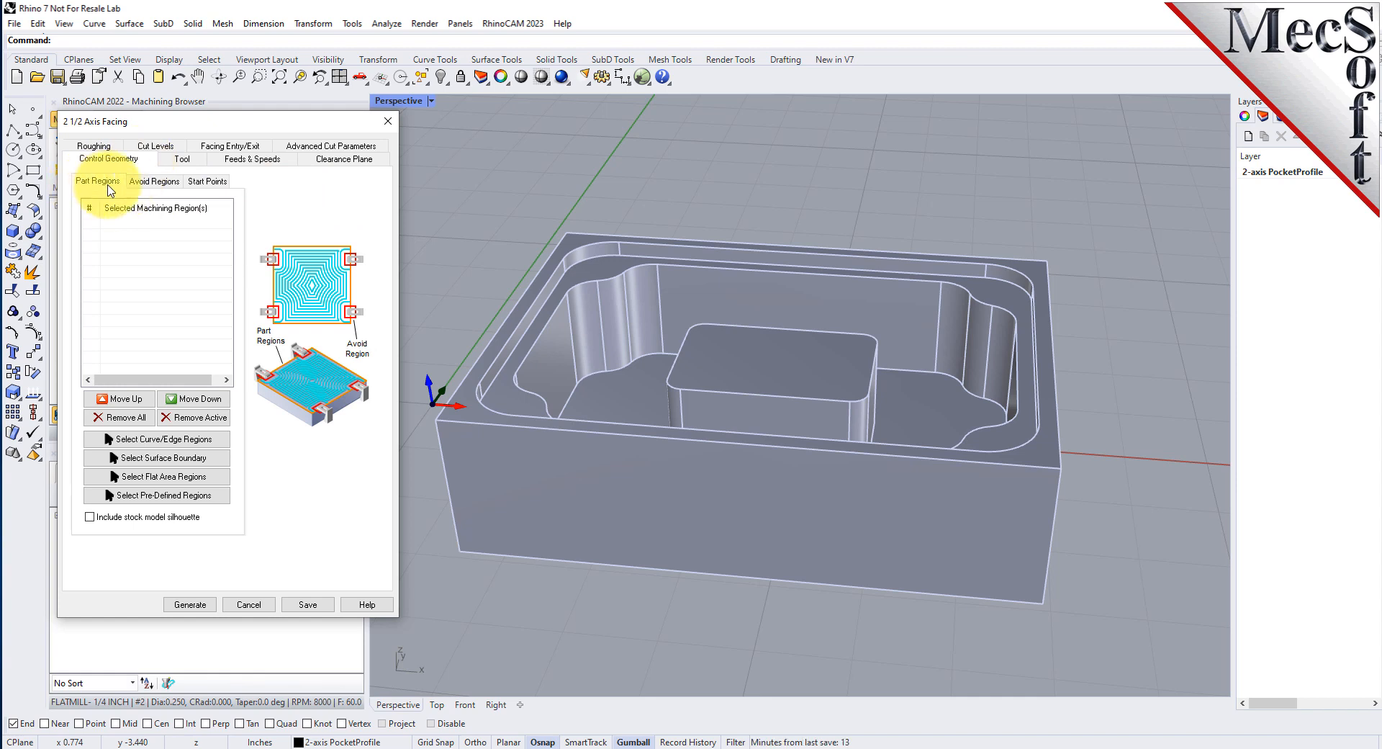
{"action": "left_click", "coordinate": [153, 182]}
{"action": "left_click", "coordinate": [207, 182]}
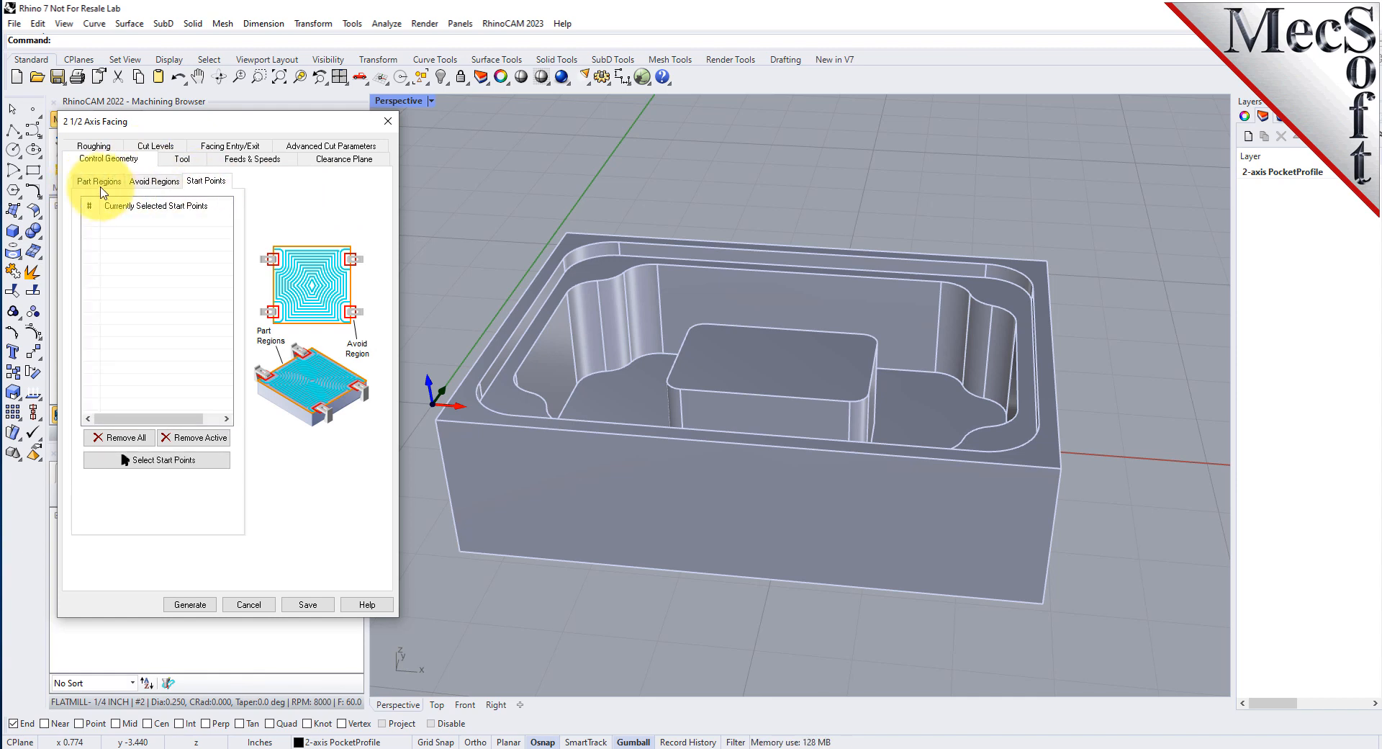
{"action": "left_click", "coordinate": [101, 184]}
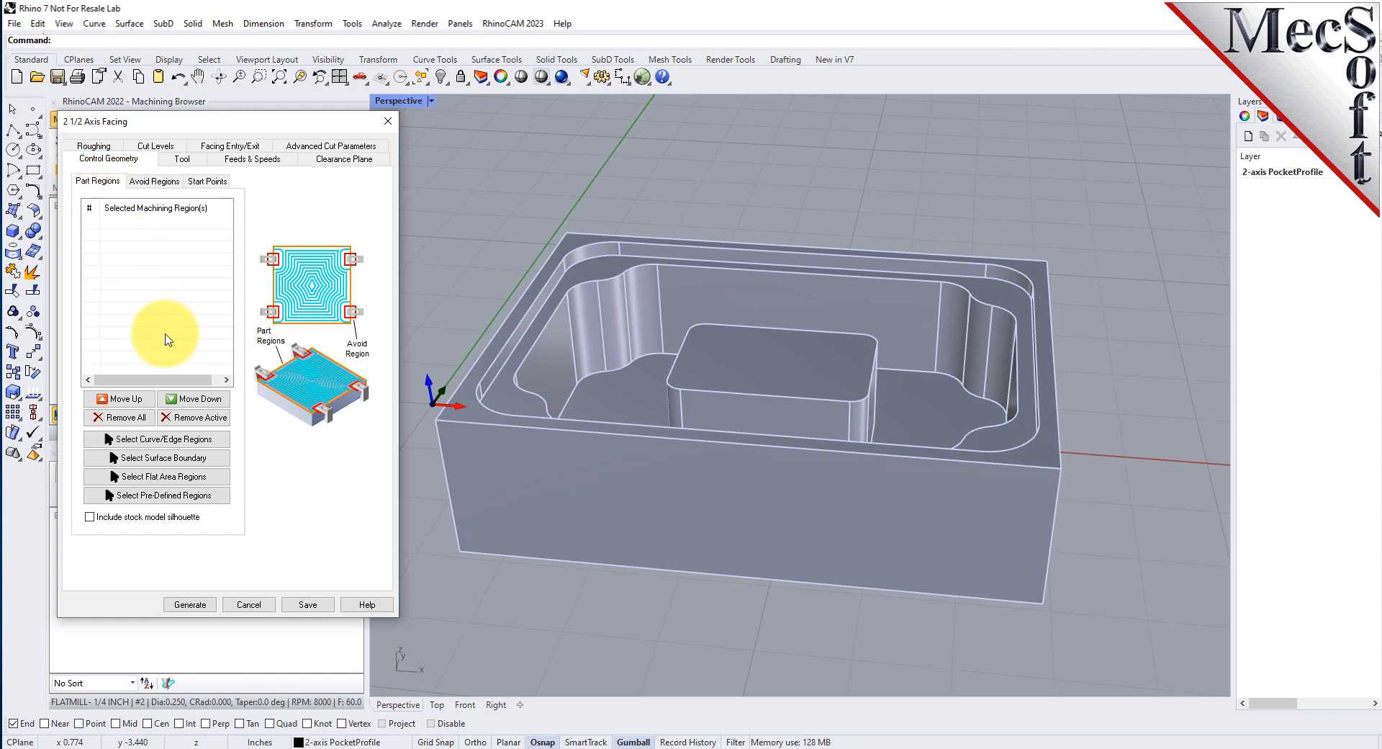
Compare the pre-defined machining regions and assign Flat Area Region 1 as the facing operation's part region
{"action": "left_click", "coordinate": [214, 497]}
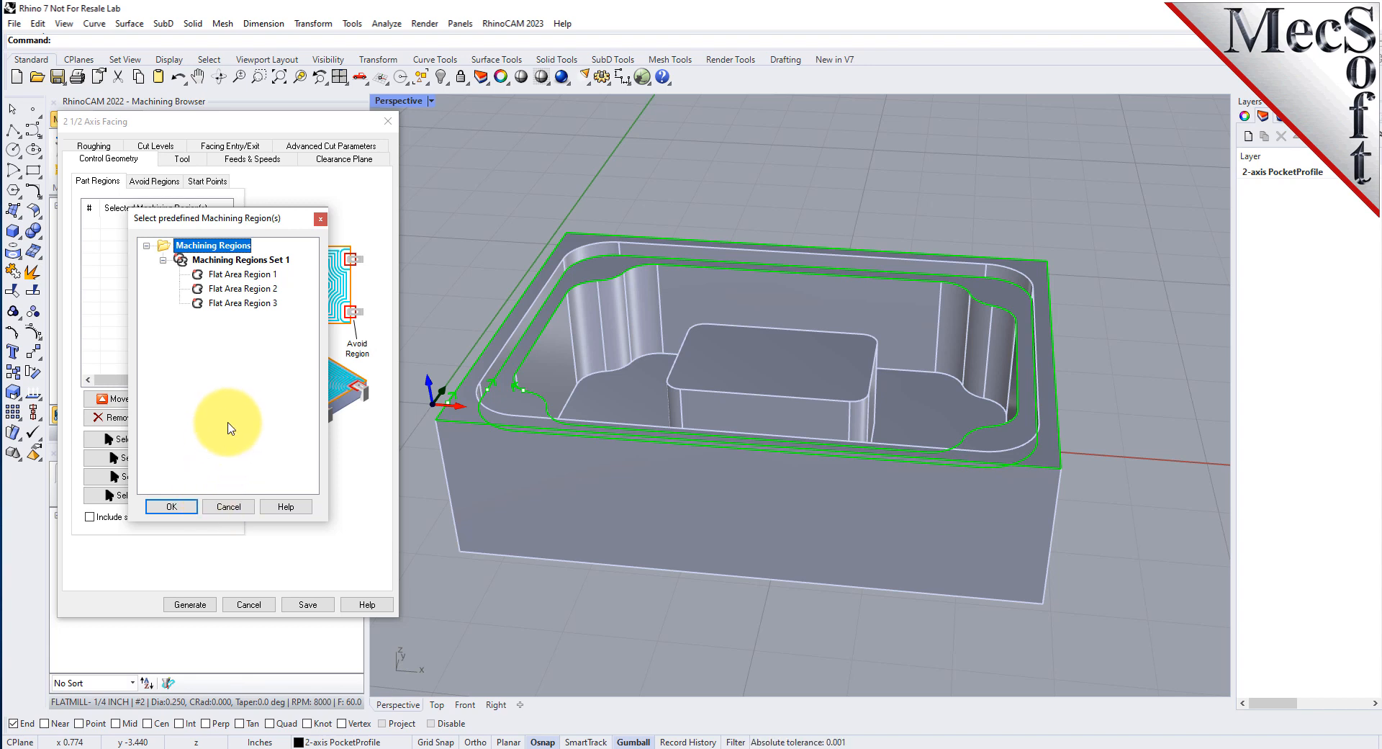
{"action": "left_click", "coordinate": [241, 260]}
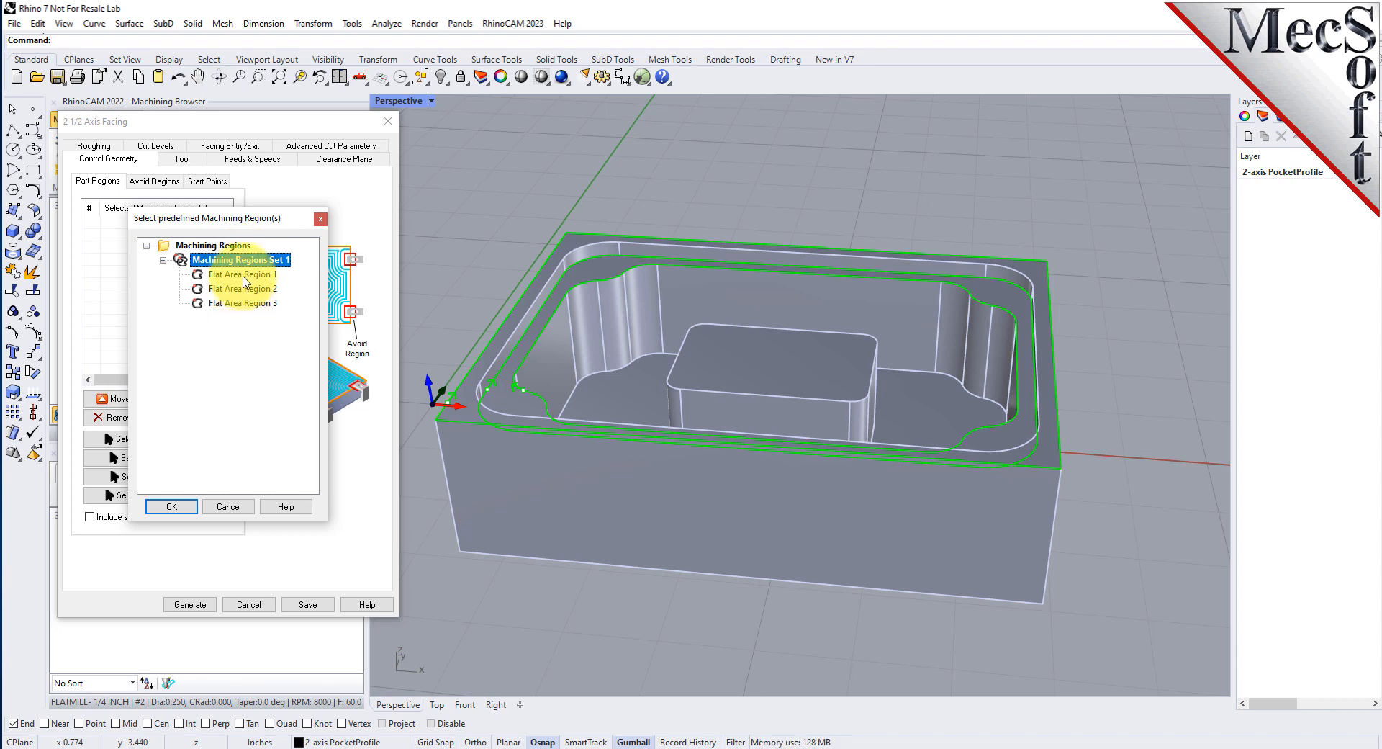
{"action": "left_click", "coordinate": [244, 289]}
{"action": "left_click", "coordinate": [244, 303]}
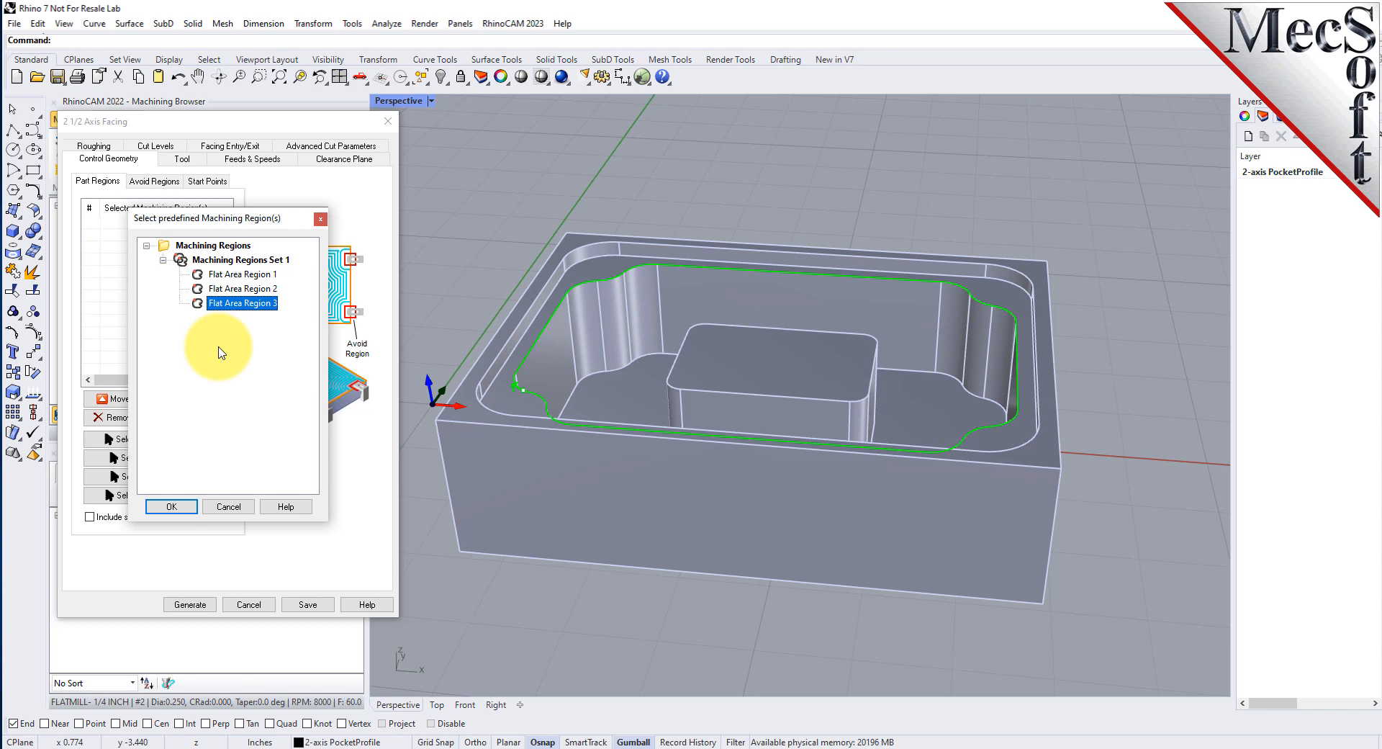
{"action": "left_click", "coordinate": [241, 289]}
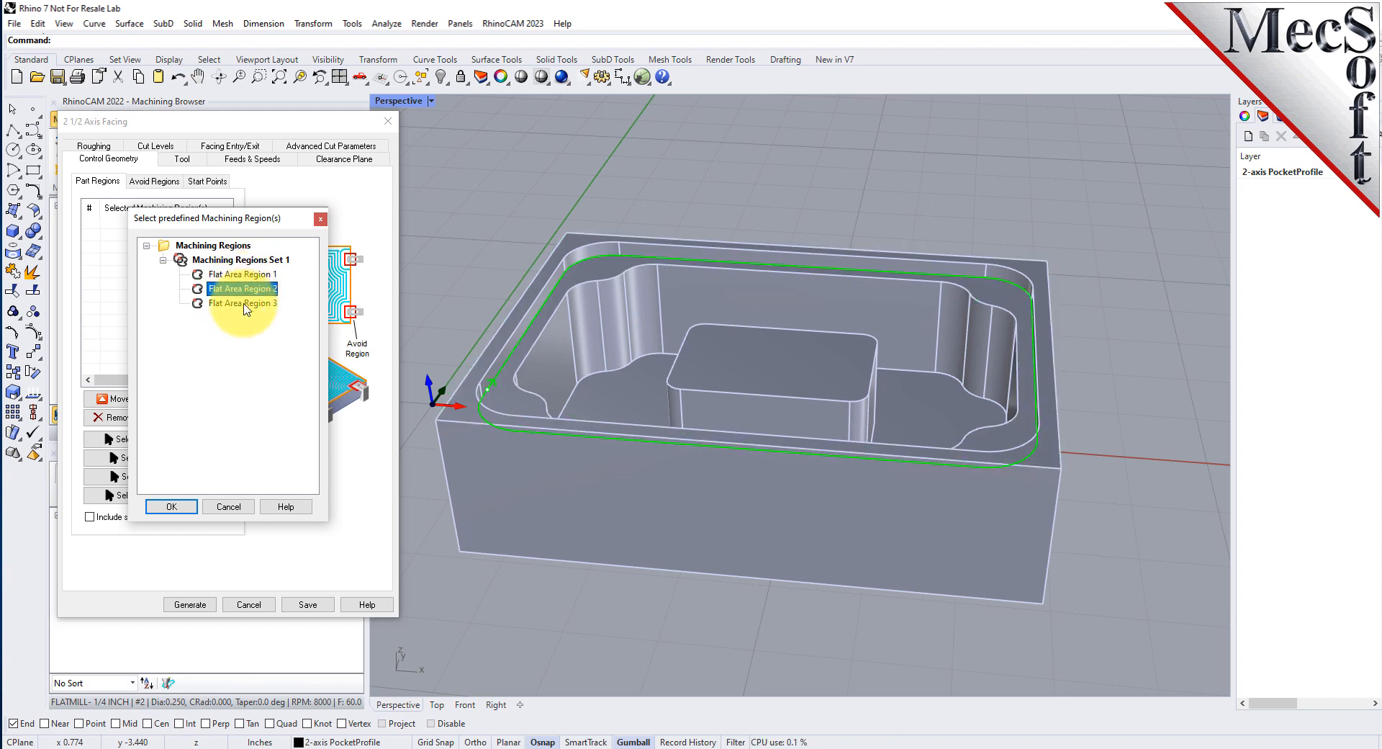
{"action": "left_click", "coordinate": [243, 304]}
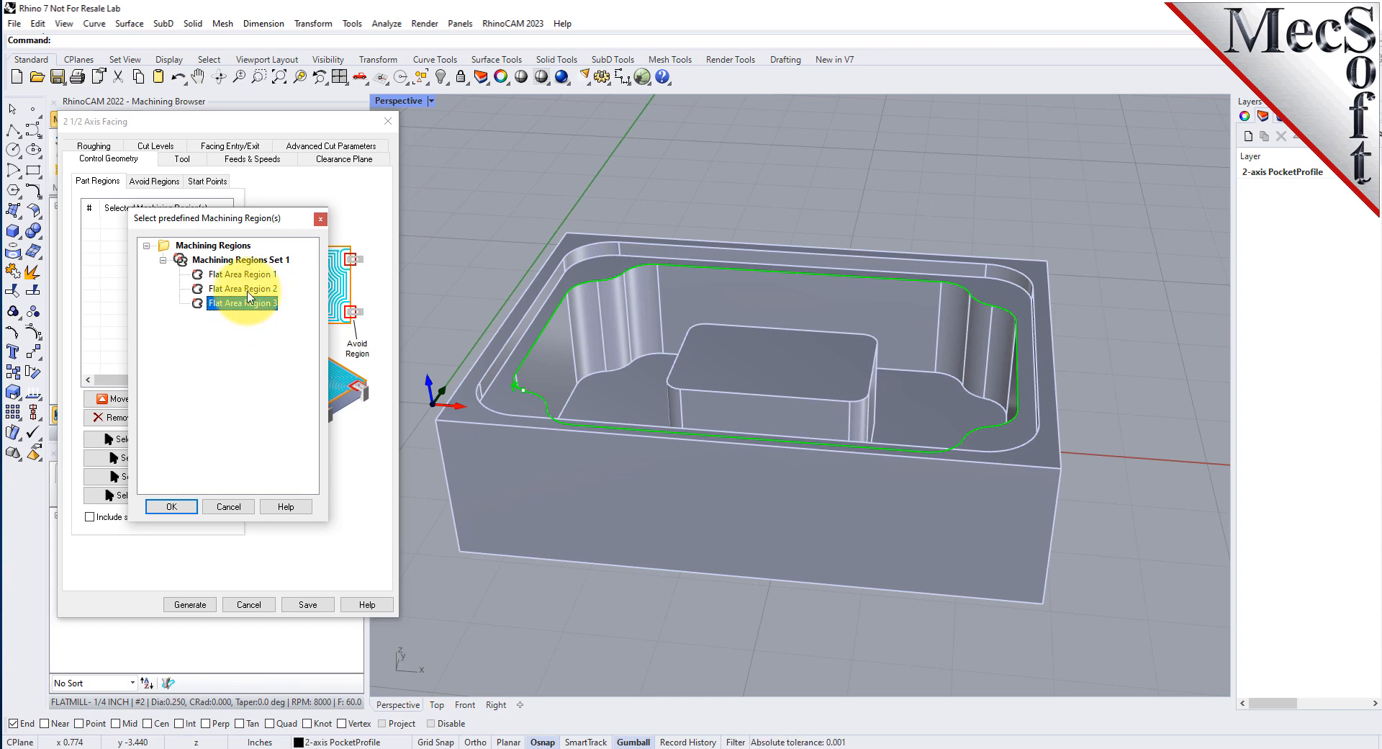
{"action": "left_click", "coordinate": [249, 276]}
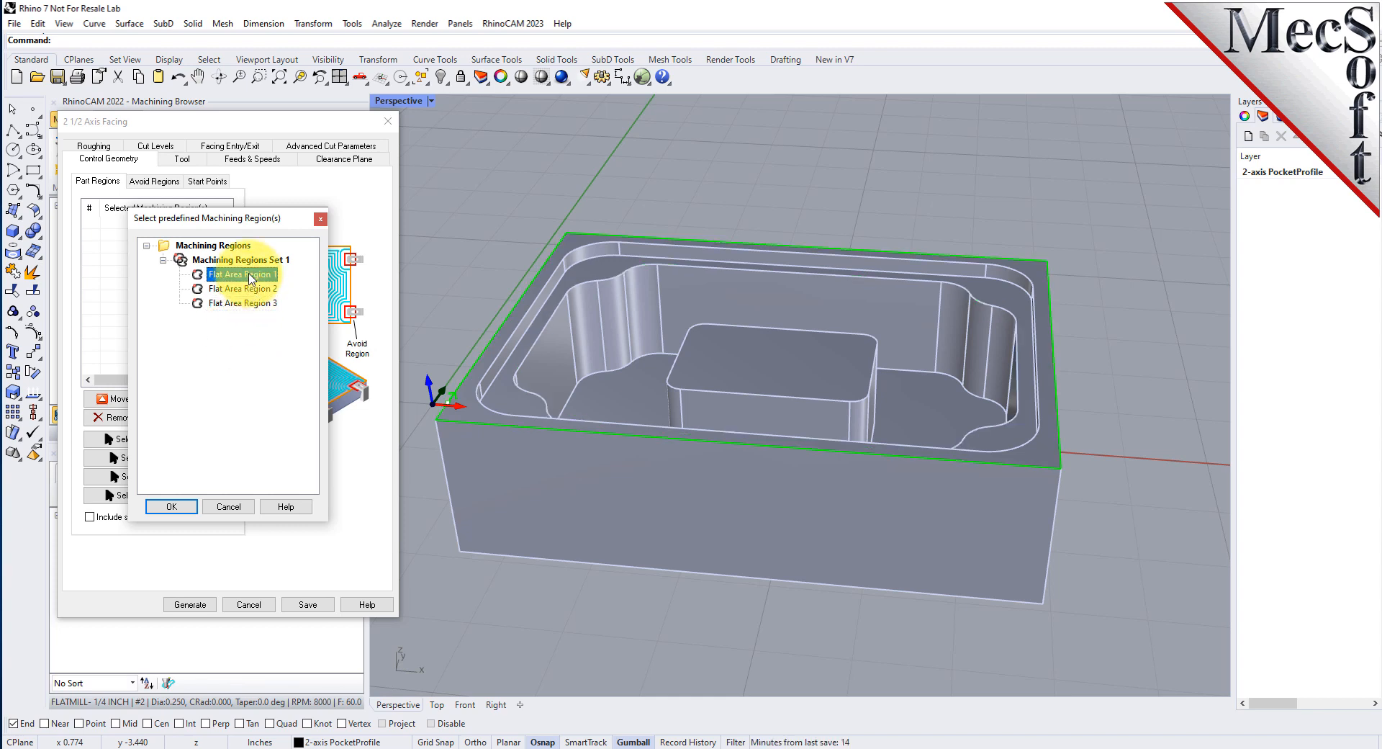
{"action": "left_click", "coordinate": [173, 507]}
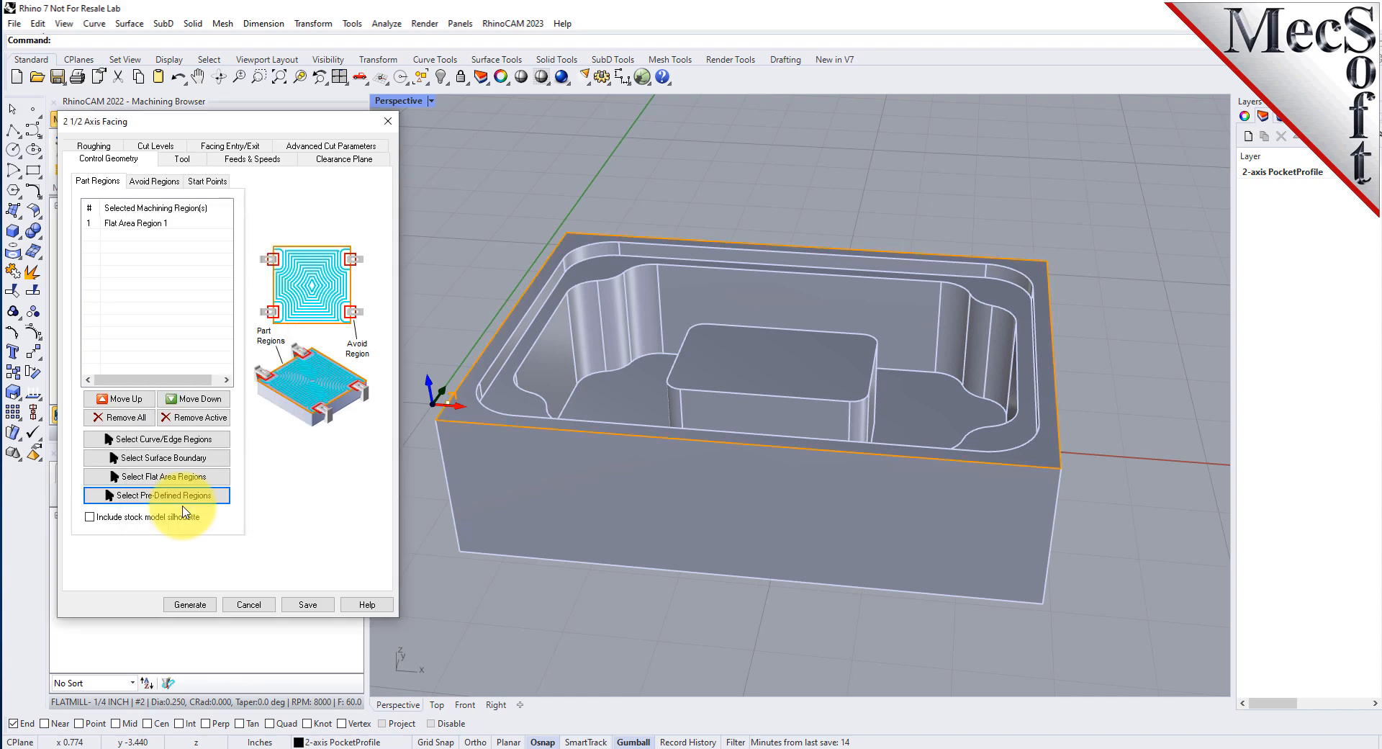
{"action": "left_click", "coordinate": [166, 223]}
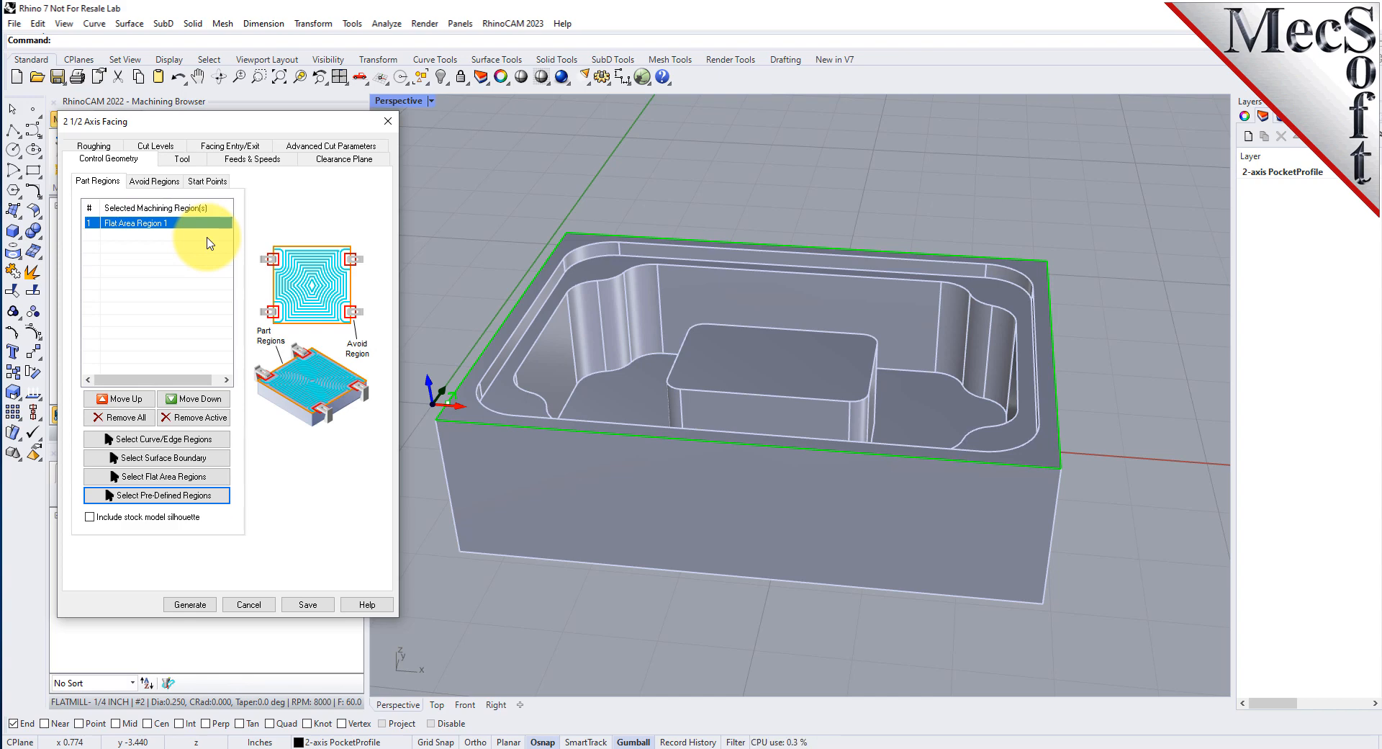
Assign the 3/4 inch flat mill with feeds and speeds loaded from the tool, and check the automatic clearance plane
{"action": "left_click", "coordinate": [182, 158]}
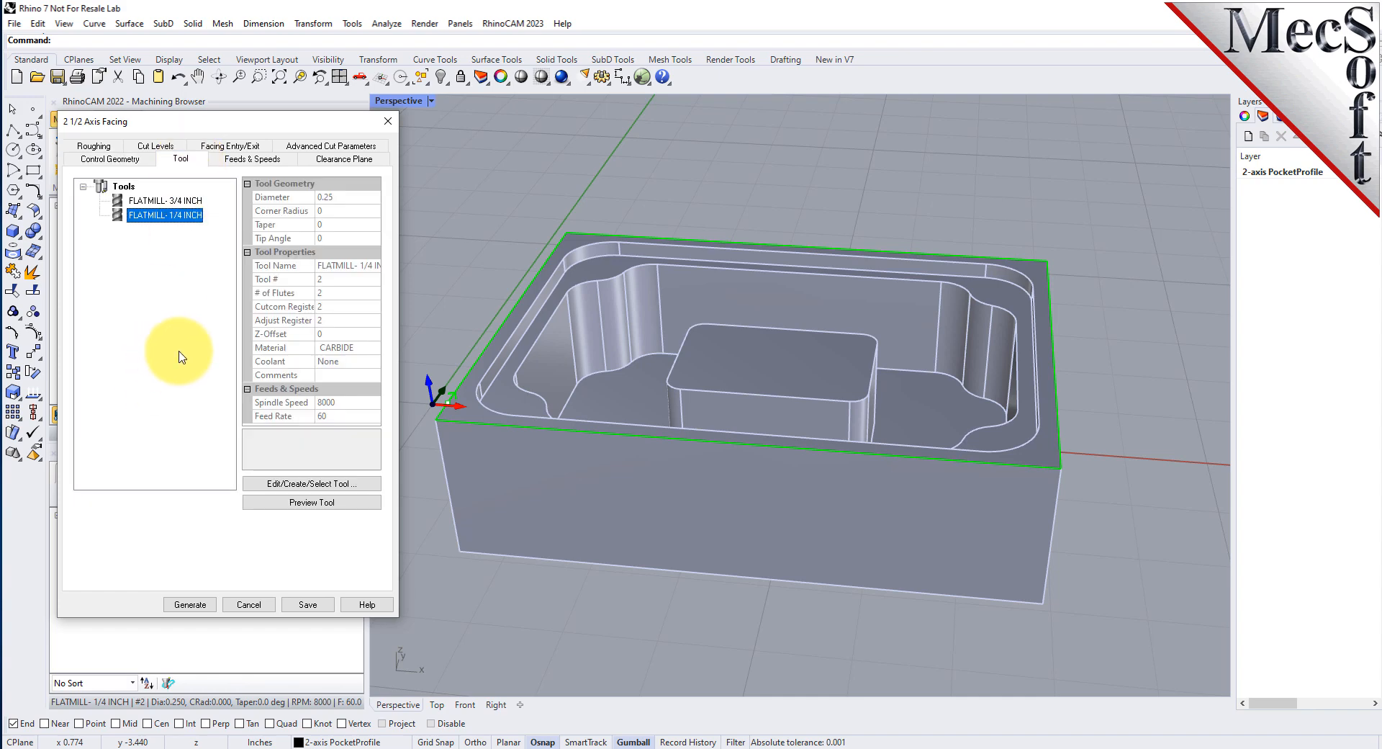
{"action": "left_click", "coordinate": [184, 204]}
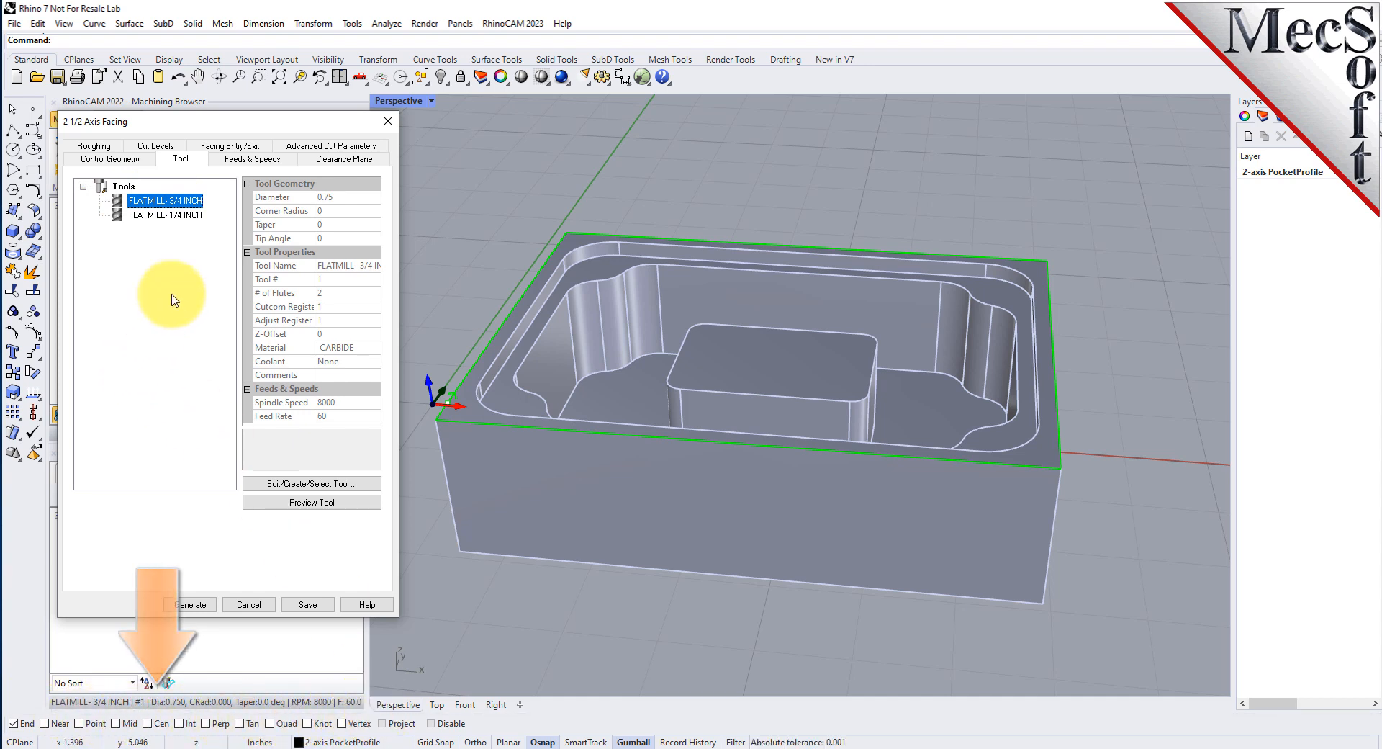
{"action": "left_click", "coordinate": [263, 157]}
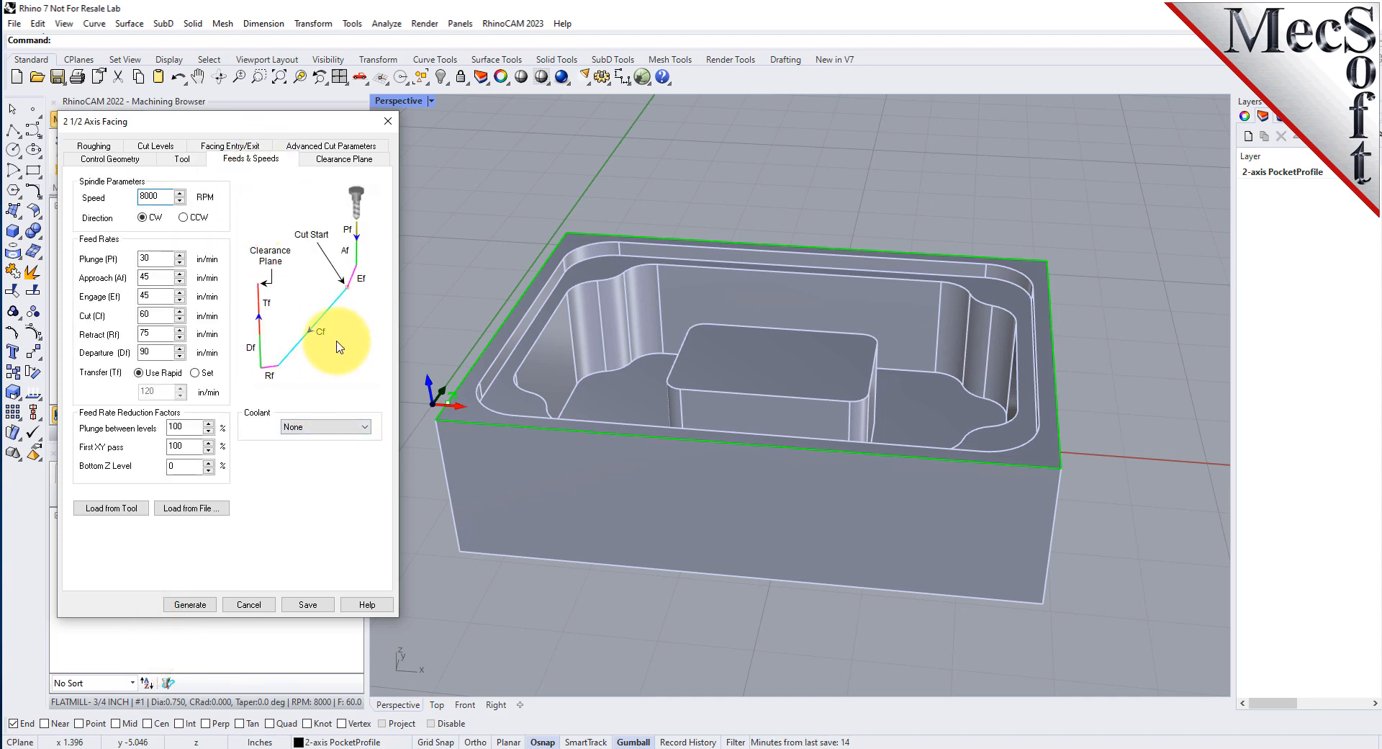
{"action": "left_click", "coordinate": [135, 512]}
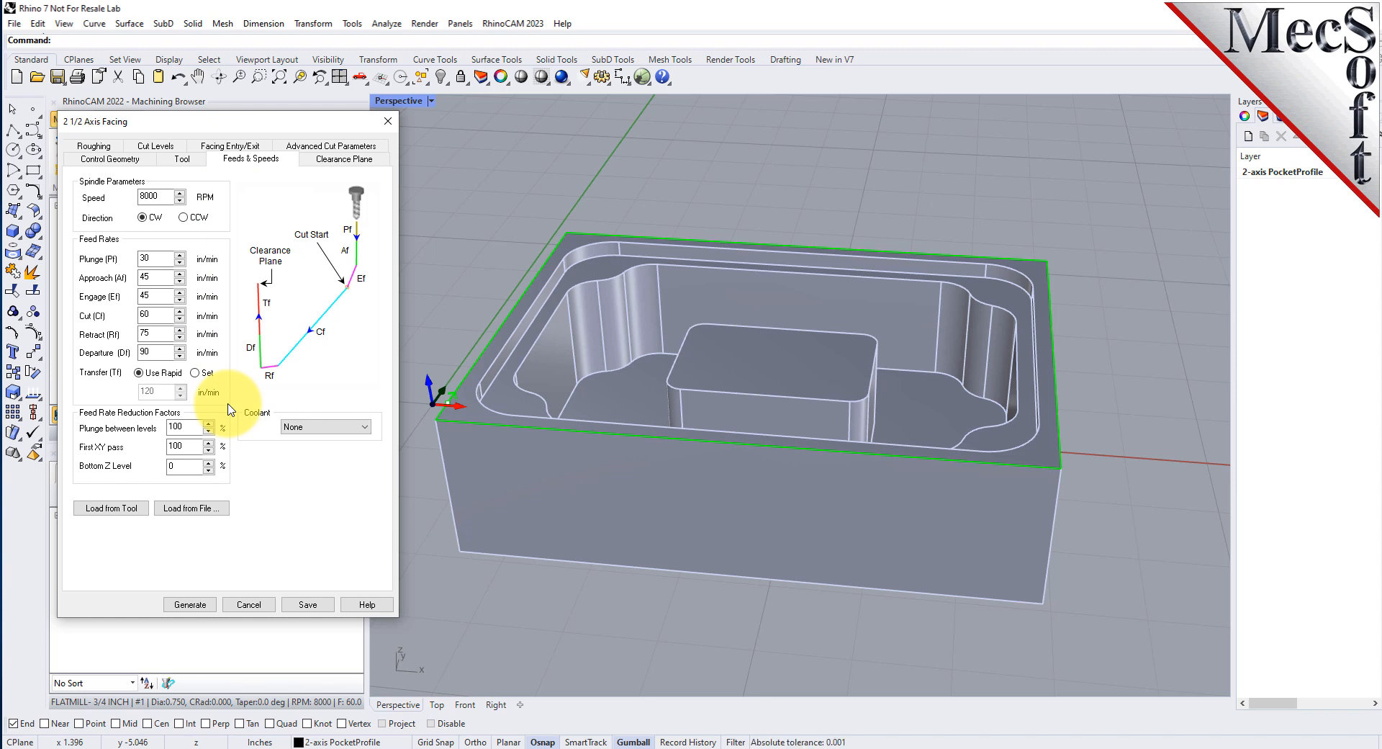
{"action": "left_click", "coordinate": [343, 159]}
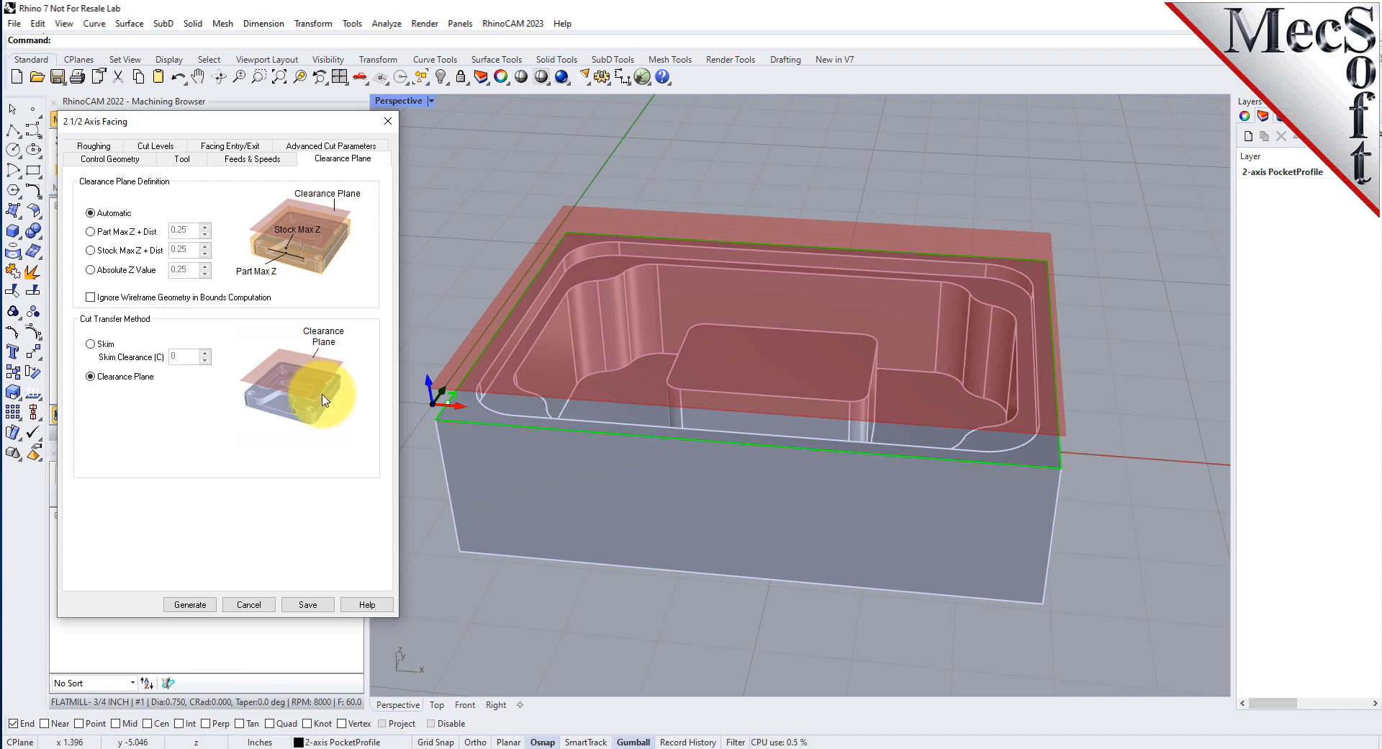
{"action": "right_click_drag", "start_coordinate": [756, 476], "coordinate": [728, 376]}
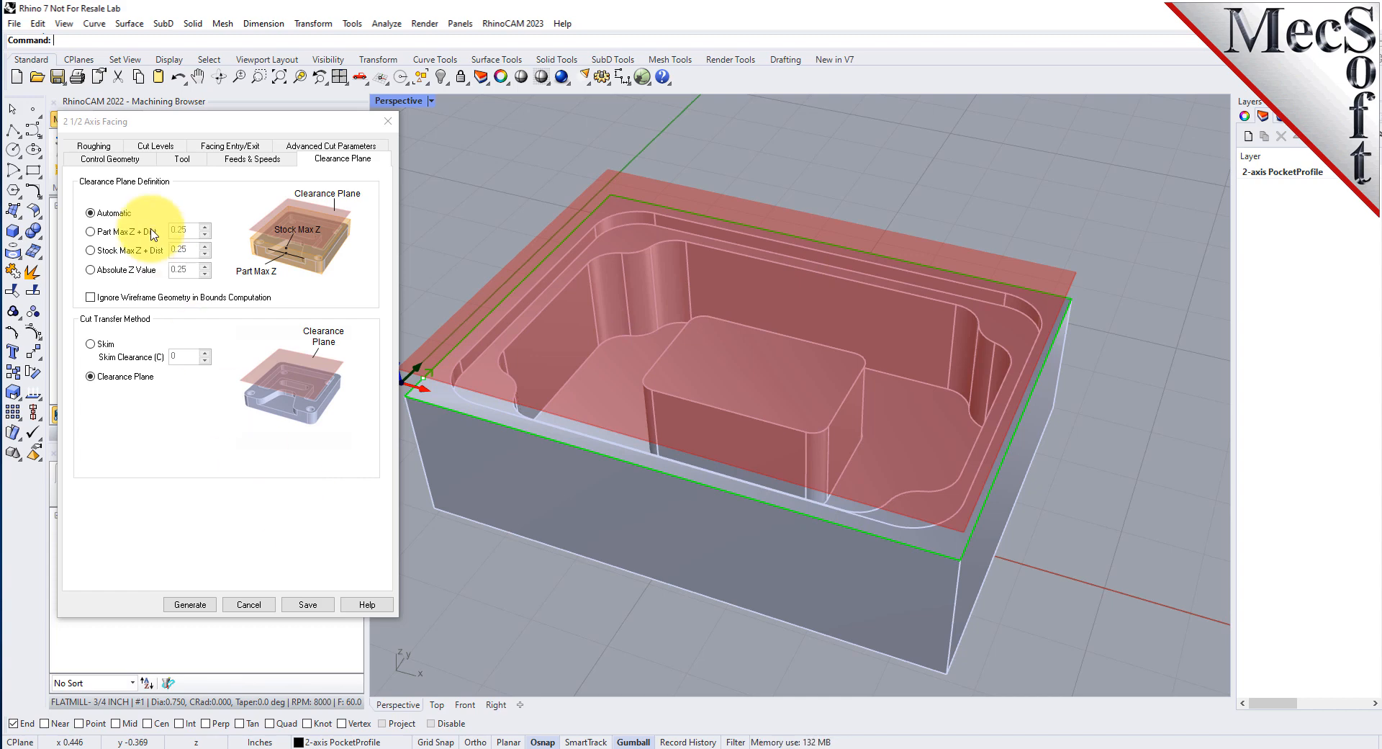
Set the facing roughing parameters to tolerance 0.001, stock 0, Island Offset Cuts and a stepover of 30% of tool diameter
{"action": "left_click", "coordinate": [96, 148]}
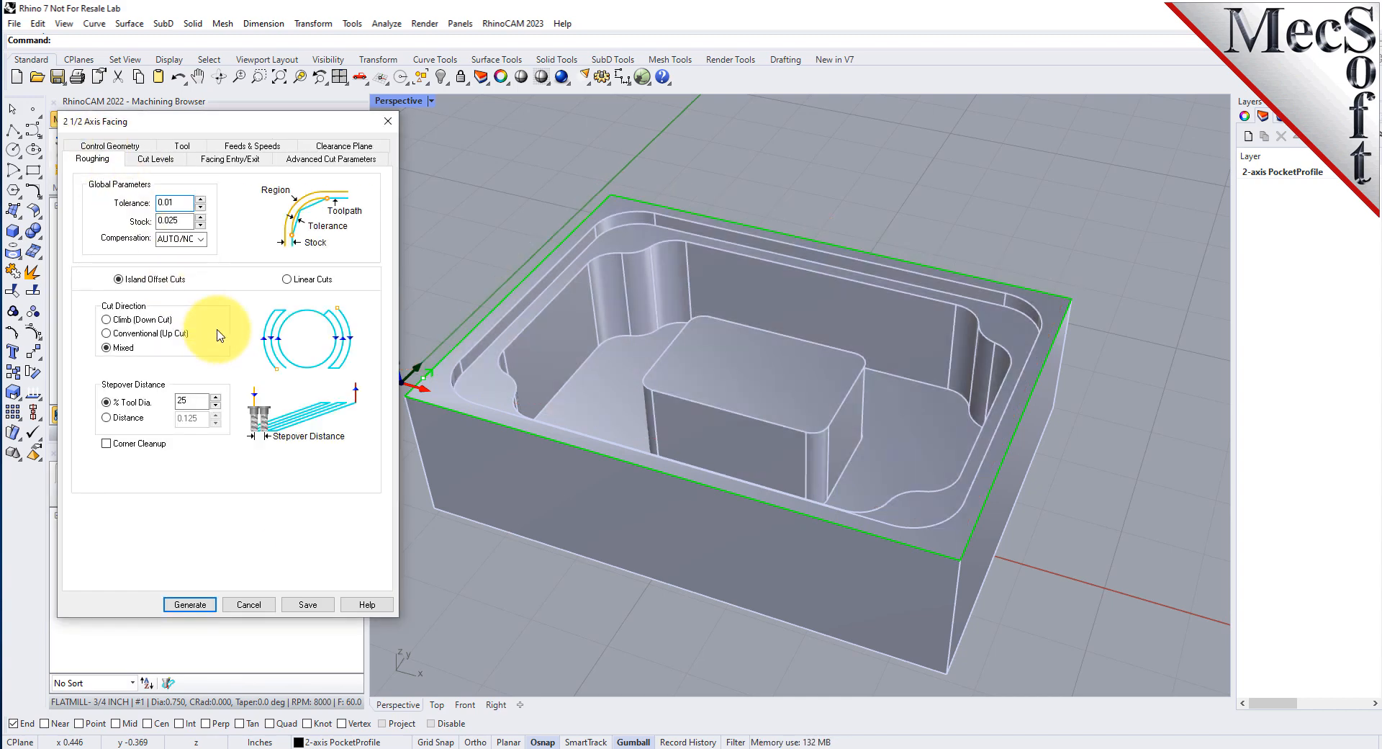
{"action": "double_click", "coordinate": [173, 202]}
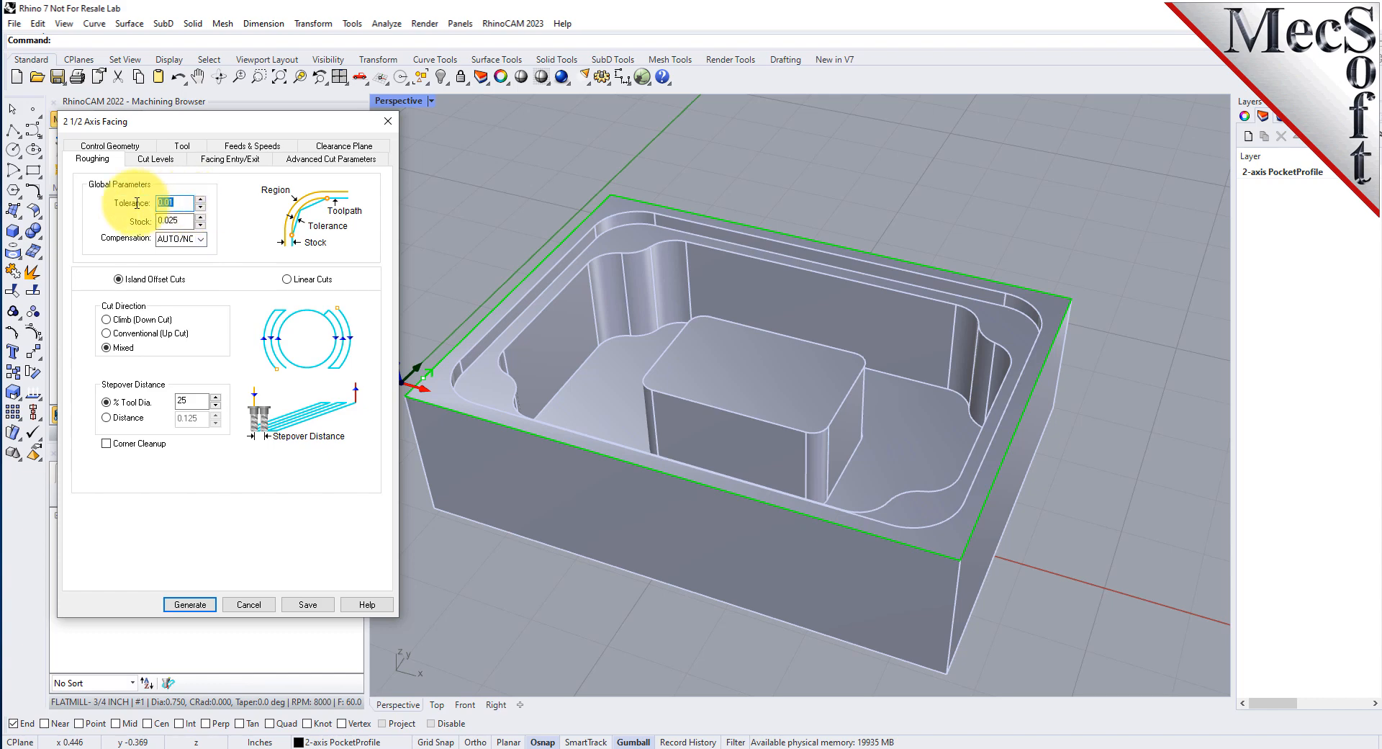
{"action": "type", "text": "0.001"}
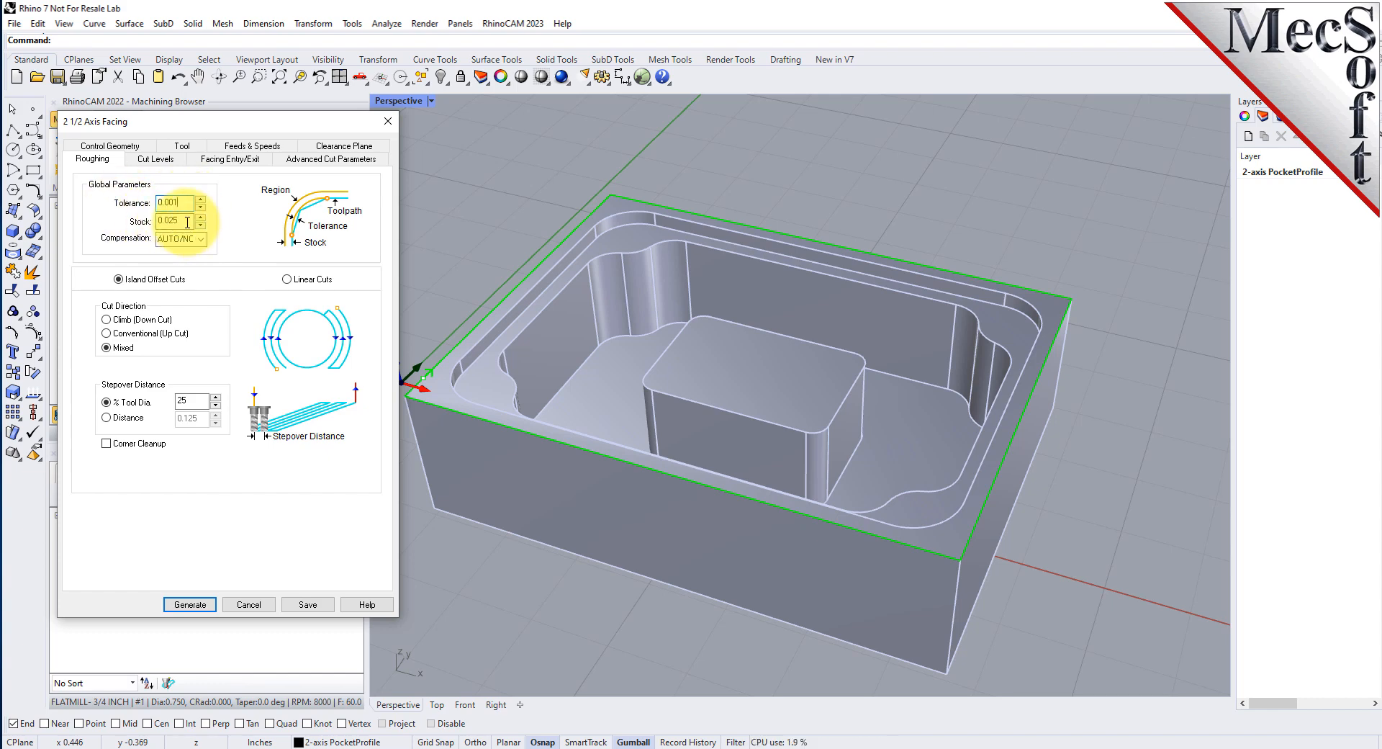
{"action": "key", "text": "Tab"}
{"action": "type", "text": "0"}
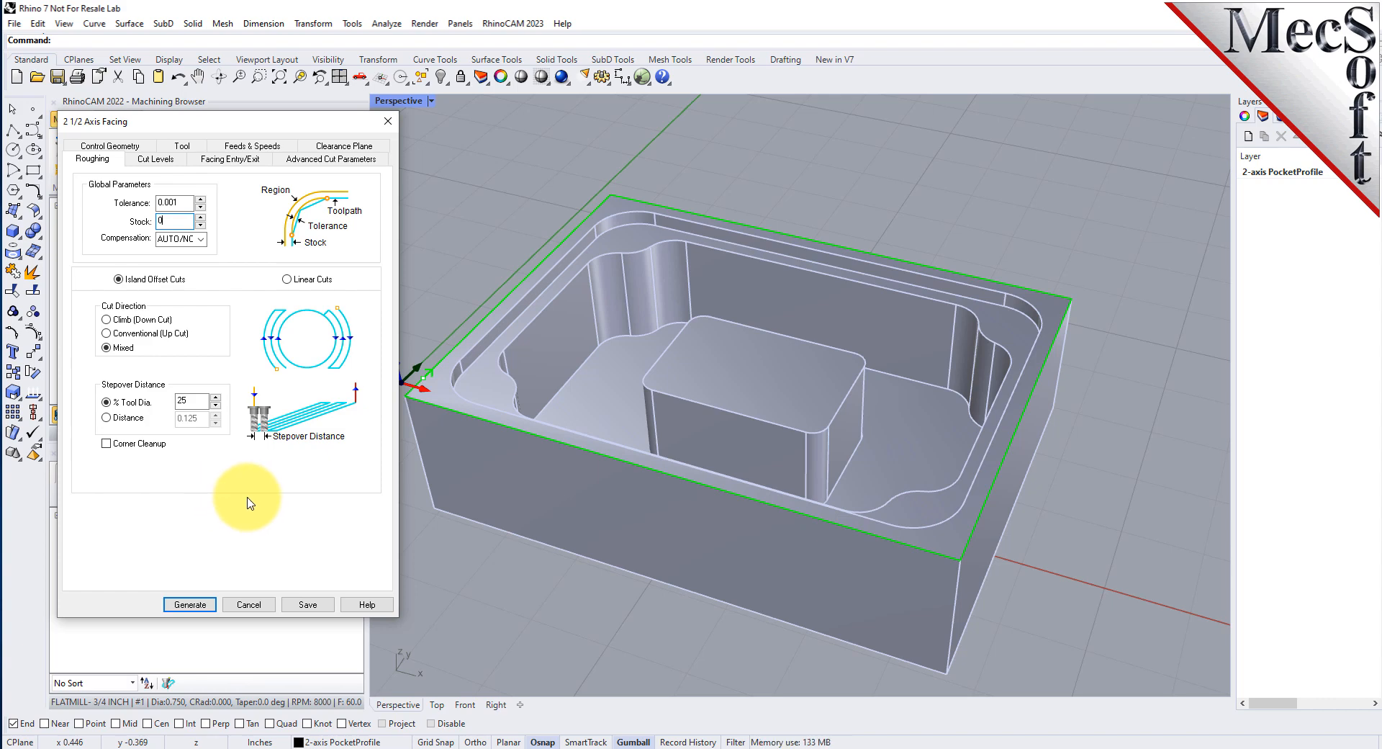
{"action": "left_click", "coordinate": [119, 281]}
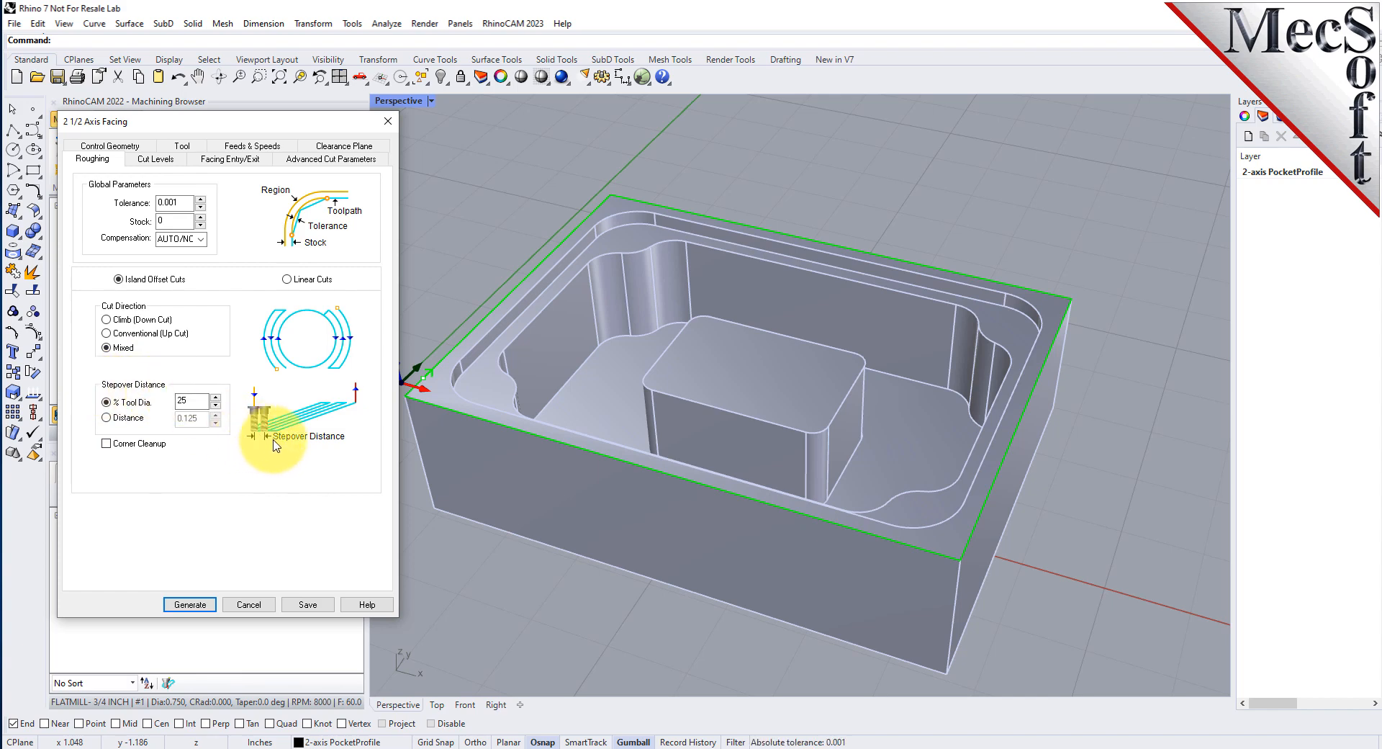
{"action": "double_click", "coordinate": [191, 400]}
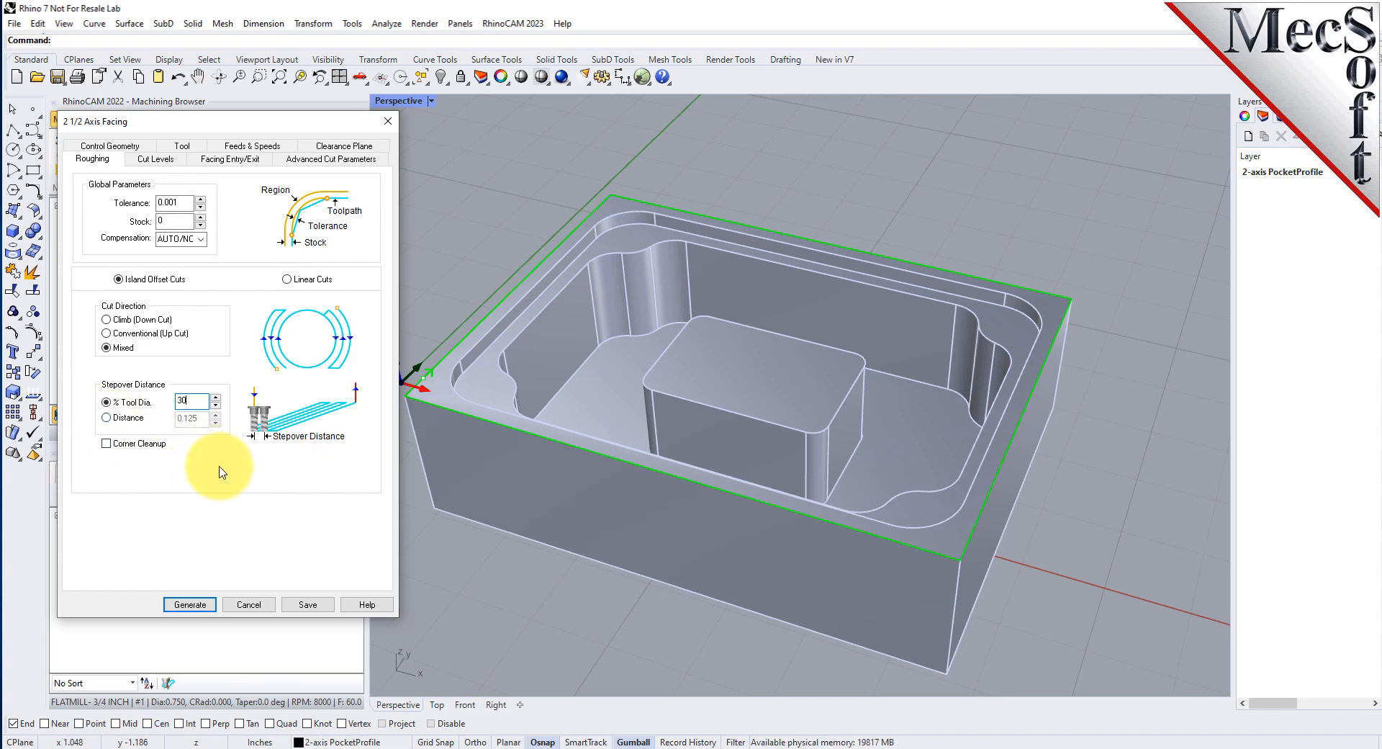
Set the facing cut geometry location to At Bottom with a total cut depth of 0.25
{"action": "left_click", "coordinate": [156, 158]}
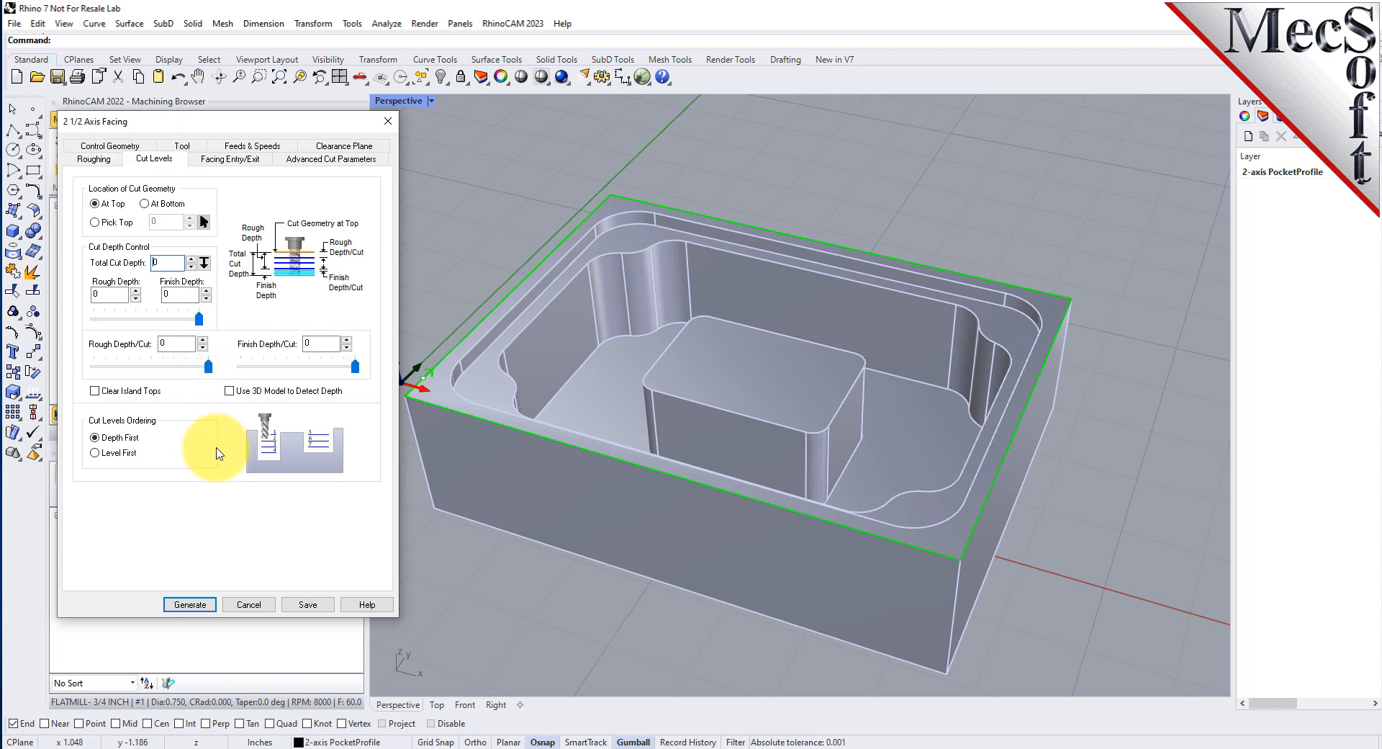
{"action": "left_click", "coordinate": [144, 205]}
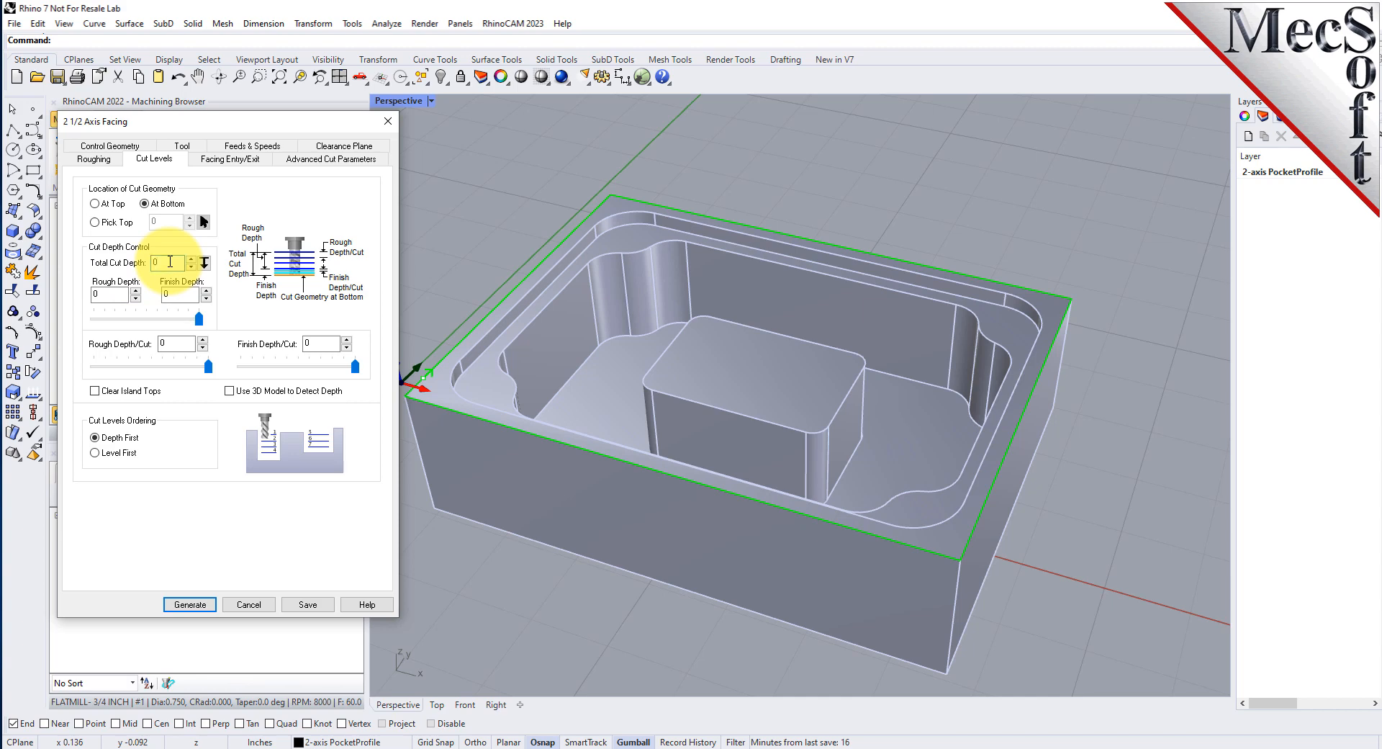
{"action": "type", "text": ".25"}
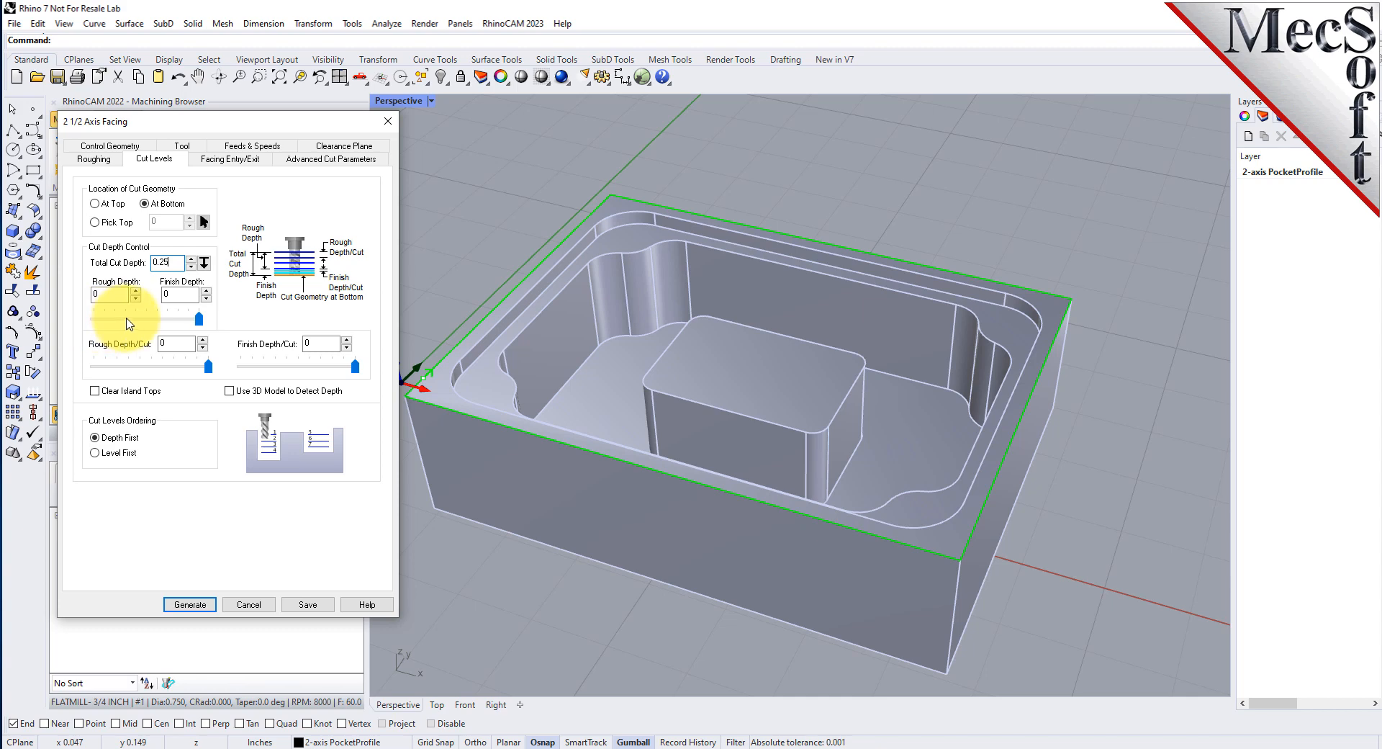
{"action": "left_click", "coordinate": [199, 318]}
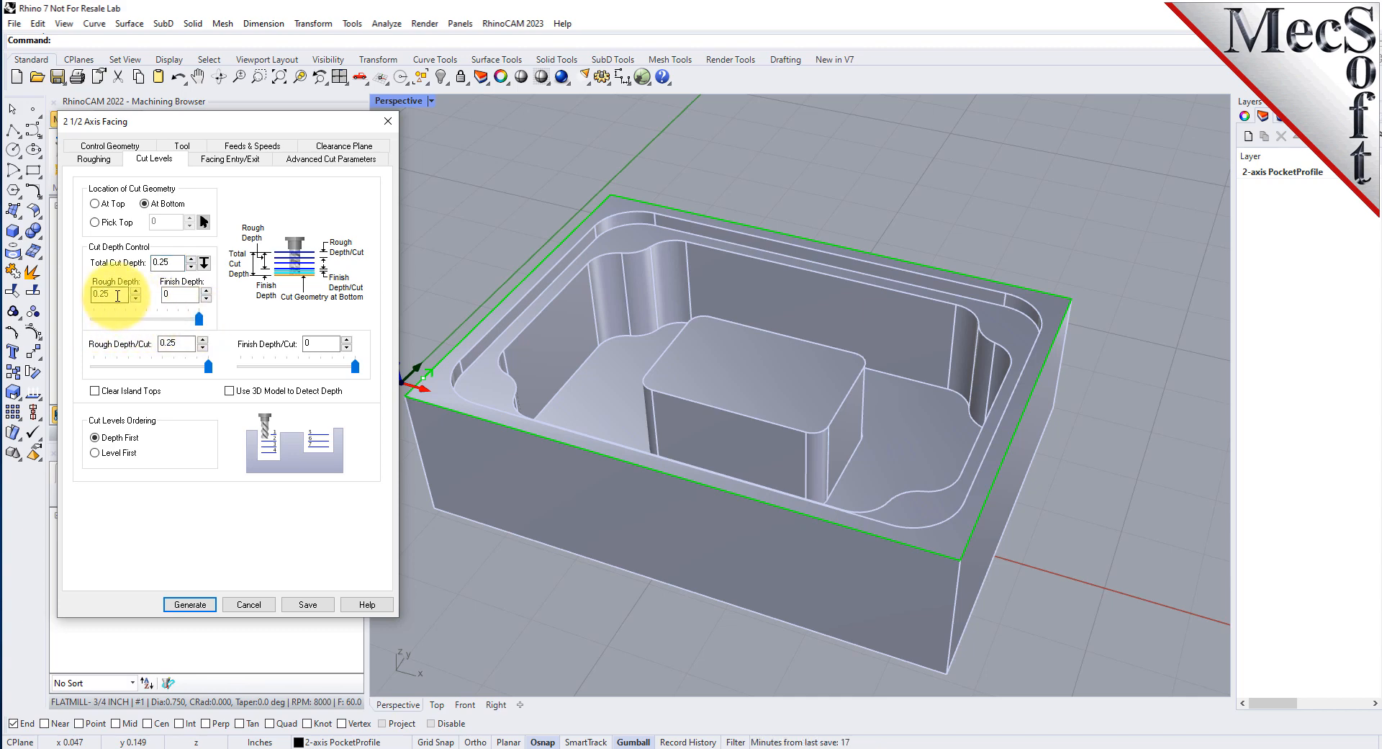
Try splitting the cut depth into 0.075 rough and 0.175 finish, and restore rough depth and rough depth per cut to 0.25
{"action": "left_click_drag", "start_coordinate": [113, 294], "coordinate": [83, 304]}
{"action": "left_click_drag", "start_coordinate": [173, 261], "coordinate": [152, 262]}
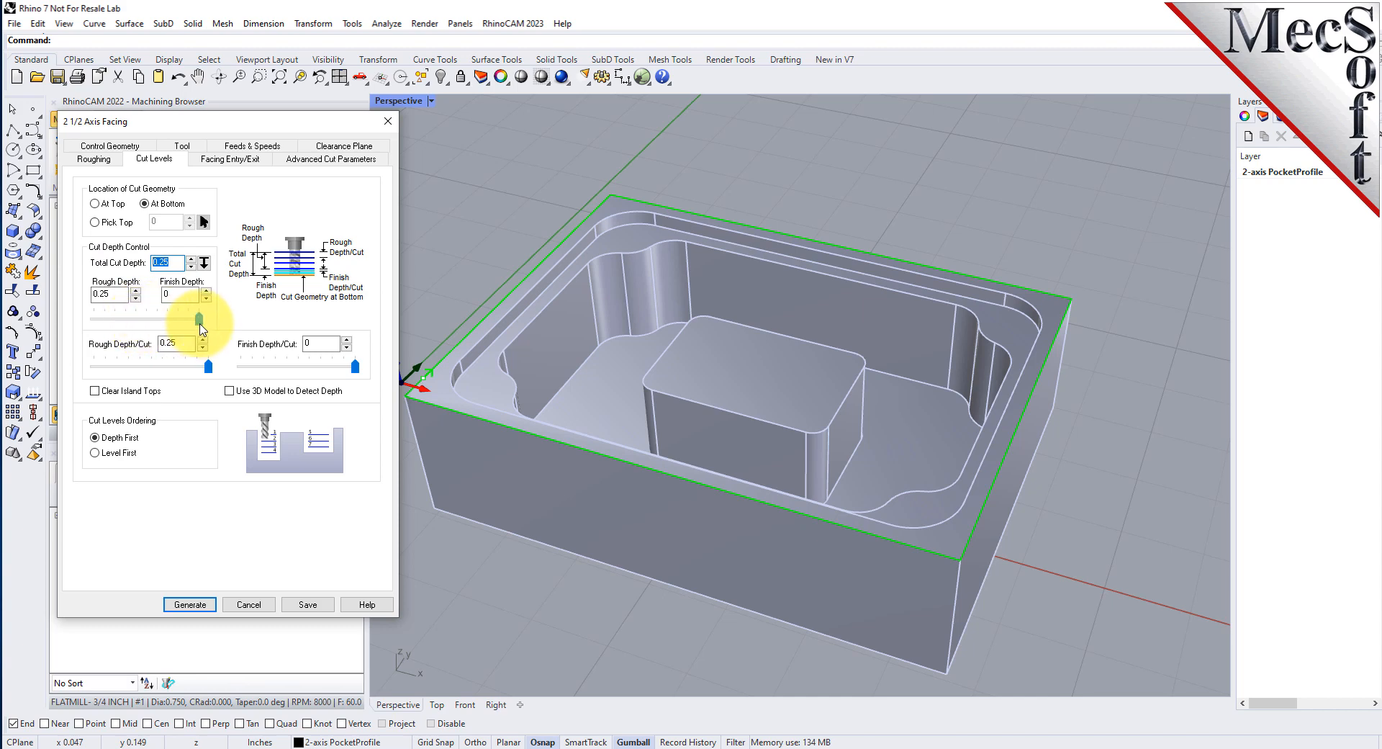
{"action": "left_click_drag", "start_coordinate": [200, 320], "coordinate": [125, 324]}
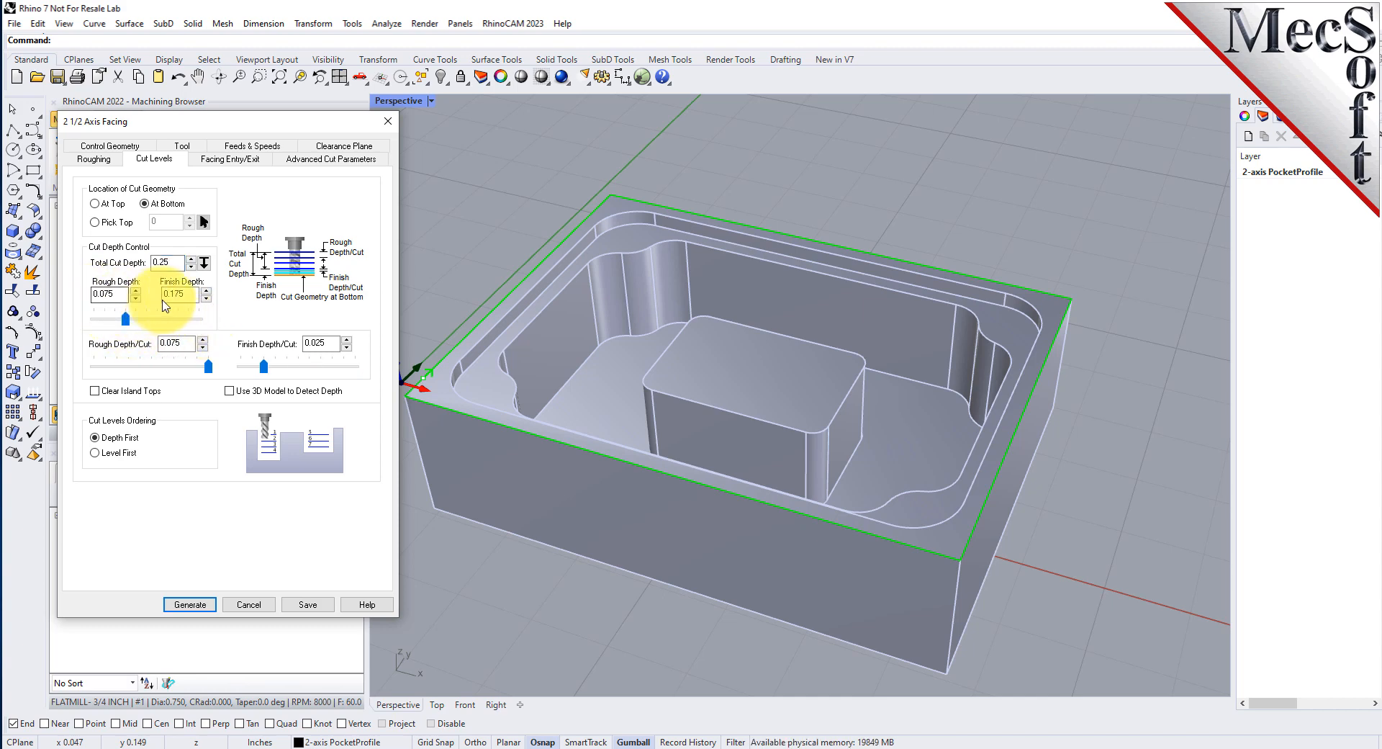
{"action": "left_click_drag", "start_coordinate": [126, 321], "coordinate": [213, 326]}
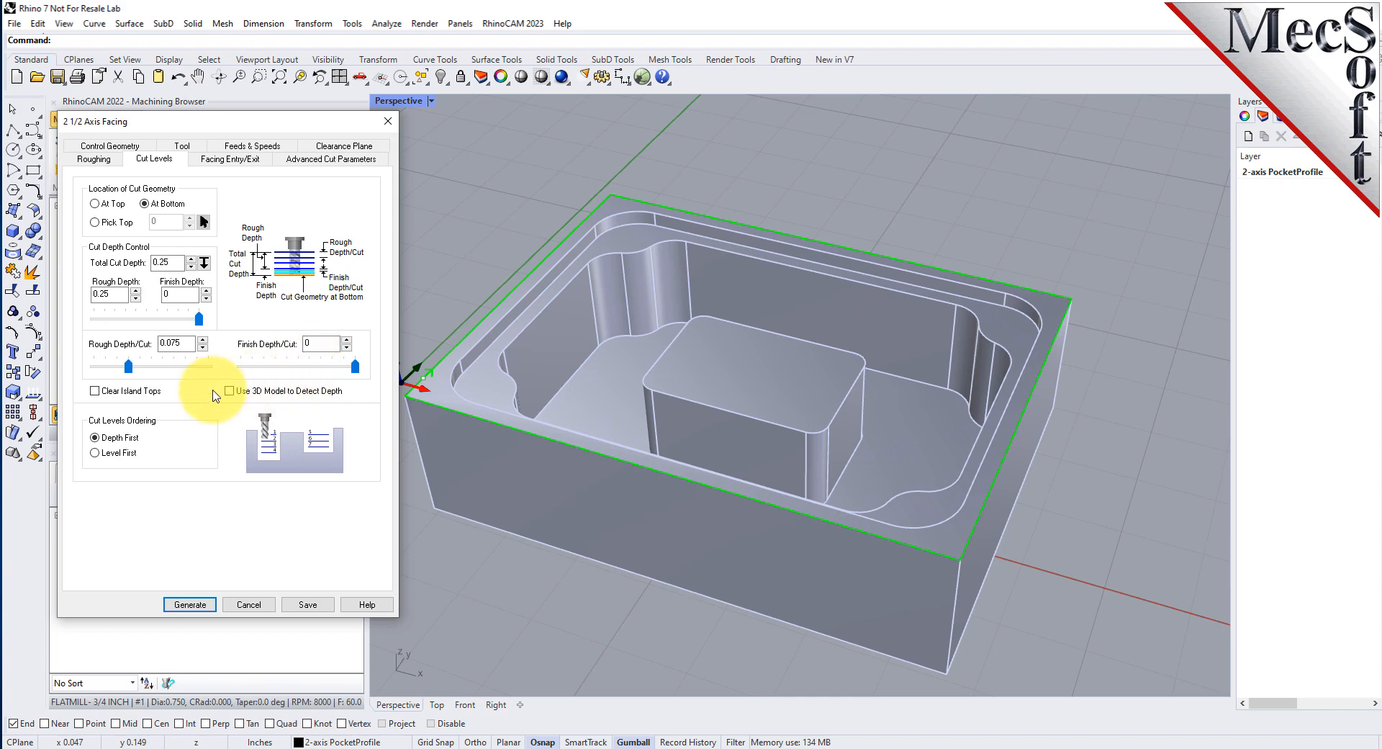
{"action": "left_click_drag", "start_coordinate": [185, 345], "coordinate": [150, 346]}
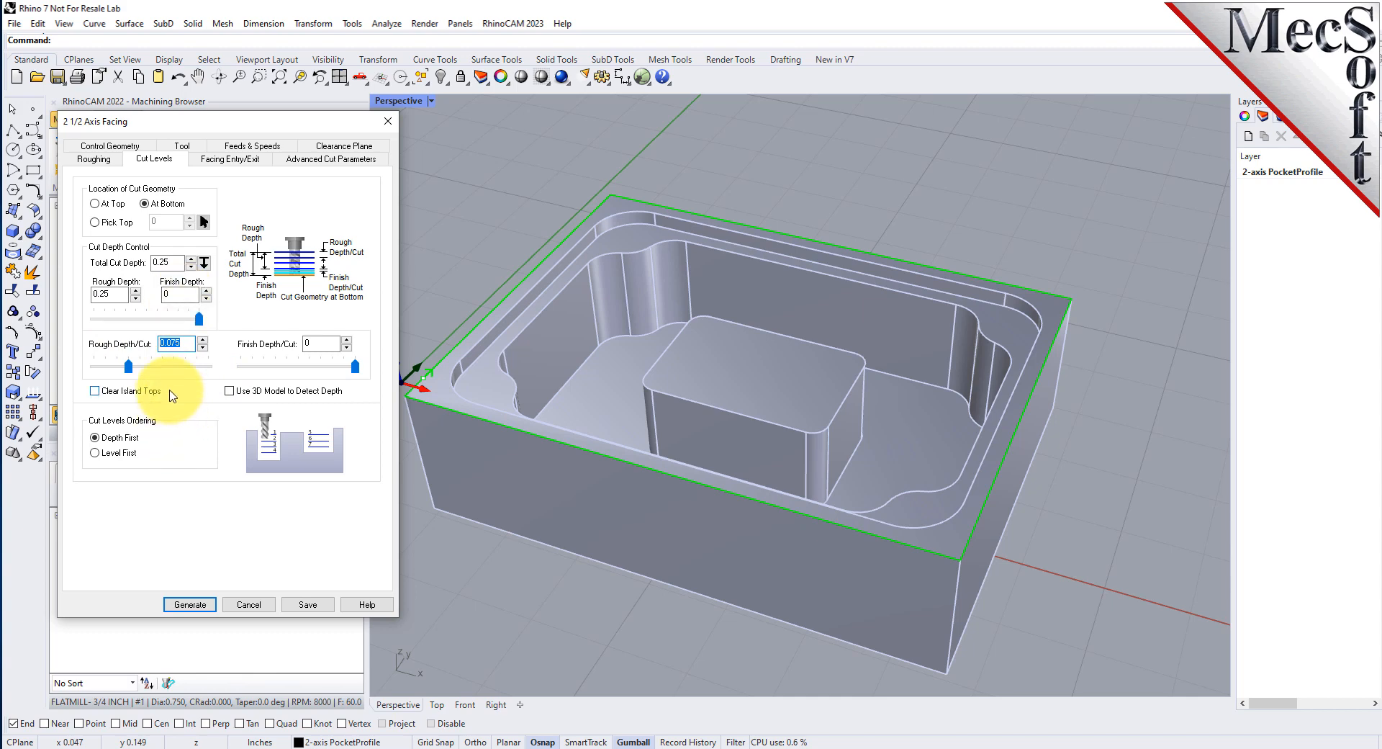
{"action": "left_click_drag", "start_coordinate": [129, 366], "coordinate": [210, 370]}
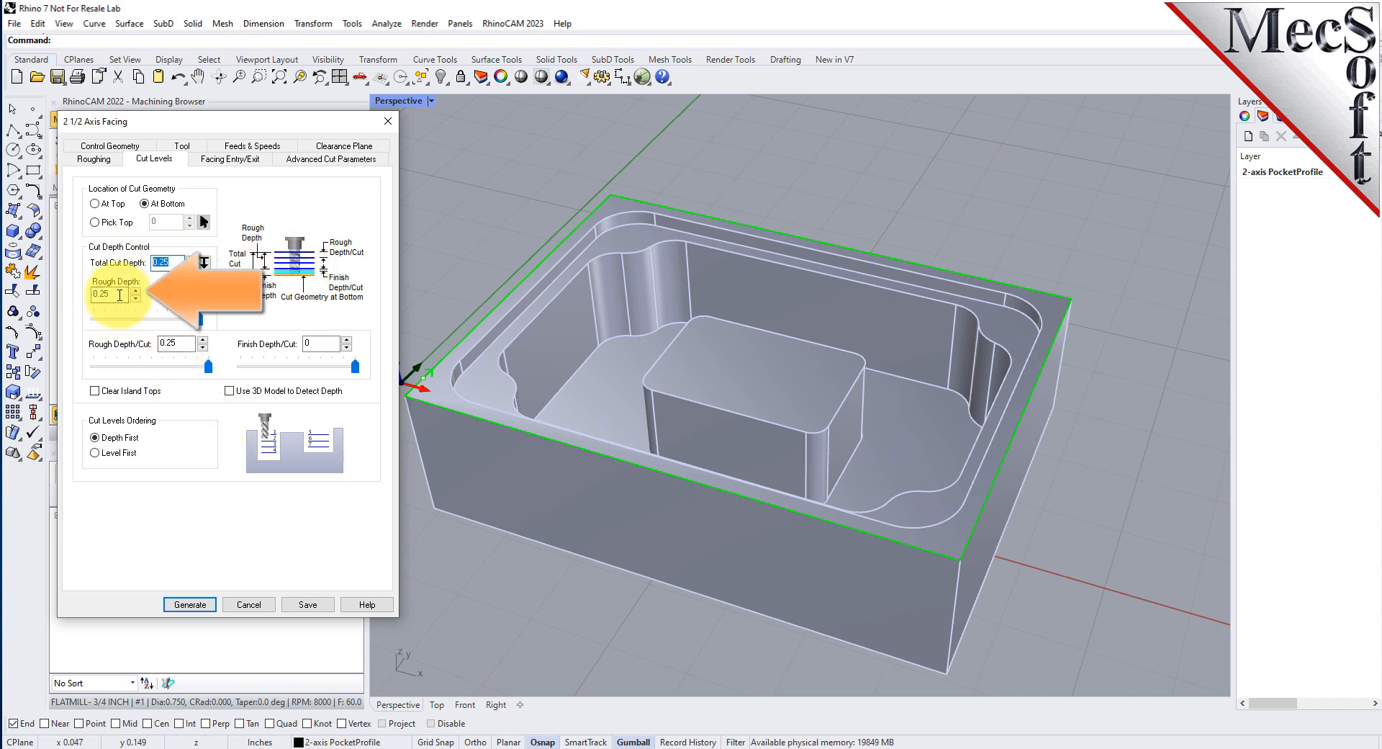
{"action": "left_click_drag", "start_coordinate": [119, 295], "coordinate": [94, 295]}
{"action": "left_click_drag", "start_coordinate": [185, 345], "coordinate": [142, 345]}
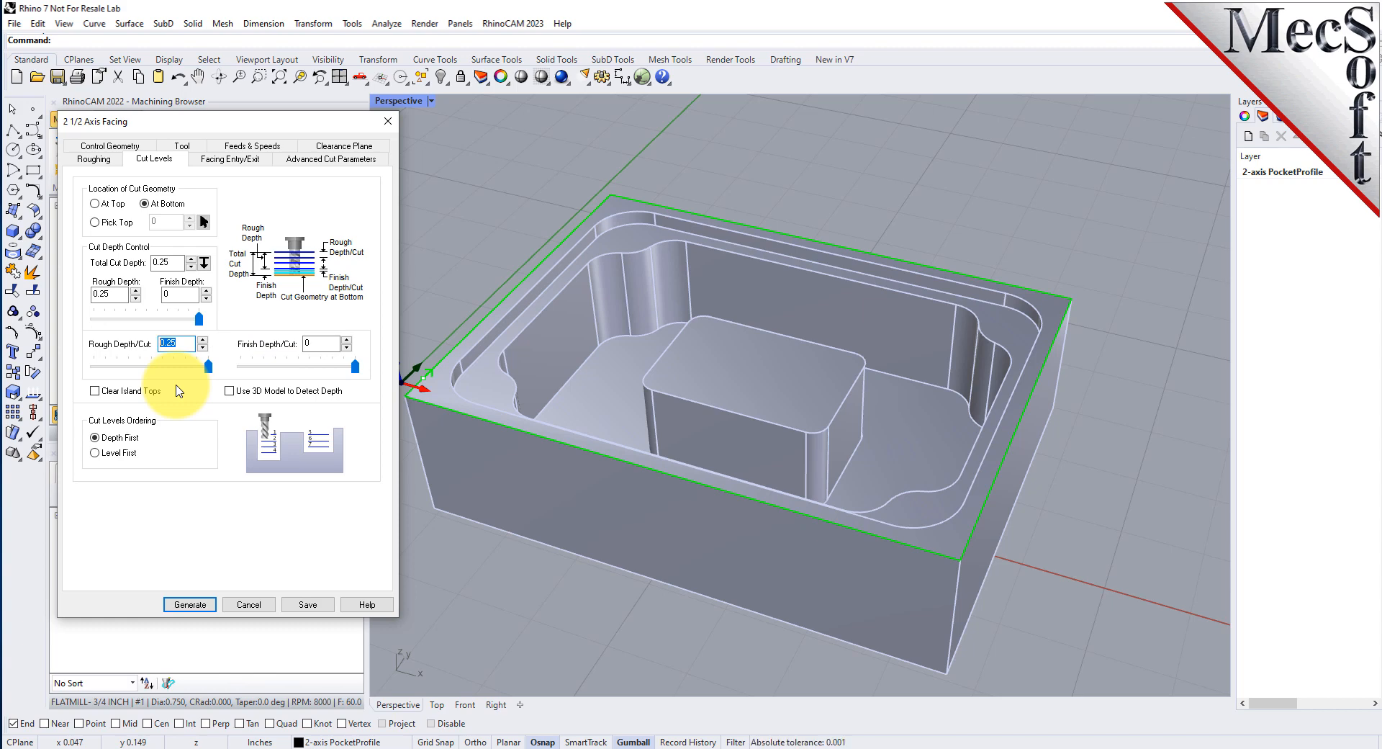
Generate the 2 1/2 axis facing operation and turn on the toolpath display over the part
{"action": "left_click", "coordinate": [190, 343]}
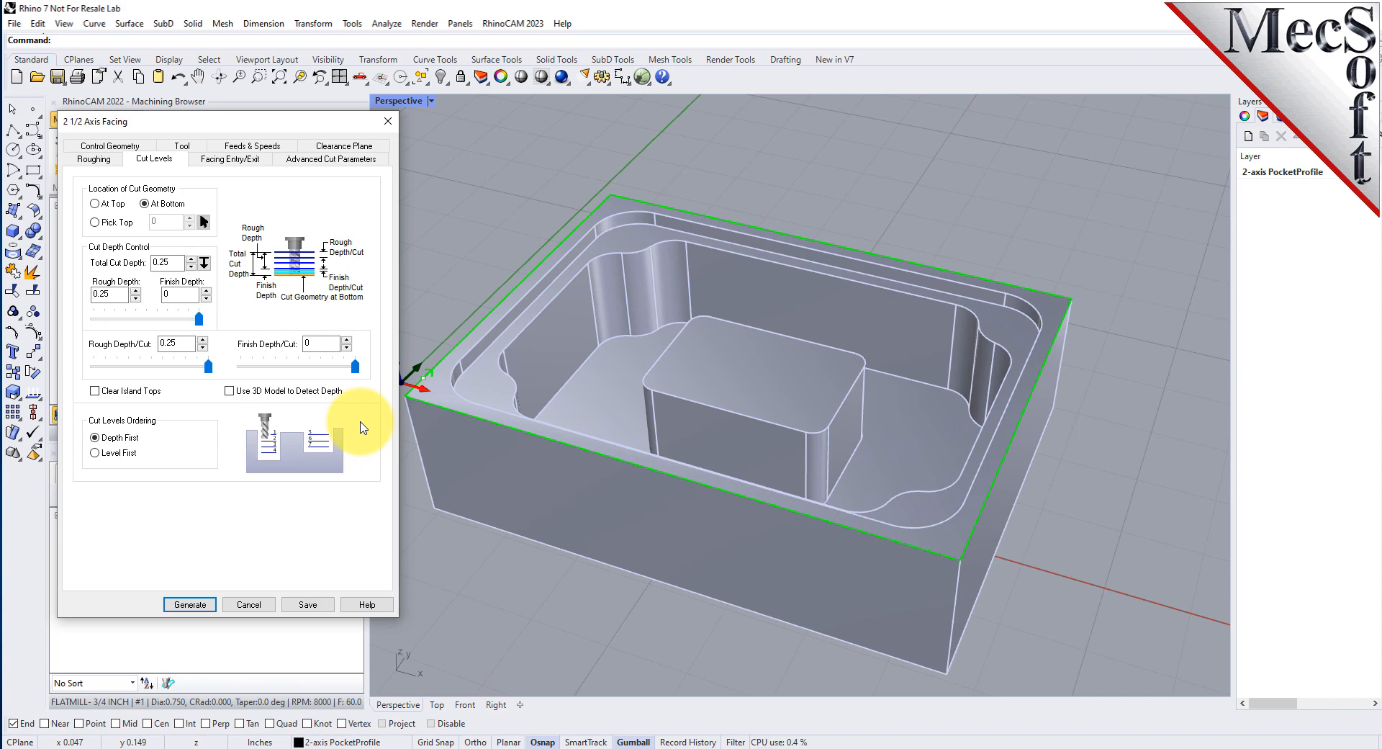
{"action": "left_click", "coordinate": [189, 604]}
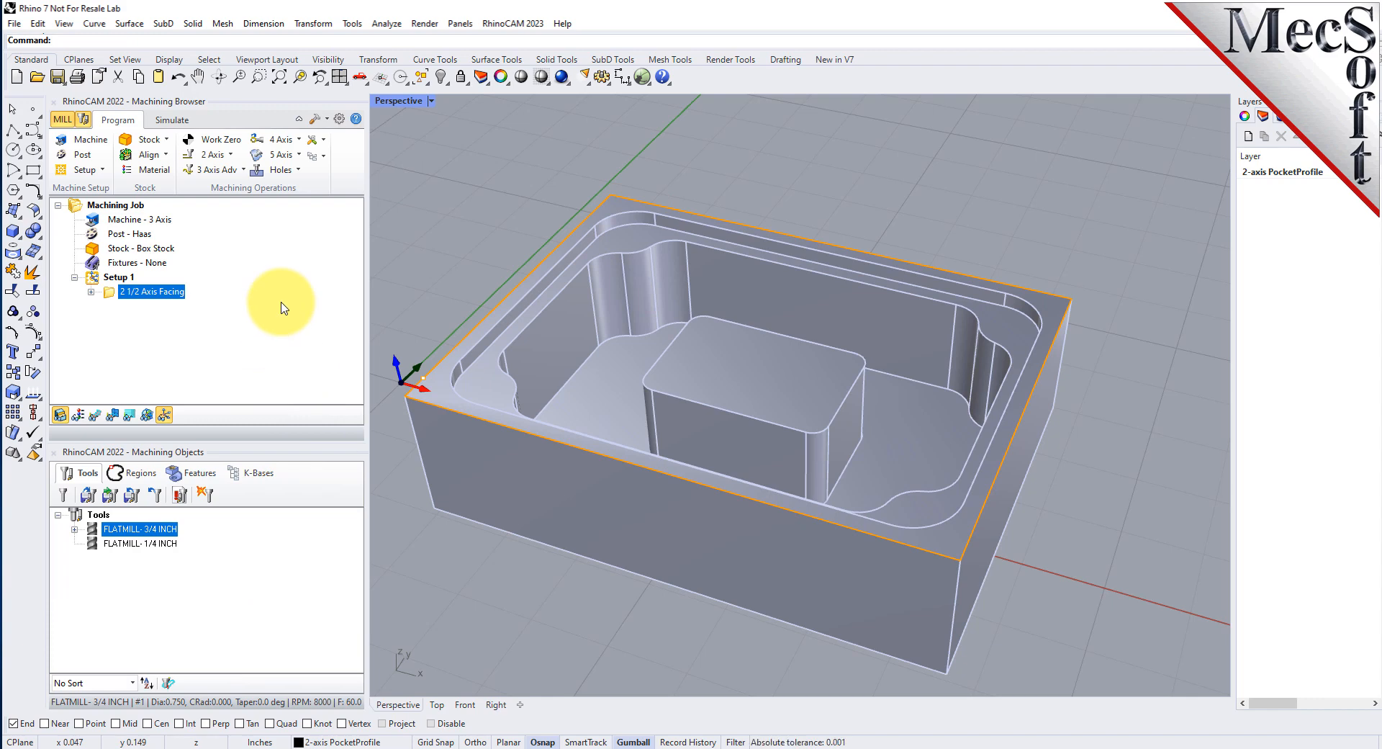
{"action": "mouse_move", "coordinate": [732, 410]}
{"action": "right_mouse_down"}
{"action": "mouse_move", "coordinate": [814, 668]}
{"action": "mouse_move", "coordinate": [740, 403]}
{"action": "right_mouse_up"}
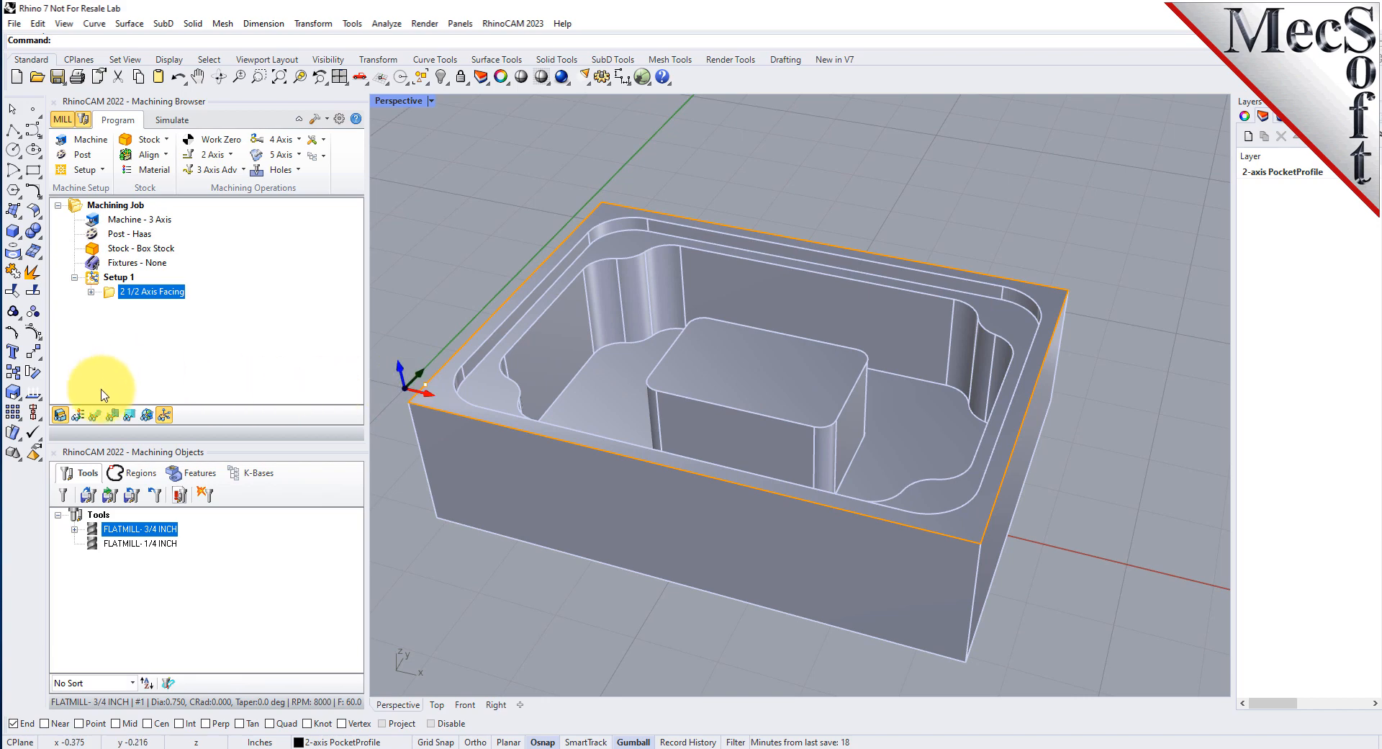
{"action": "left_click", "coordinate": [96, 417]}
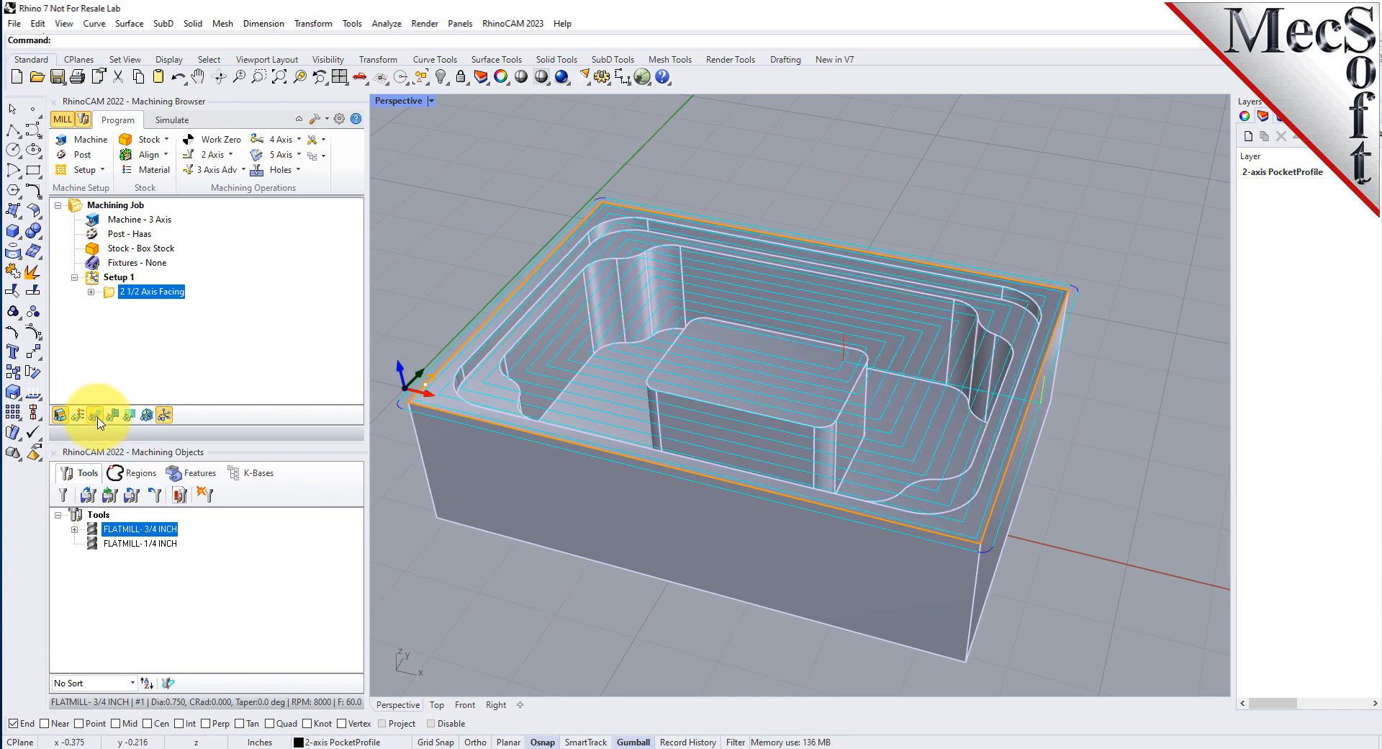
{"action": "left_click", "coordinate": [98, 421]}
{"action": "left_click", "coordinate": [97, 422]}
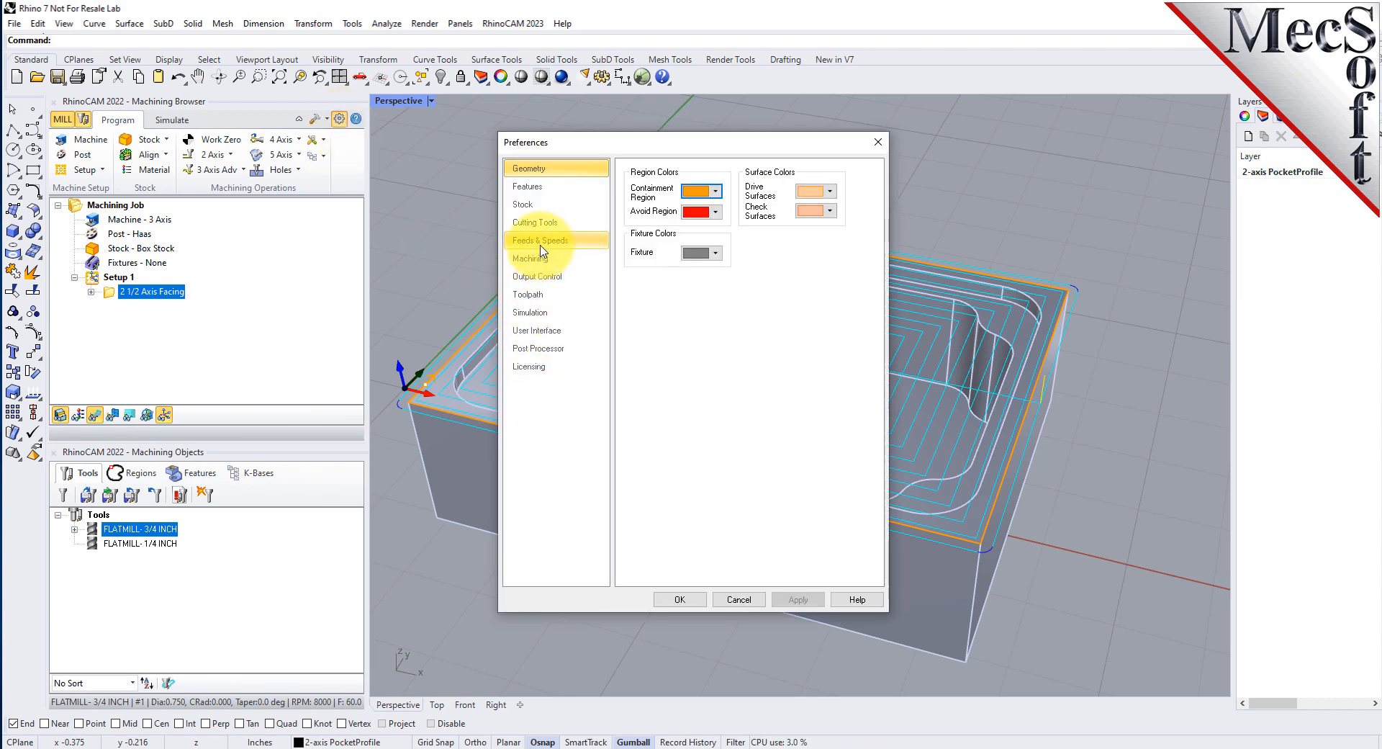
Increase the toolpath display thickness in the CAM preferences
{"action": "left_click", "coordinate": [545, 229]}
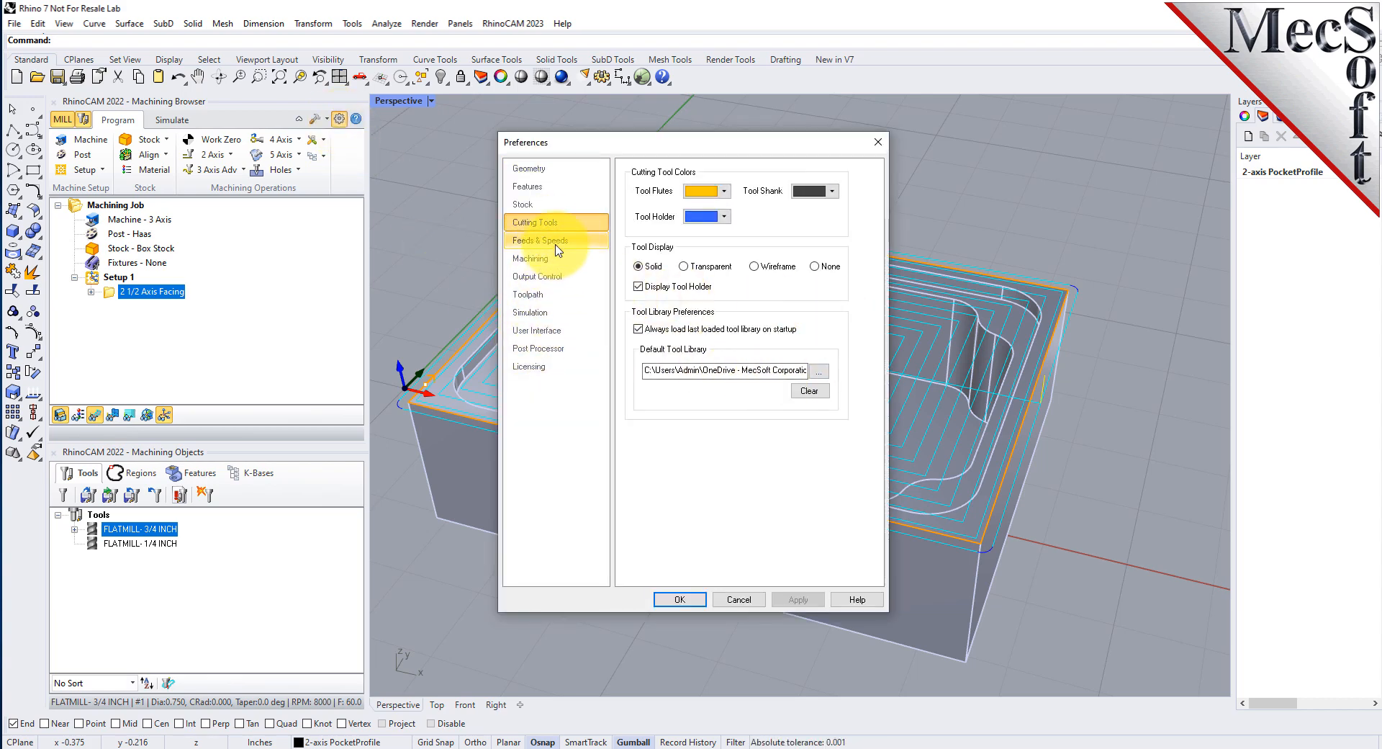
{"action": "left_click", "coordinate": [536, 276]}
{"action": "left_click", "coordinate": [528, 294]}
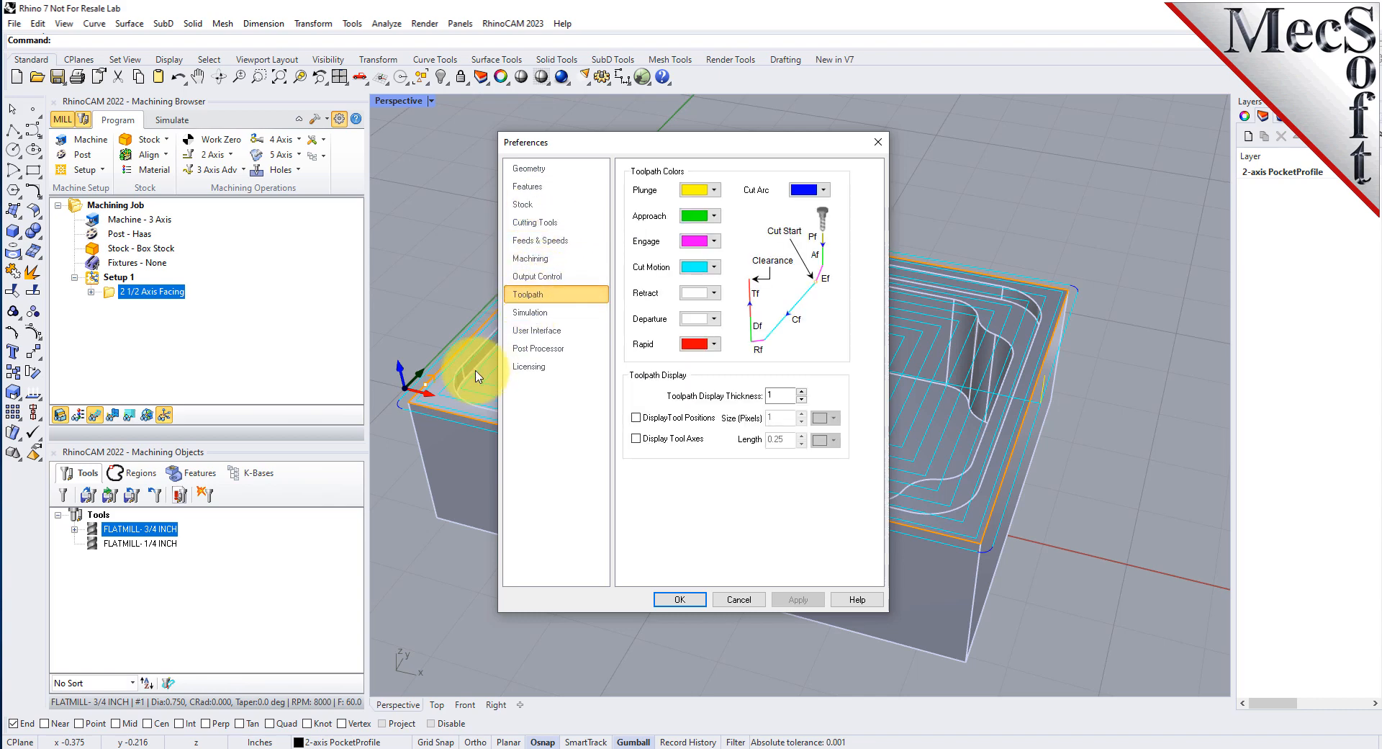
{"action": "left_click_drag", "start_coordinate": [784, 394], "coordinate": [748, 390]}
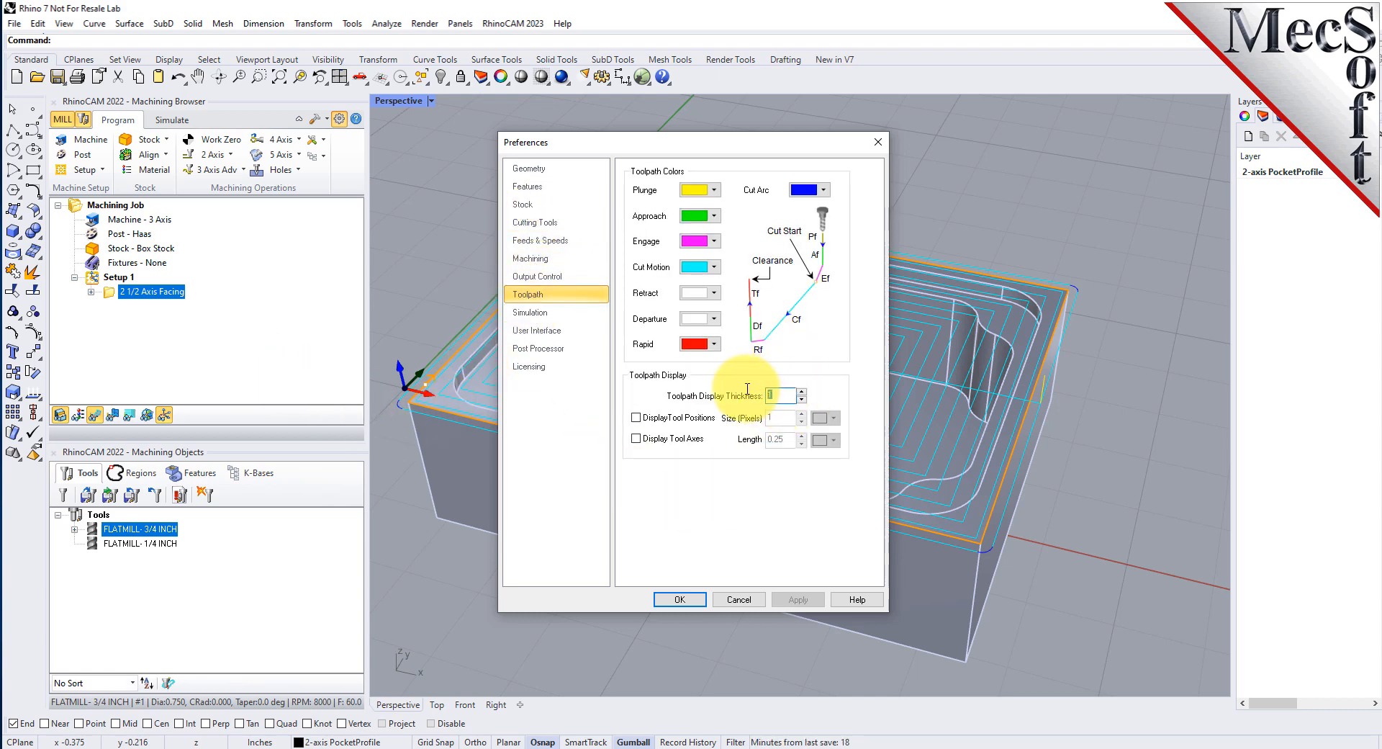
{"action": "left_click", "coordinate": [679, 599]}
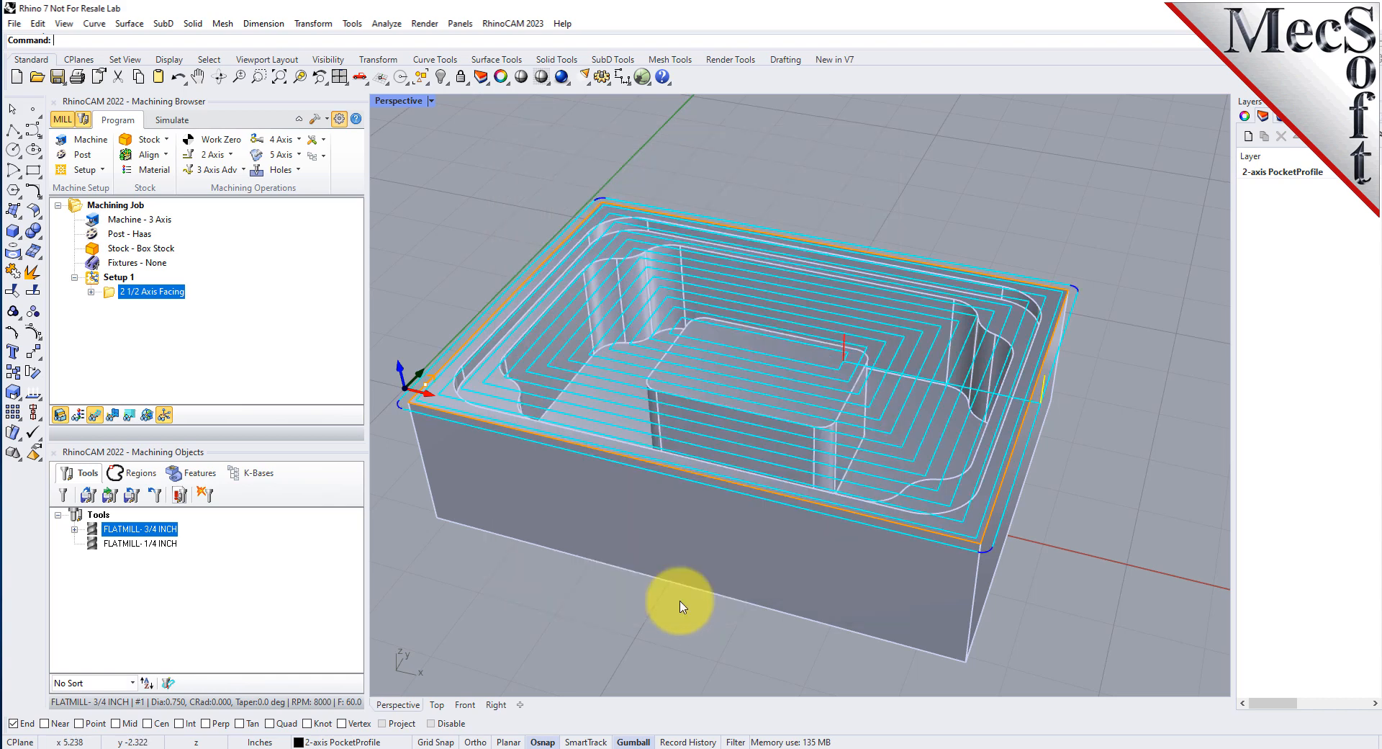
Switch to simulation and toggle the part's visibility on and off, leaving the part hidden behind the facing toolpath
{"action": "left_click", "coordinate": [172, 119]}
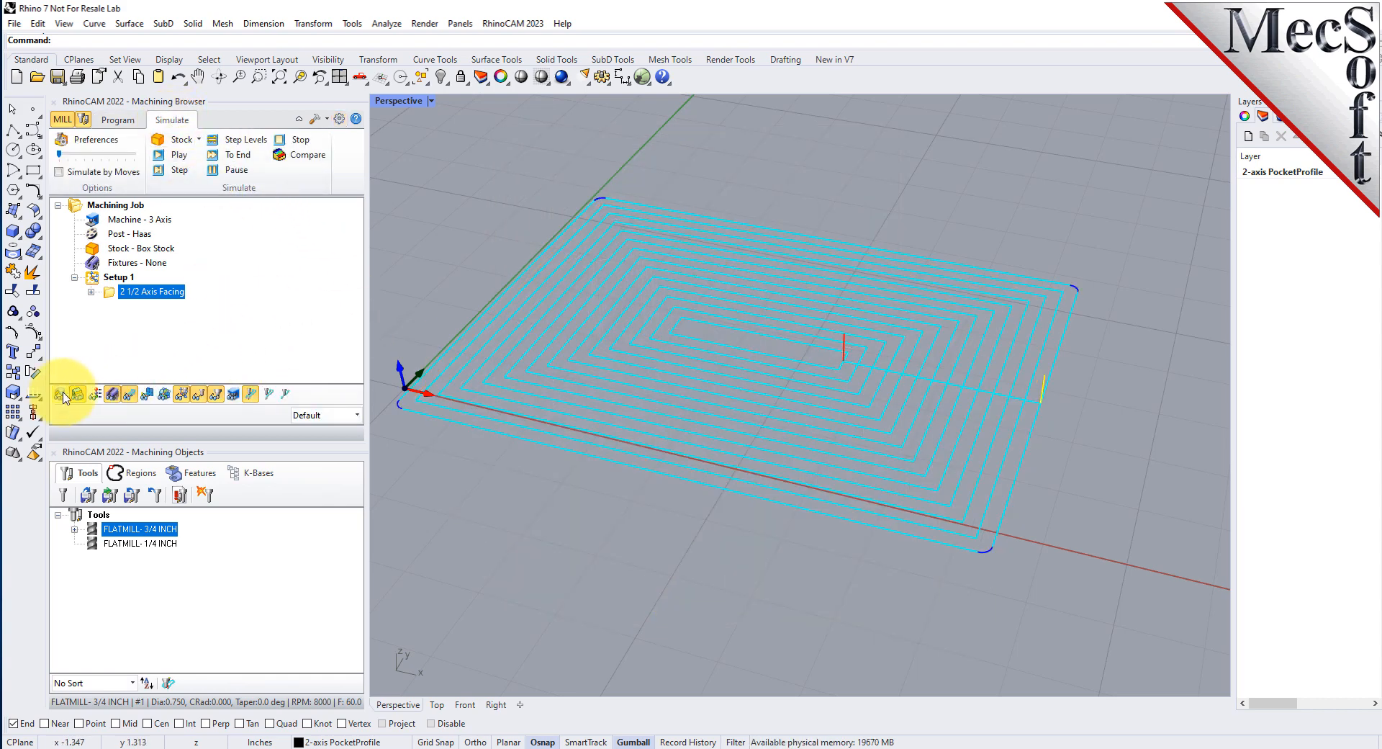
{"action": "left_click", "coordinate": [59, 394]}
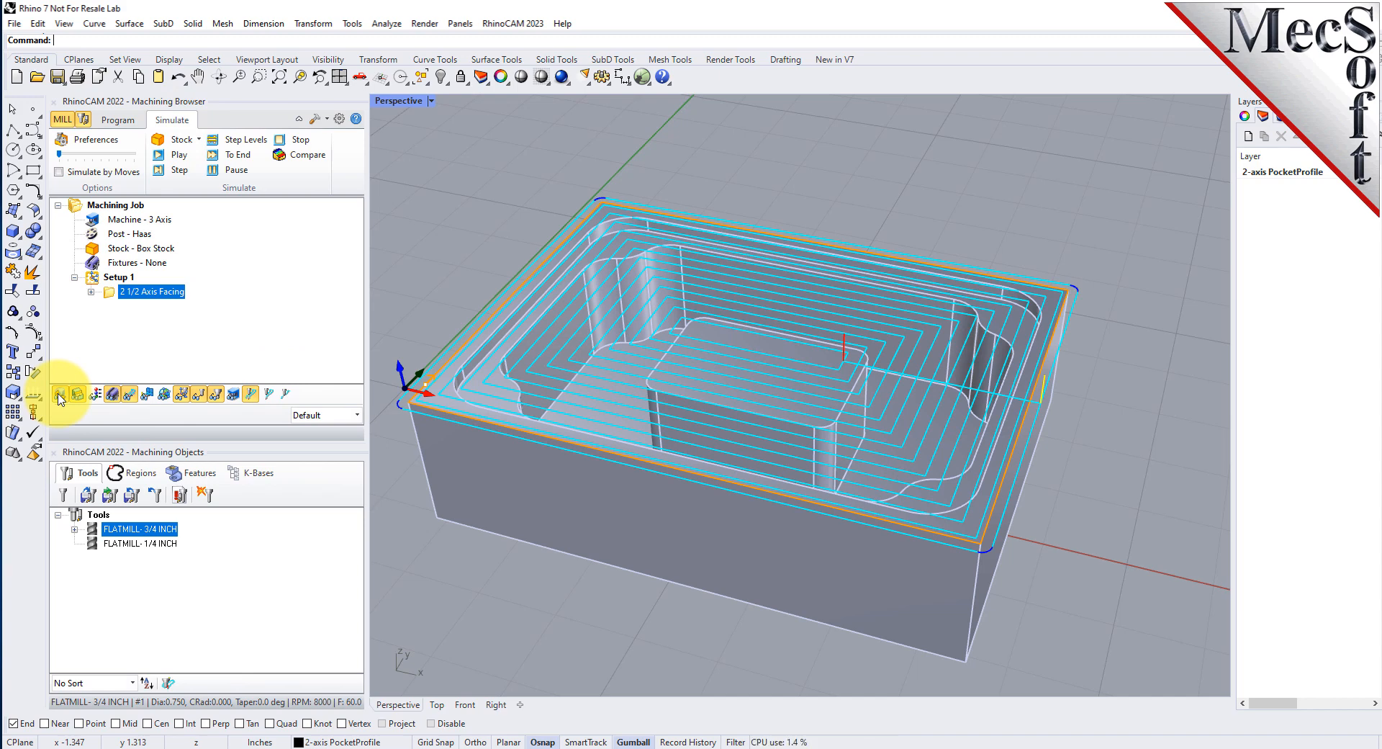
{"action": "left_click", "coordinate": [60, 393]}
{"action": "left_click", "coordinate": [60, 394]}
{"action": "left_click", "coordinate": [60, 395]}
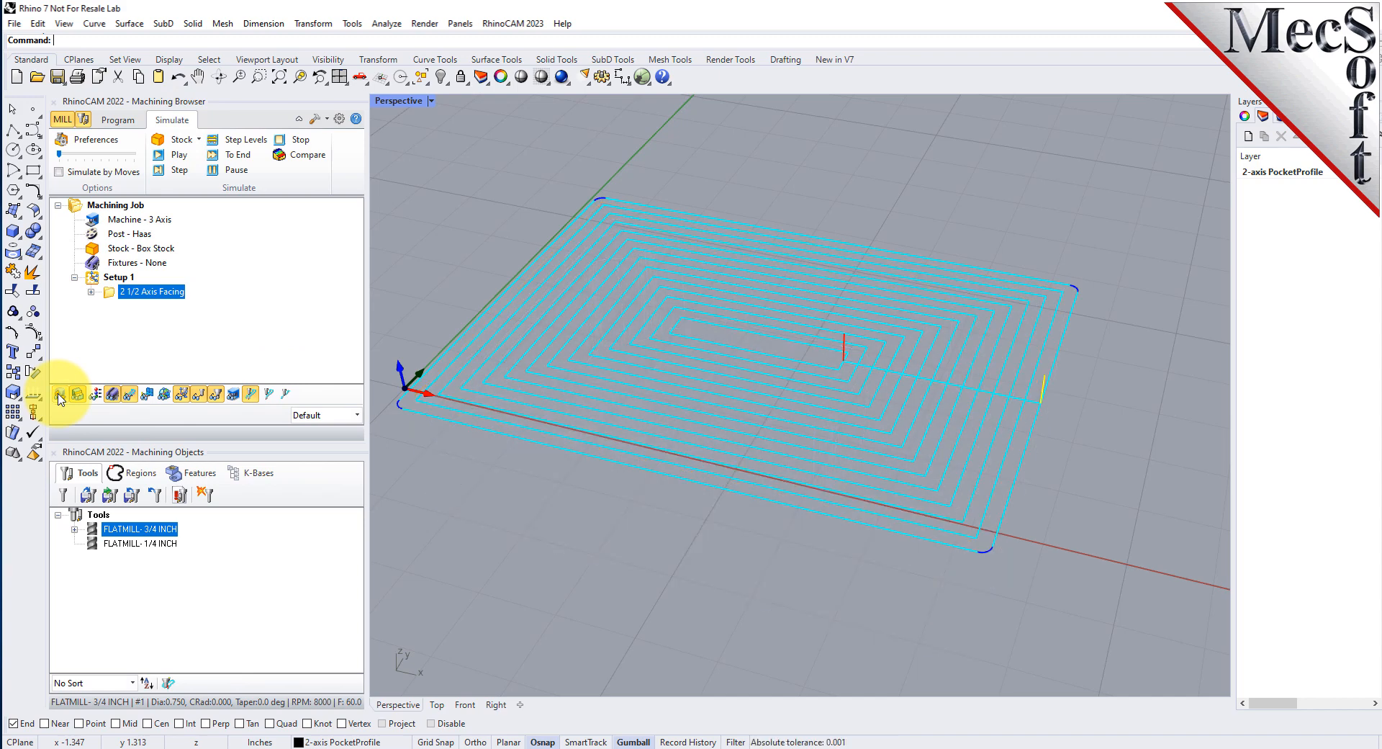
Check the simulation preferences, keeping the Polygonal Model and Fine accuracy
{"action": "left_click", "coordinate": [96, 139]}
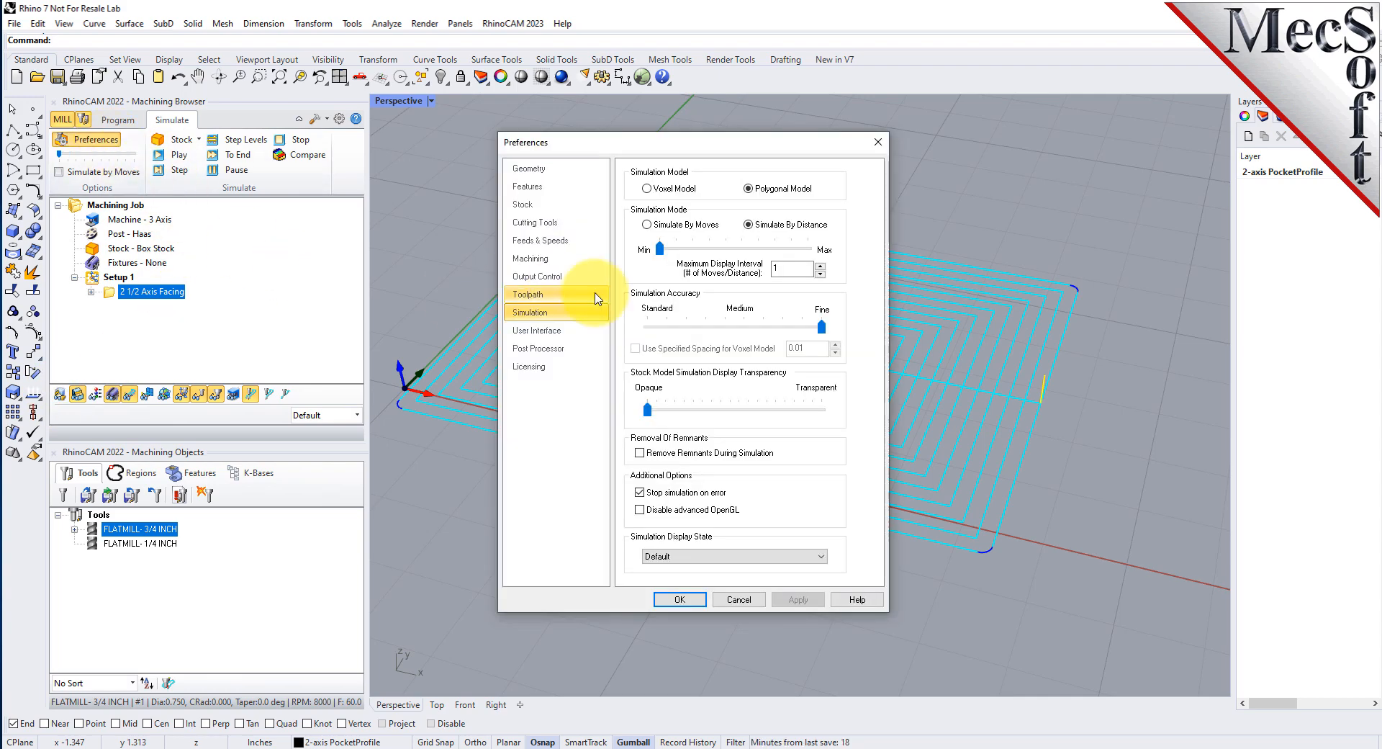
{"action": "left_click", "coordinate": [749, 189]}
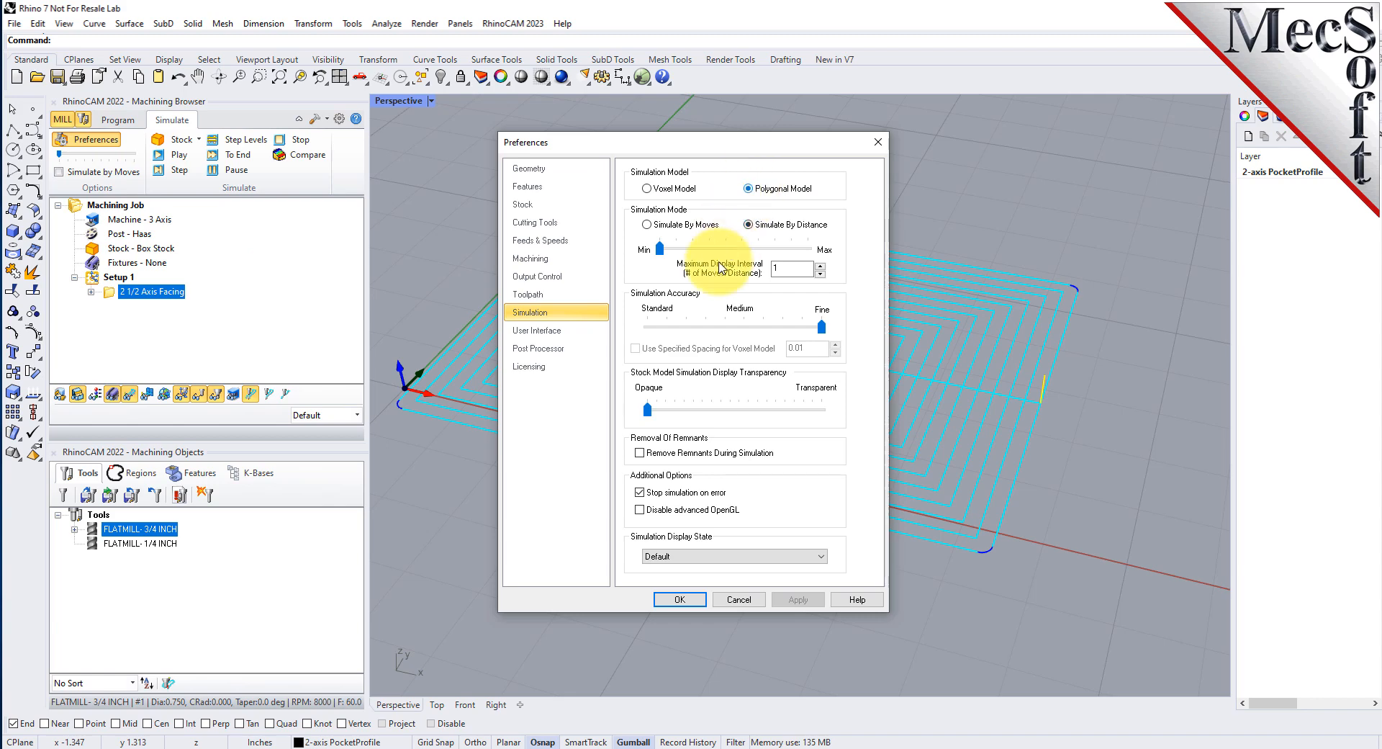
{"action": "left_click", "coordinate": [821, 327]}
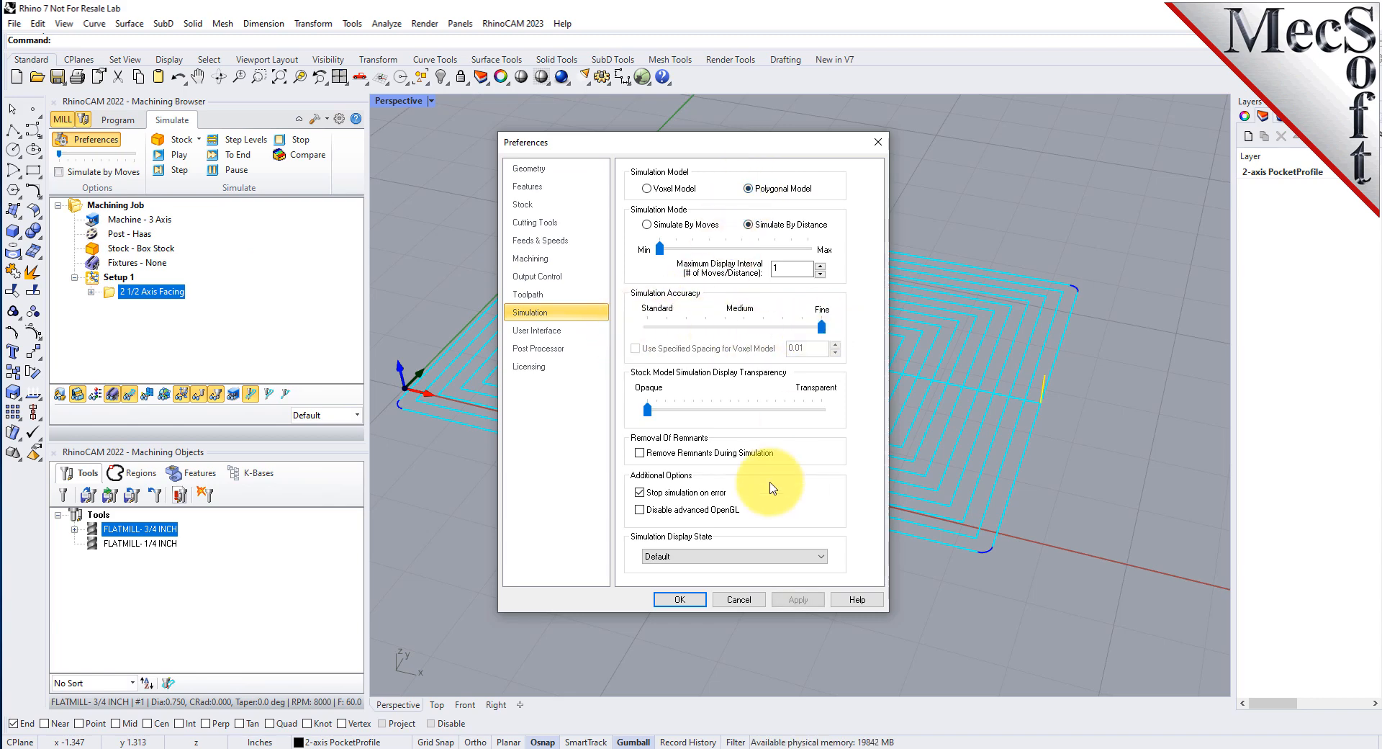
{"action": "left_click", "coordinate": [681, 600]}
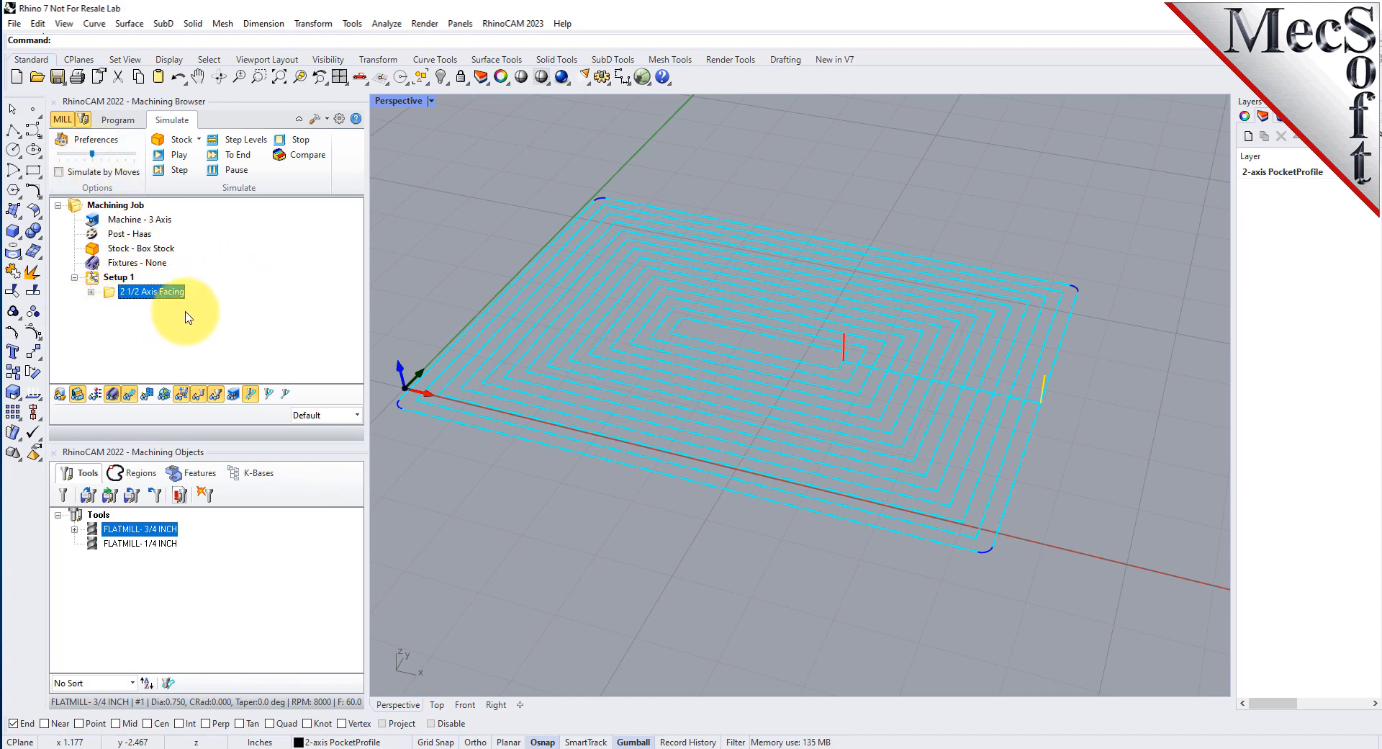
Simulate the facing operation on the box stock, pausing partway and finishing by running it to the end
{"action": "left_click", "coordinate": [180, 154]}
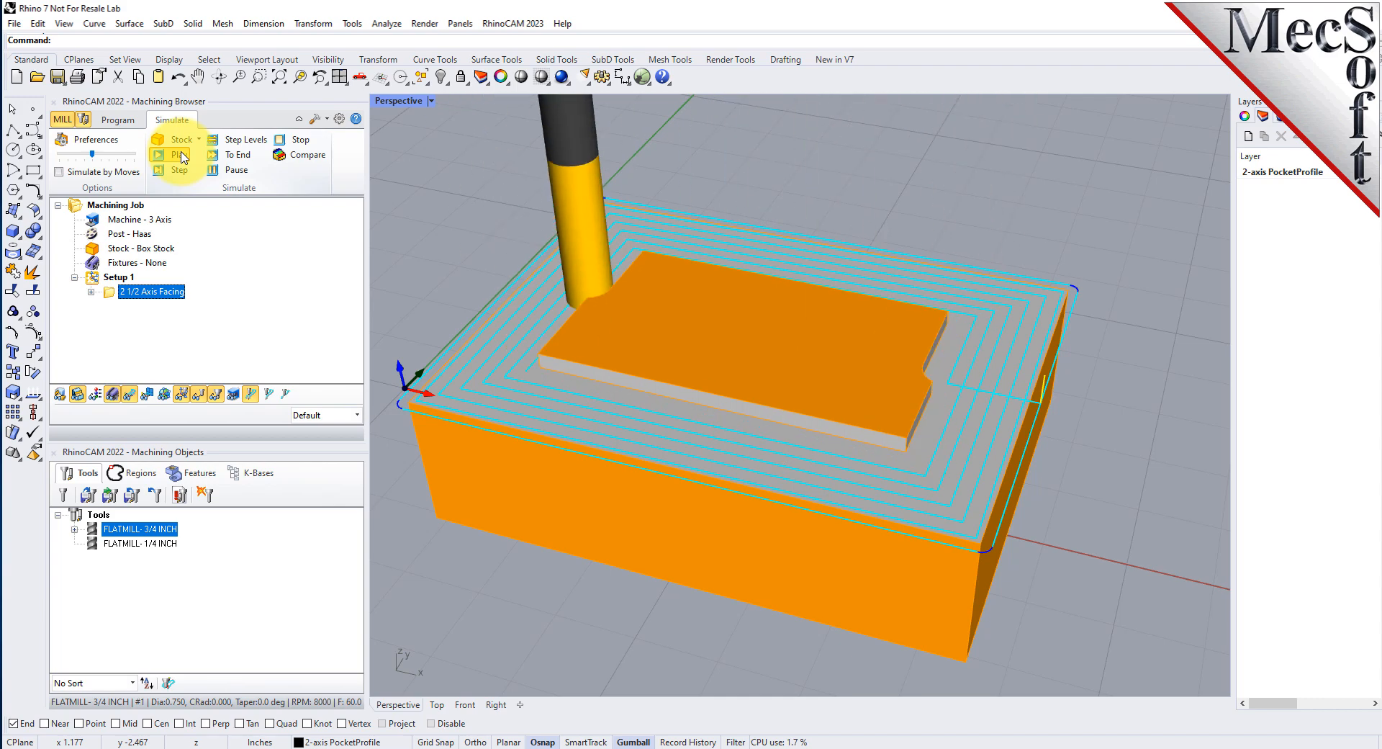
{"action": "left_click", "coordinate": [237, 171]}
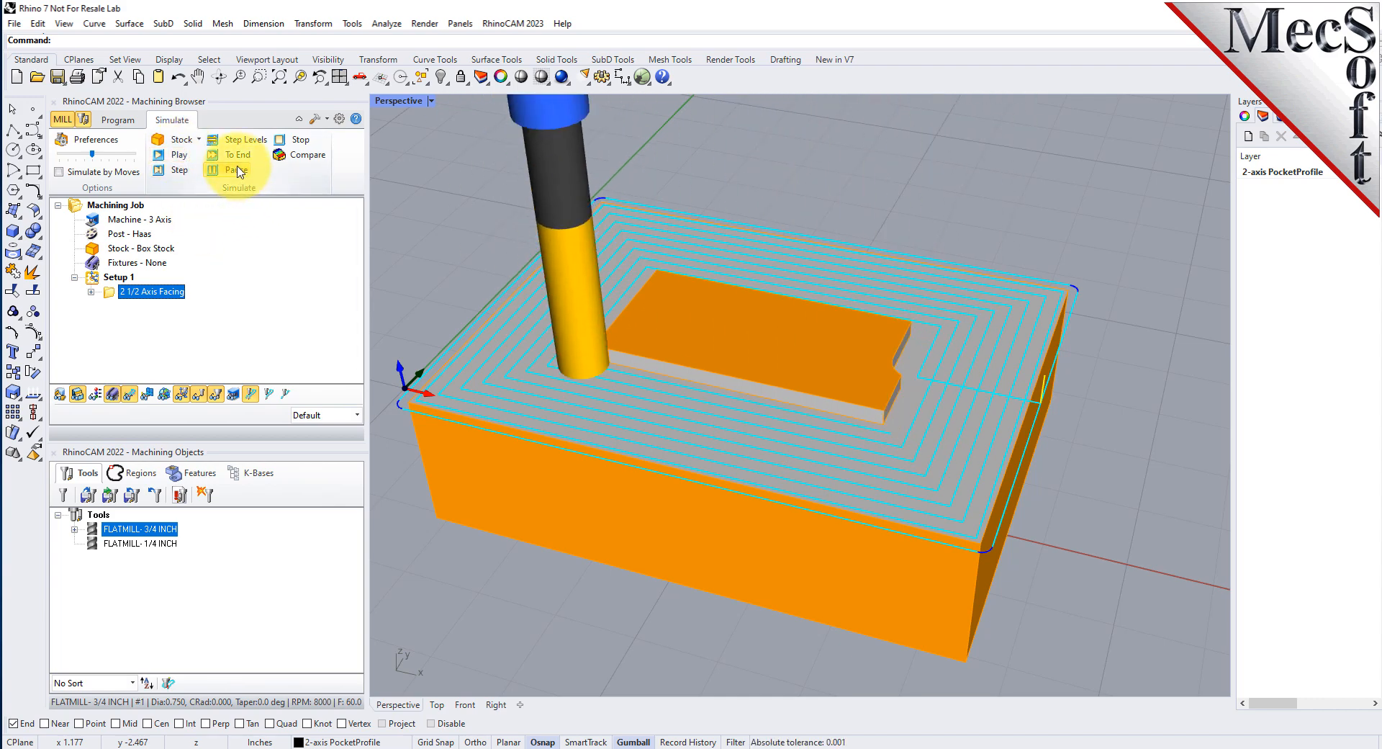
{"action": "left_click", "coordinate": [238, 154]}
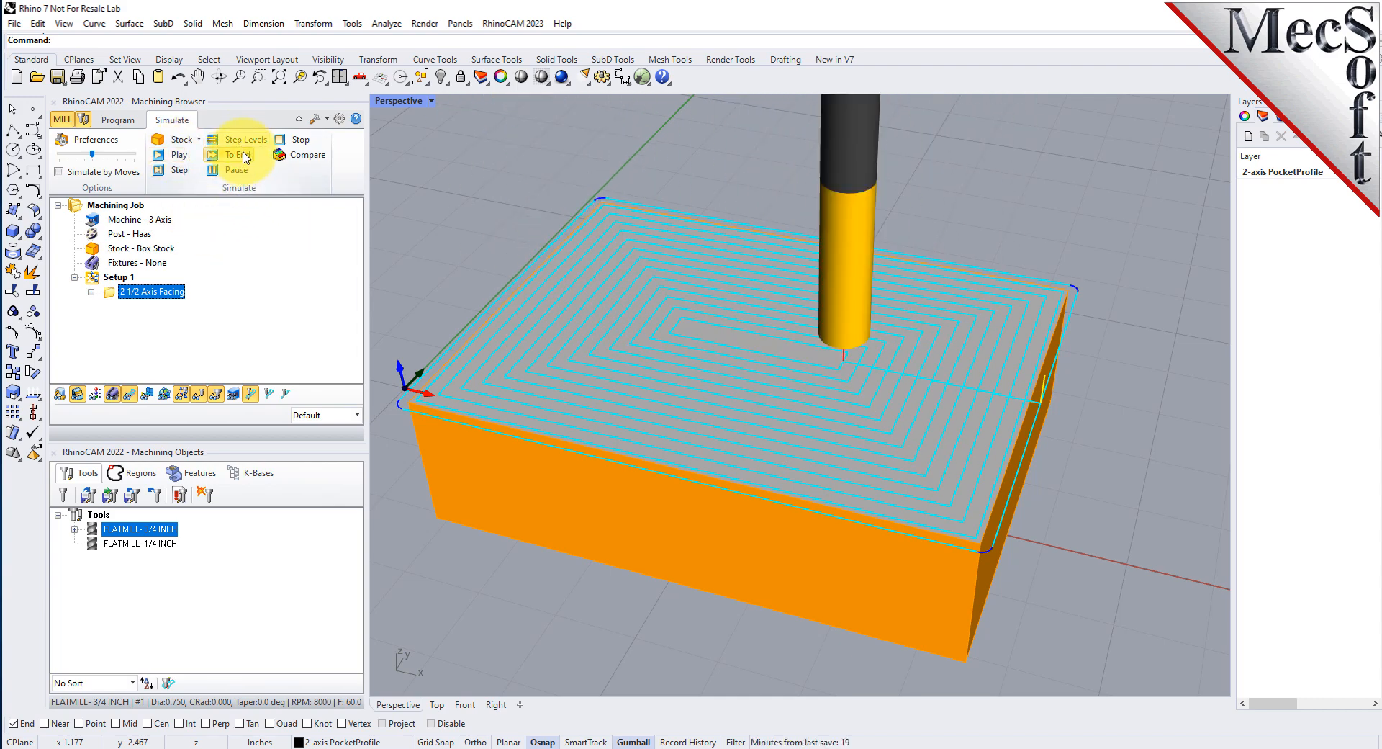
Hide the toolpath display and inspect the faced stock
{"action": "right_click_drag", "start_coordinate": [685, 408], "coordinate": [605, 410]}
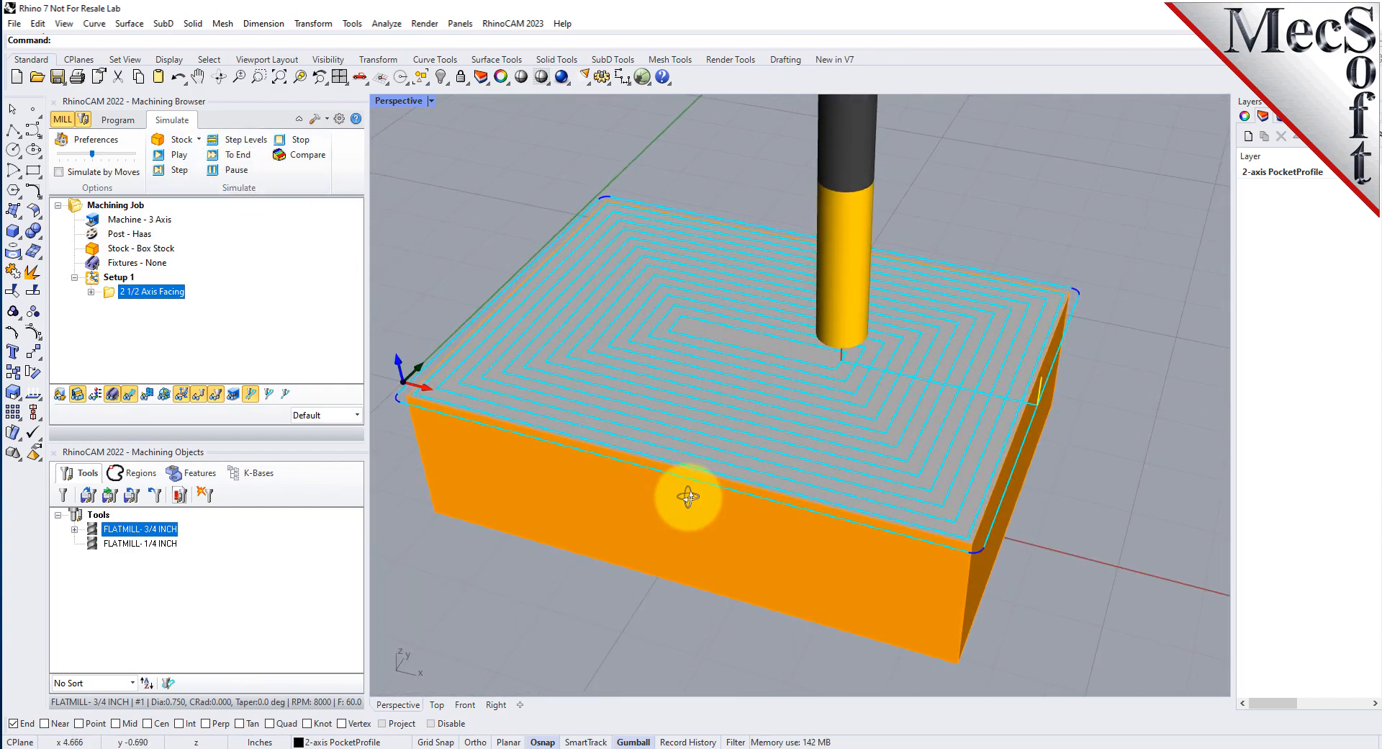
{"action": "left_click", "coordinate": [134, 397]}
{"action": "left_click", "coordinate": [133, 398]}
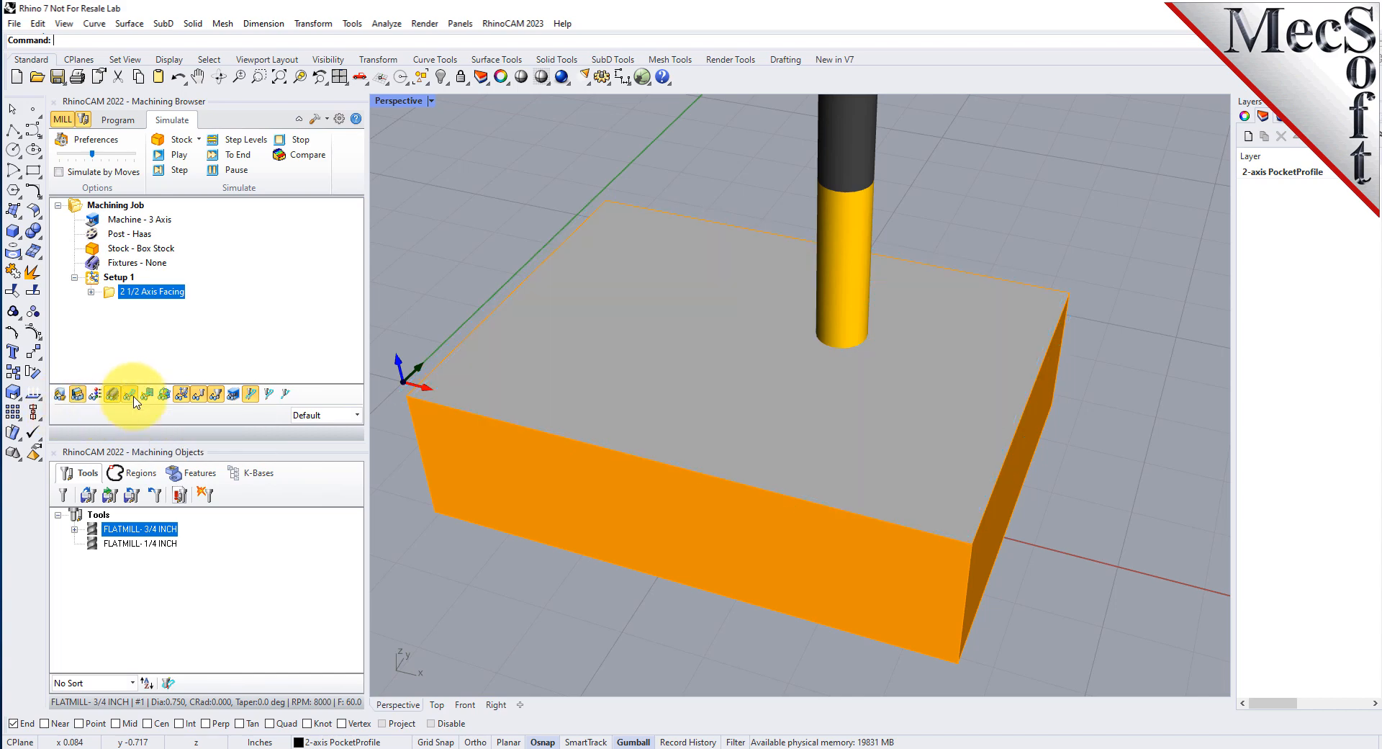
{"action": "left_click", "coordinate": [134, 397]}
{"action": "right_click_drag", "start_coordinate": [477, 422], "coordinate": [716, 357]}
{"action": "scroll", "coordinate": [719, 434], "scroll_direction": "down", "scroll_amount": 3}
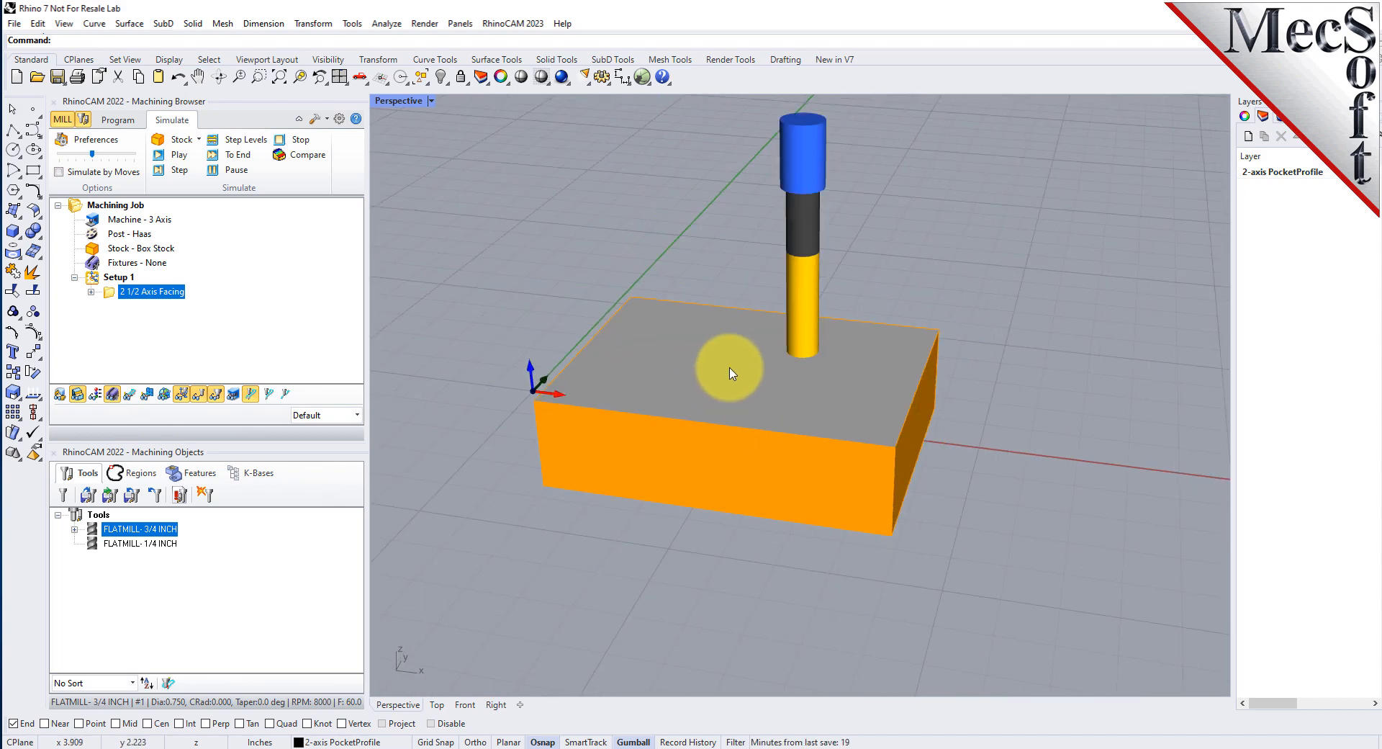
{"action": "scroll", "coordinate": [728, 366], "scroll_direction": "up", "scroll_amount": 2}
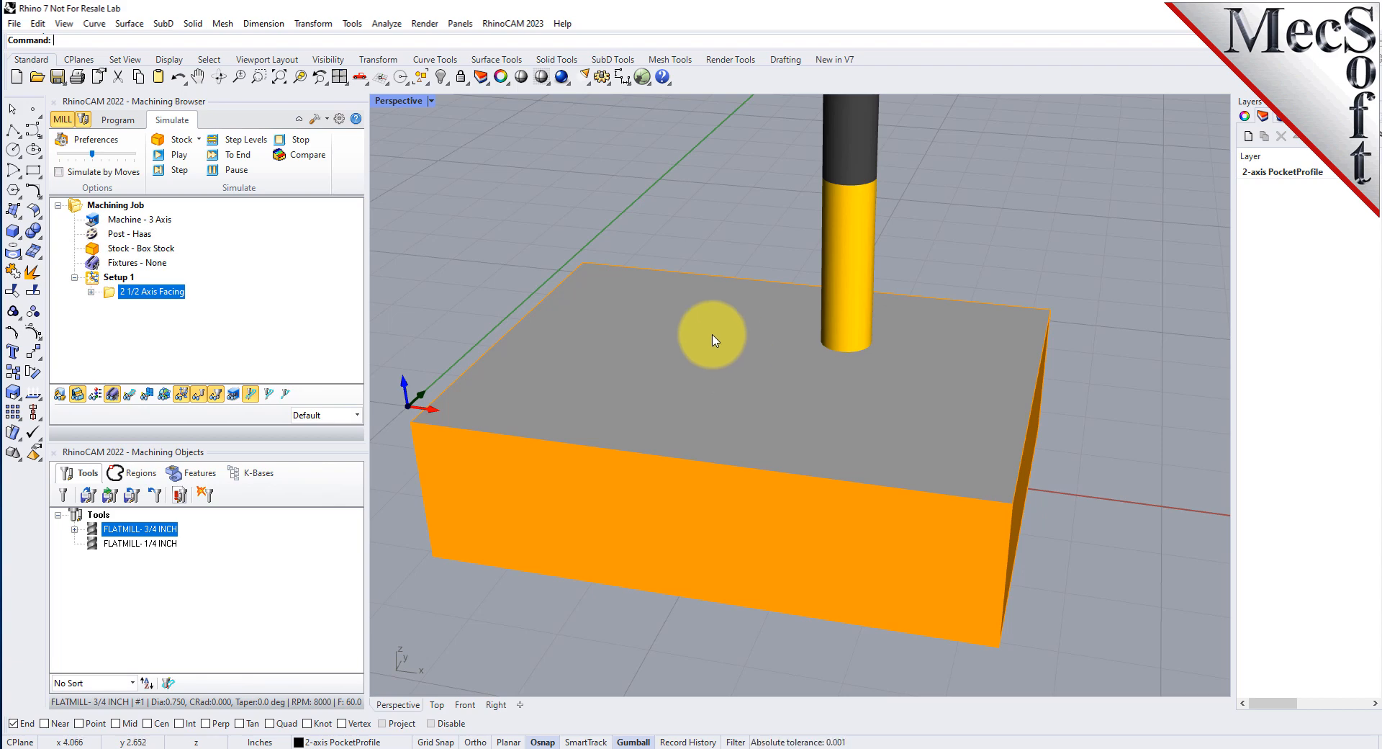
Create a 2 1/2 axis Pocketing operation using the predefined Flat Area Region 2 as its part region
{"action": "left_click", "coordinate": [135, 124]}
{"action": "left_click", "coordinate": [212, 154]}
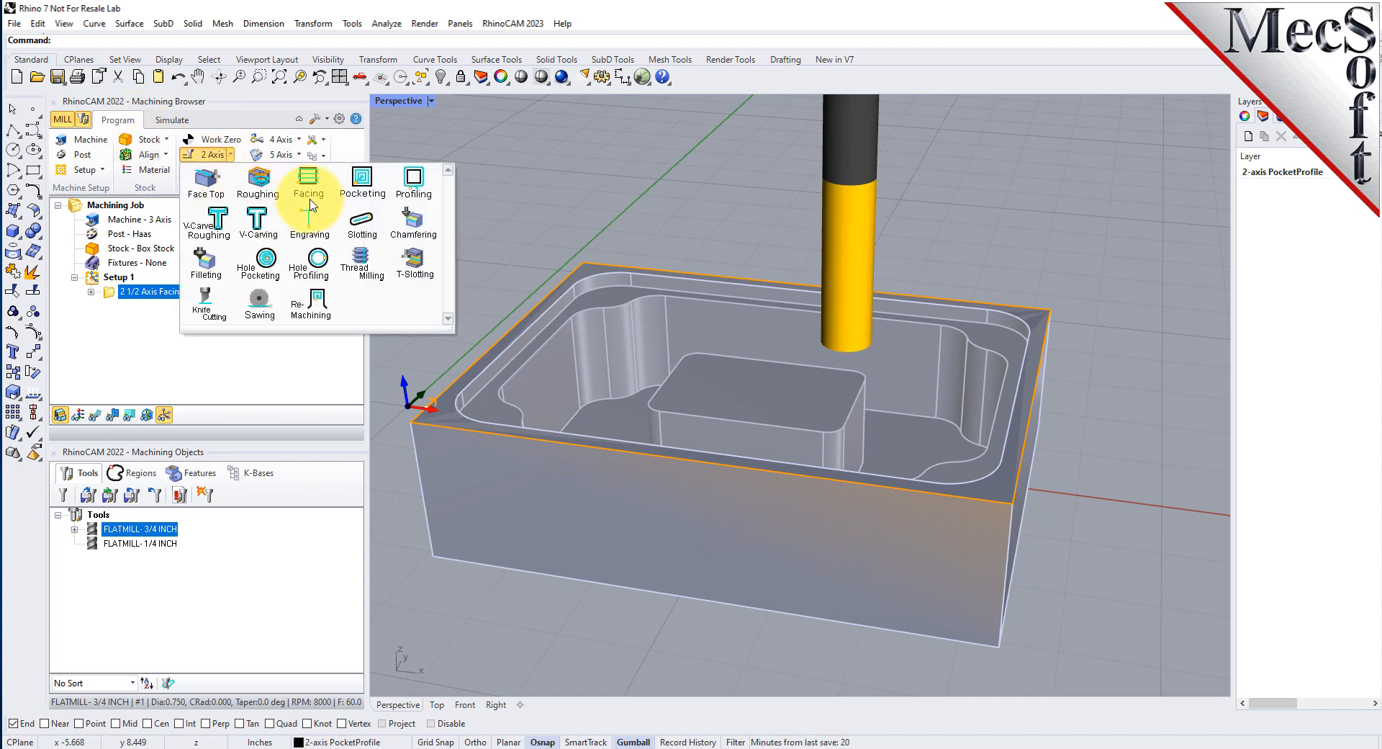
{"action": "left_click", "coordinate": [373, 197]}
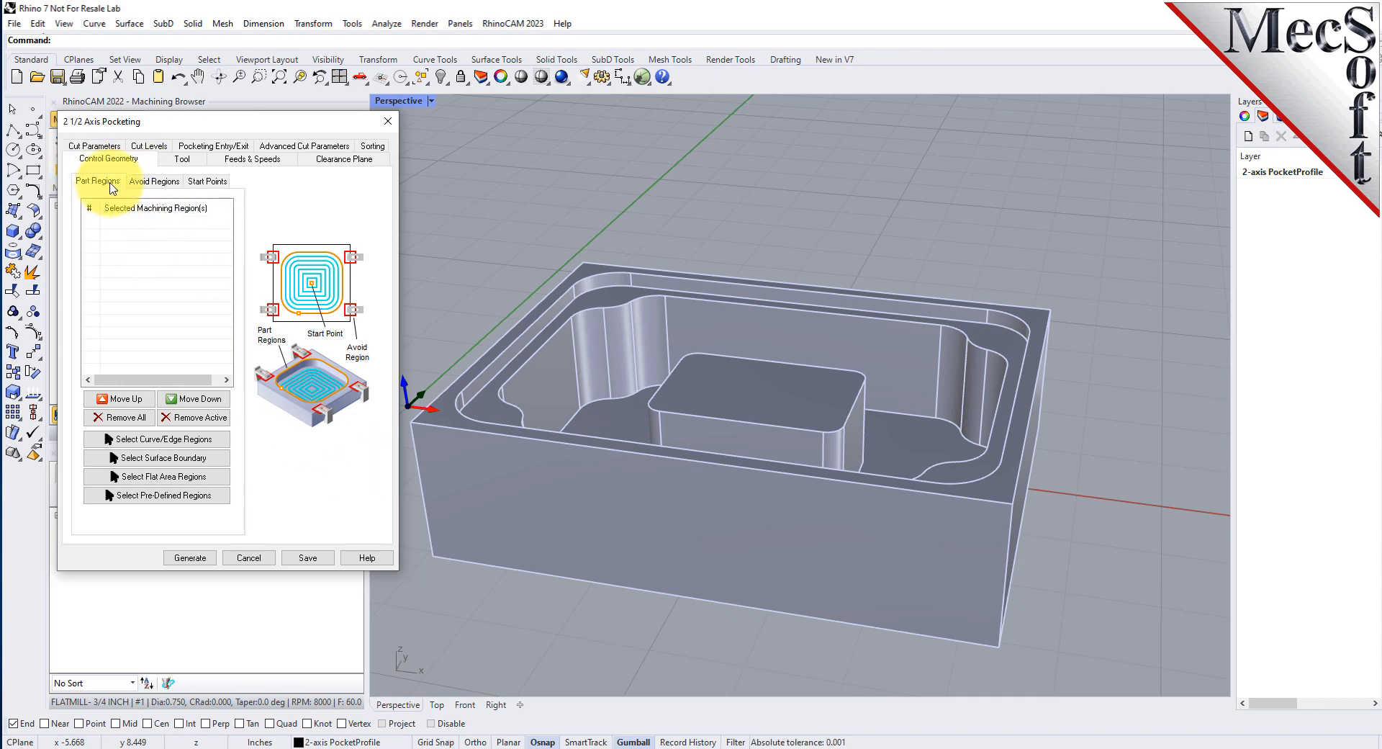
{"action": "left_click", "coordinate": [167, 503]}
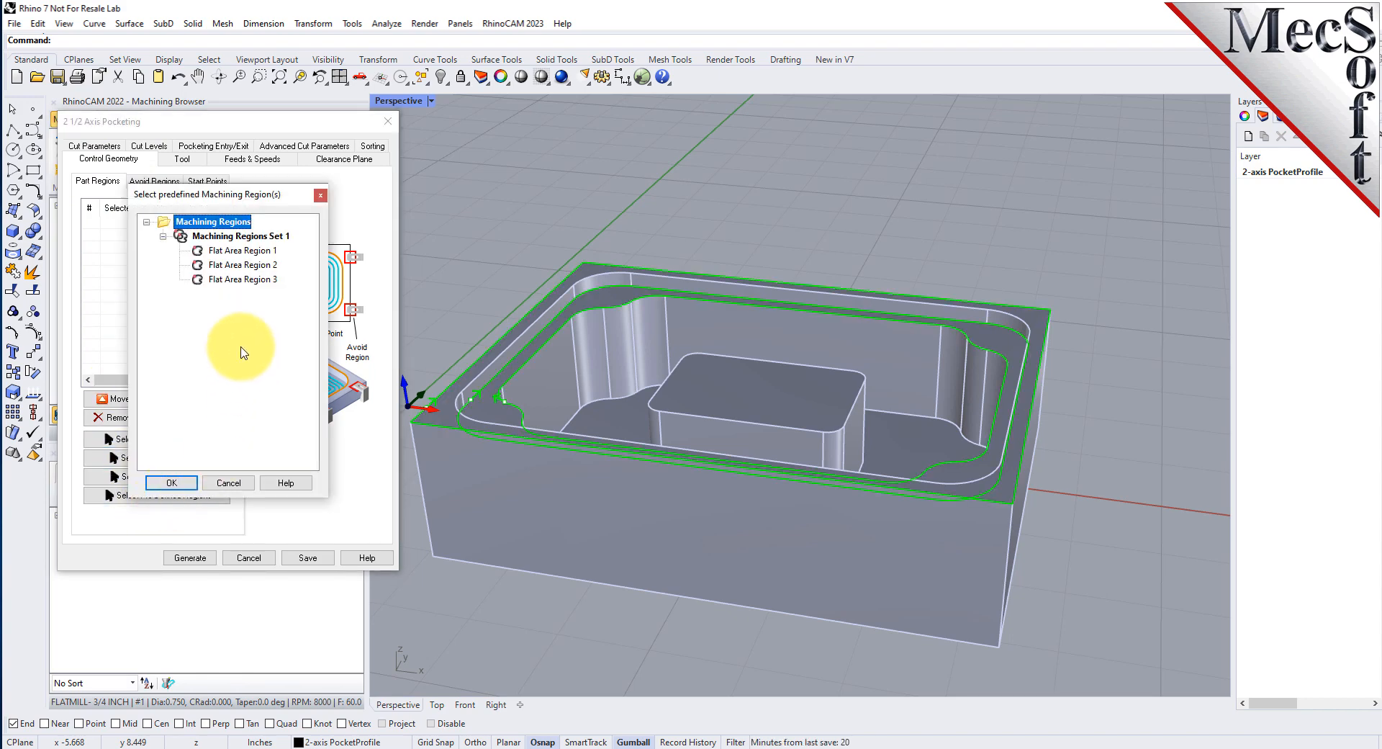
{"action": "left_click", "coordinate": [262, 267]}
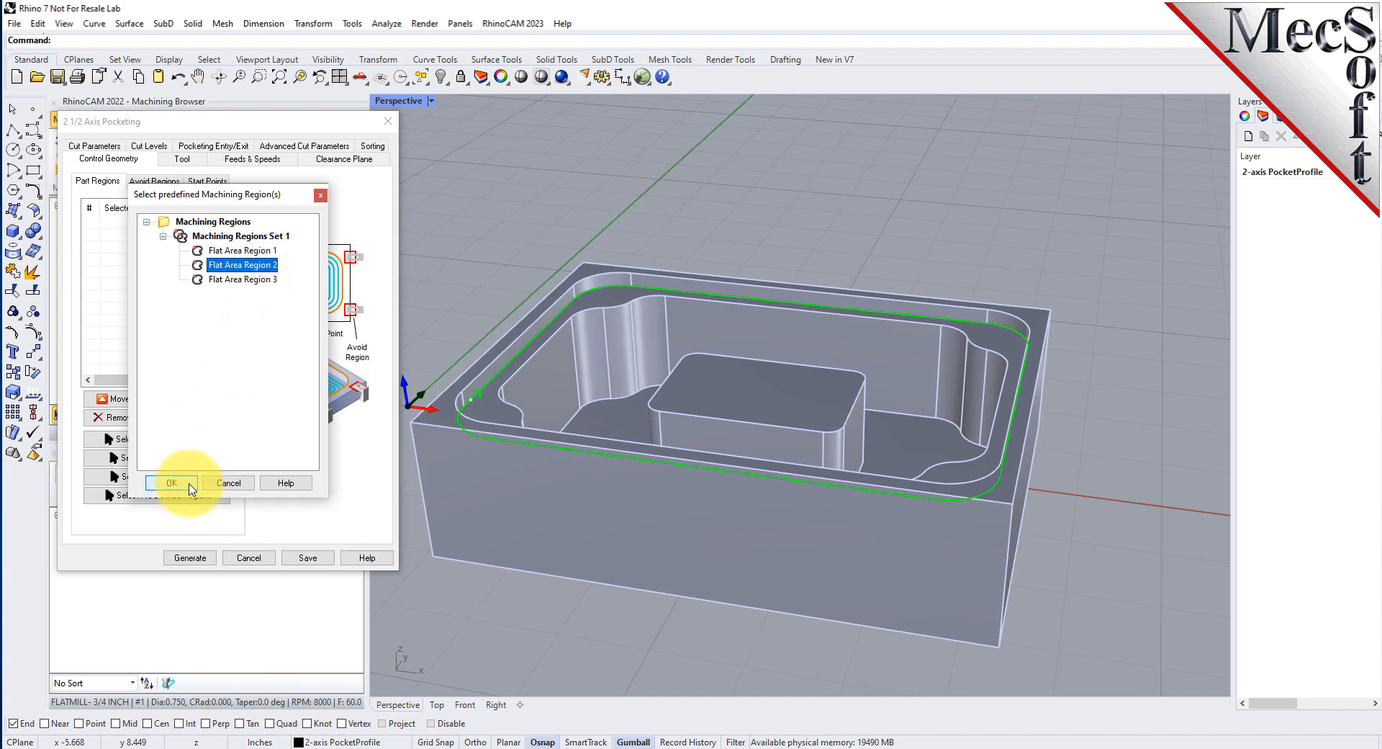
{"action": "left_click", "coordinate": [190, 486]}
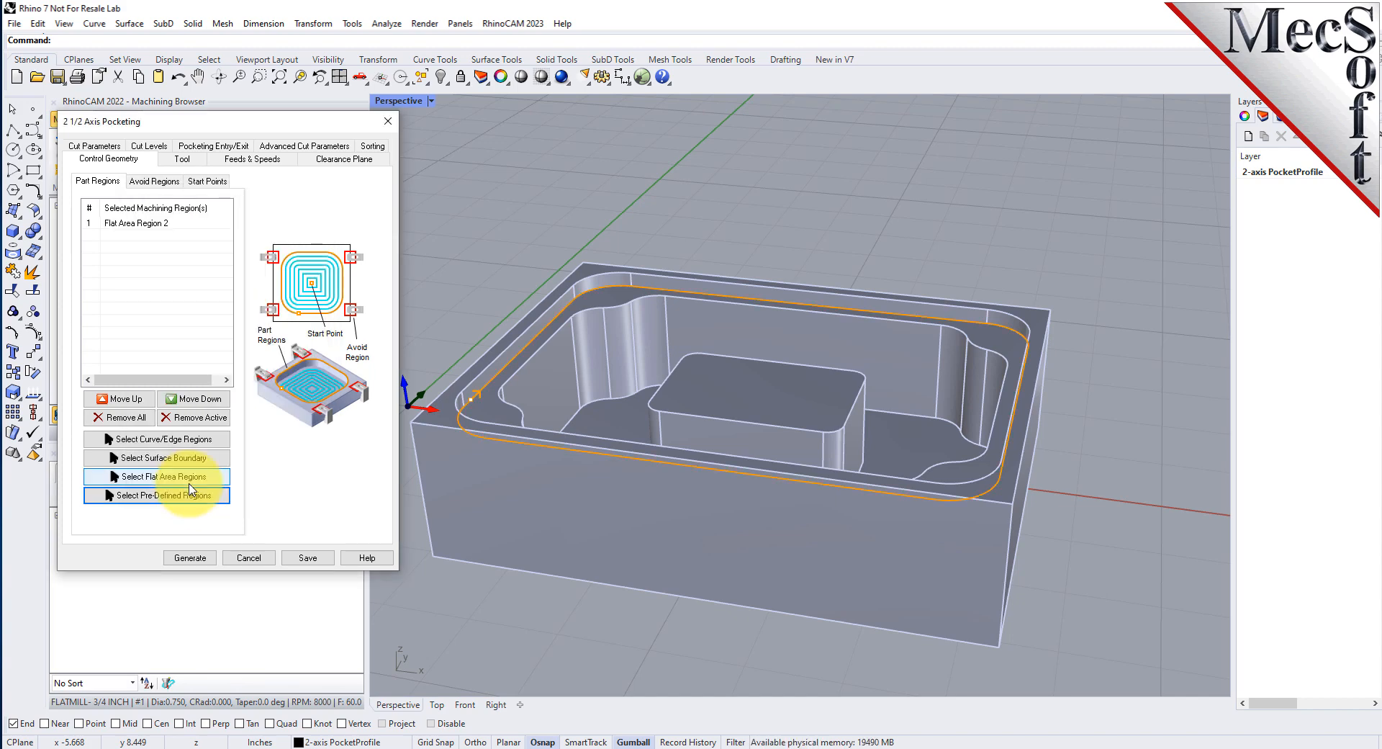
{"action": "left_click", "coordinate": [141, 222]}
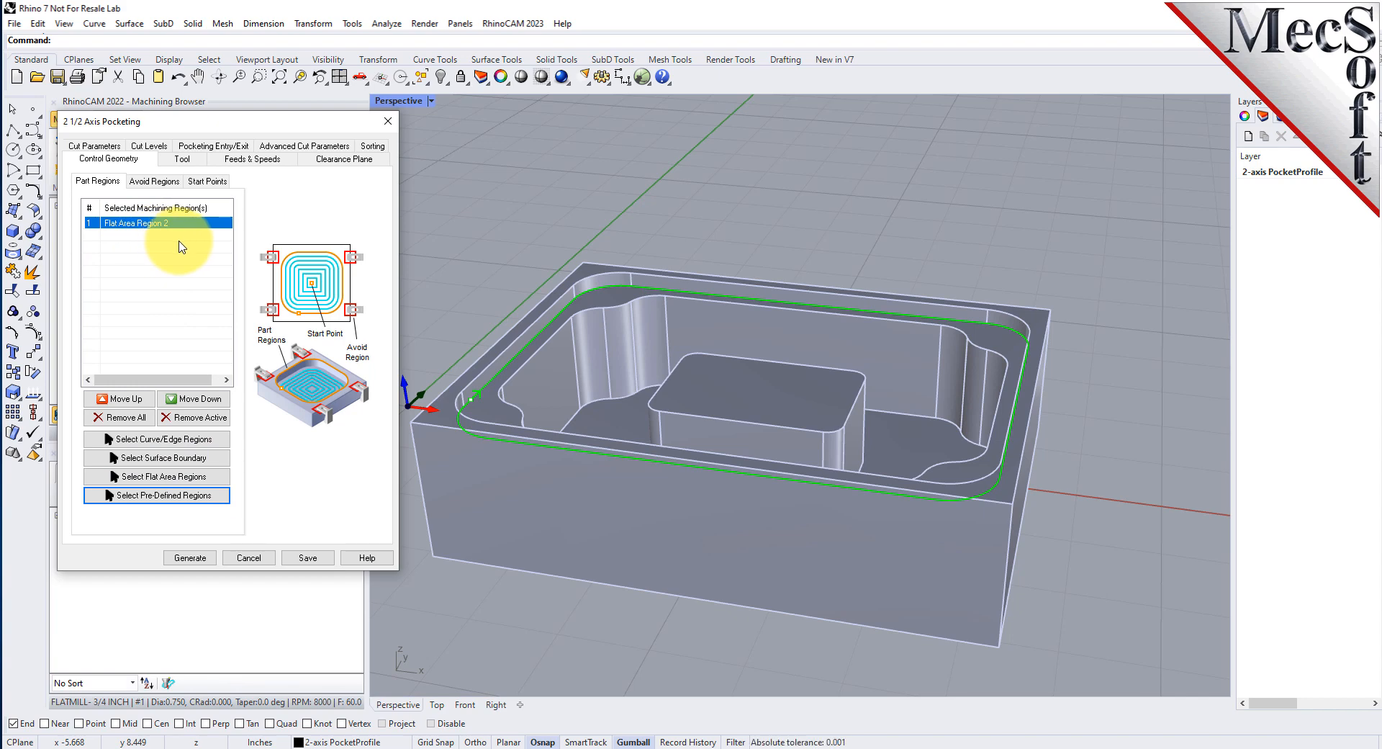
Keep the 3/4 inch flat mill for pocketing and set tolerance 0.001, stock 0 and the Offset cut pattern
{"action": "left_click", "coordinate": [185, 159]}
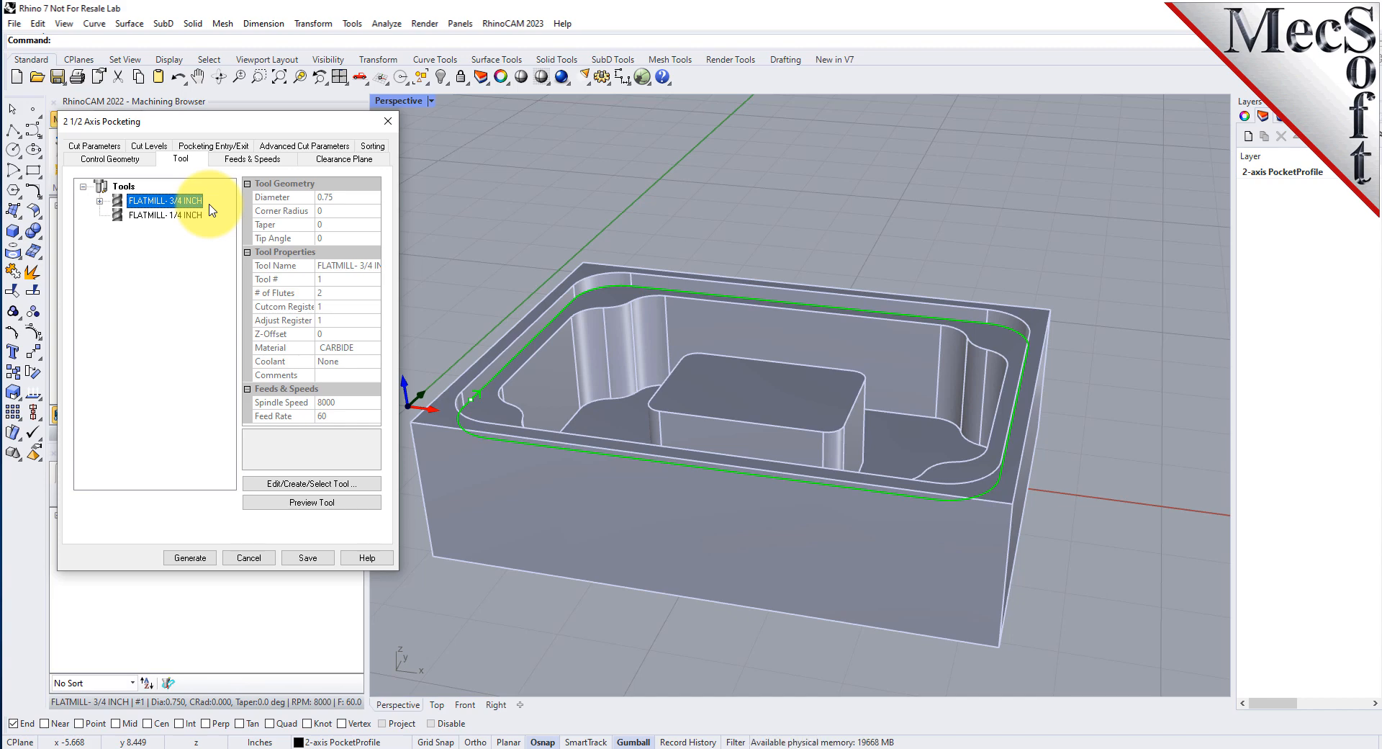
{"action": "left_click", "coordinate": [93, 145]}
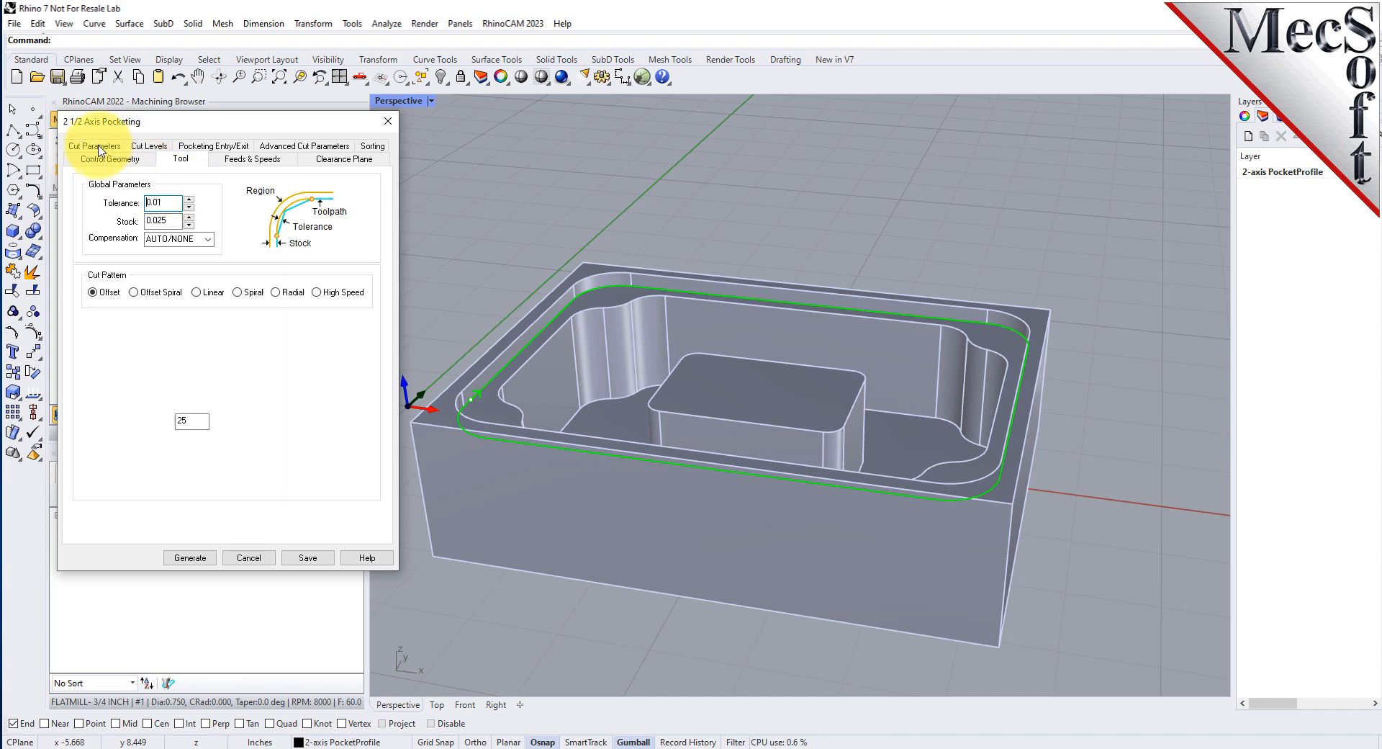
{"action": "left_click_drag", "start_coordinate": [178, 202], "coordinate": [127, 203]}
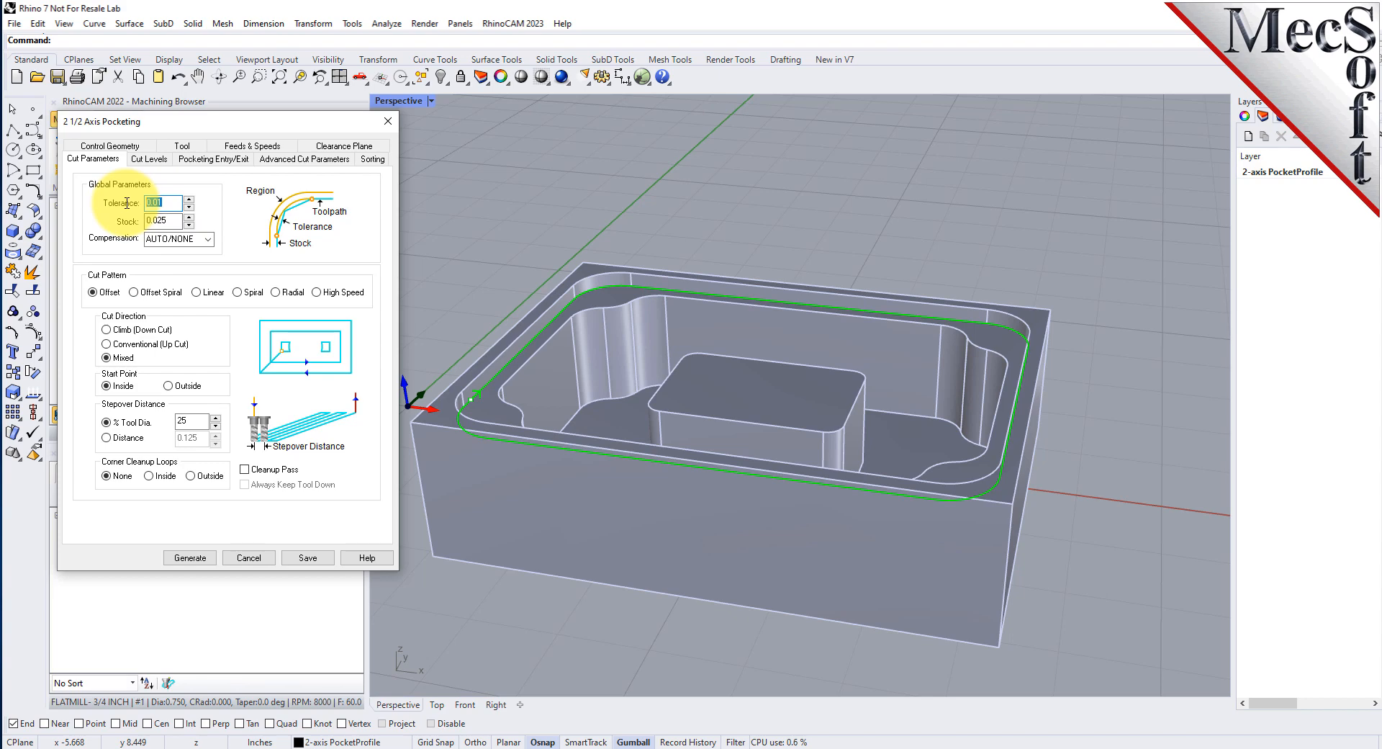
{"action": "type", "text": "0.001"}
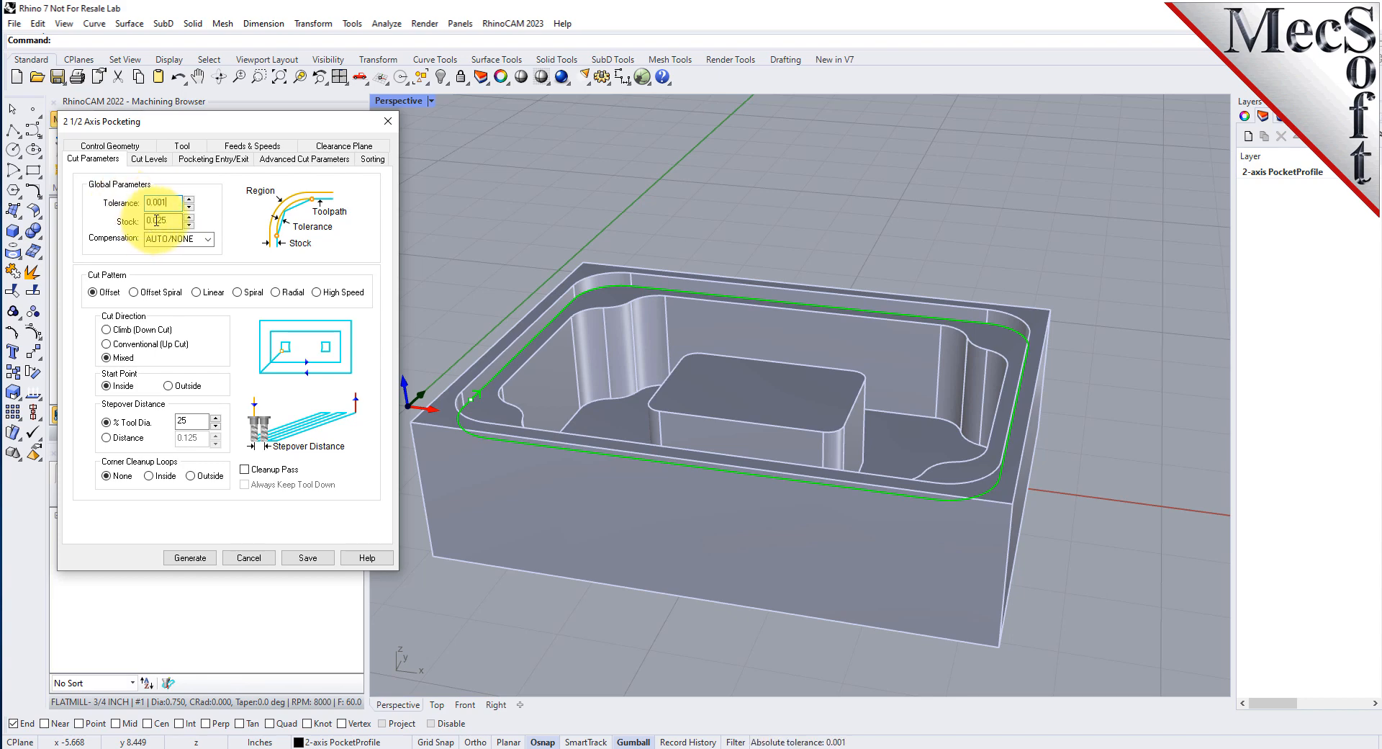
{"action": "left_click_drag", "start_coordinate": [180, 220], "coordinate": [140, 230]}
{"action": "type", "text": "0"}
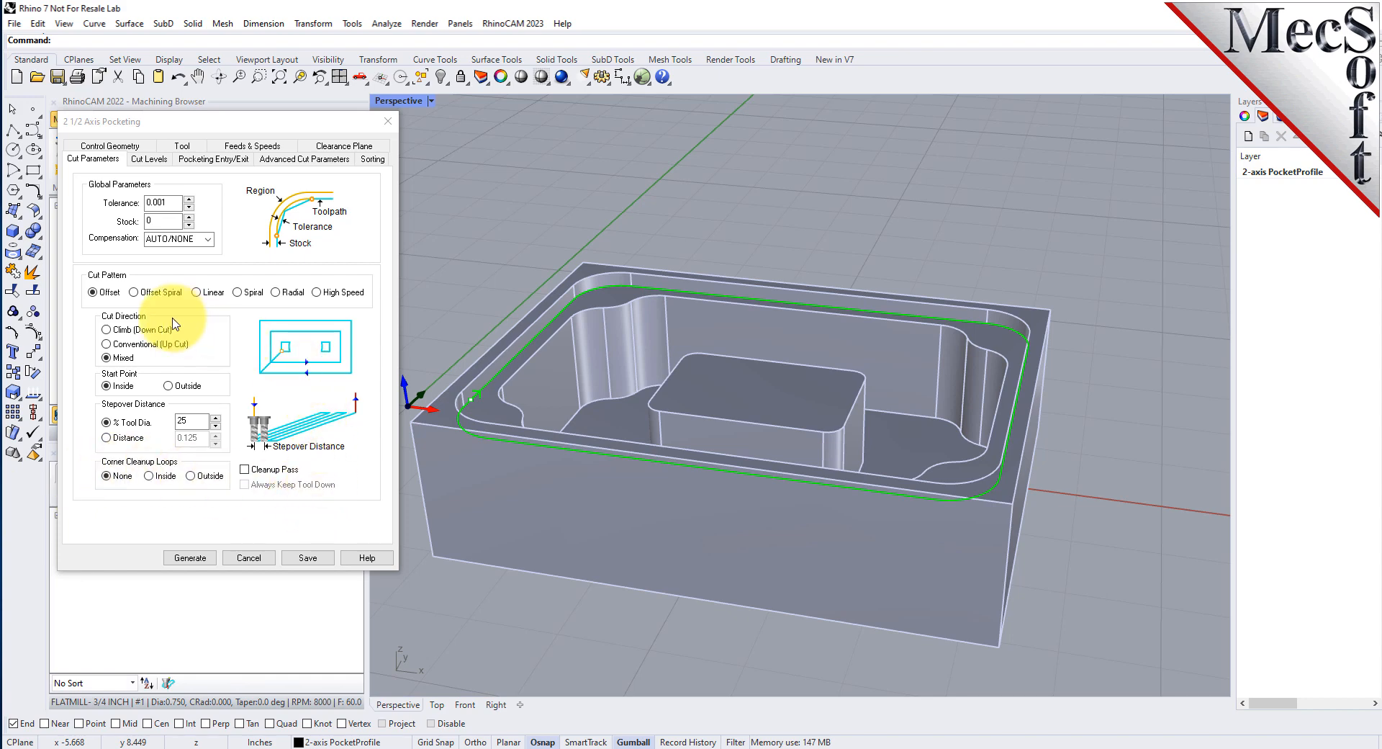
{"action": "left_click", "coordinate": [96, 292]}
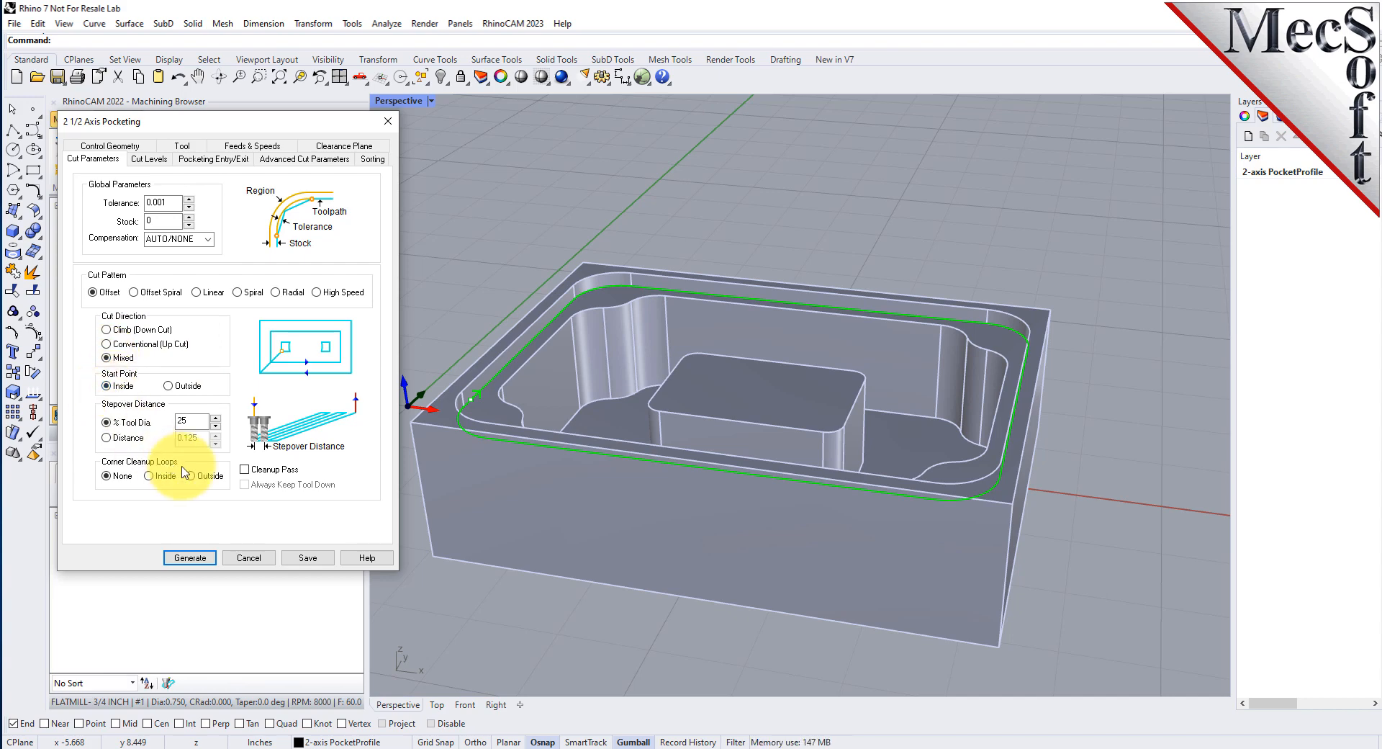
Set the pocketing stepover to 50% of the tool diameter and enable the cleanup pass
{"action": "double_click", "coordinate": [184, 421]}
{"action": "type", "text": "5"}
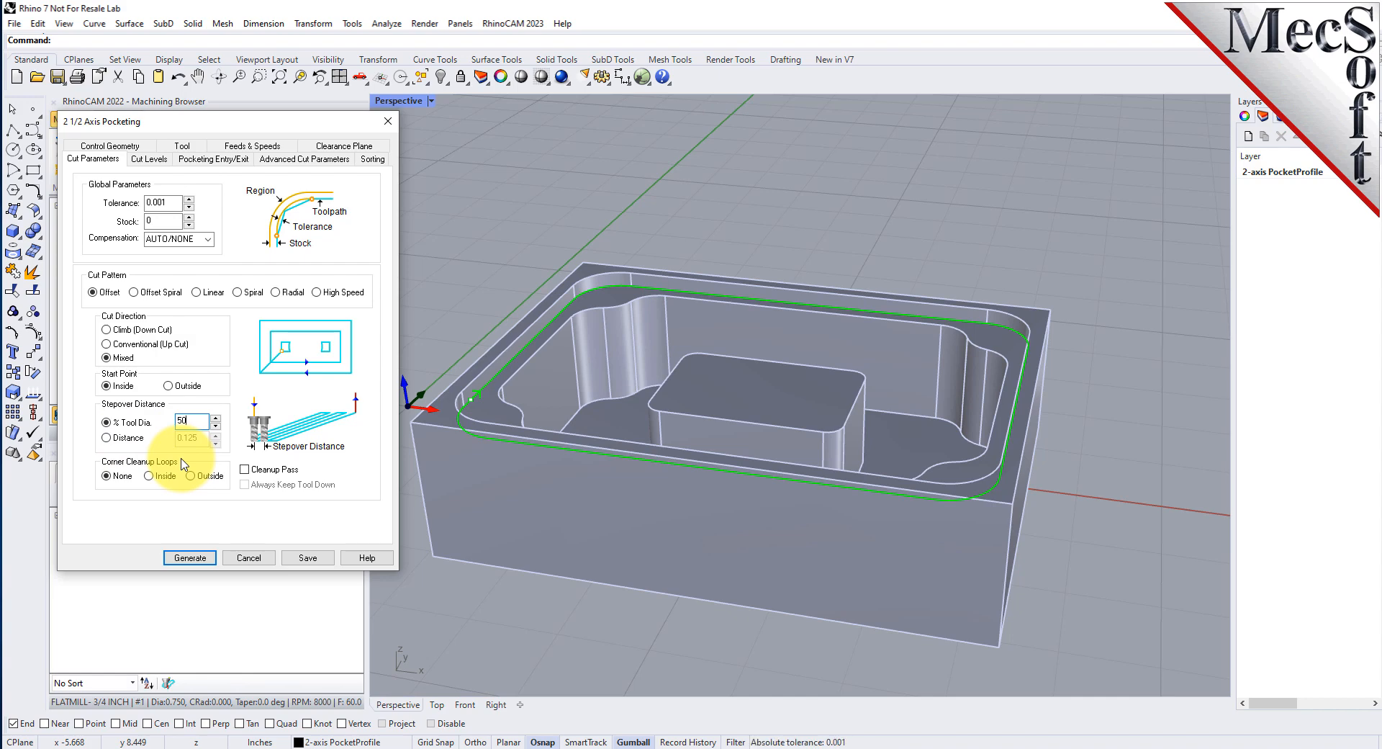
{"action": "left_click", "coordinate": [244, 469]}
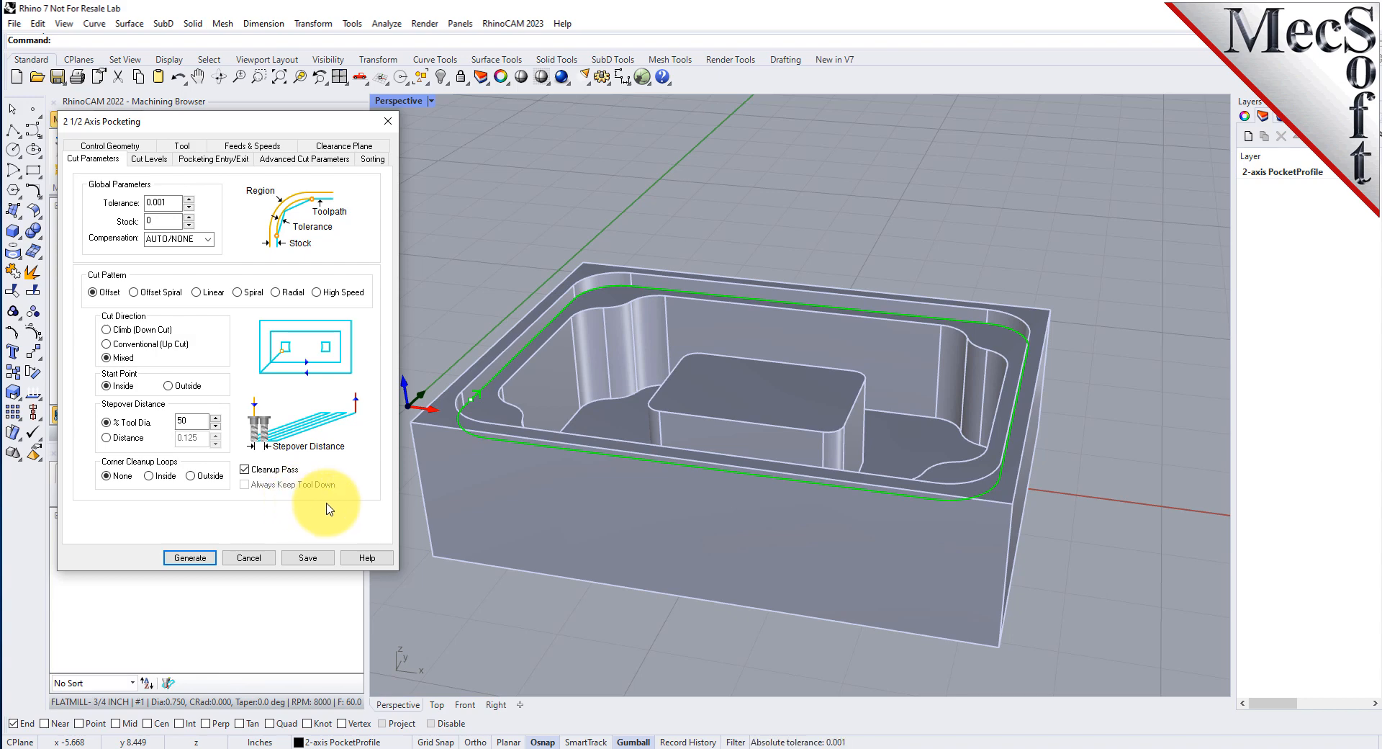
Locate the cut geometry at the bottom, set the total cut depth to 0.25, and generate the pocketing operation
{"action": "left_click", "coordinate": [148, 159]}
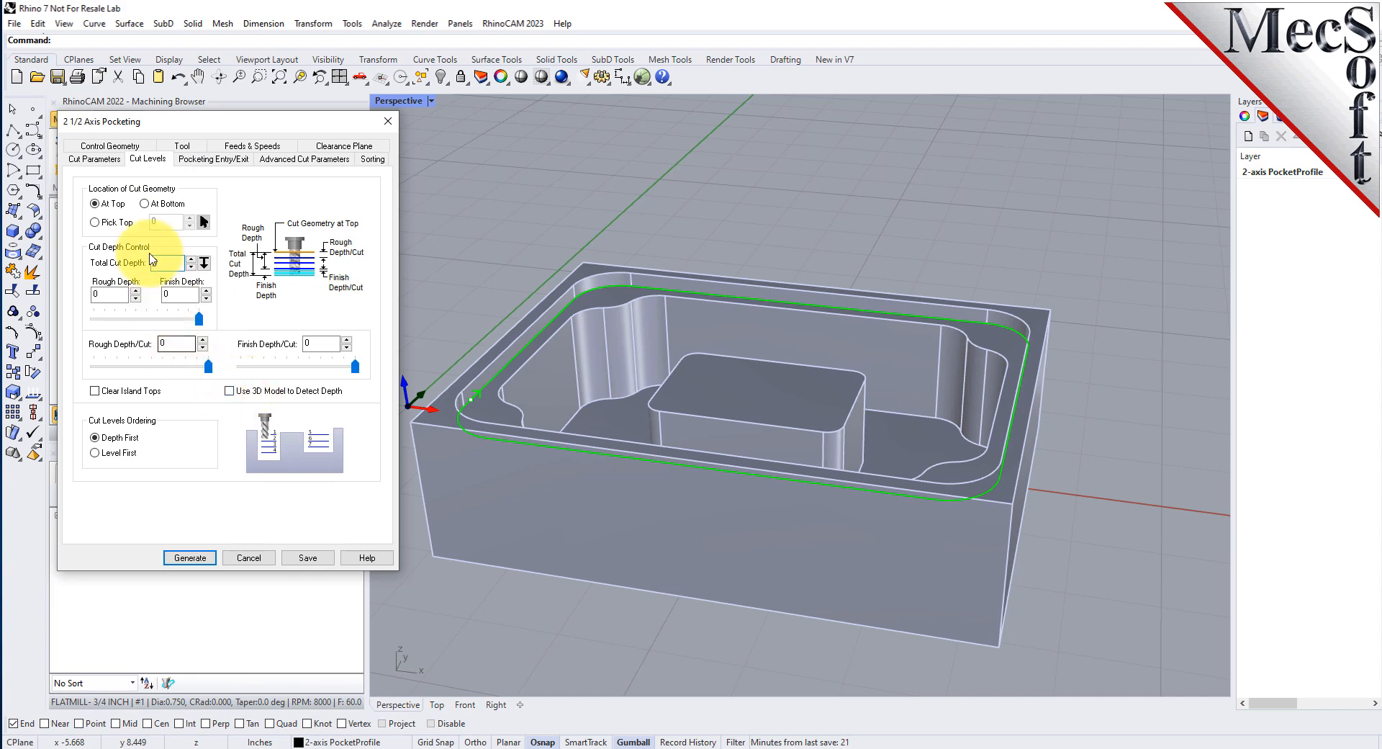
{"action": "left_click", "coordinate": [143, 204]}
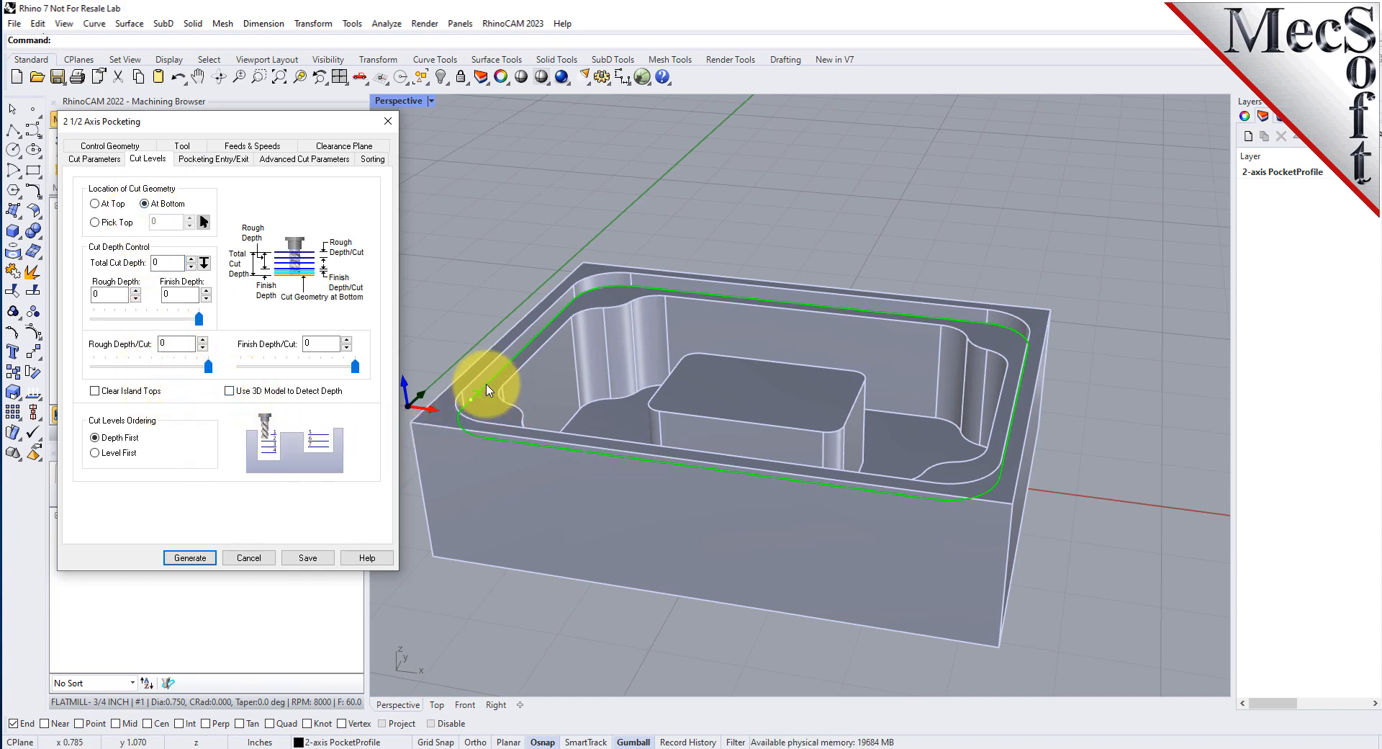
{"action": "right_click_drag", "start_coordinate": [485, 407], "coordinate": [580, 416]}
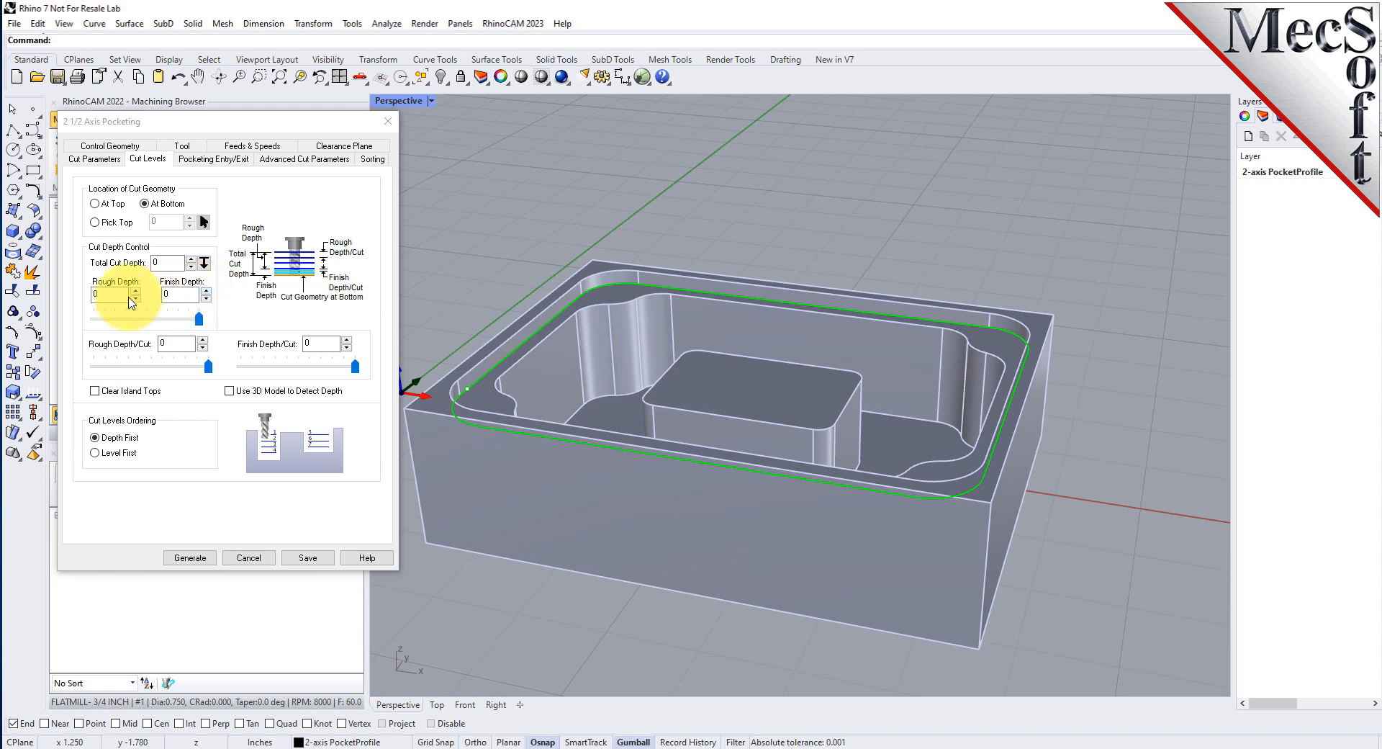
{"action": "left_click", "coordinate": [120, 271]}
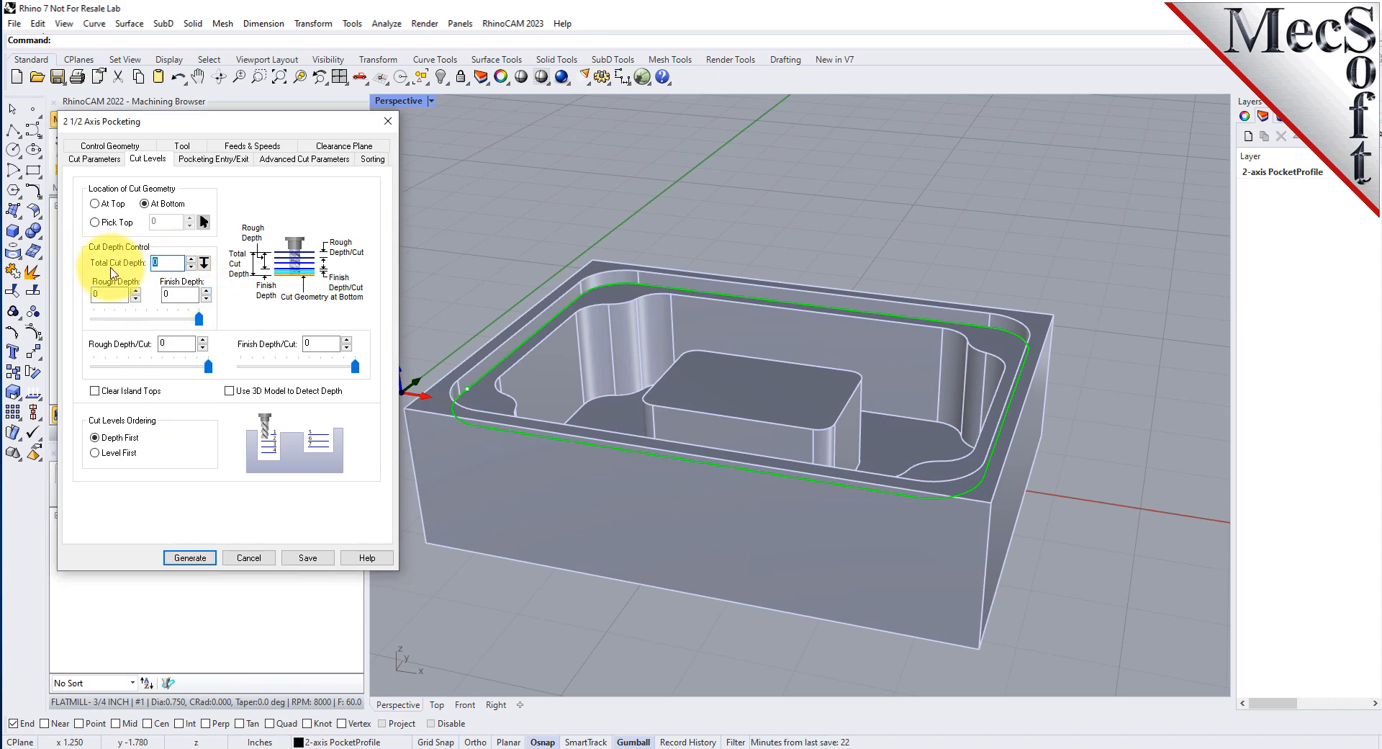
{"action": "type", "text": "0.25"}
{"action": "left_click_drag", "start_coordinate": [176, 344], "coordinate": [185, 361]}
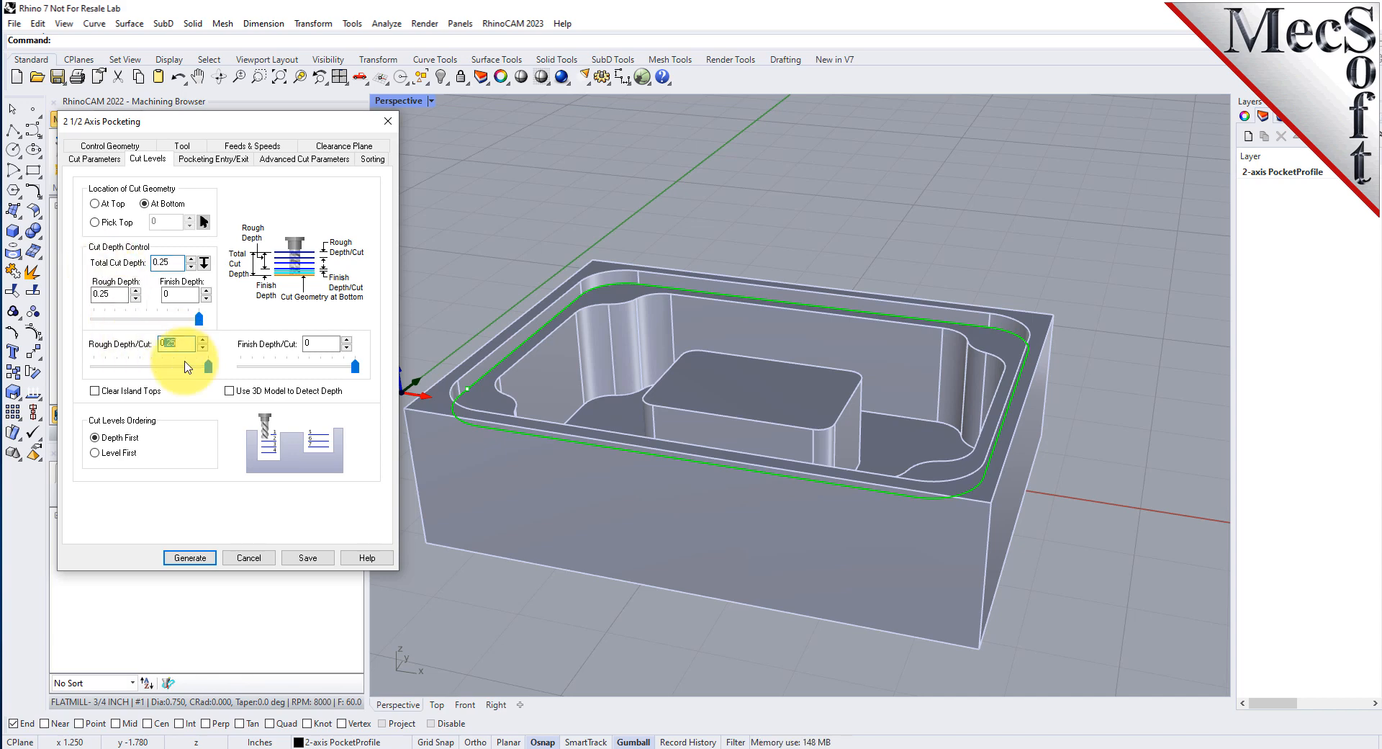
{"action": "left_click", "coordinate": [189, 557]}
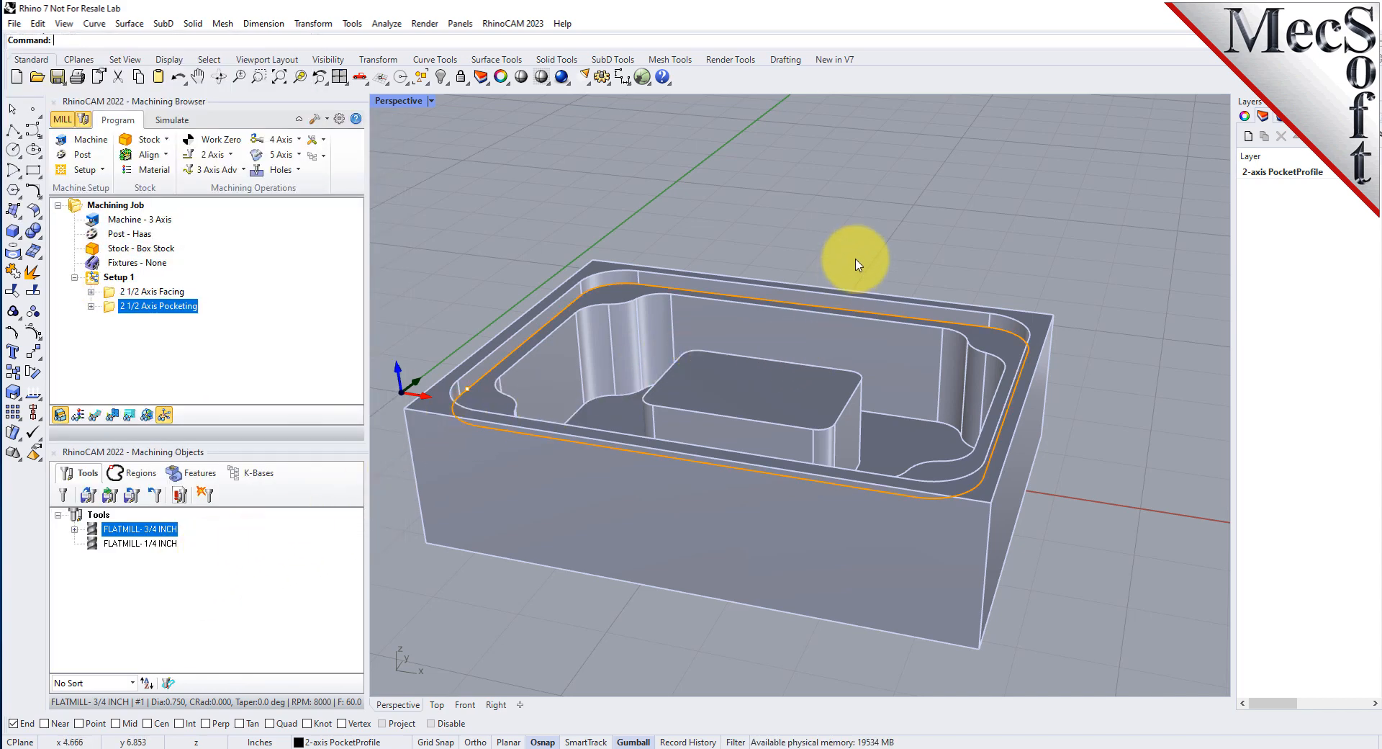
Display the generated pocketing toolpath on the part and inspect it
{"action": "scroll", "coordinate": [857, 262], "scroll_direction": "down", "scroll_amount": 2}
{"action": "scroll", "coordinate": [738, 366], "scroll_direction": "up", "scroll_amount": 2}
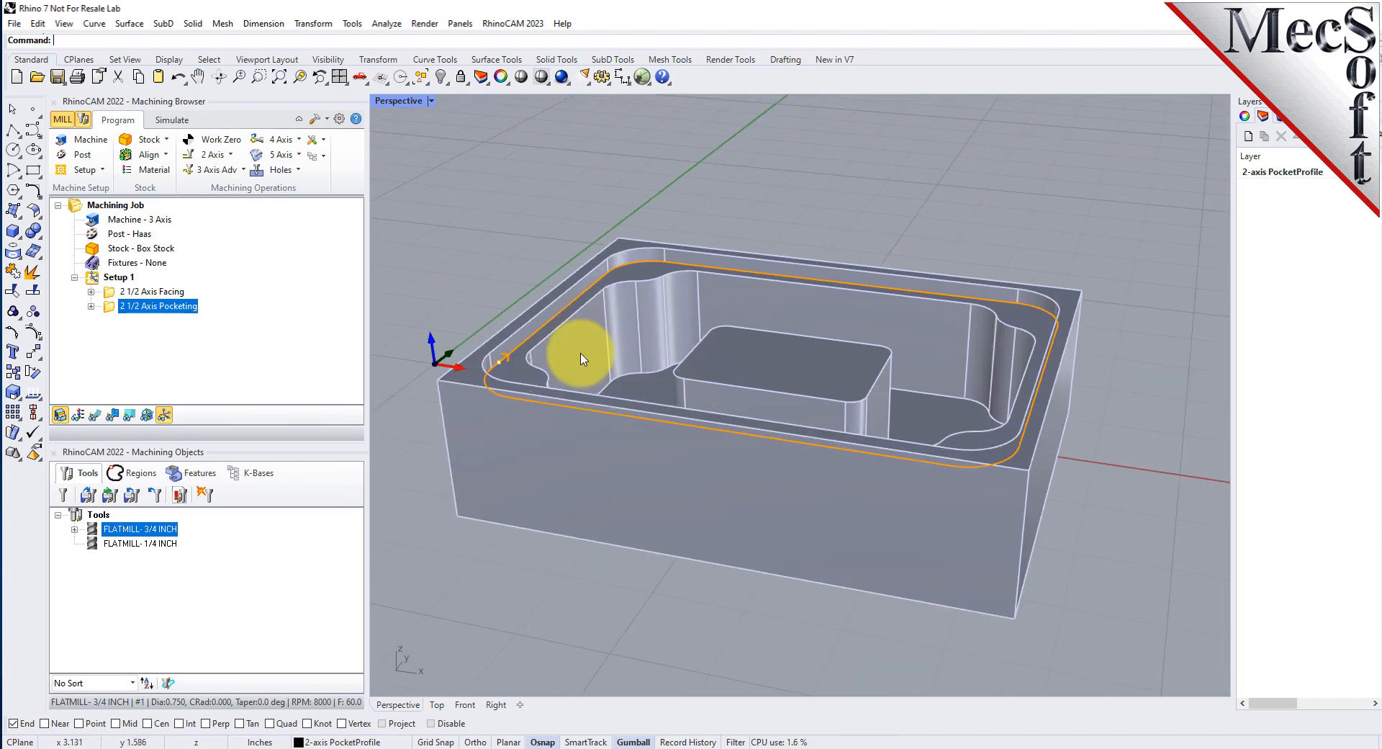
{"action": "left_click", "coordinate": [95, 415]}
{"action": "mouse_move", "coordinate": [771, 403]}
{"action": "right_mouse_down"}
{"action": "mouse_move", "coordinate": [773, 482]}
{"action": "mouse_move", "coordinate": [771, 370]}
{"action": "mouse_move", "coordinate": [771, 395]}
{"action": "right_mouse_up"}
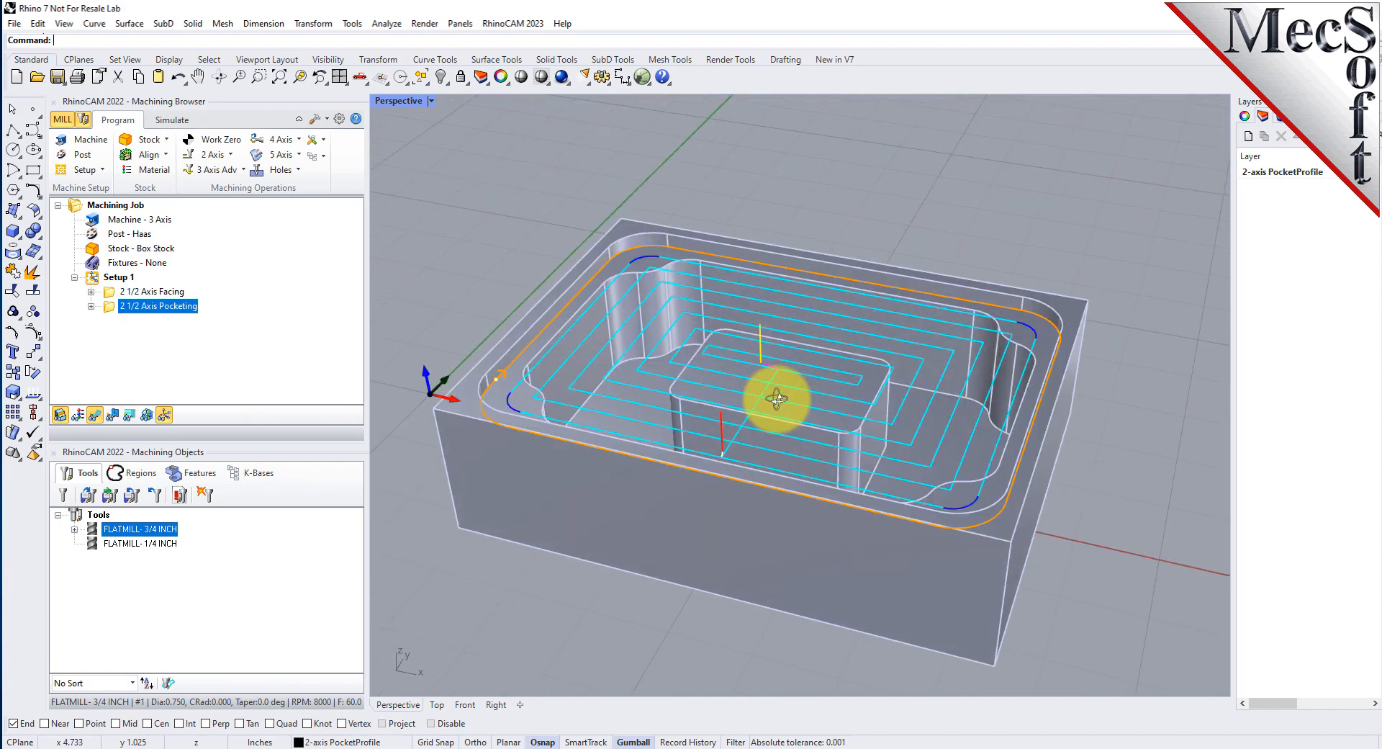
Simulate the pocketing operation on the faced stock and inspect the resulting cut
{"action": "left_click", "coordinate": [176, 121]}
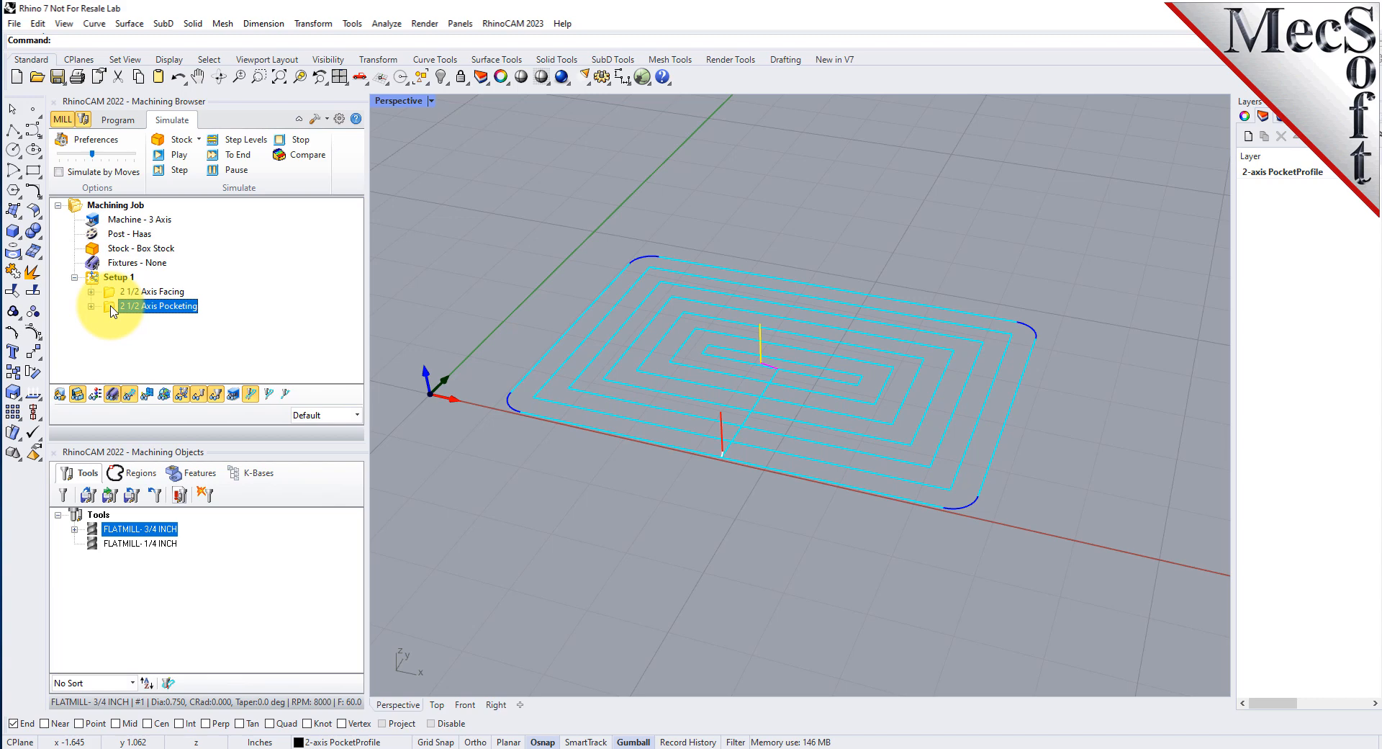
{"action": "left_click", "coordinate": [175, 156]}
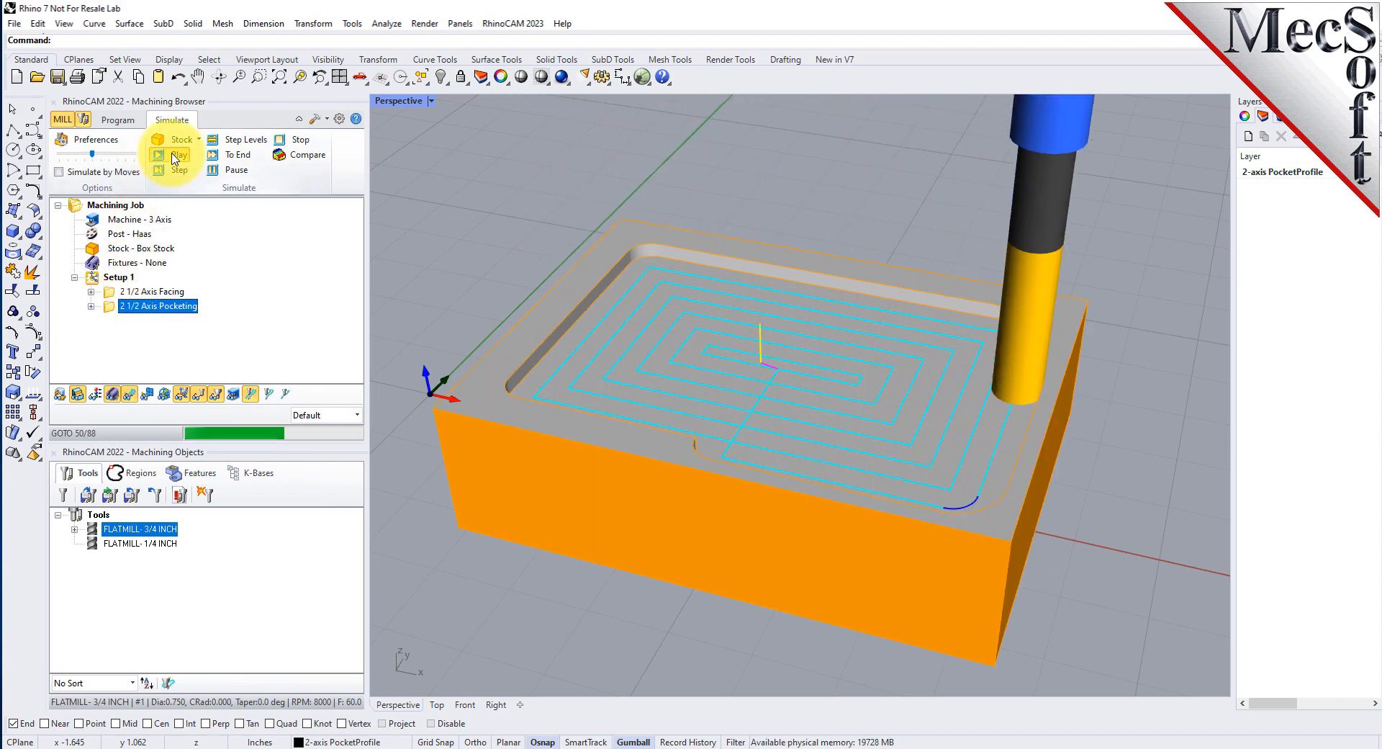
{"action": "mouse_move", "coordinate": [842, 512]}
{"action": "right_mouse_down"}
{"action": "mouse_move", "coordinate": [747, 579]}
{"action": "mouse_move", "coordinate": [755, 372]}
{"action": "mouse_move", "coordinate": [694, 462]}
{"action": "mouse_move", "coordinate": [781, 509]}
{"action": "mouse_move", "coordinate": [850, 481]}
{"action": "mouse_move", "coordinate": [827, 496]}
{"action": "right_mouse_up"}
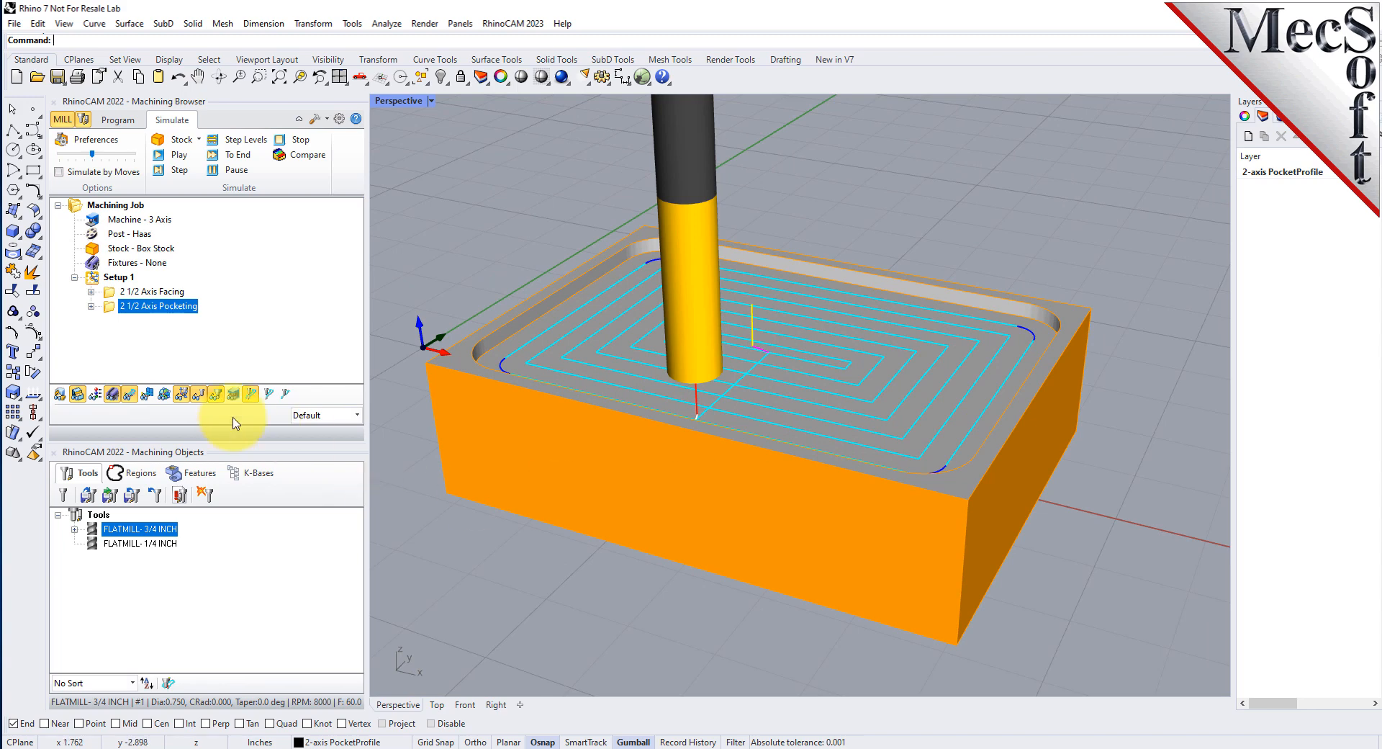
Return to programming and duplicate the 2 1/2 Axis Pocketing operation under Setup 1 by copying and pasting it
{"action": "left_click", "coordinate": [133, 124]}
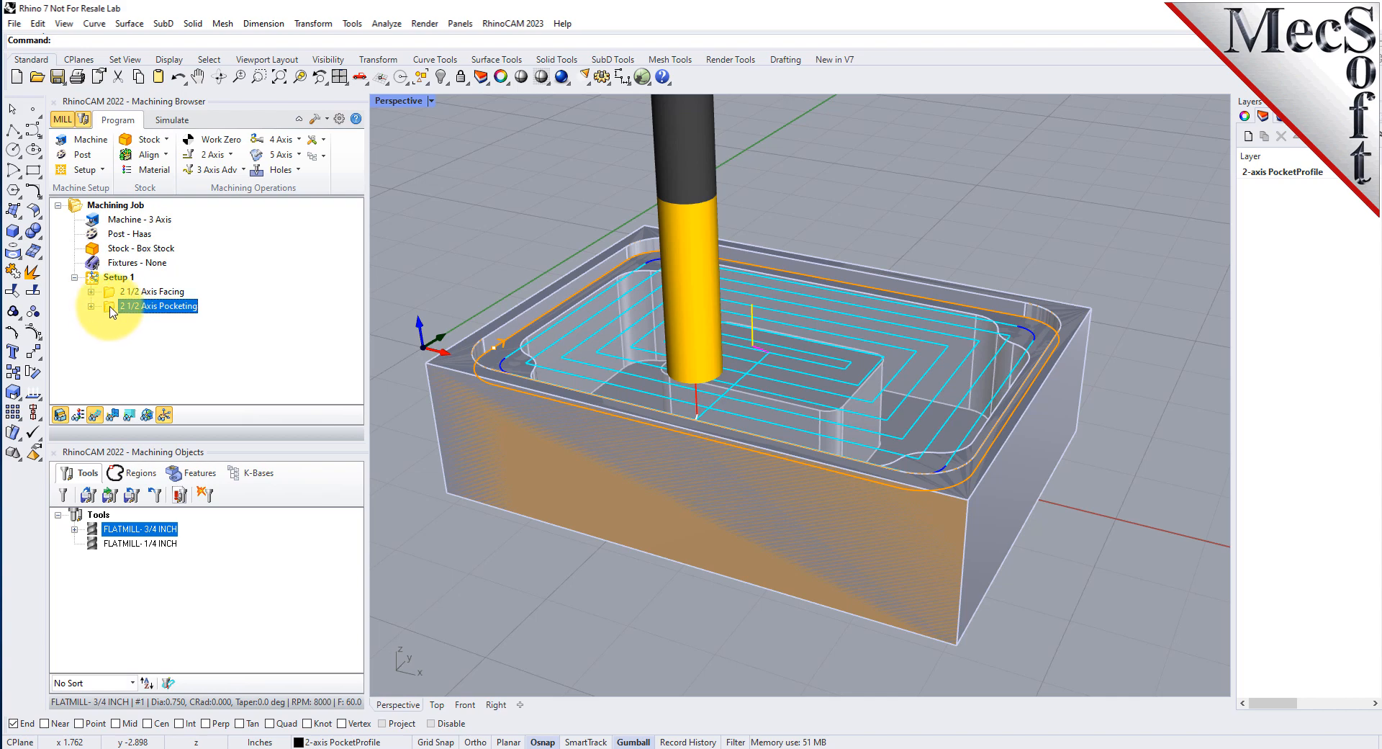
{"action": "right_click", "coordinate": [186, 314]}
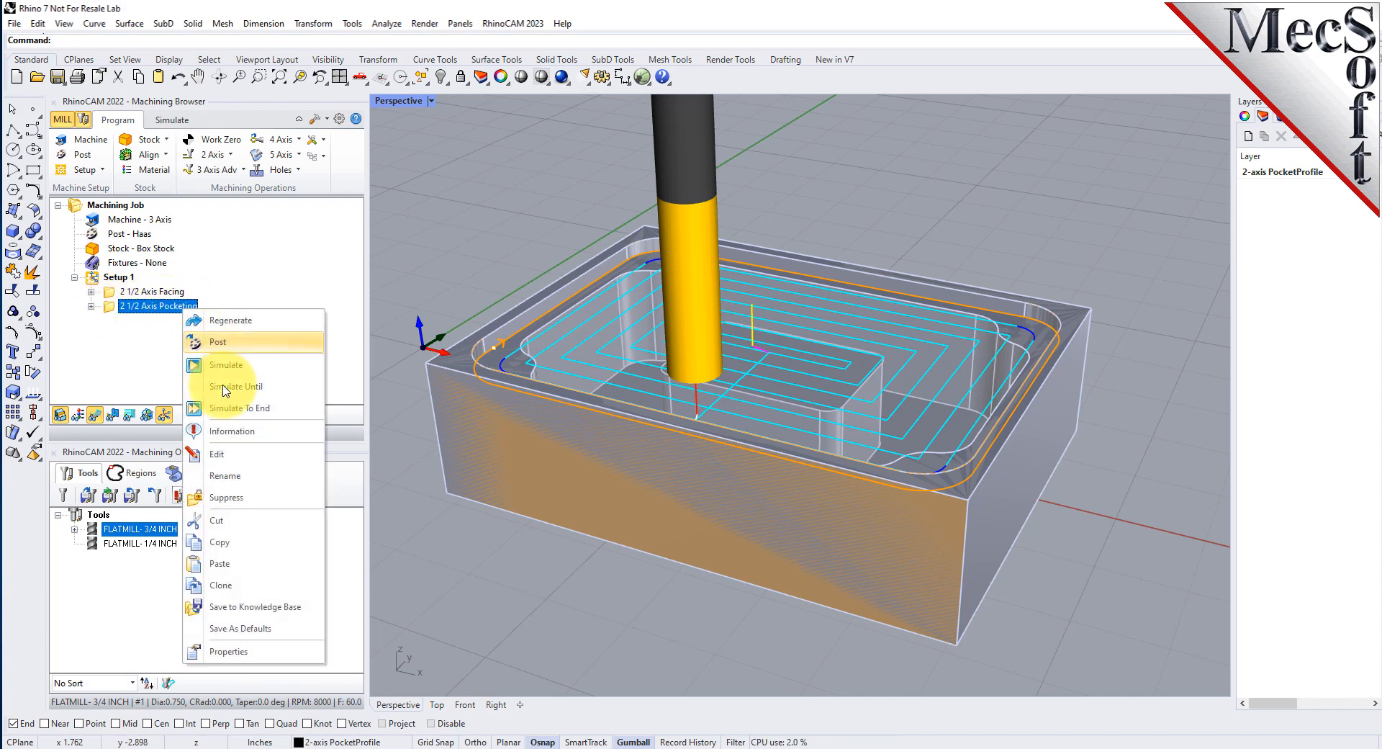
{"action": "left_click", "coordinate": [237, 543]}
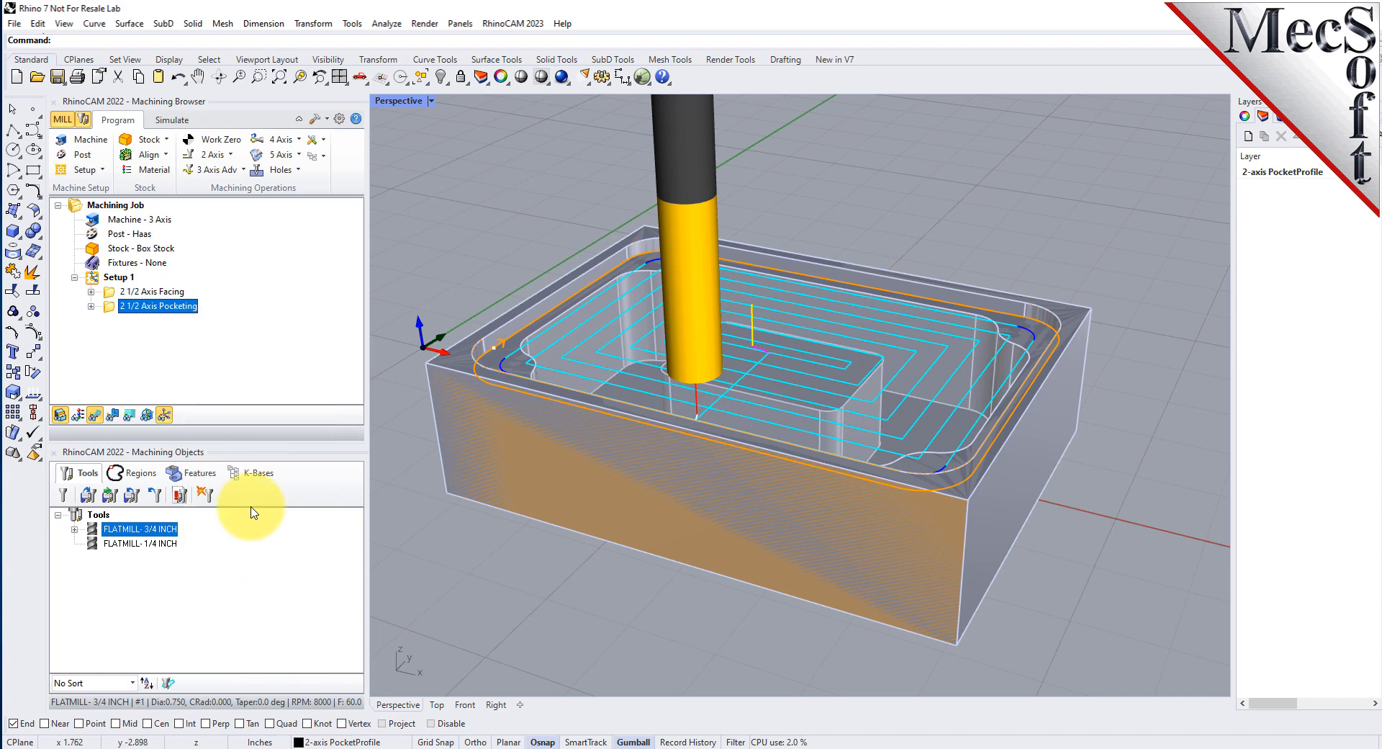
{"action": "right_click", "coordinate": [182, 308]}
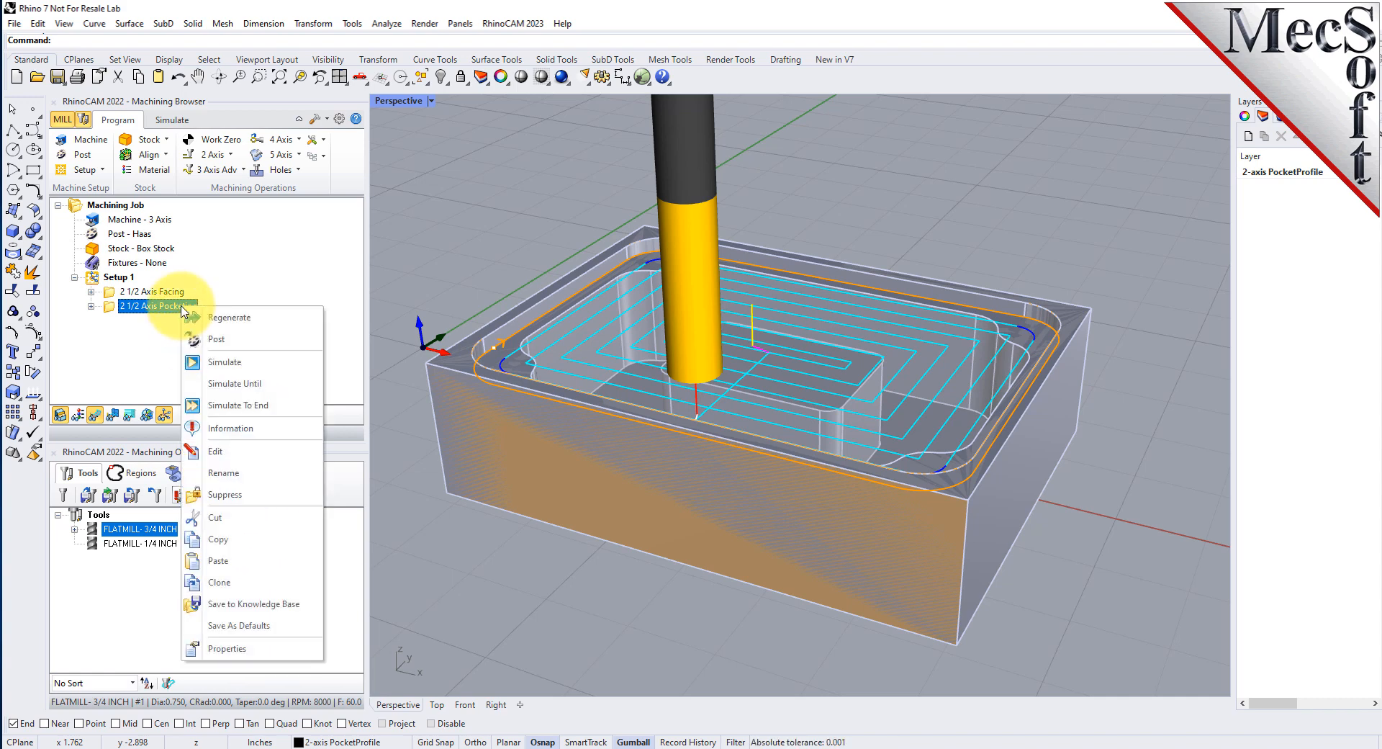
{"action": "left_click", "coordinate": [245, 559]}
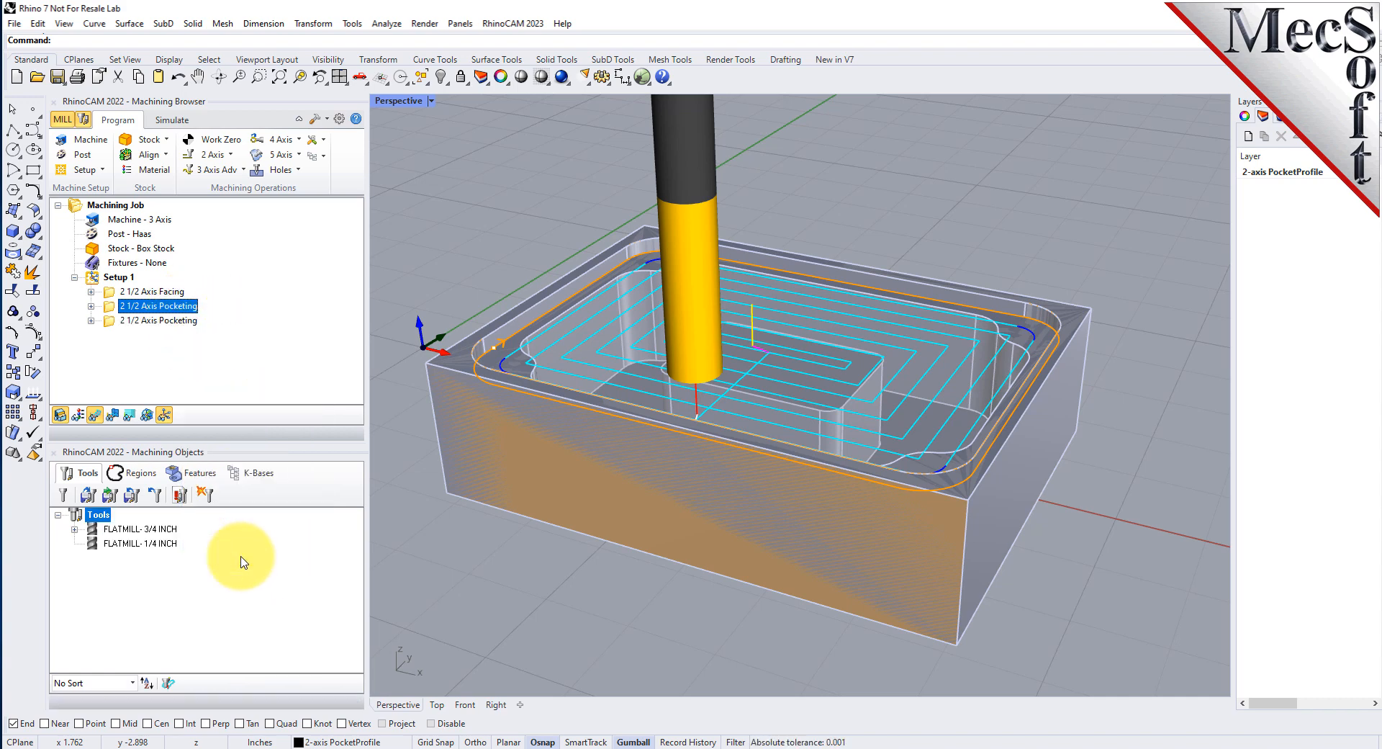
Edit the copied pocketing operation, replacing its part region with the predefined Flat Area Region 3
{"action": "left_click", "coordinate": [126, 320]}
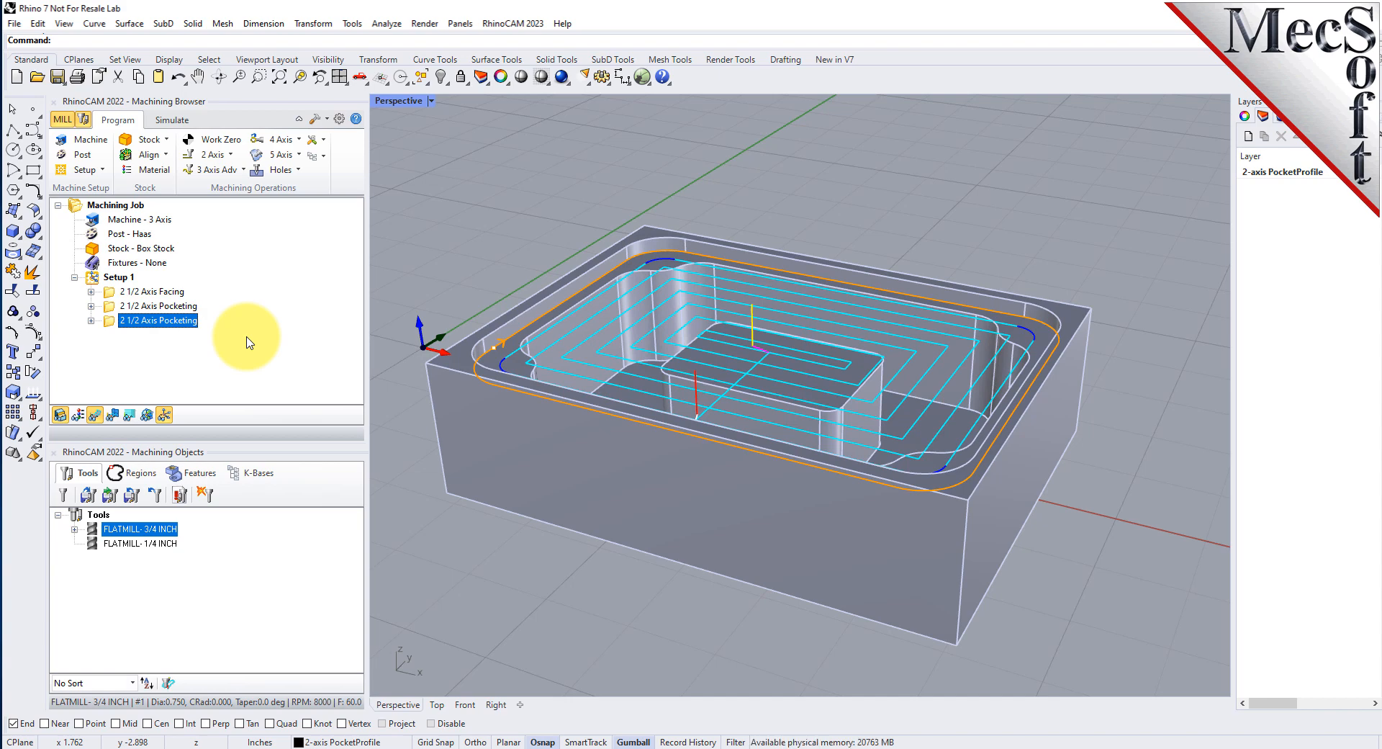
{"action": "right_click", "coordinate": [171, 325]}
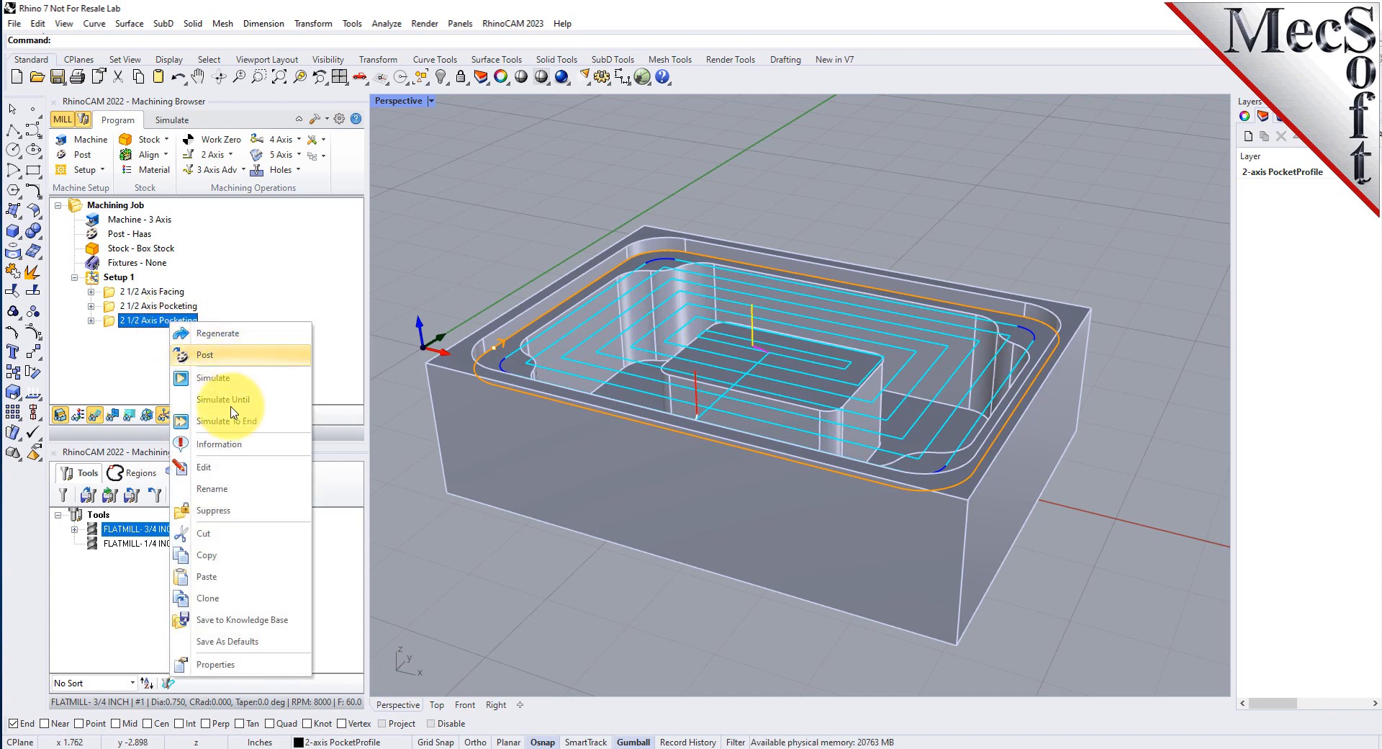
{"action": "left_click", "coordinate": [235, 464]}
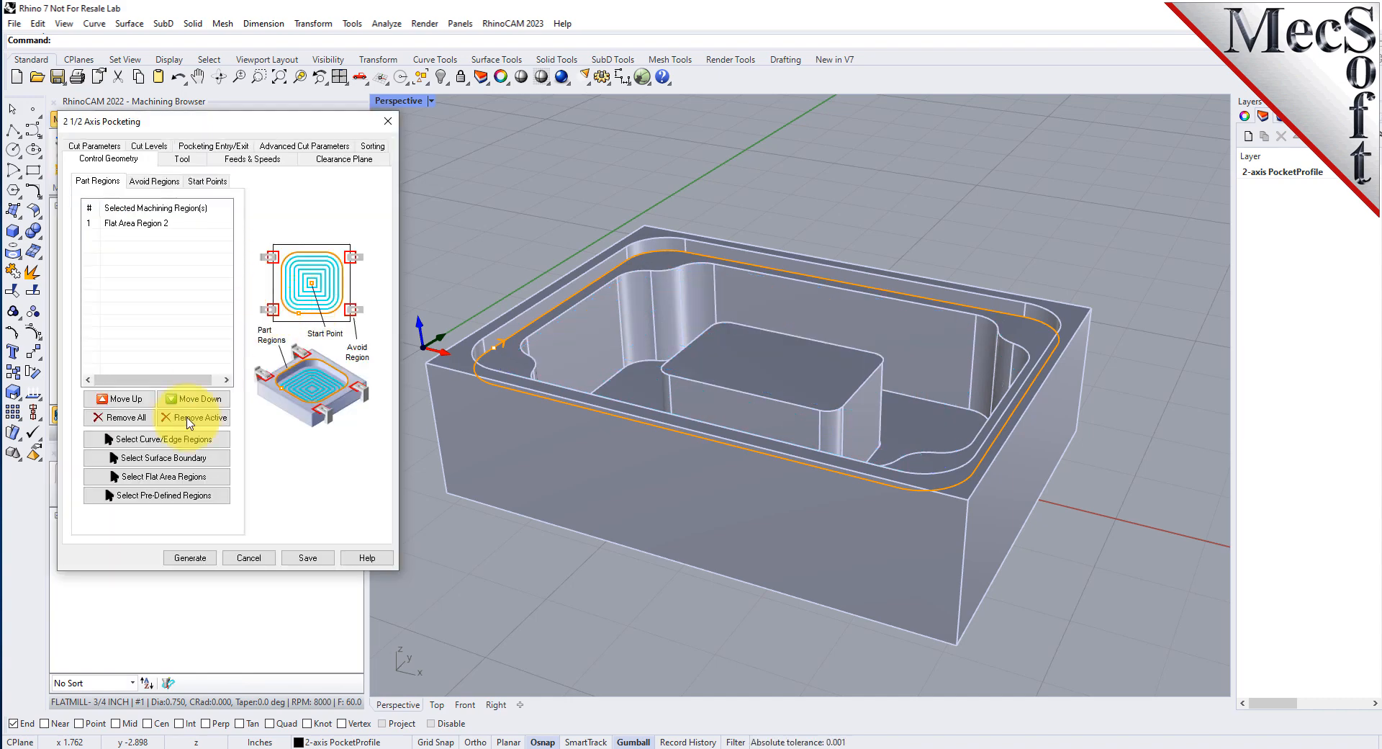
{"action": "left_click", "coordinate": [129, 417]}
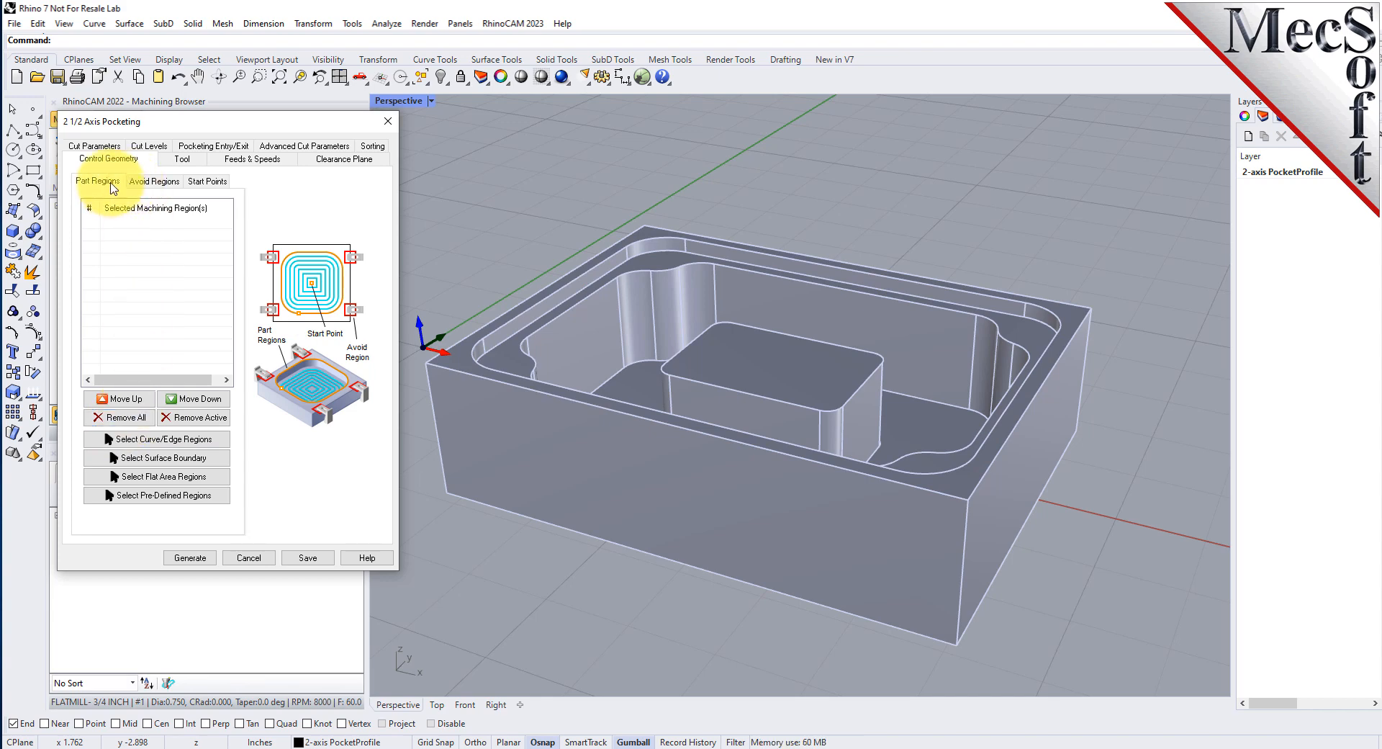
{"action": "left_click", "coordinate": [183, 495]}
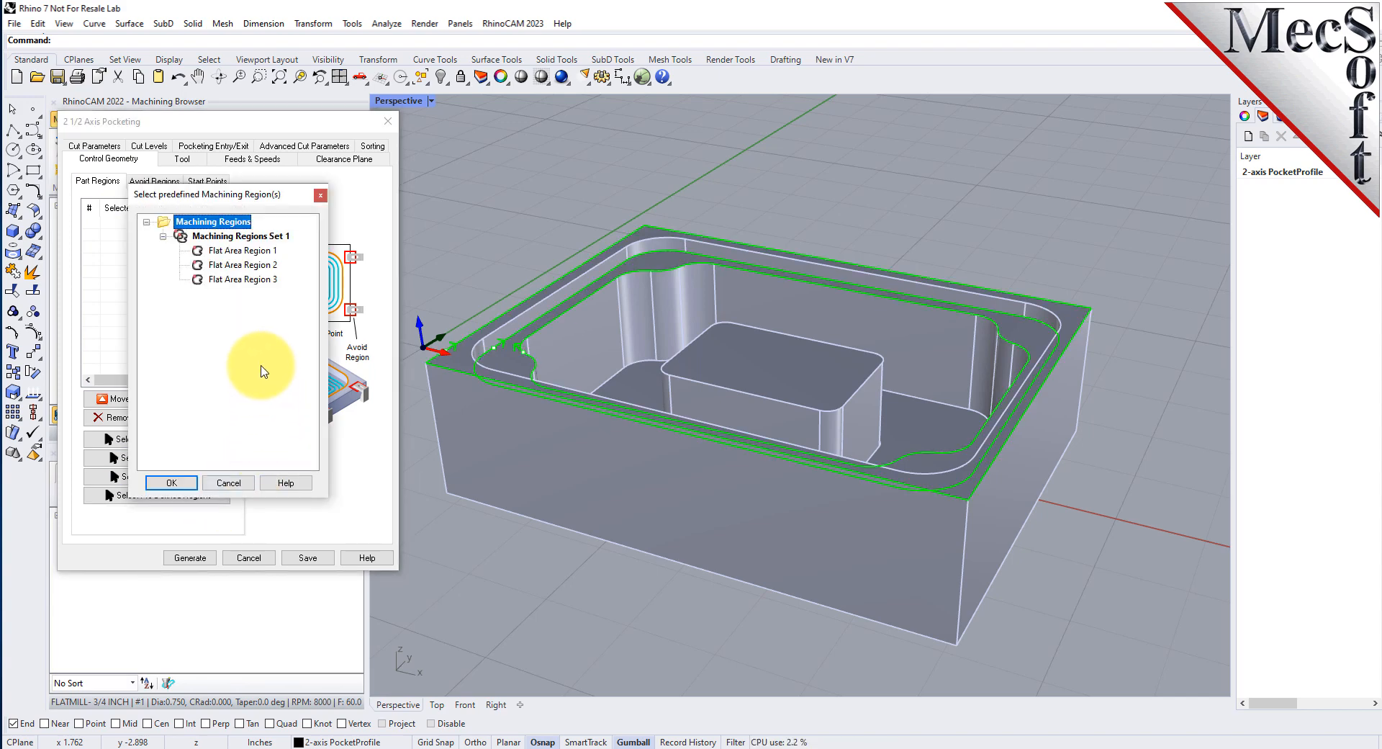
{"action": "left_click", "coordinate": [241, 280]}
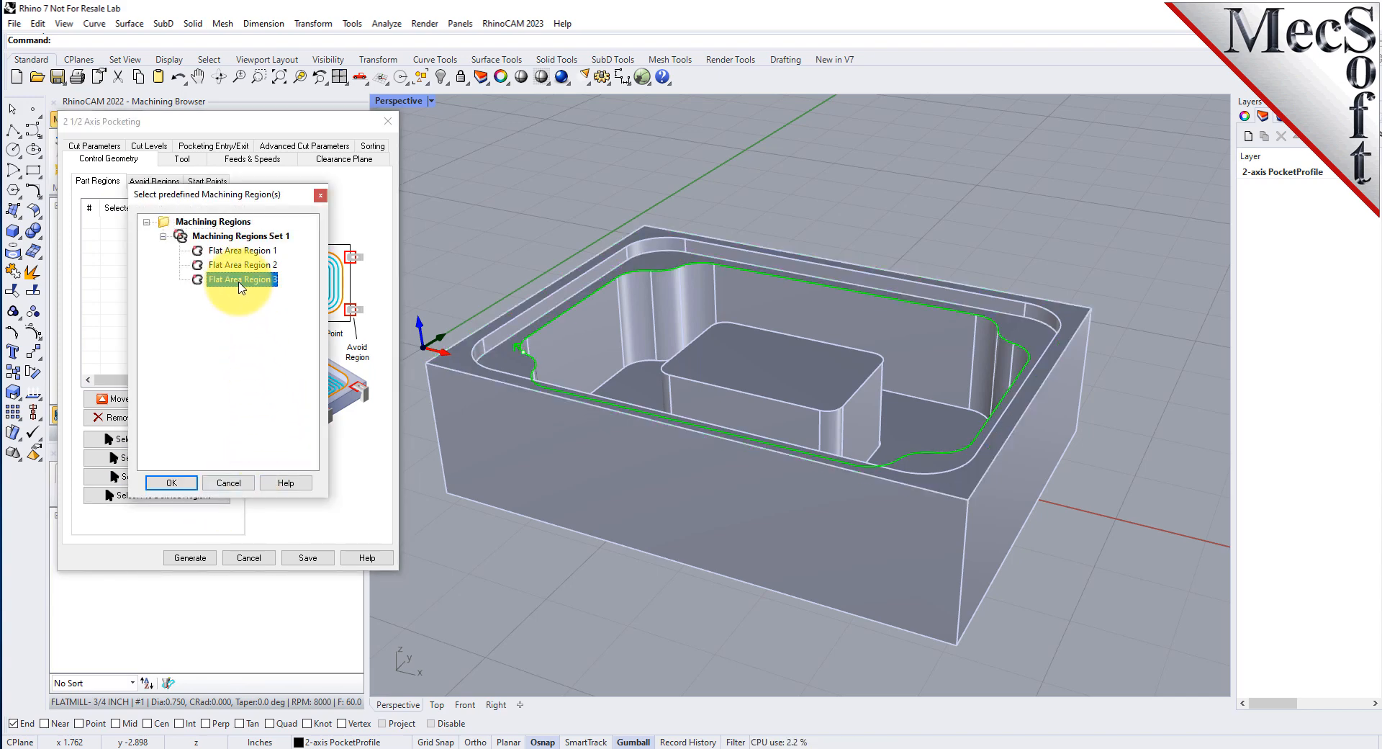
{"action": "left_click", "coordinate": [171, 482]}
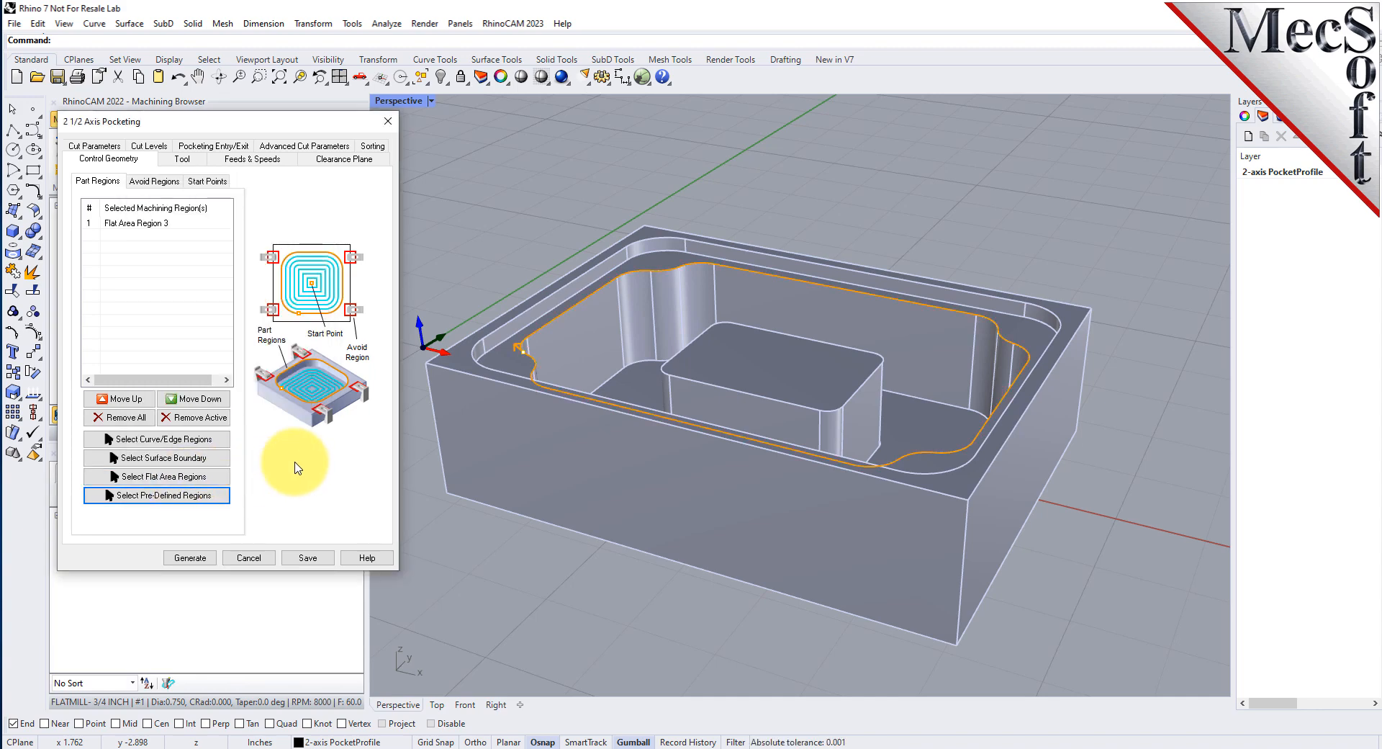
Add the central island's top face as a second flat area part region and highlight both regions to check them
{"action": "left_click", "coordinate": [123, 223]}
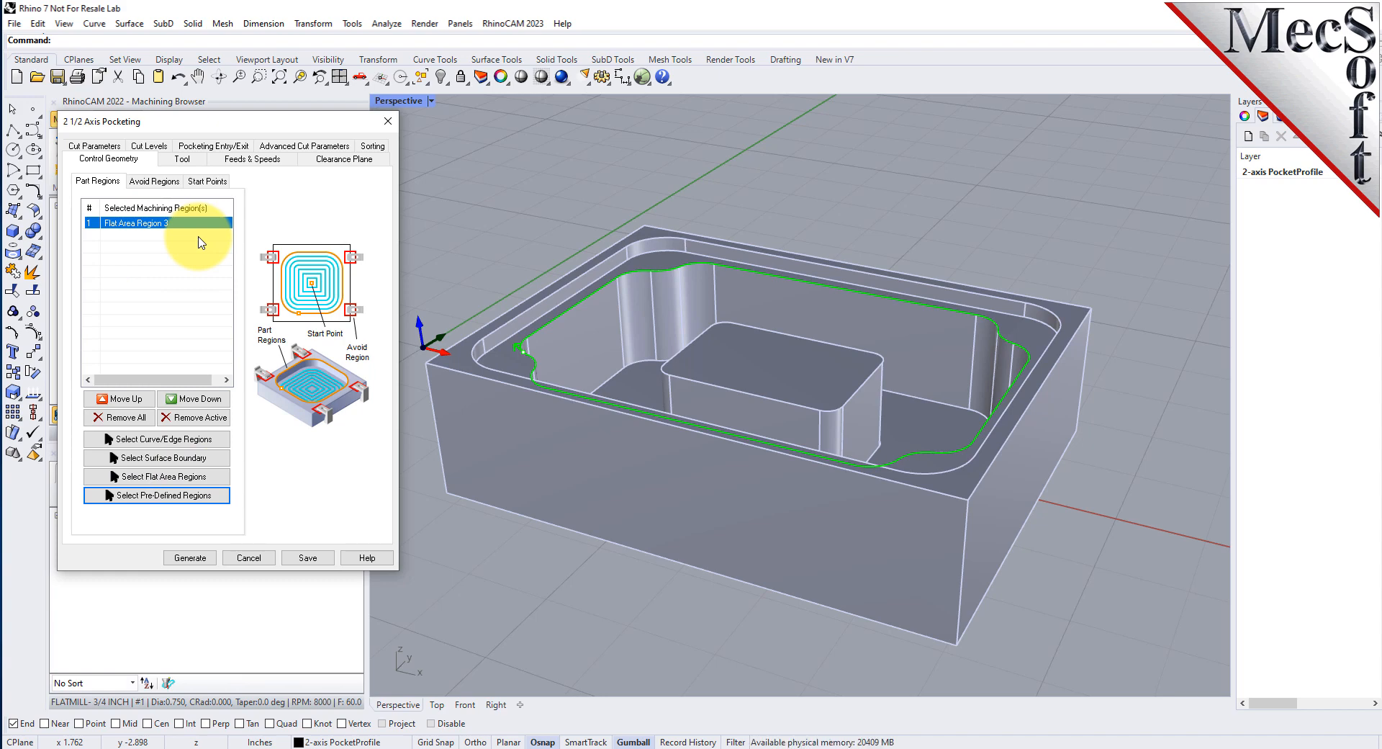
{"action": "right_click_drag", "start_coordinate": [641, 349], "coordinate": [698, 330]}
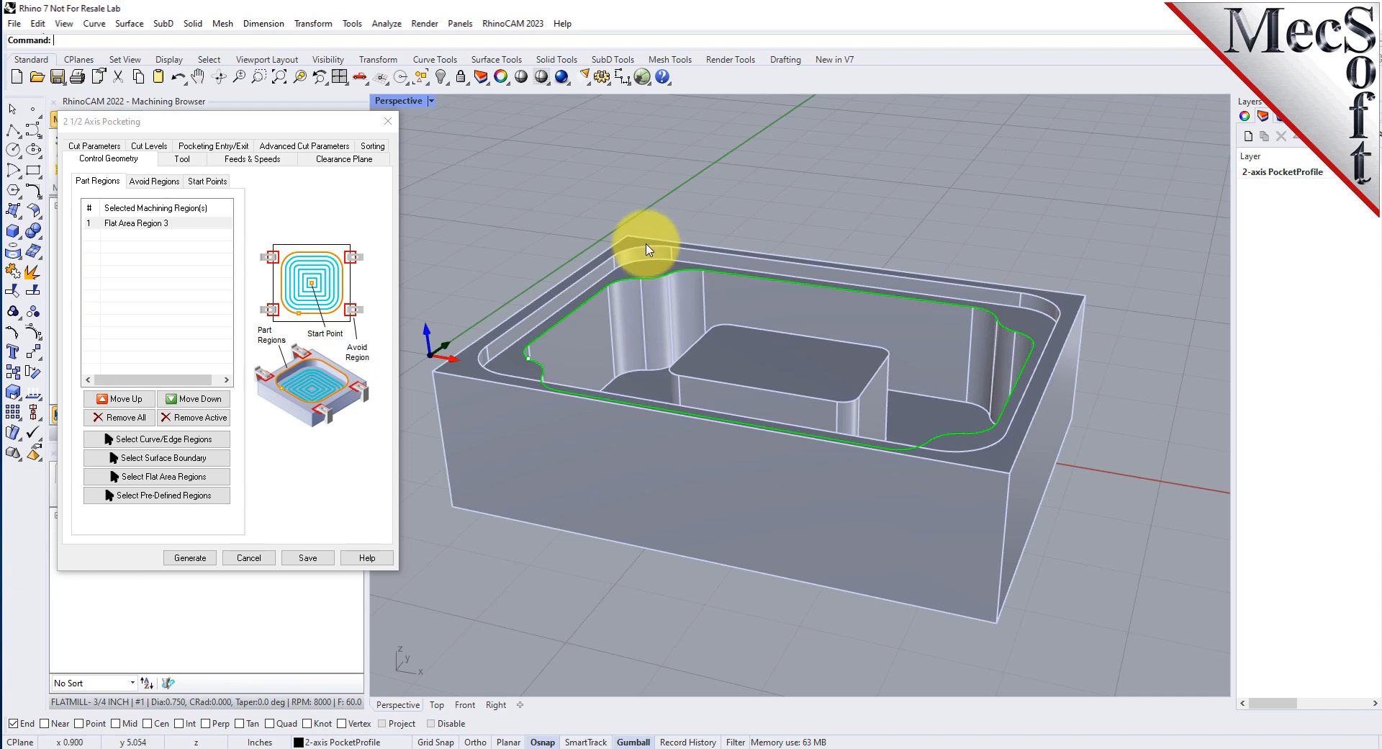
{"action": "left_click", "coordinate": [180, 476]}
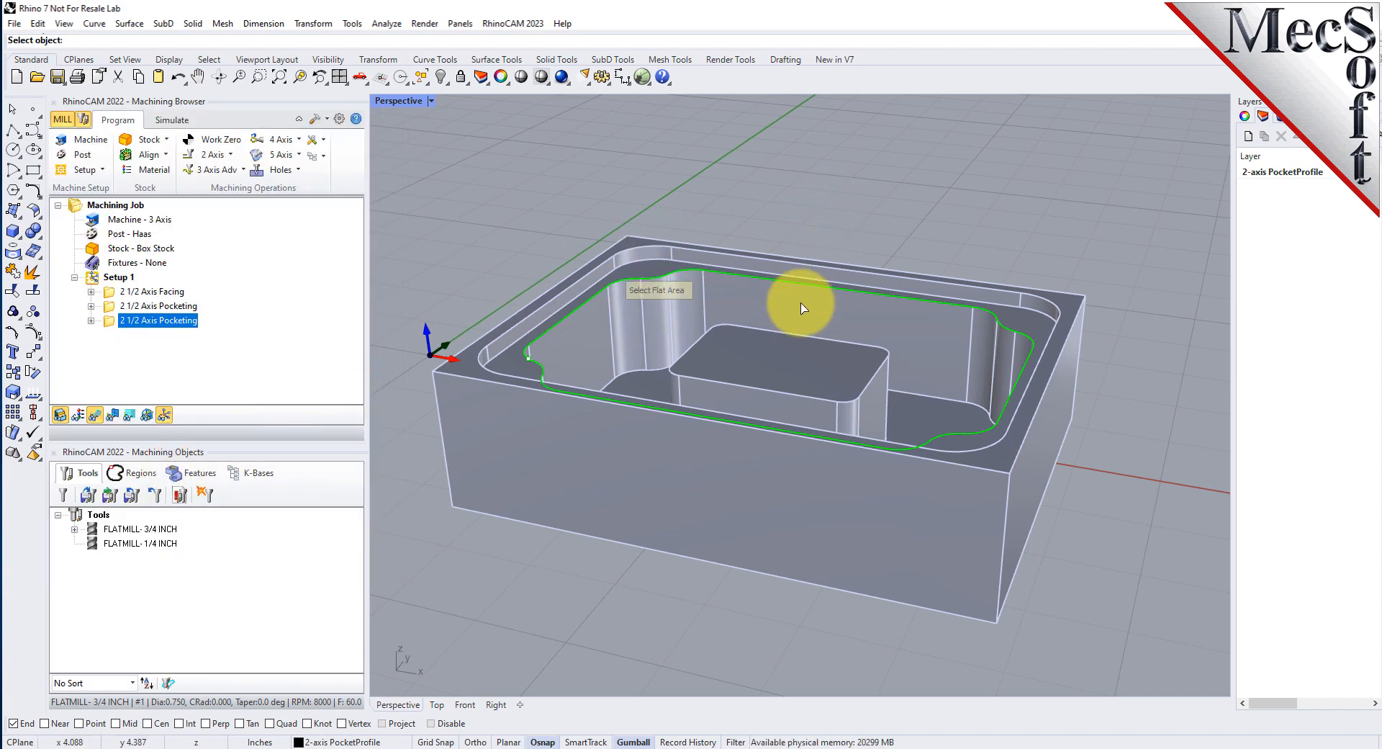
{"action": "left_click", "coordinate": [778, 362]}
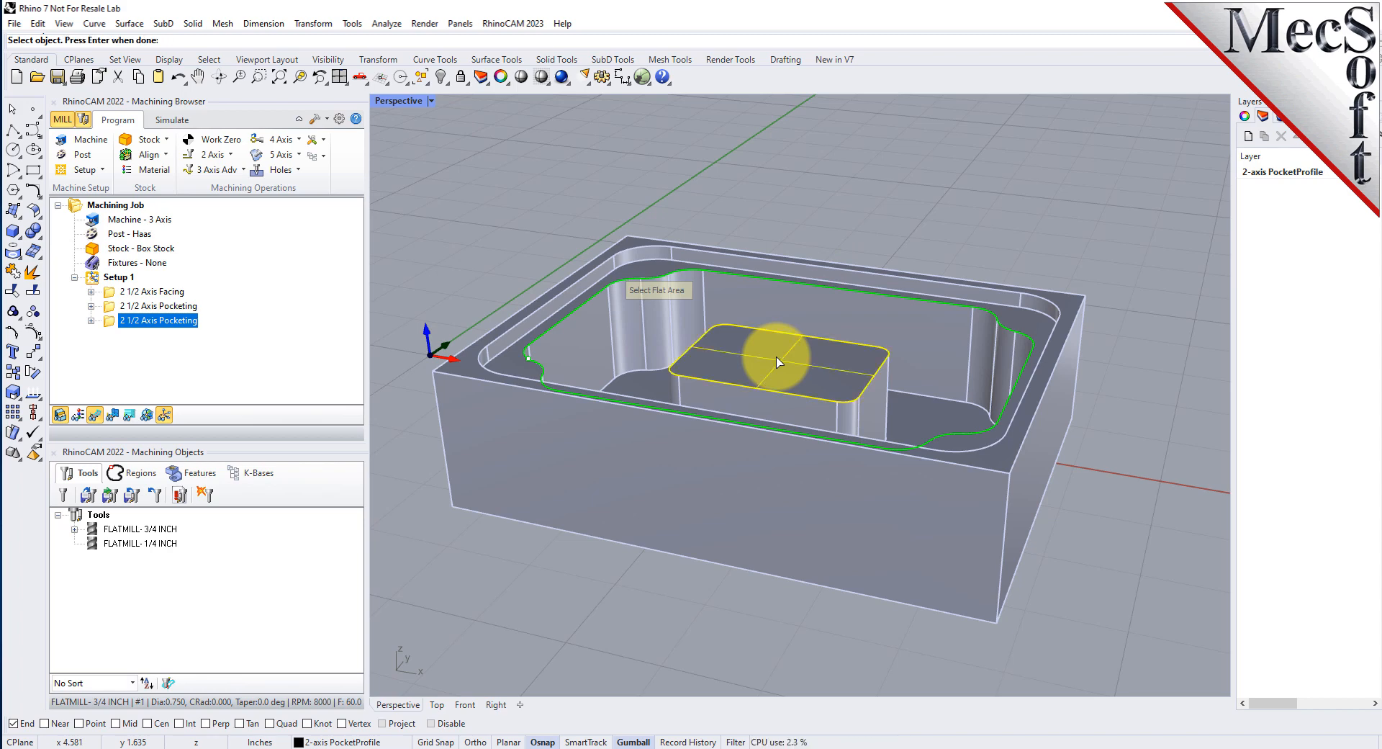
{"action": "key", "text": "Return"}
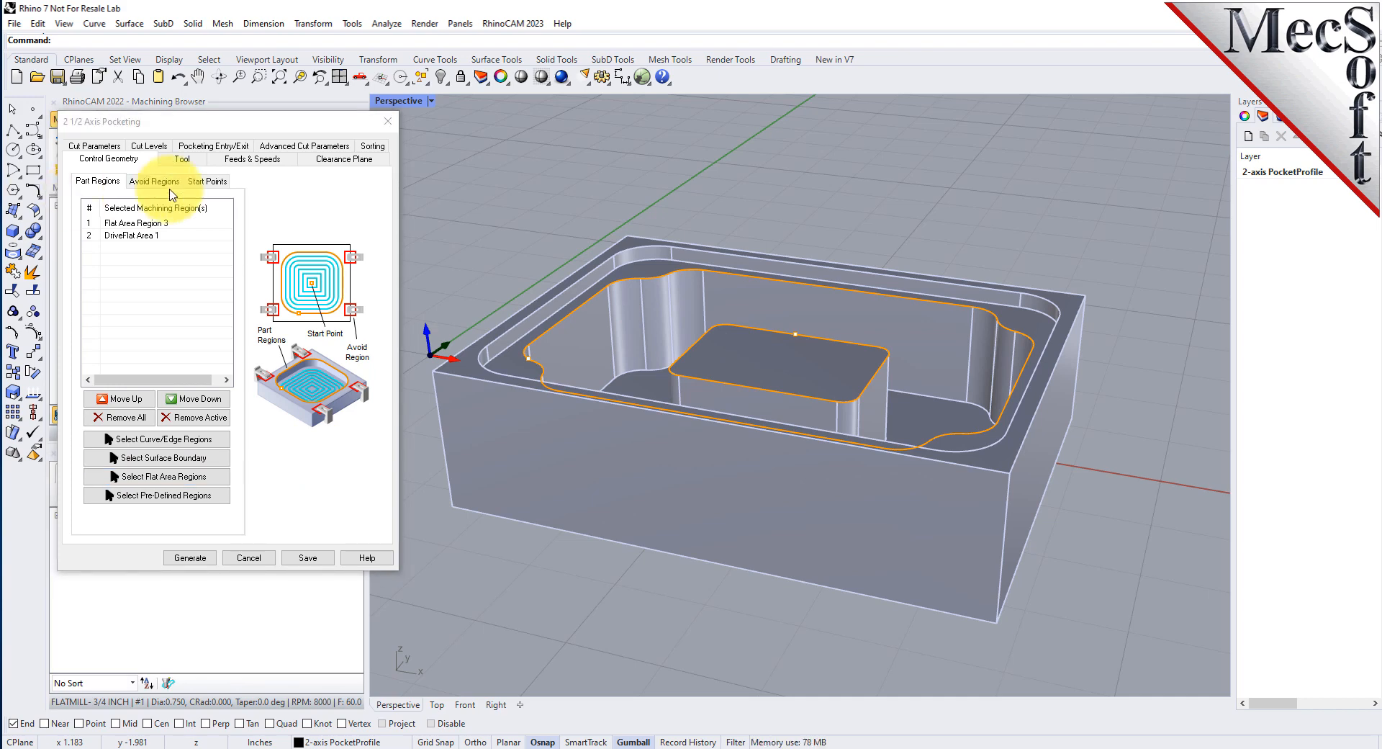
{"action": "left_click", "coordinate": [159, 236]}
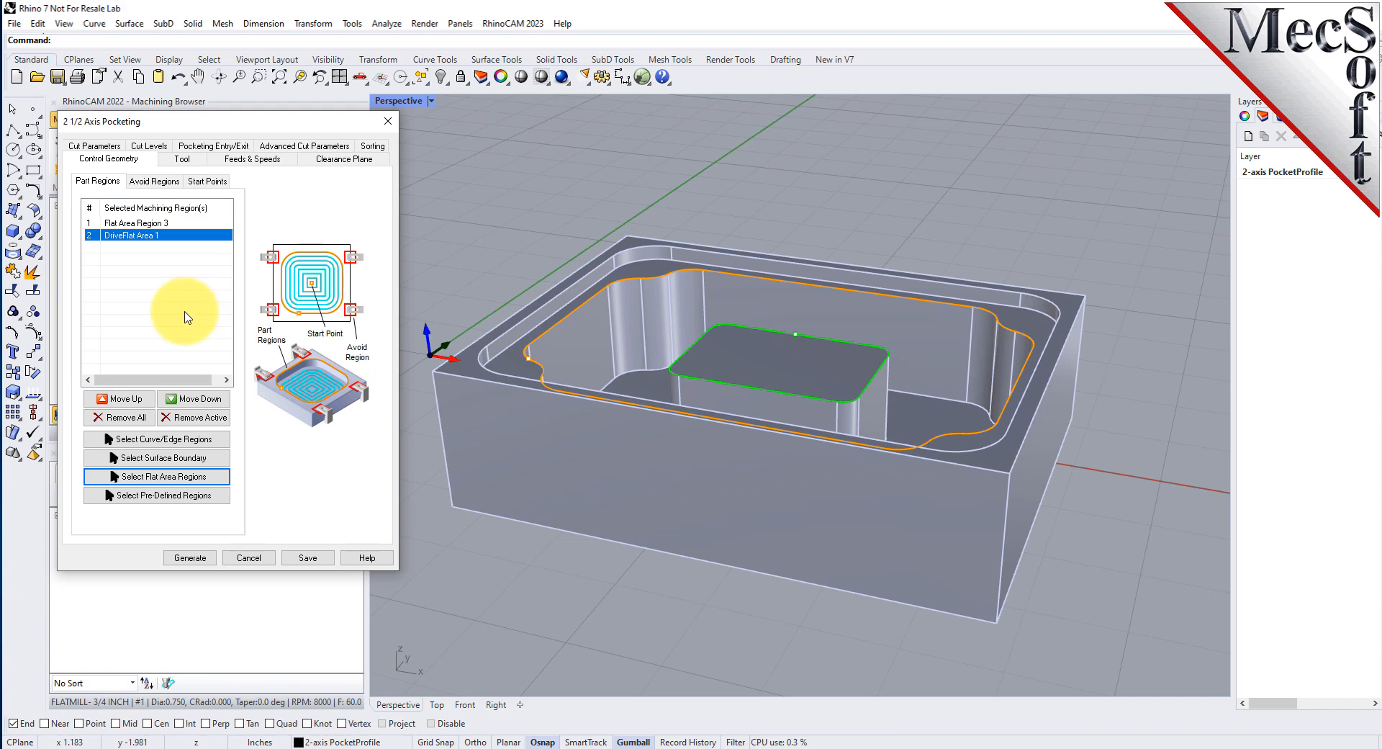
{"action": "left_click", "coordinate": [170, 224]}
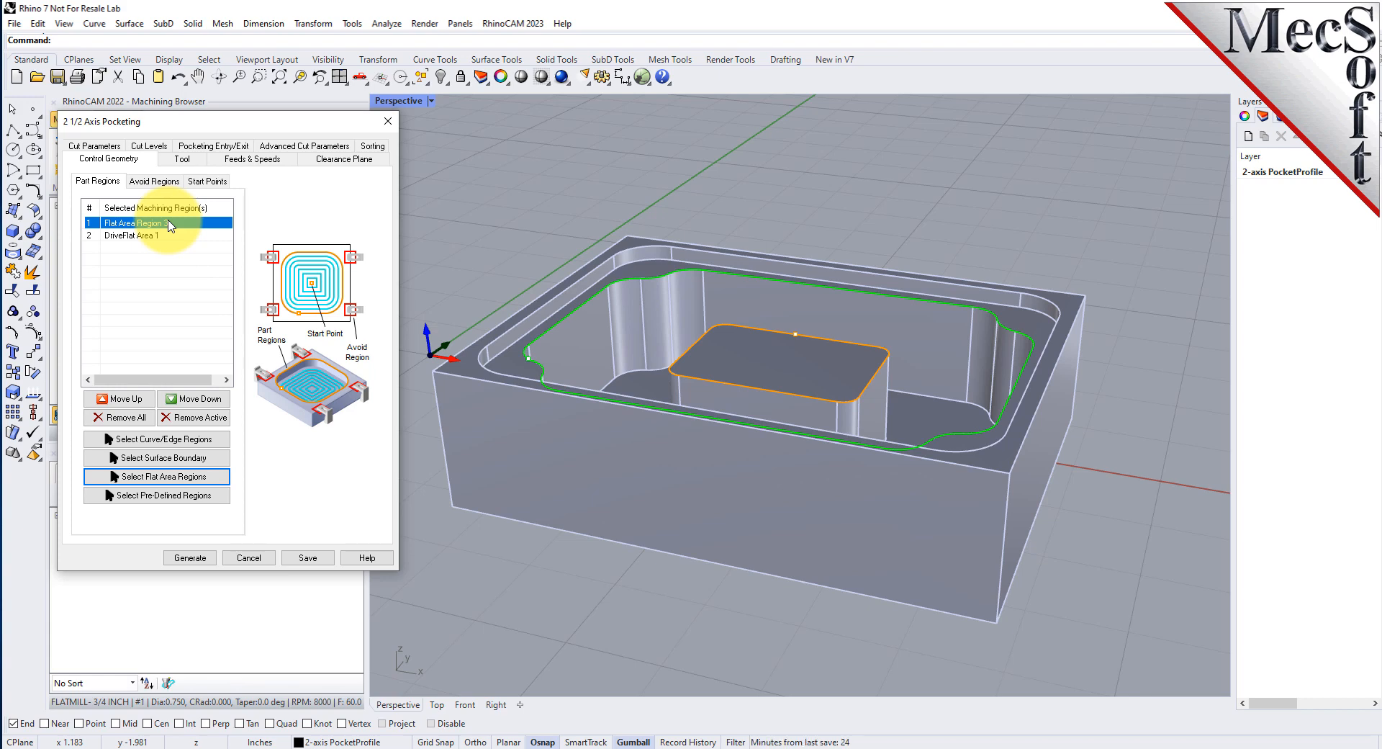
{"action": "left_click", "coordinate": [170, 238]}
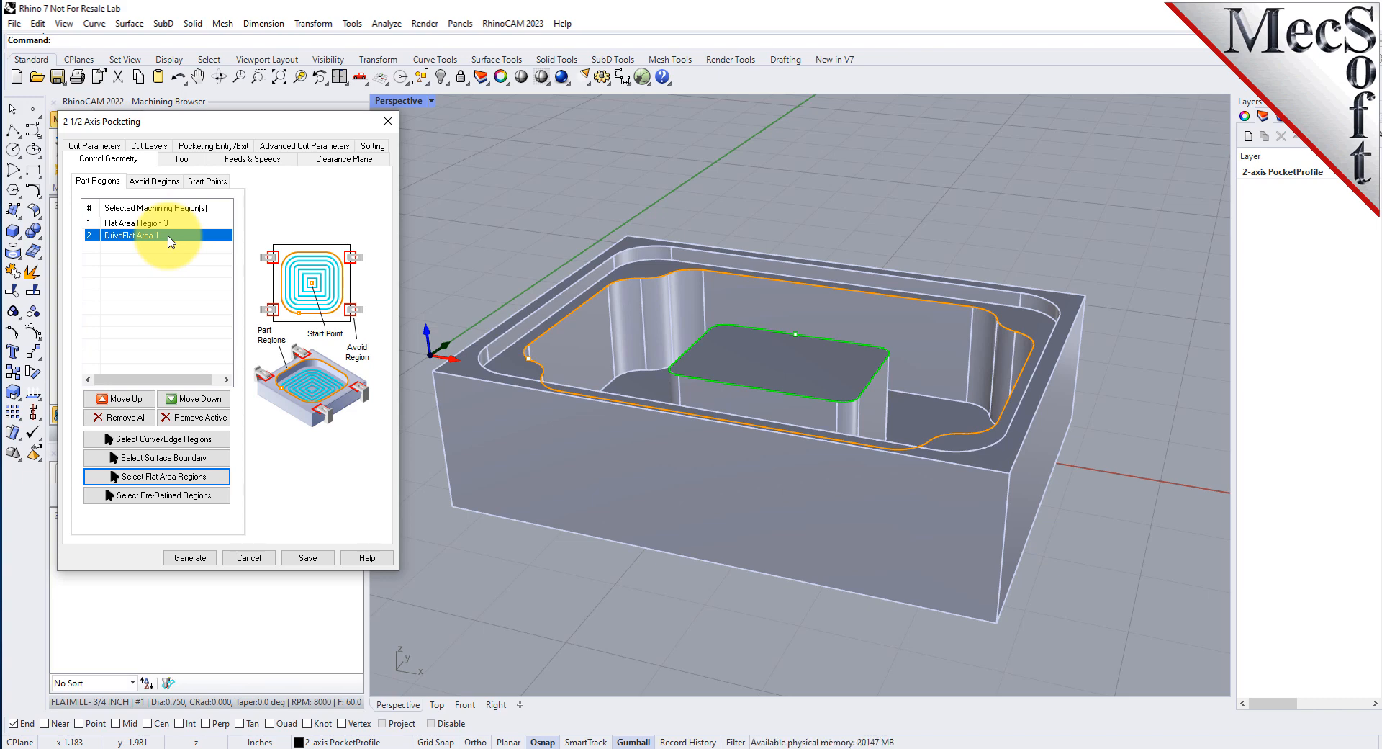
Check that the pocketing operation uses the 3/4 inch flat mill and set its stock allowance to 0.025
{"action": "left_click", "coordinate": [183, 159]}
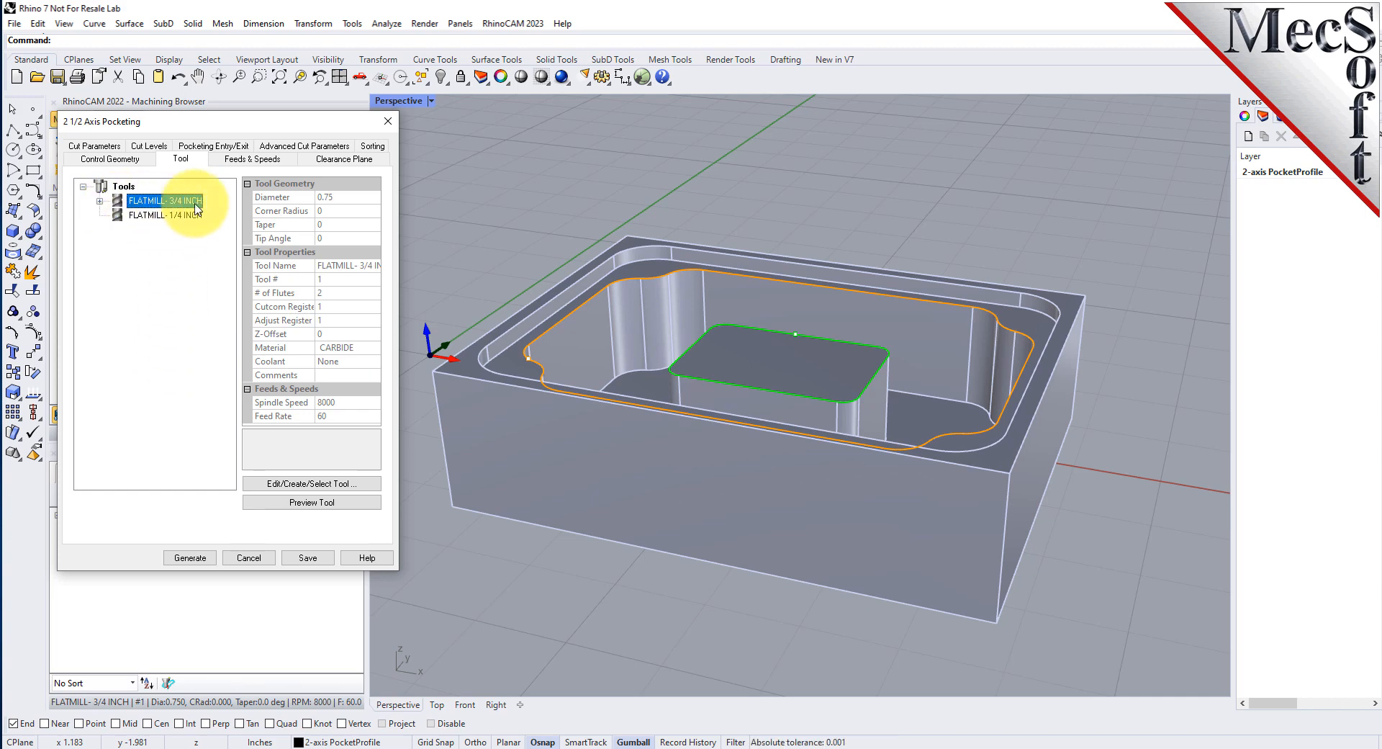
{"action": "left_click", "coordinate": [116, 151]}
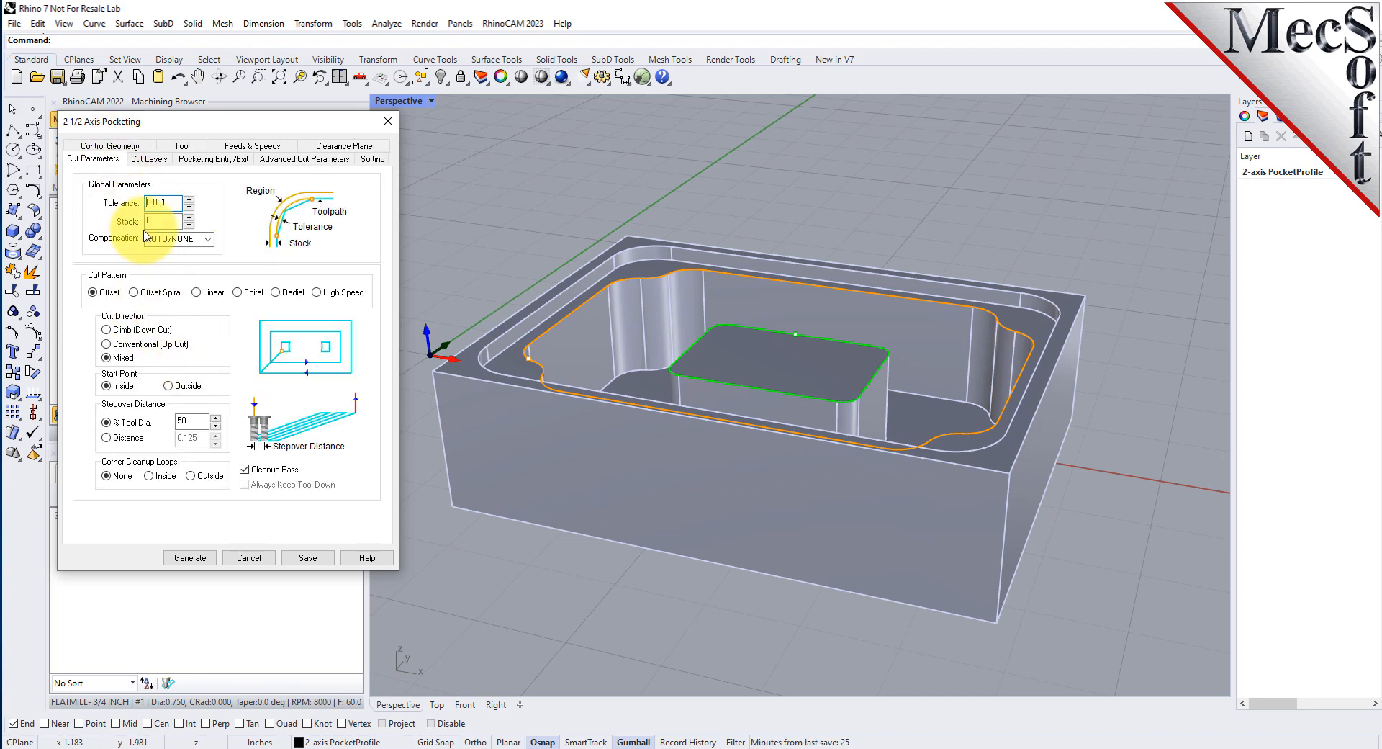
{"action": "type", "text": "0.025"}
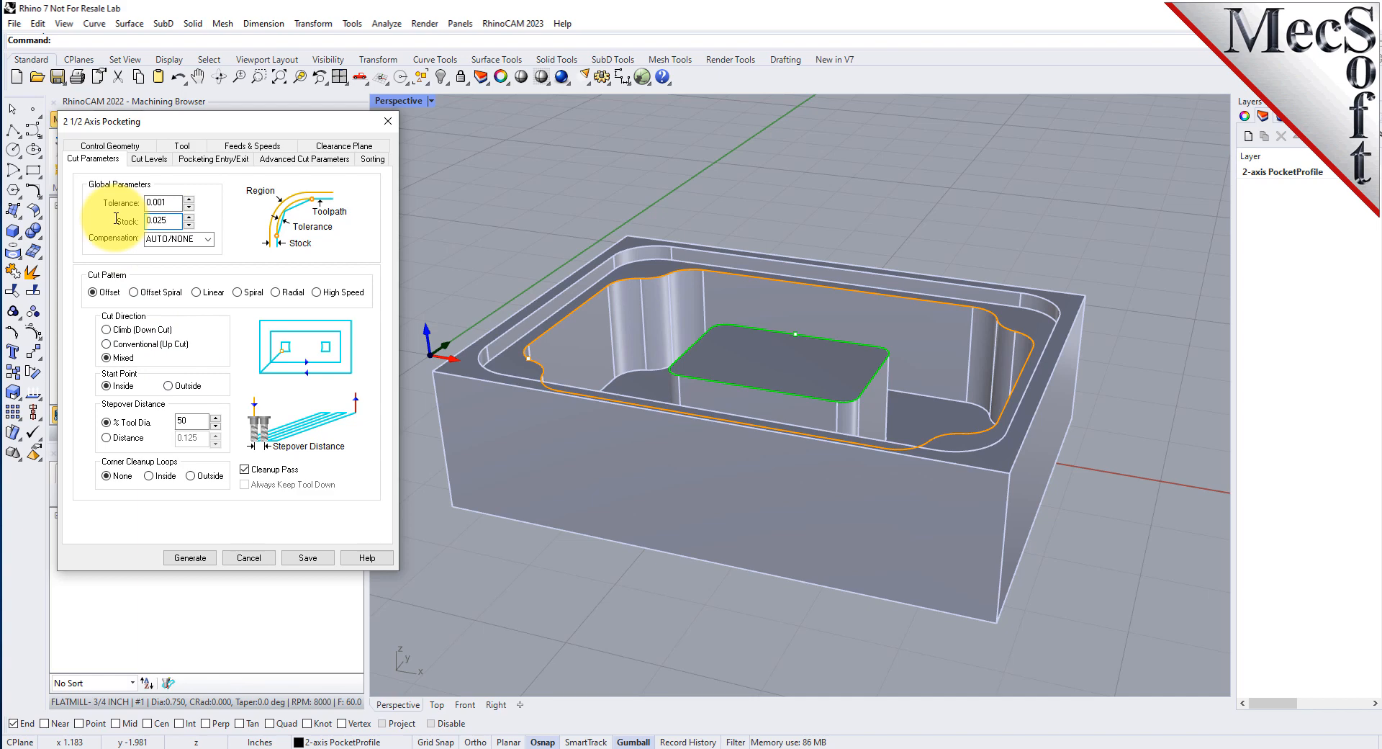
{"action": "right_click_drag", "start_coordinate": [725, 293], "coordinate": [749, 355]}
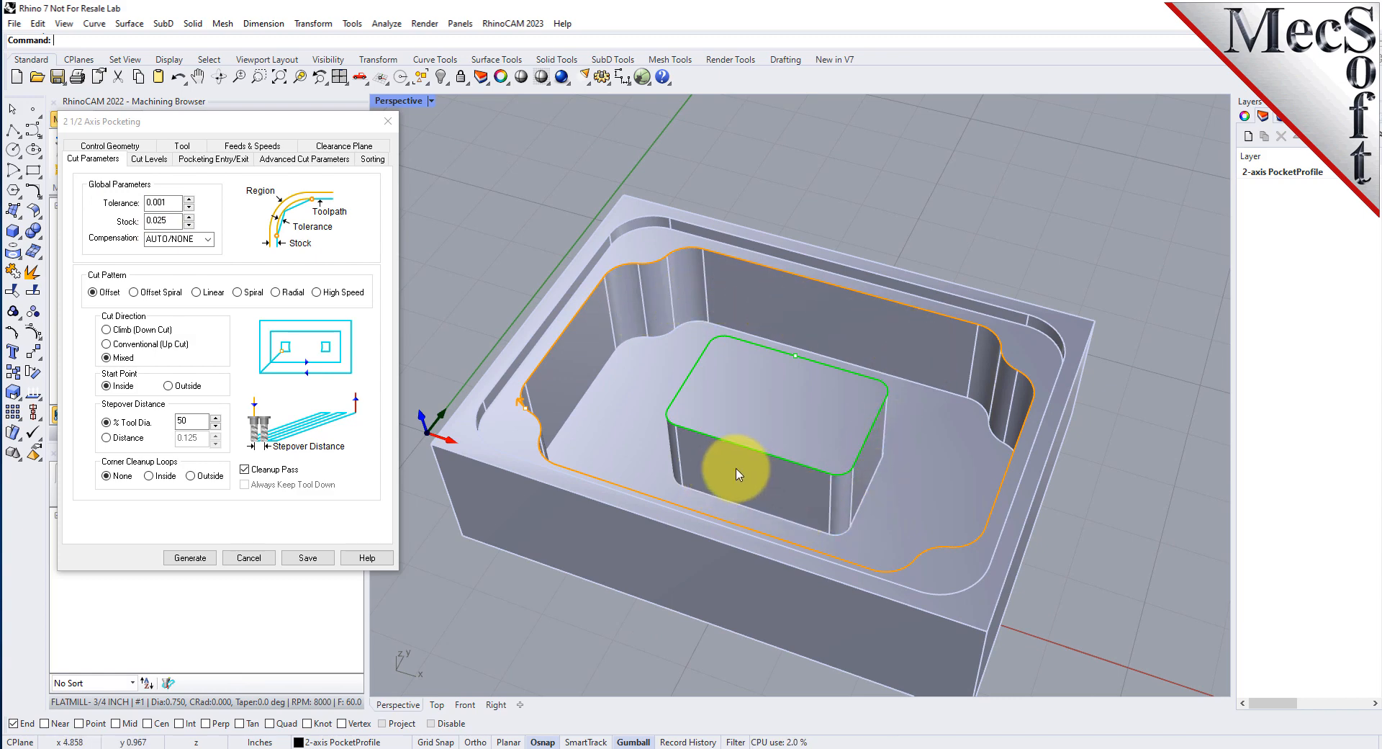
{"action": "right_click_drag", "start_coordinate": [732, 472], "coordinate": [731, 429]}
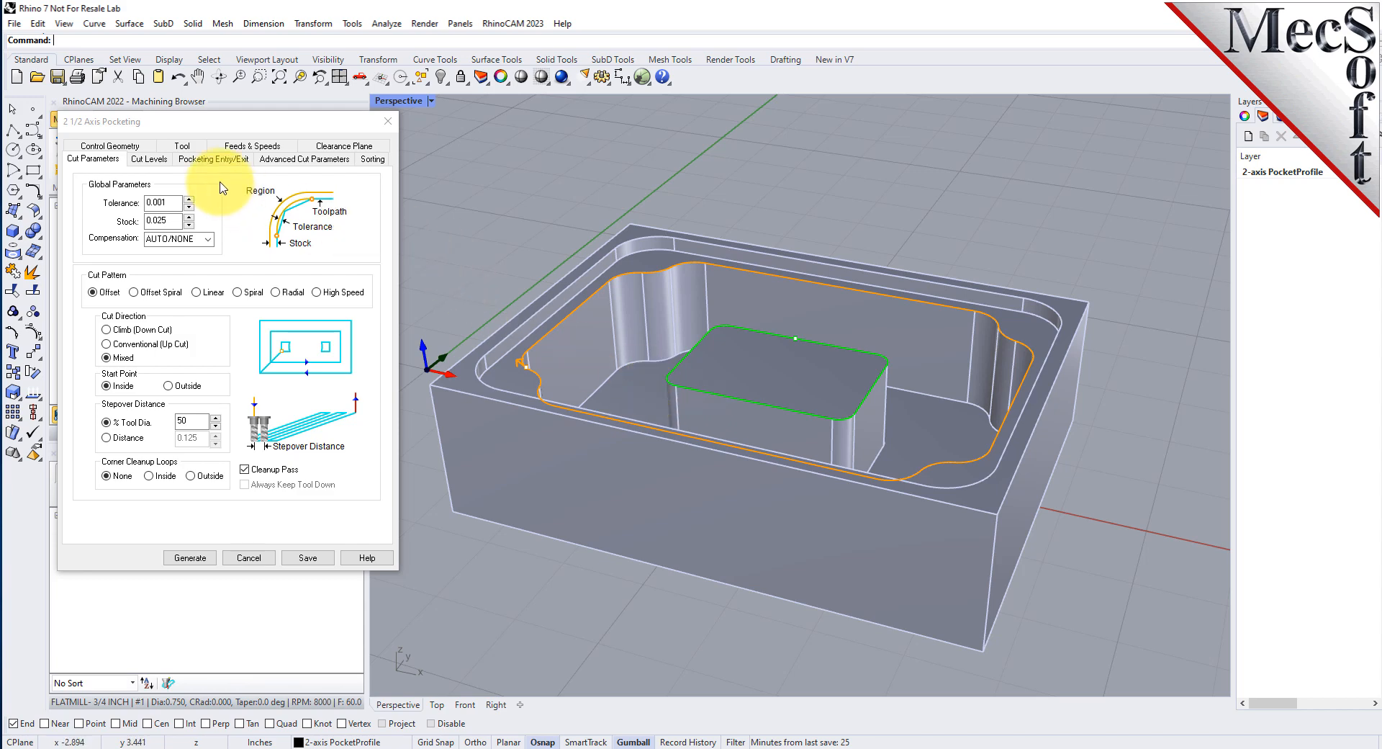
{"action": "left_click", "coordinate": [163, 161]}
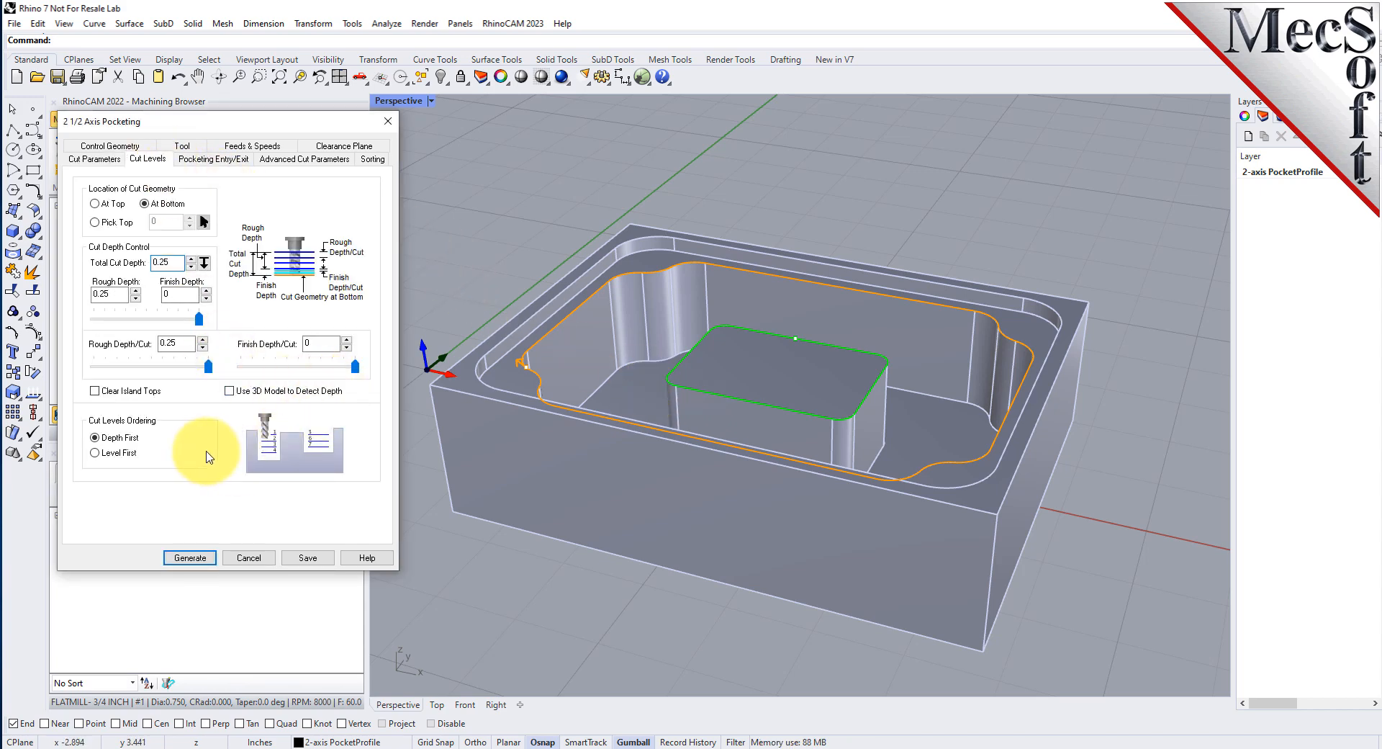
{"action": "left_click", "coordinate": [94, 159]}
{"action": "double_click", "coordinate": [156, 220]}
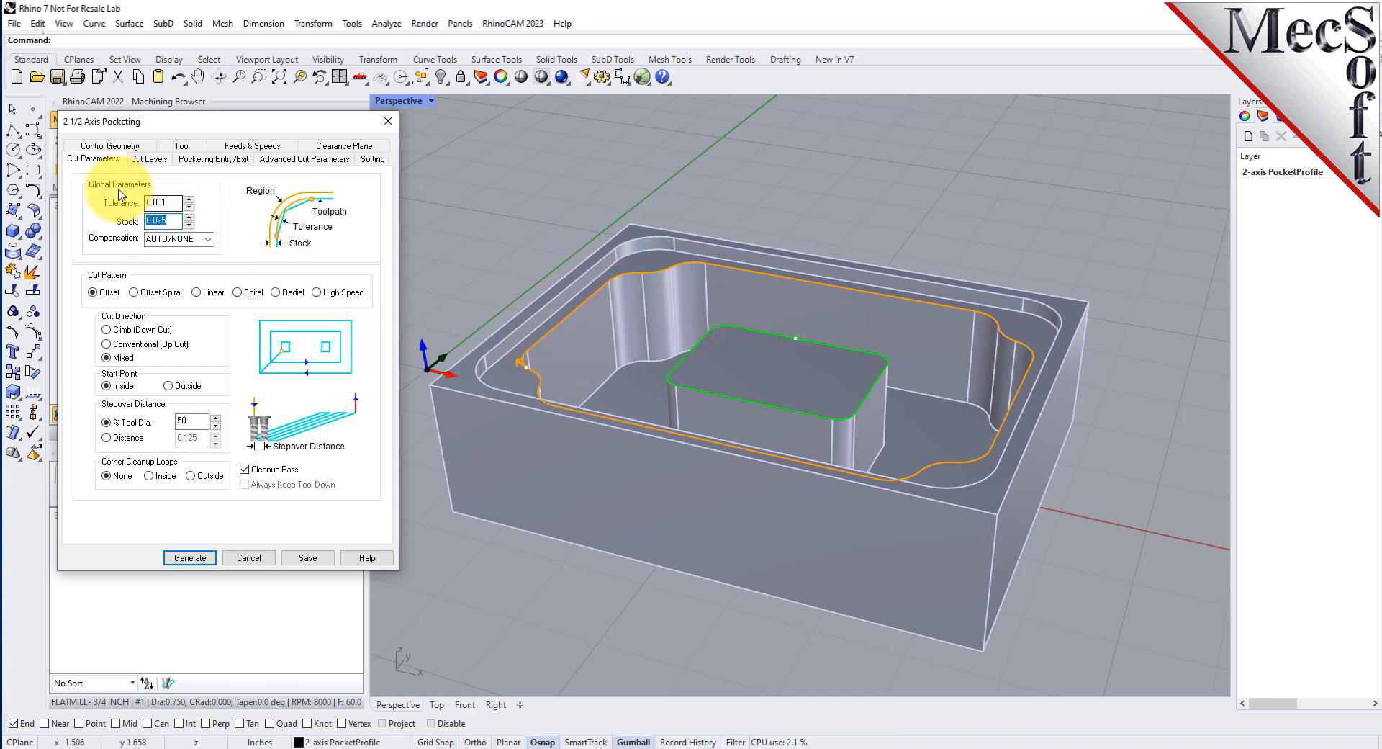
Locate the cut geometry at top and pick two points, pocket region edge and pocket floor, for a total cut depth of 1.75
{"action": "left_click", "coordinate": [150, 160]}
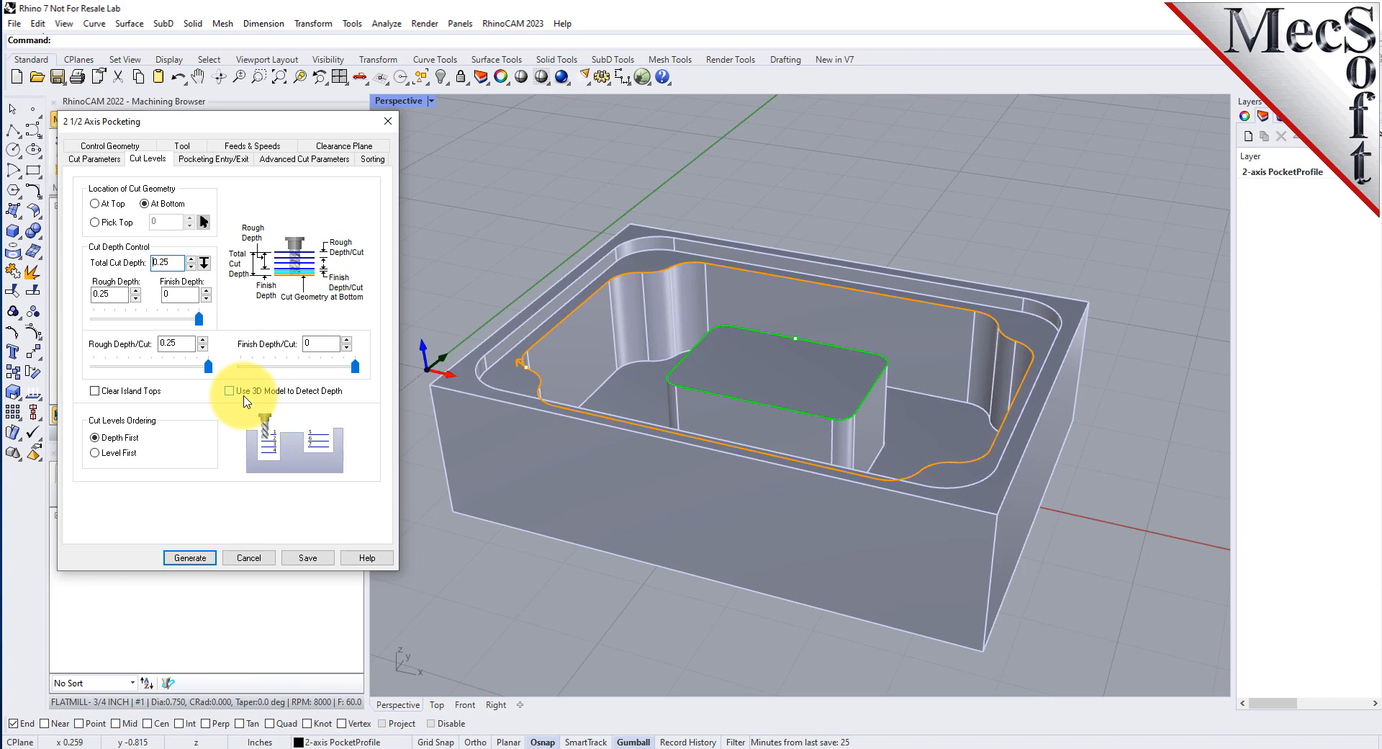
{"action": "left_click", "coordinate": [96, 204]}
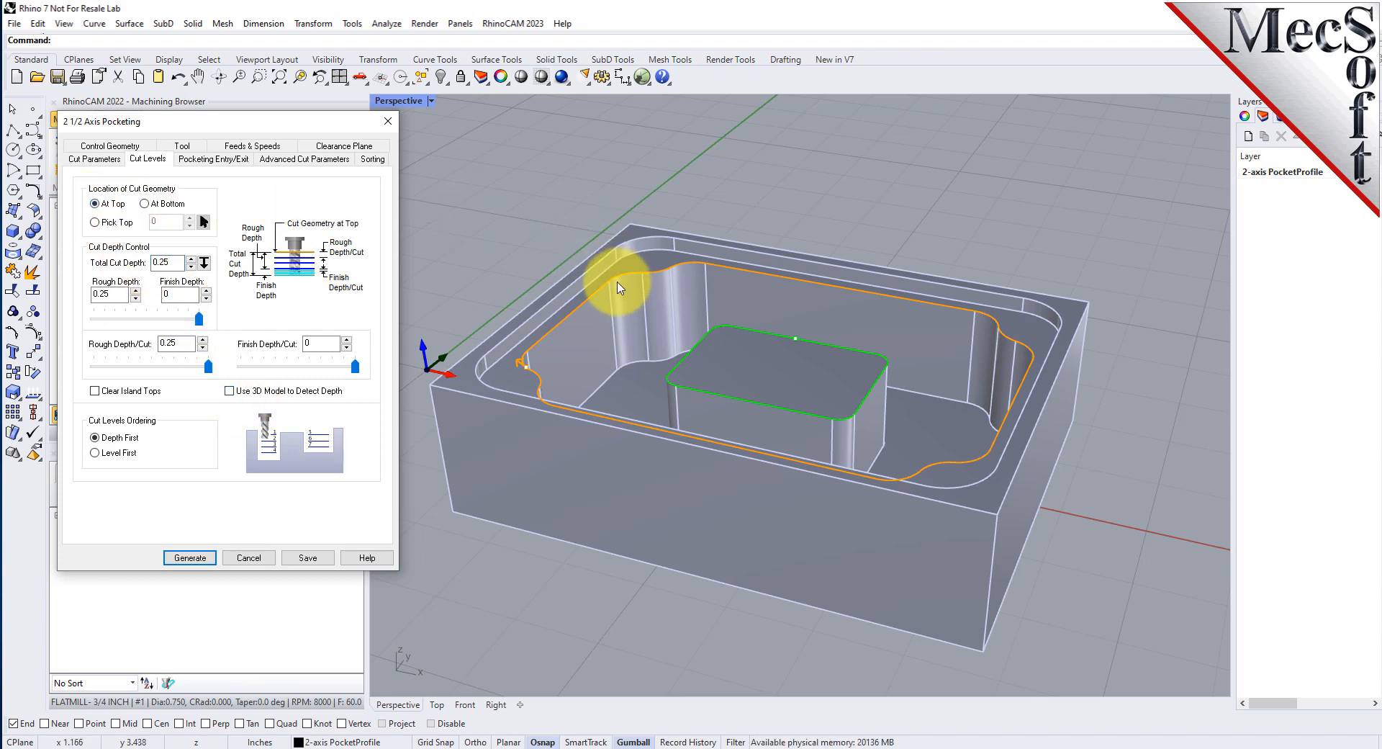
{"action": "right_click_drag", "start_coordinate": [657, 370], "coordinate": [809, 475]}
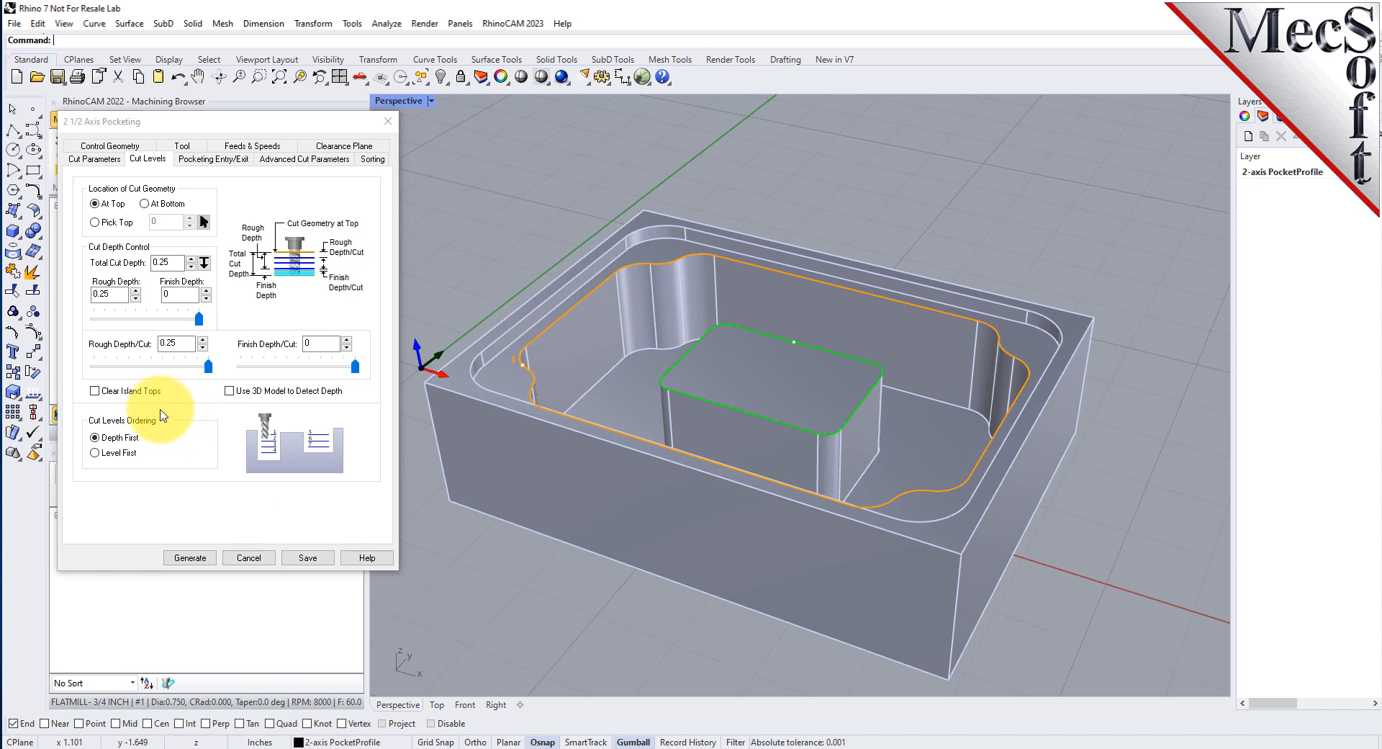
{"action": "left_click", "coordinate": [205, 263]}
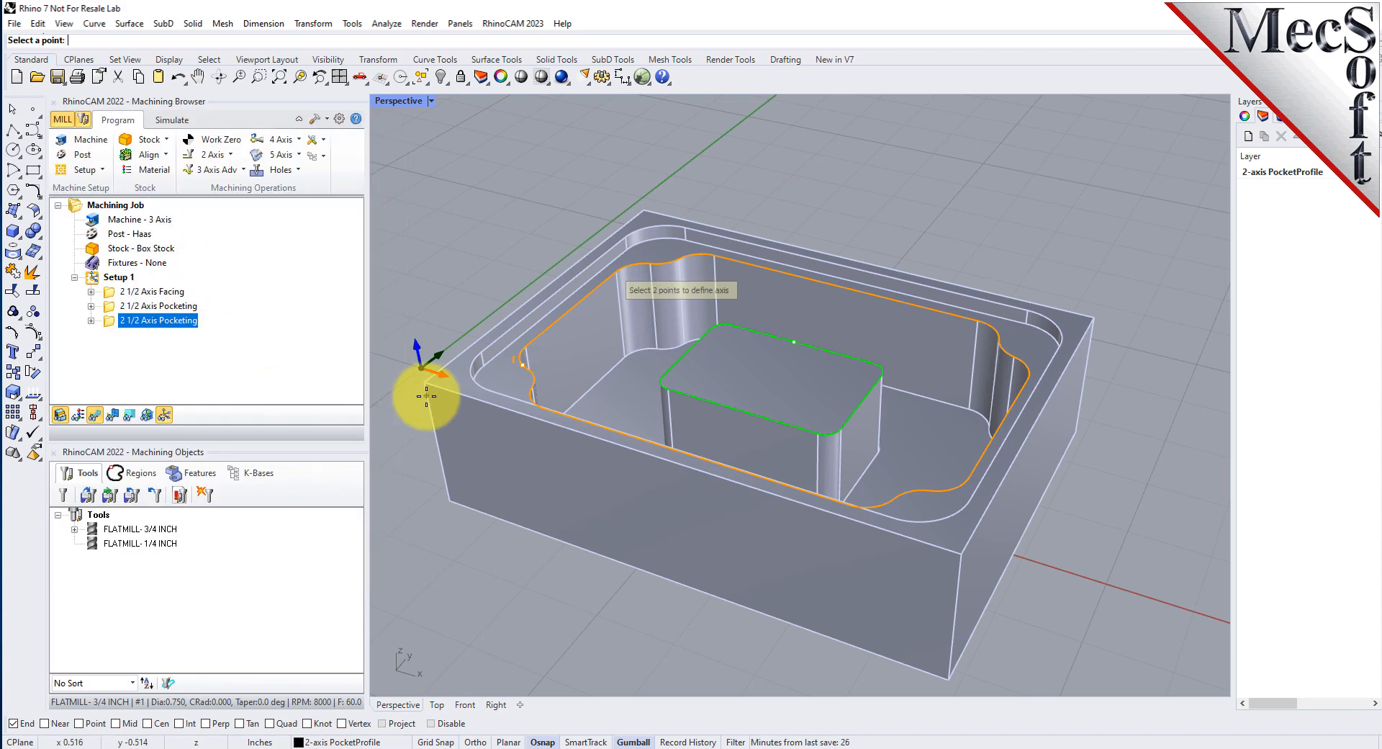
{"action": "left_click", "coordinate": [13, 723]}
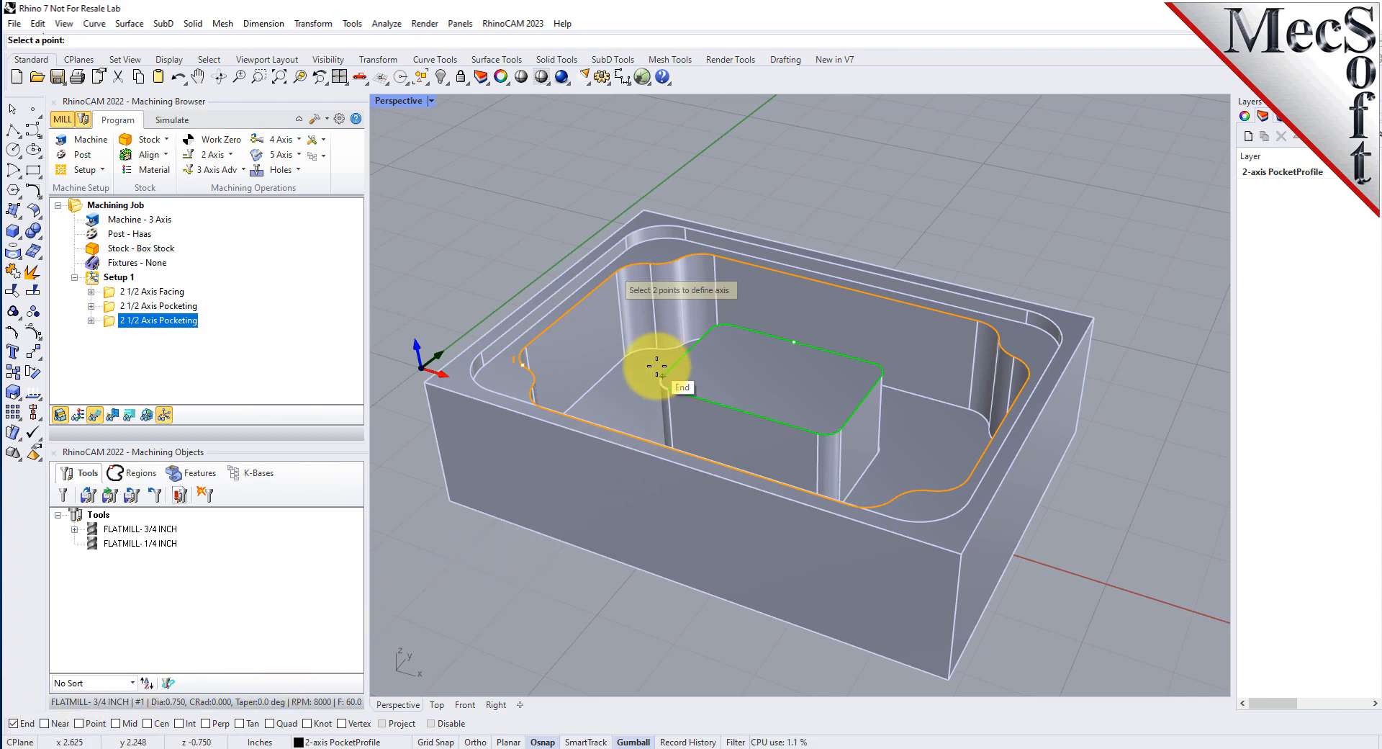
{"action": "left_click", "coordinate": [560, 420]}
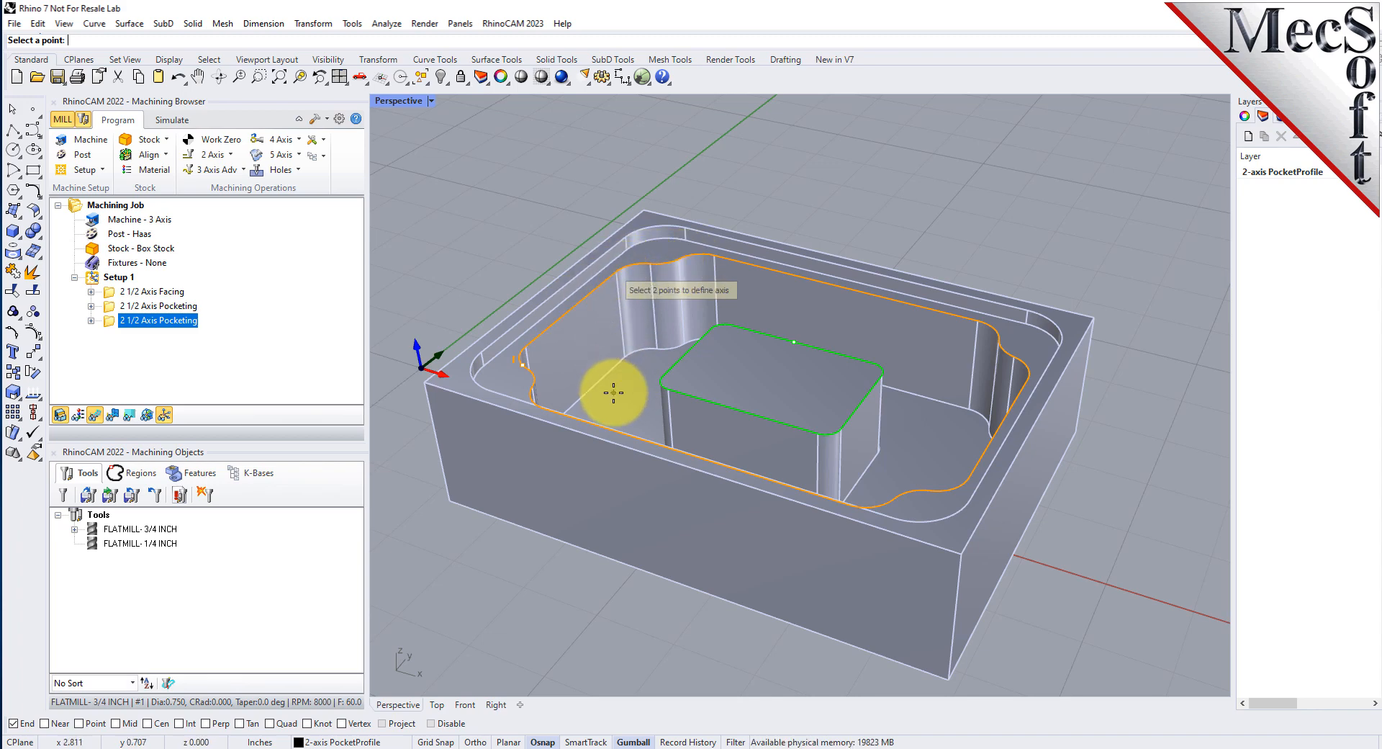
{"action": "left_click", "coordinate": [656, 347]}
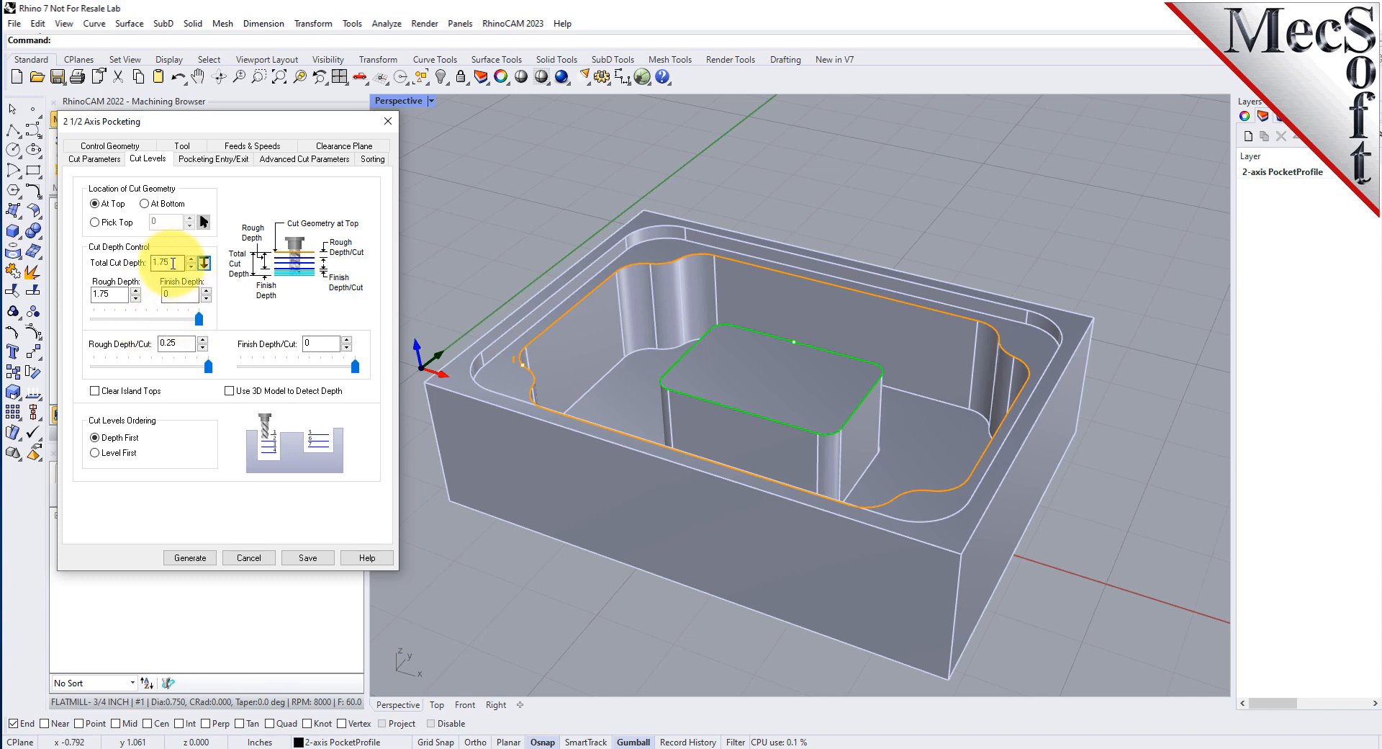
Use rough depth 1.75, finish depth 0 and 0.25 rough depth per cut, enable Clear Island Tops, and generate the toolpath
{"action": "left_click_drag", "start_coordinate": [174, 264], "coordinate": [137, 260]}
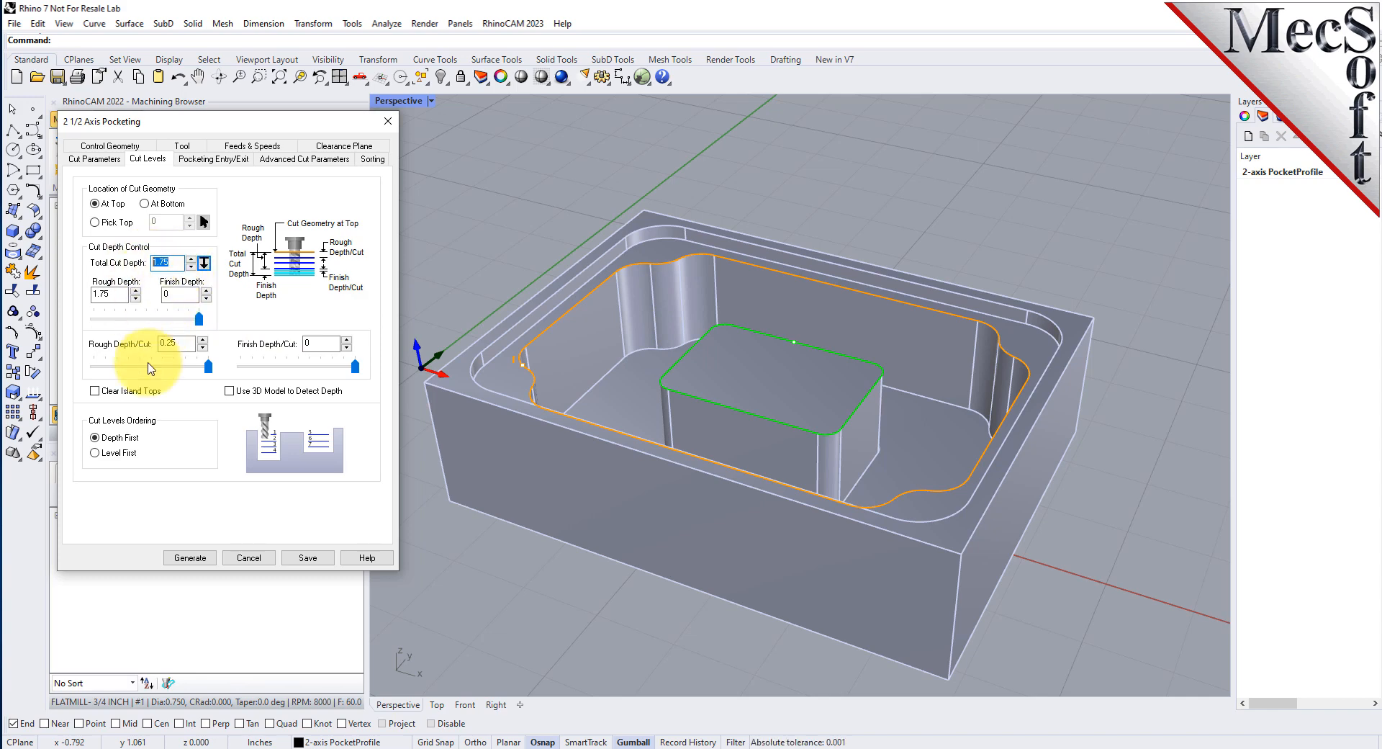
{"action": "double_click", "coordinate": [181, 344]}
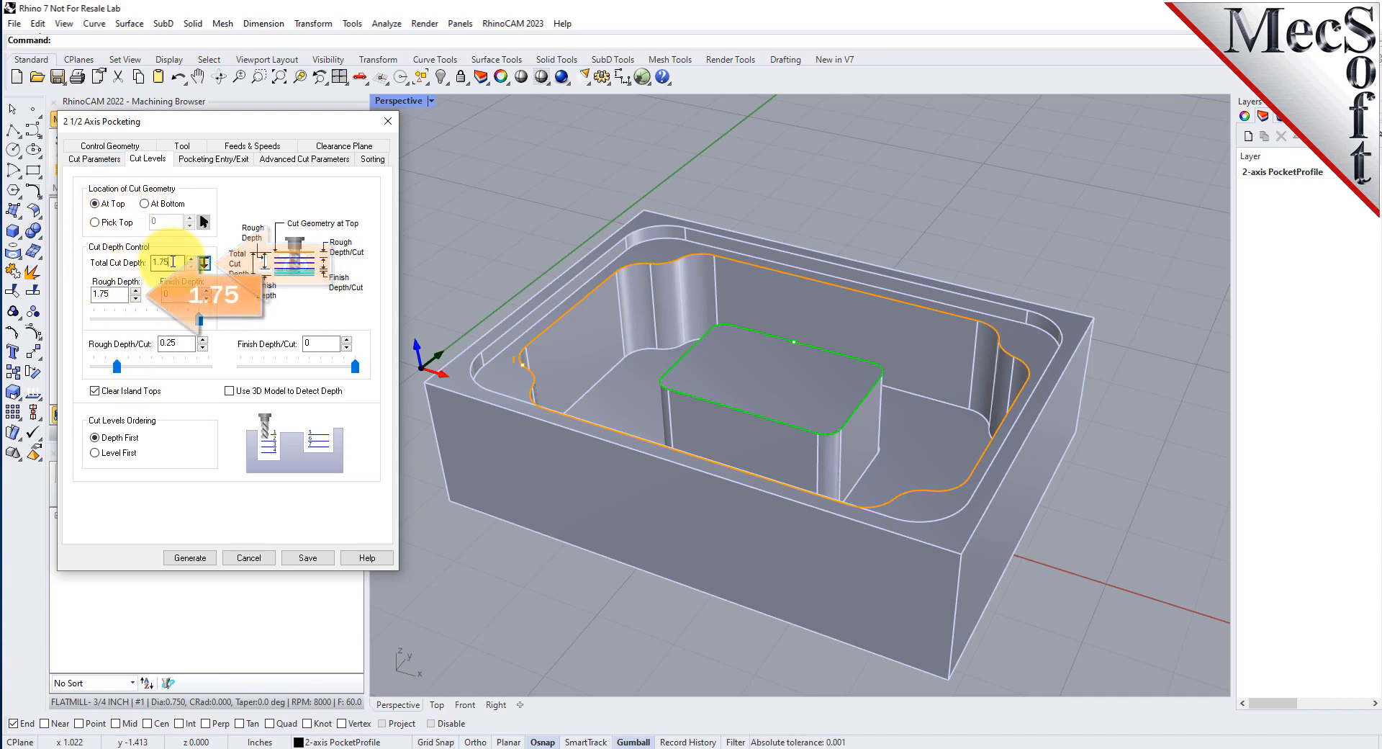
{"action": "left_click_drag", "start_coordinate": [173, 263], "coordinate": [129, 262]}
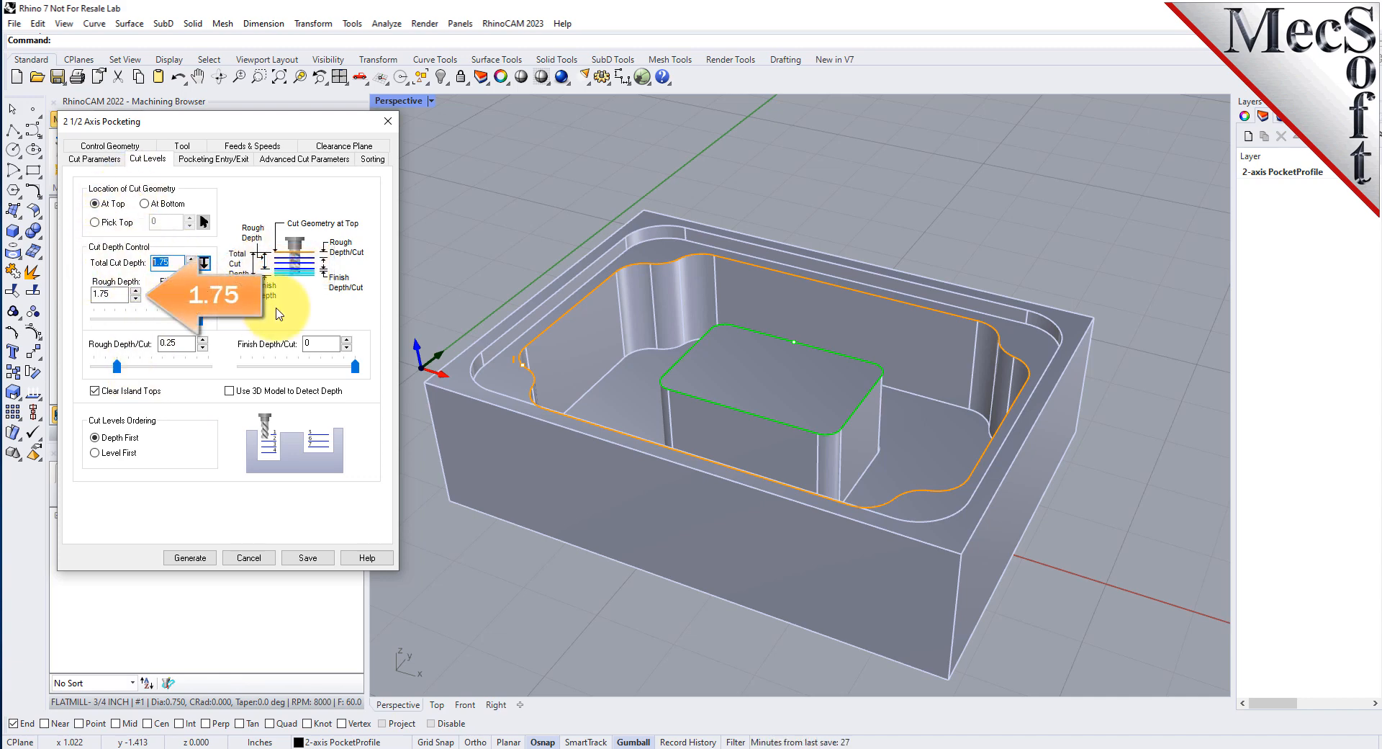
{"action": "left_click_drag", "start_coordinate": [113, 296], "coordinate": [98, 294]}
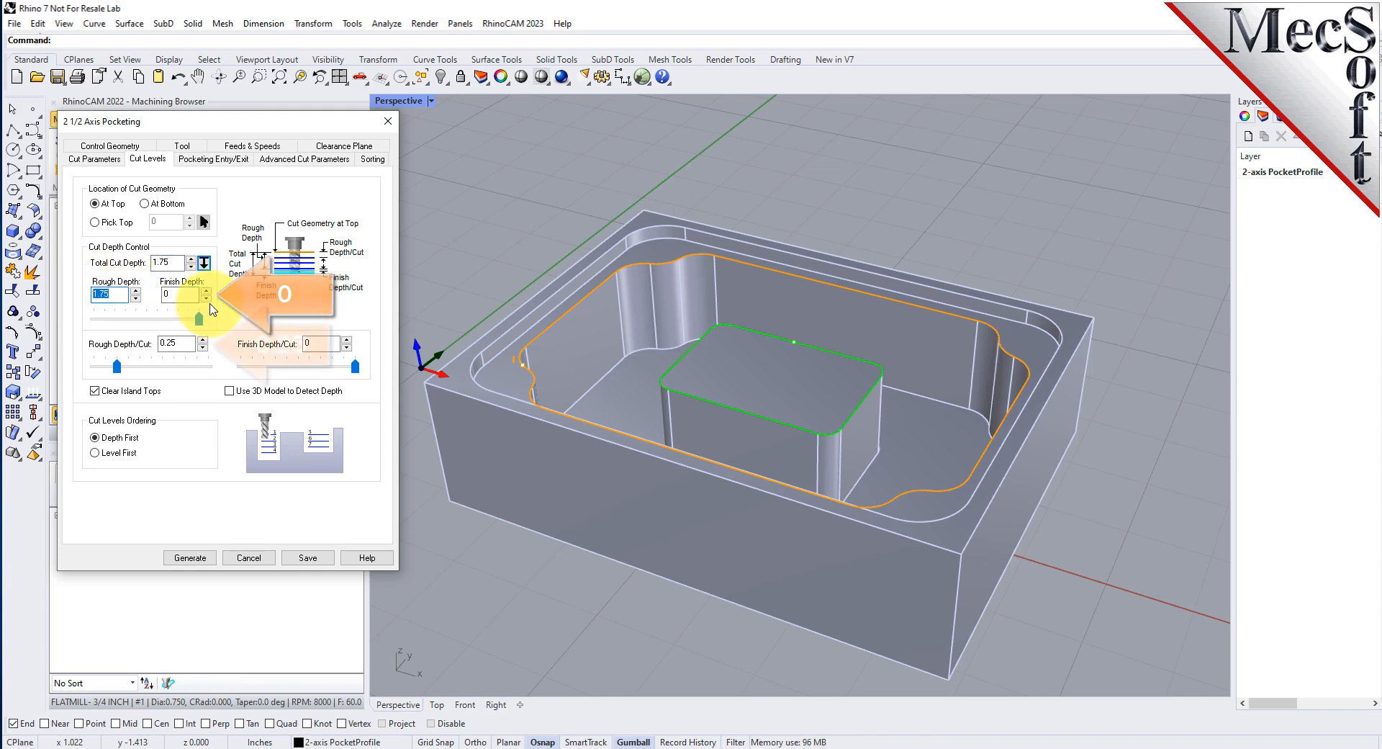
{"action": "left_click_drag", "start_coordinate": [175, 295], "coordinate": [150, 292]}
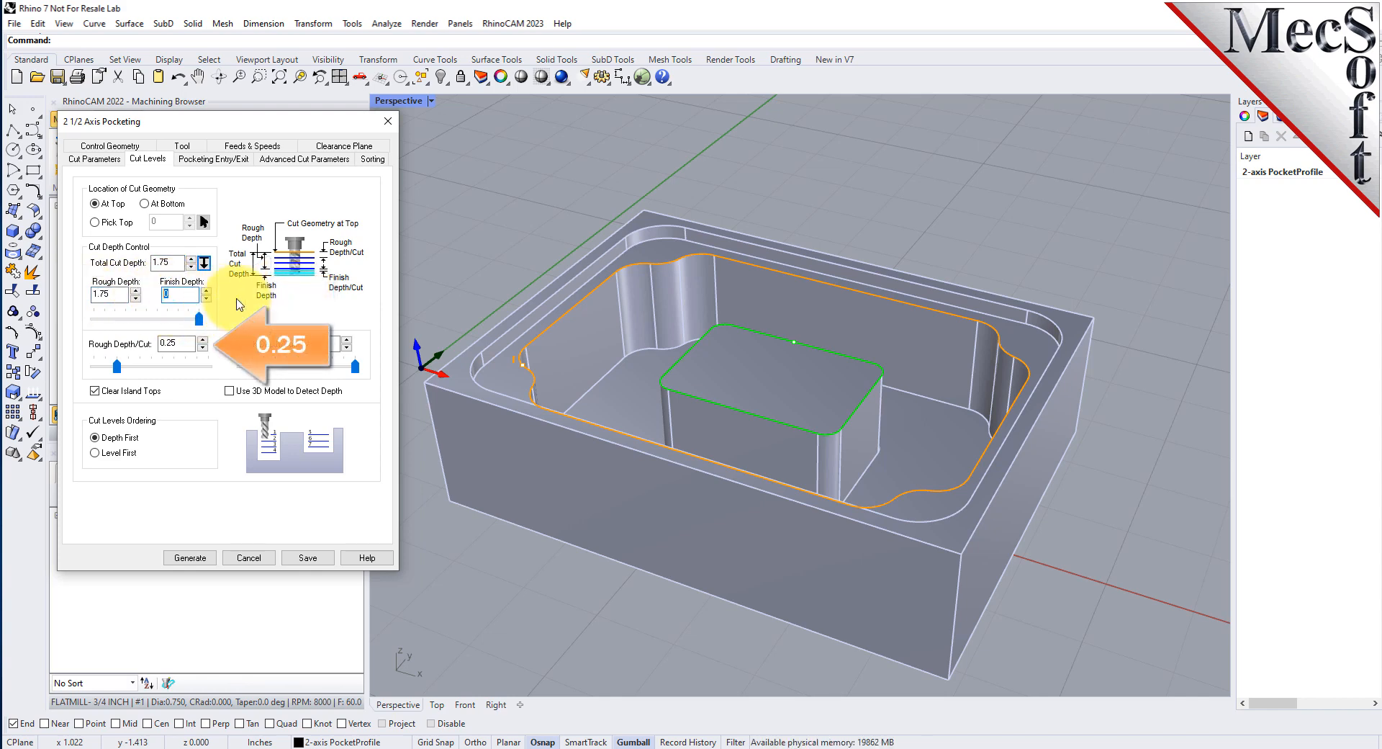
{"action": "left_click_drag", "start_coordinate": [188, 344], "coordinate": [115, 344]}
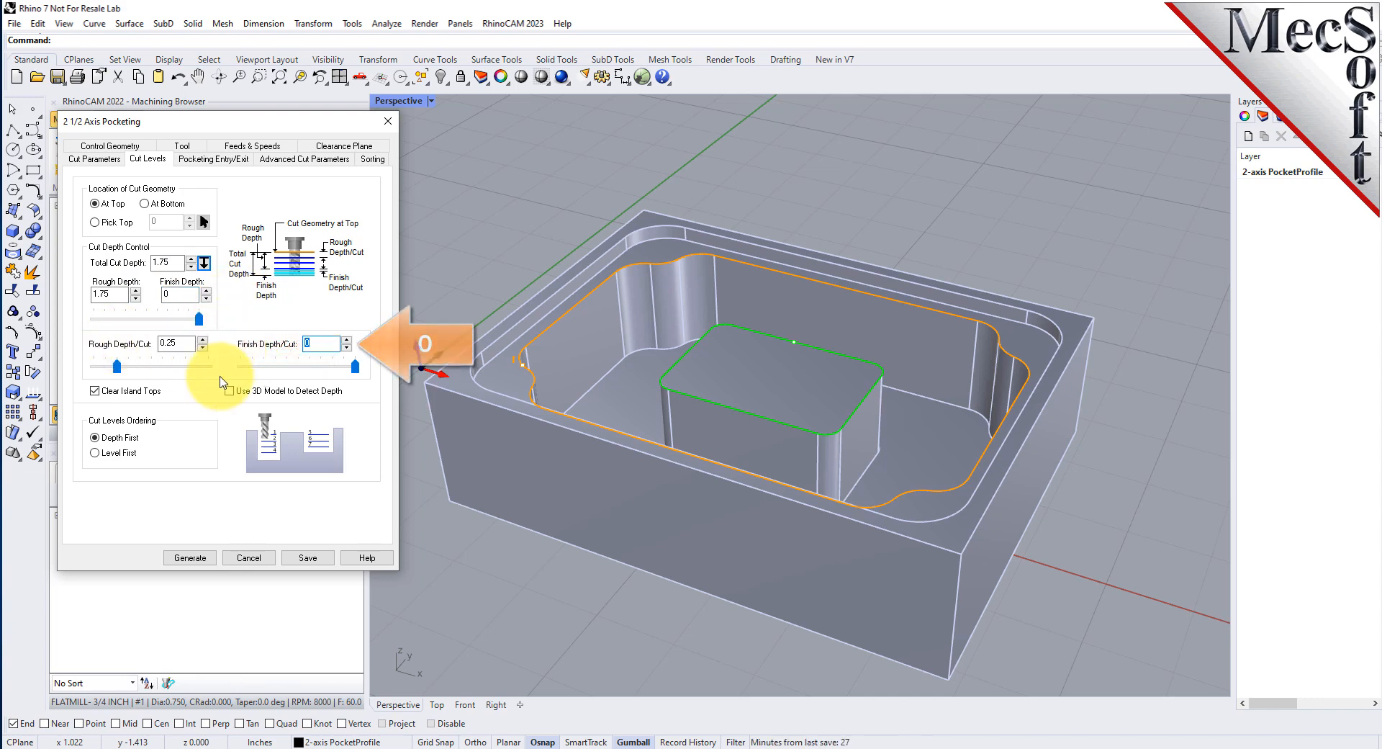
{"action": "left_click", "coordinate": [191, 557]}
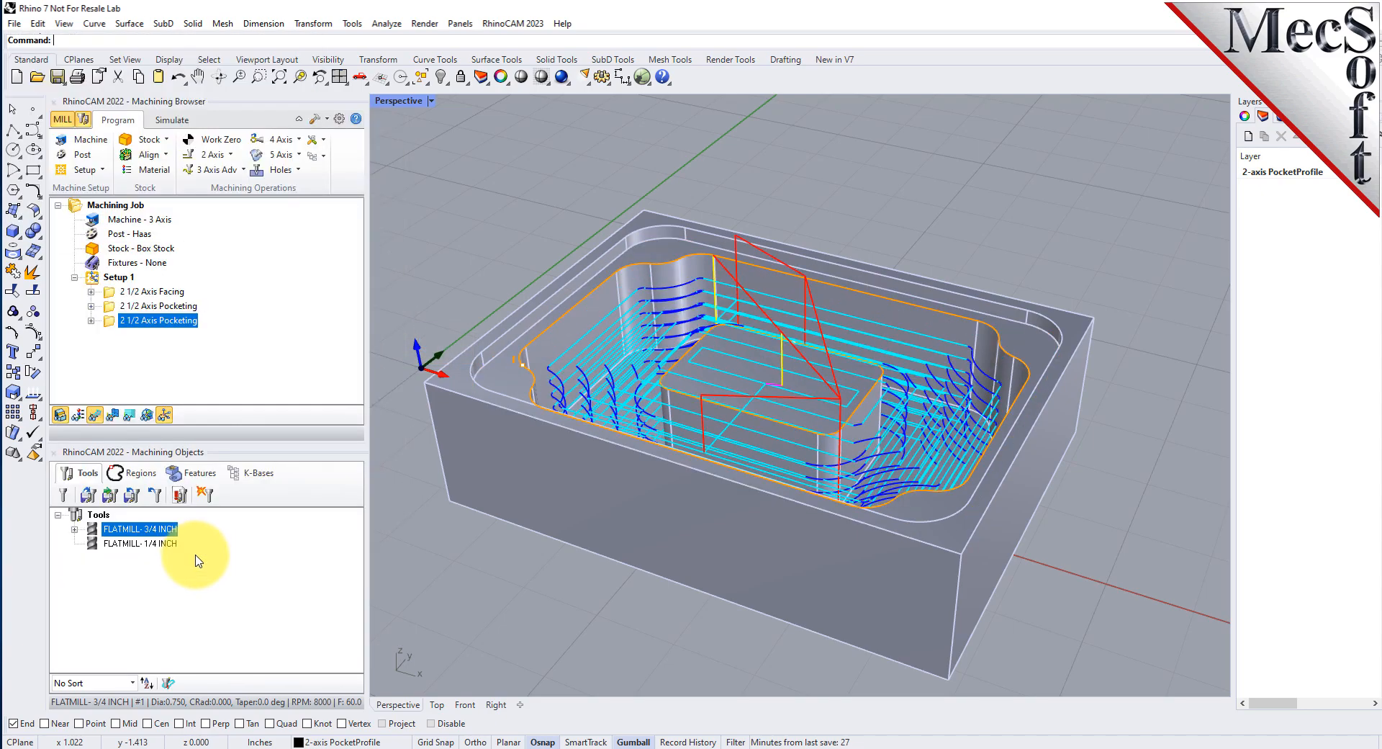
Examine the generated pocketing toolpath around the central island as a whole and one Z level at a time
{"action": "right_click_drag", "start_coordinate": [725, 445], "coordinate": [795, 393]}
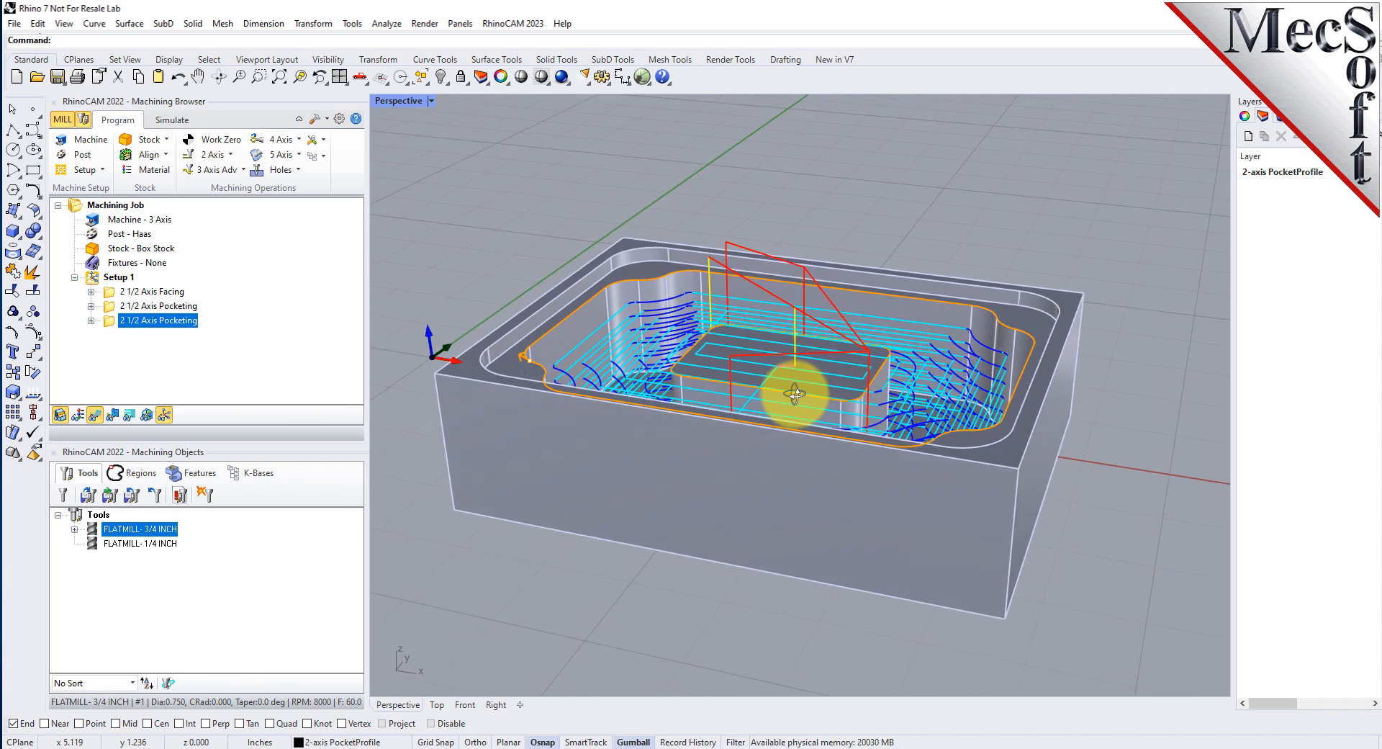
{"action": "left_click", "coordinate": [94, 415]}
{"action": "left_click", "coordinate": [95, 415]}
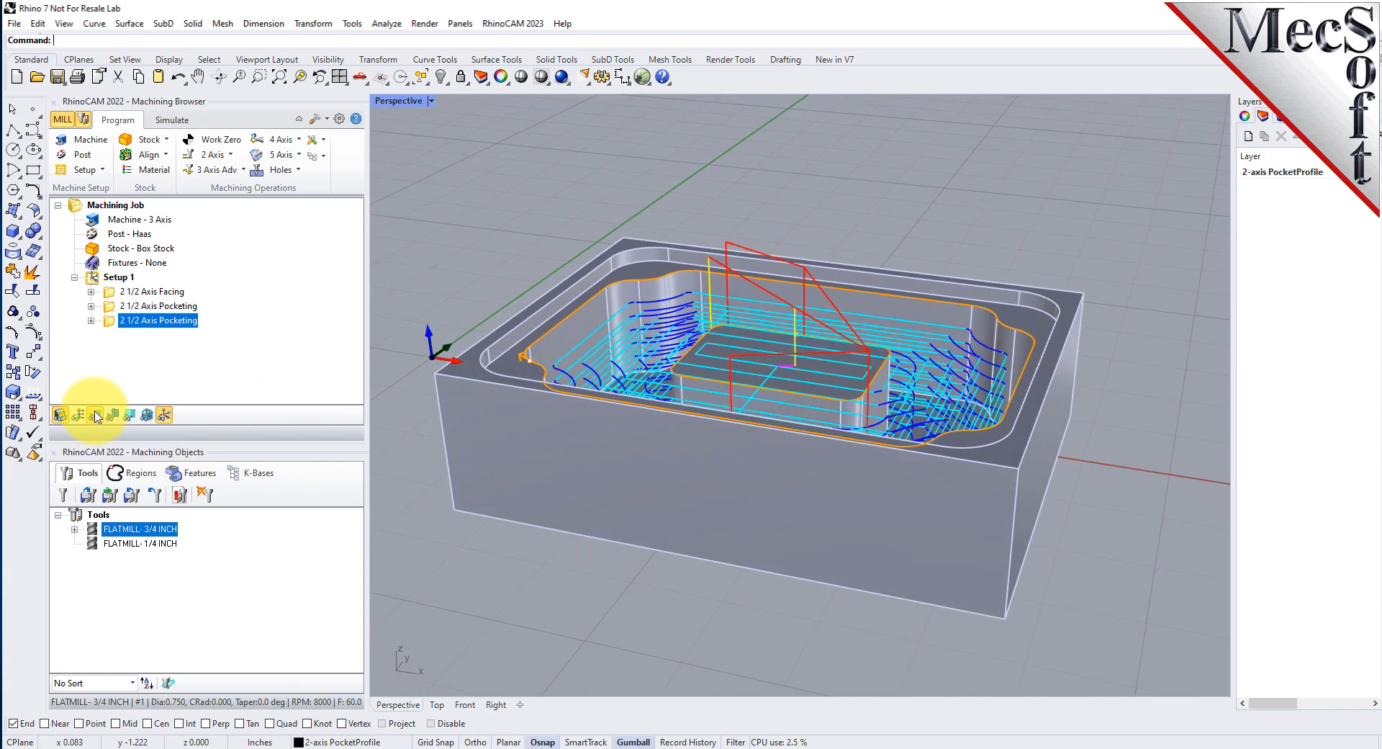
{"action": "left_click", "coordinate": [130, 415]}
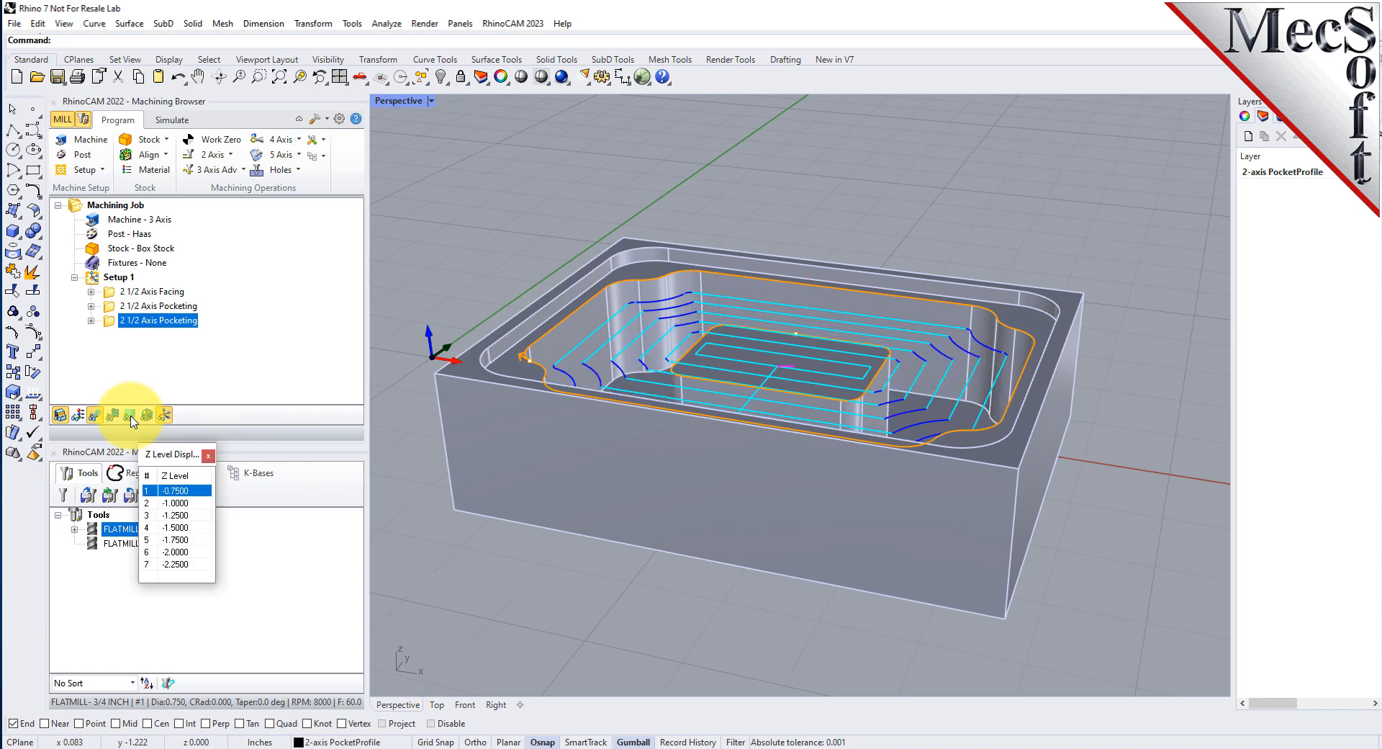
{"action": "right_click_drag", "start_coordinate": [685, 369], "coordinate": [683, 392]}
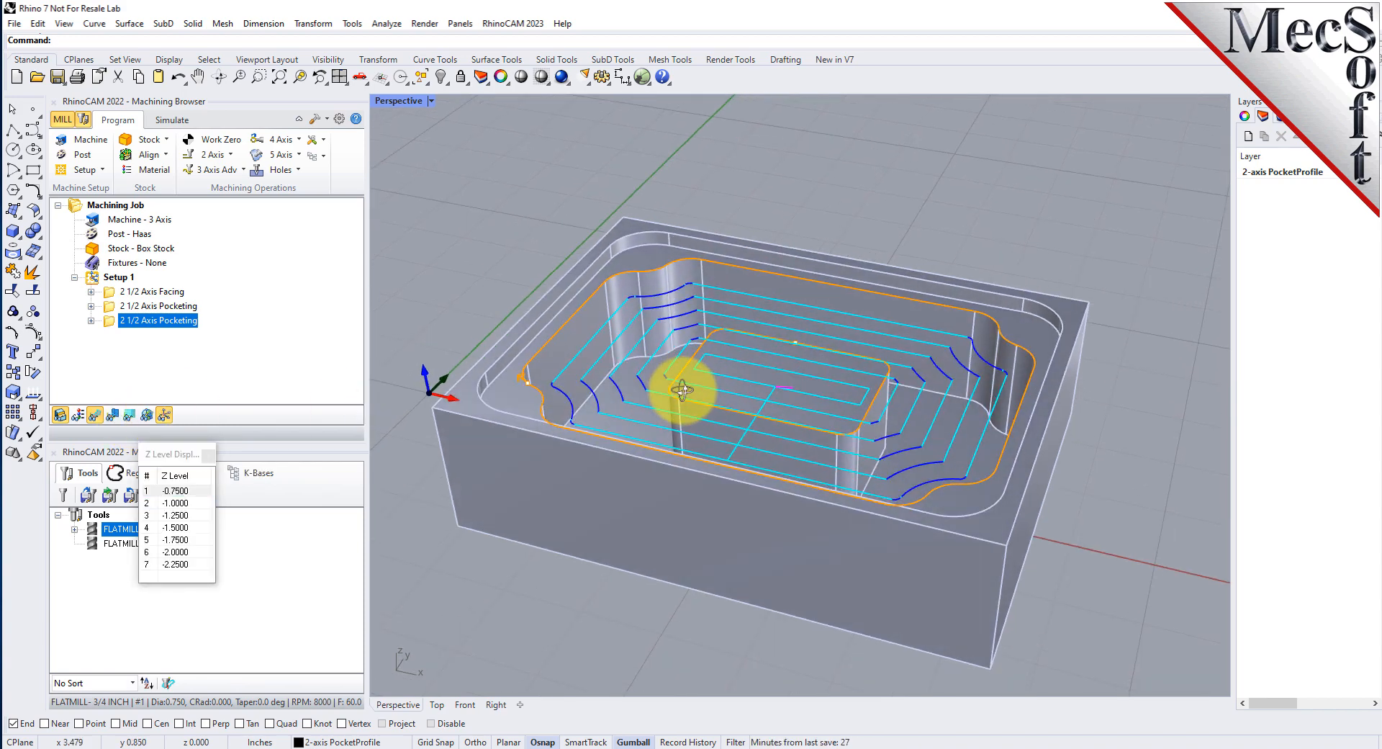
{"action": "left_click", "coordinate": [180, 503]}
{"action": "left_click", "coordinate": [181, 515]}
{"action": "left_click", "coordinate": [181, 527]}
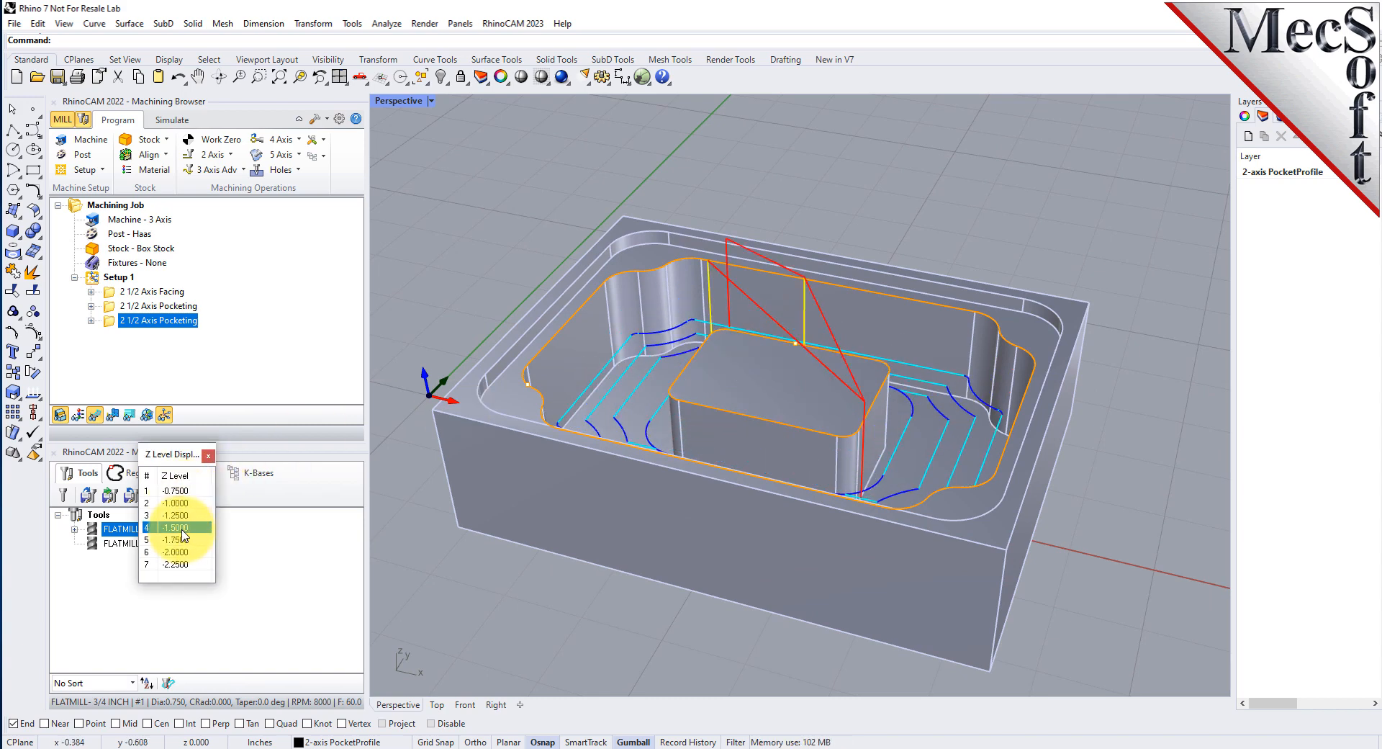
{"action": "left_click", "coordinate": [182, 540]}
{"action": "left_click", "coordinate": [178, 490]}
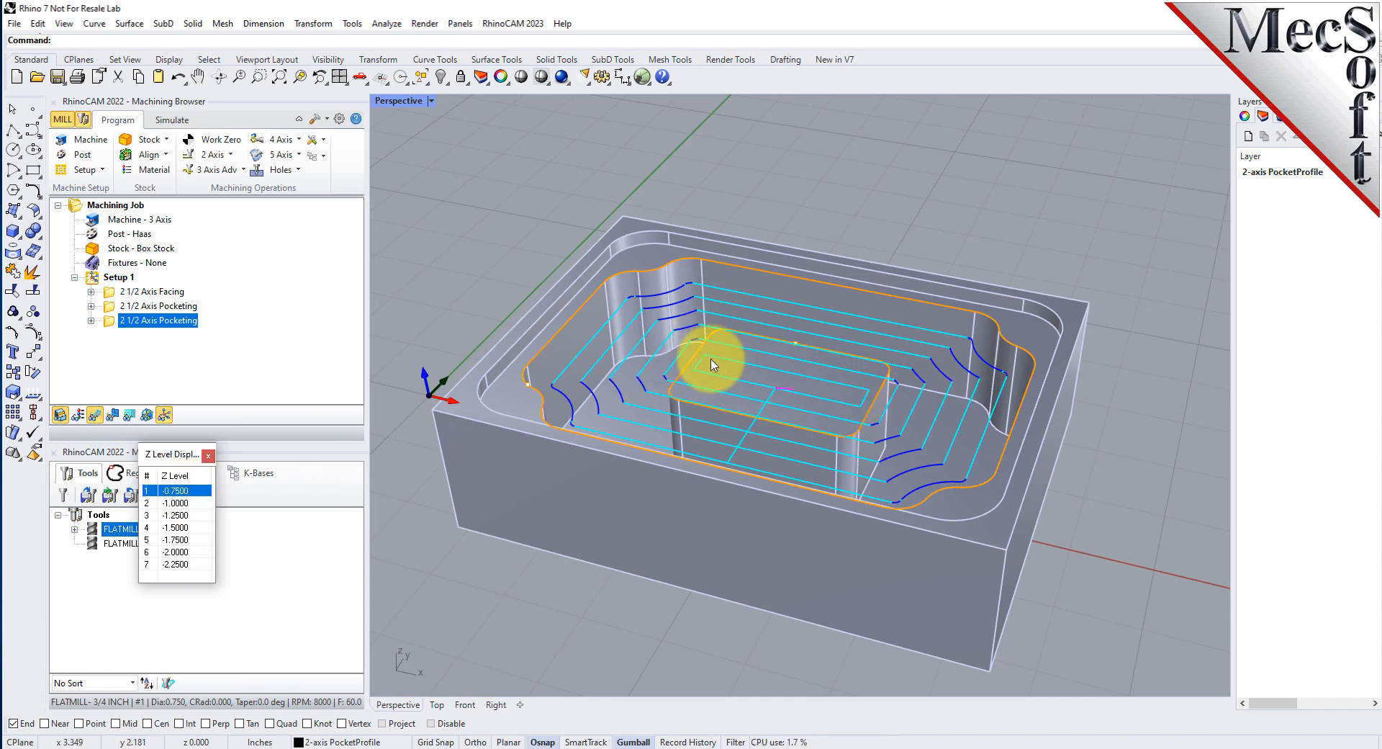
{"action": "left_click", "coordinate": [208, 455]}
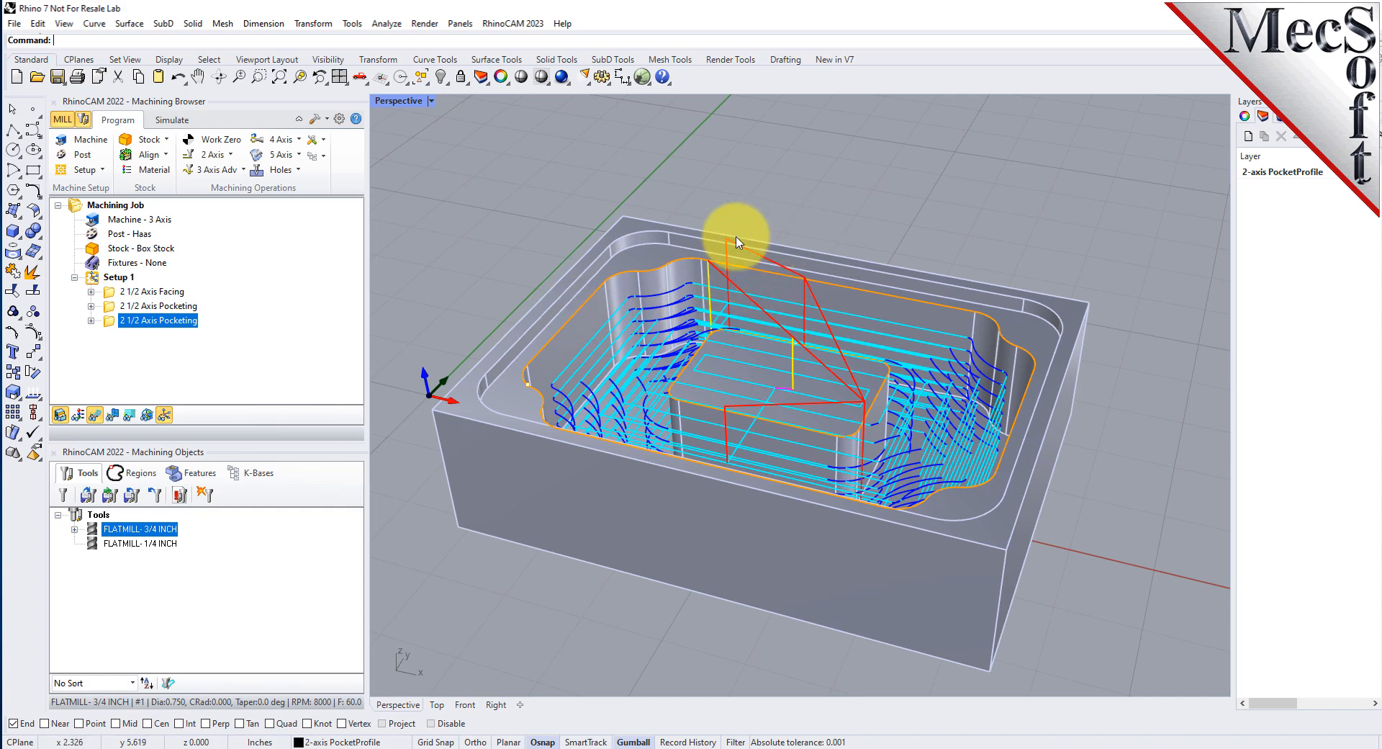
Simulate the island pocketing operation, inspect the cut stock with the toolpath hidden, and return to programming
{"action": "scroll", "coordinate": [822, 163], "scroll_direction": "down", "scroll_amount": 2}
{"action": "scroll", "coordinate": [748, 280], "scroll_direction": "up", "scroll_amount": 2}
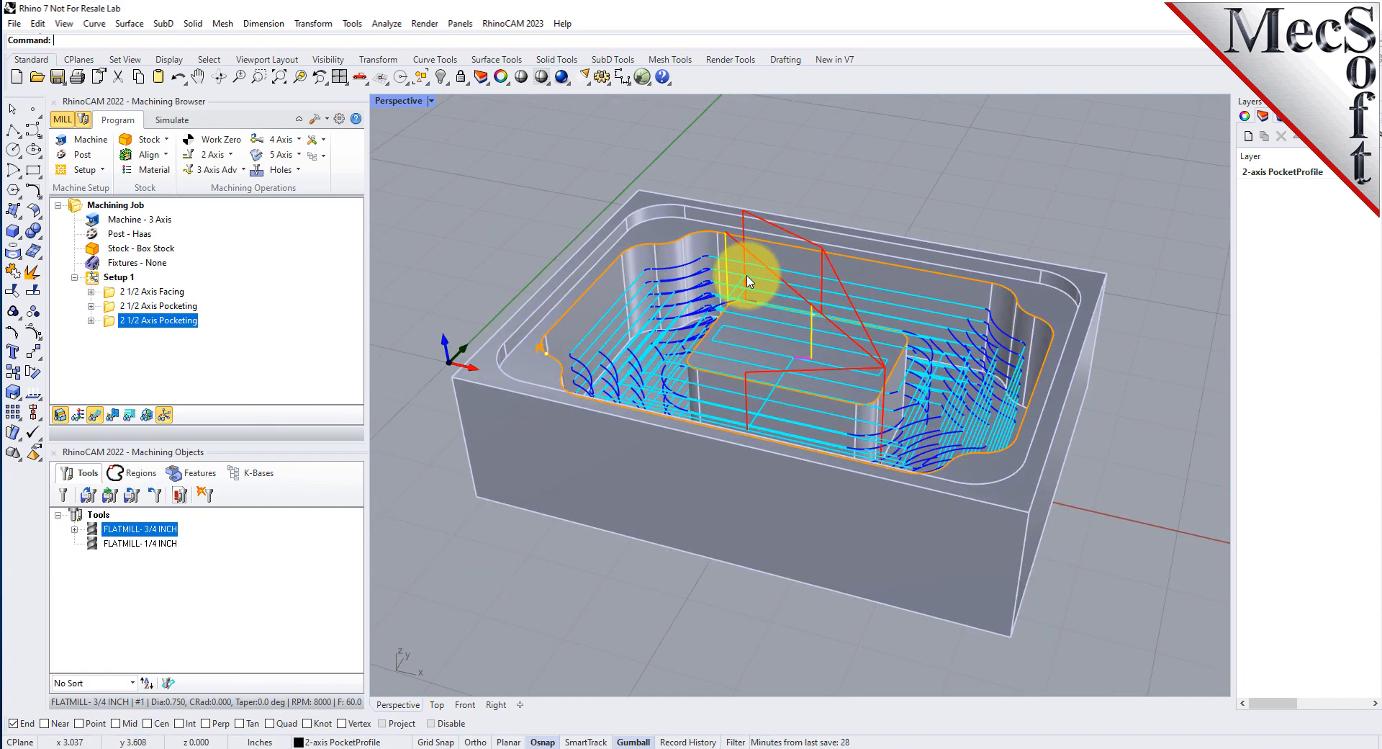
{"action": "left_click", "coordinate": [171, 121]}
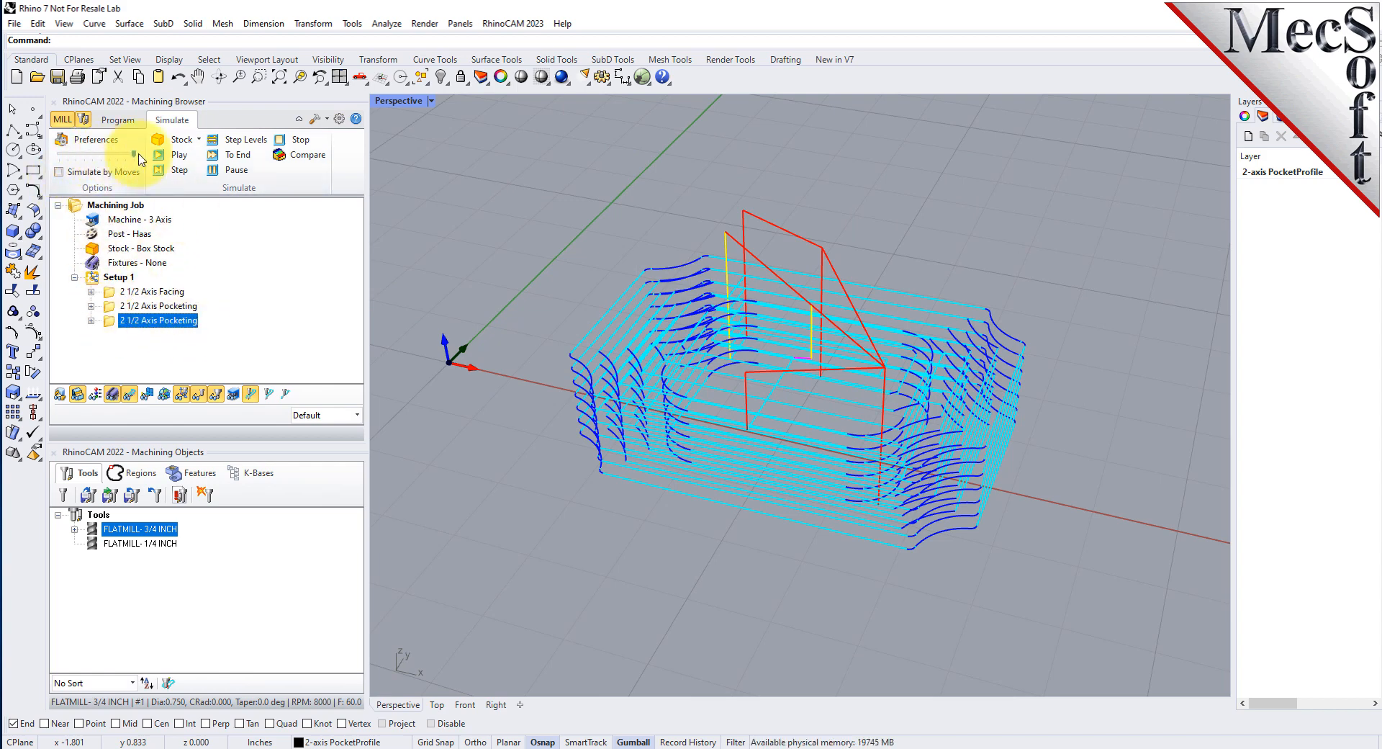
{"action": "left_click", "coordinate": [180, 160]}
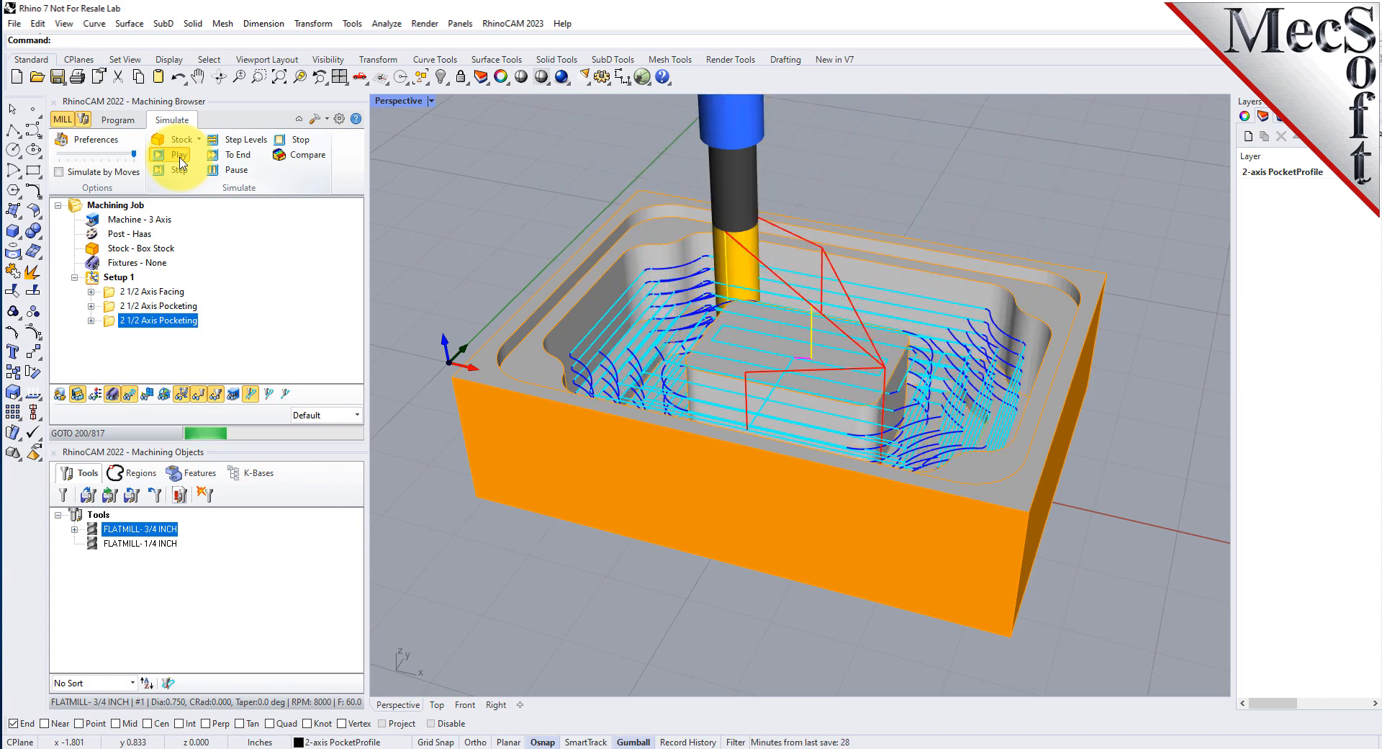
{"action": "left_click", "coordinate": [131, 397]}
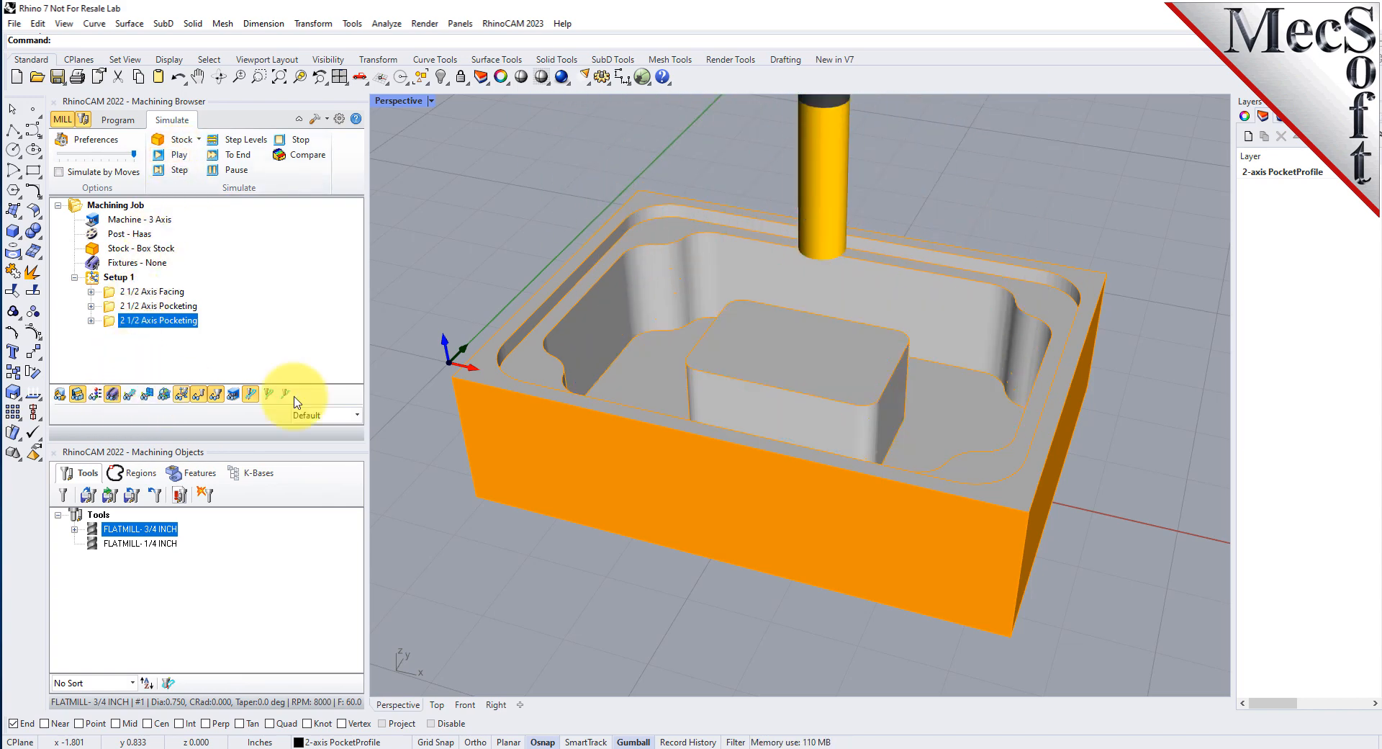
{"action": "right_click_drag", "start_coordinate": [746, 354], "coordinate": [749, 320]}
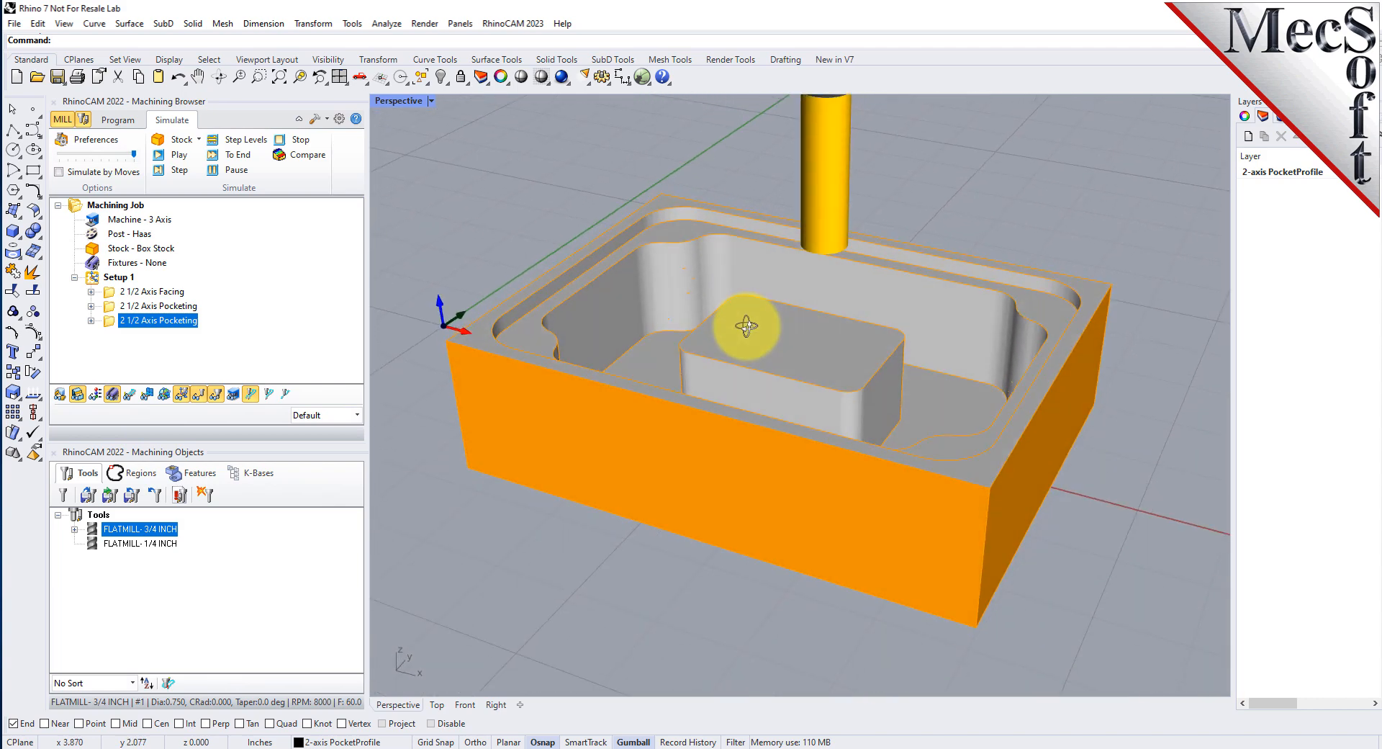
{"action": "left_click", "coordinate": [131, 395]}
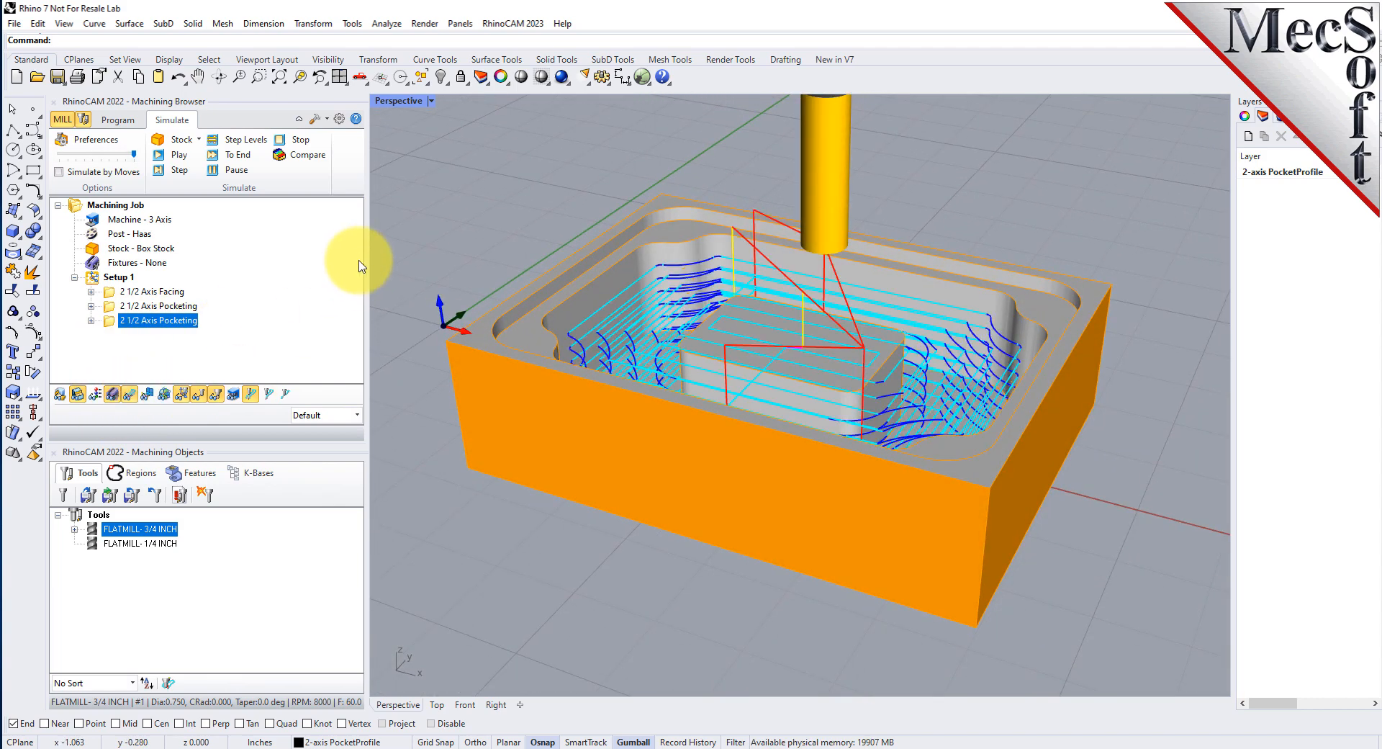
{"action": "left_click", "coordinate": [128, 124]}
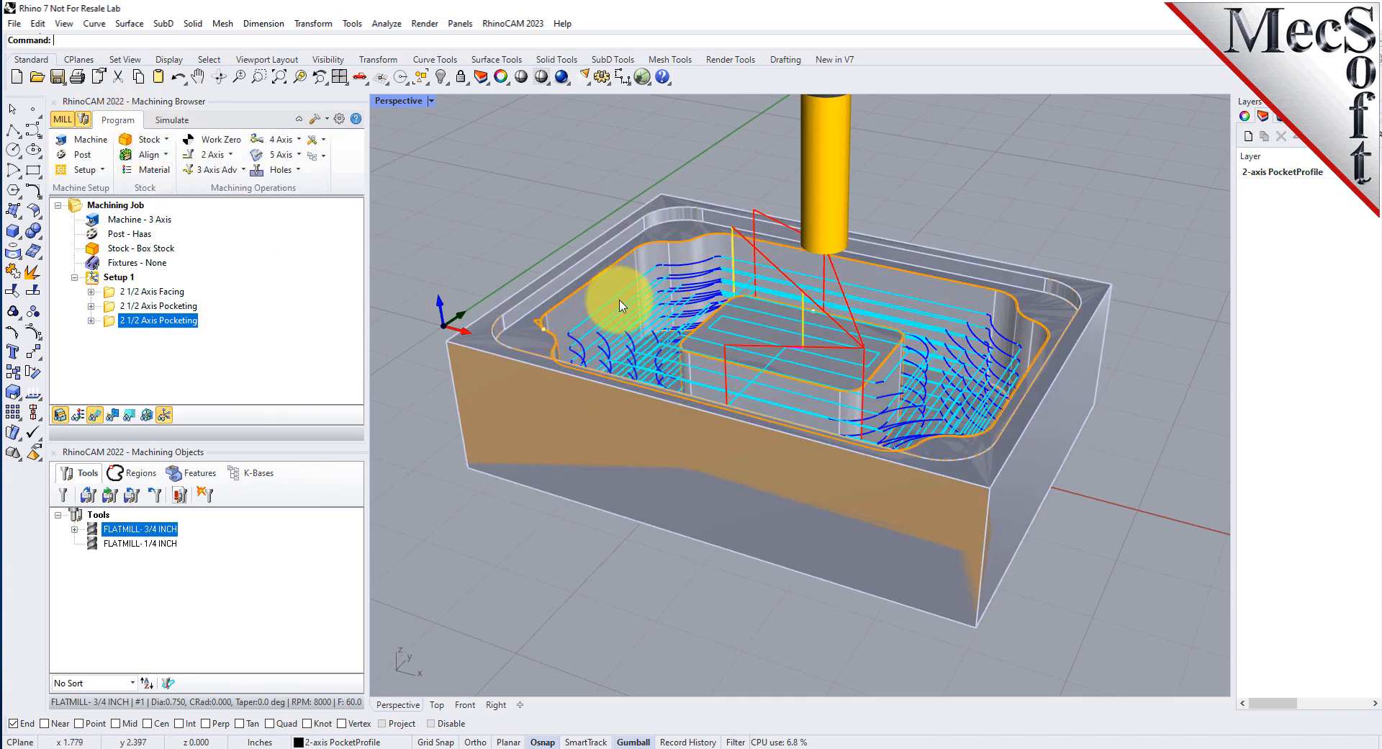
Create a 2 1/2 Axis Profiling operation and select the flat floor area around the central island as its part region
{"action": "left_click", "coordinate": [210, 154]}
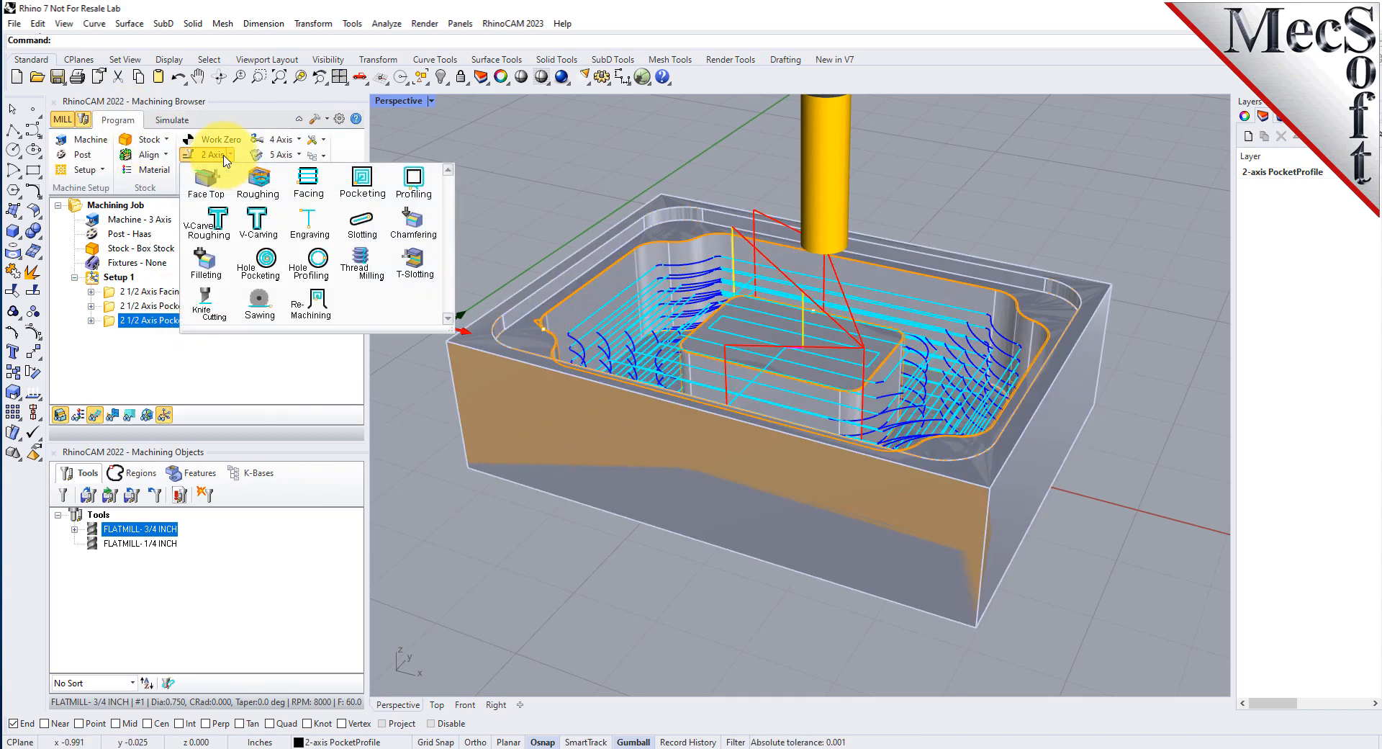
{"action": "left_click", "coordinate": [436, 188]}
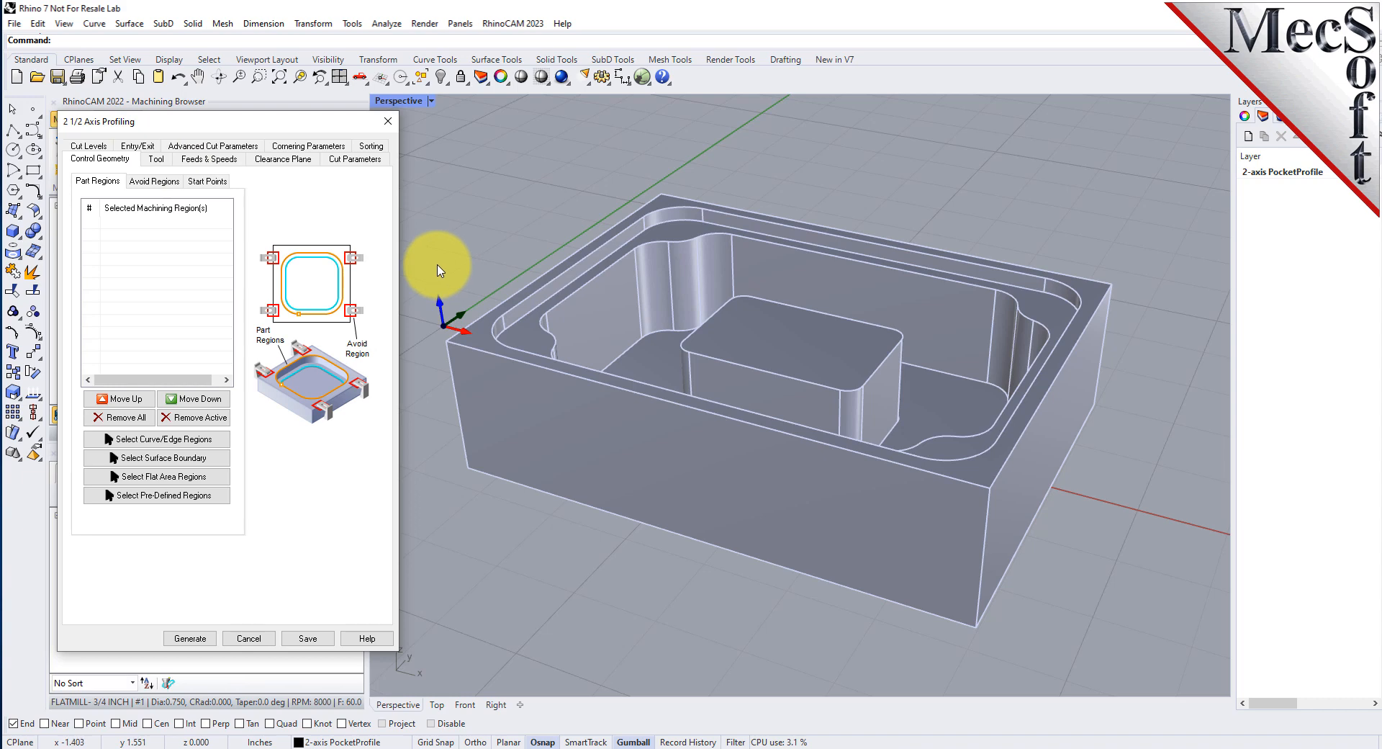
{"action": "right_click_drag", "start_coordinate": [673, 326], "coordinate": [658, 391]}
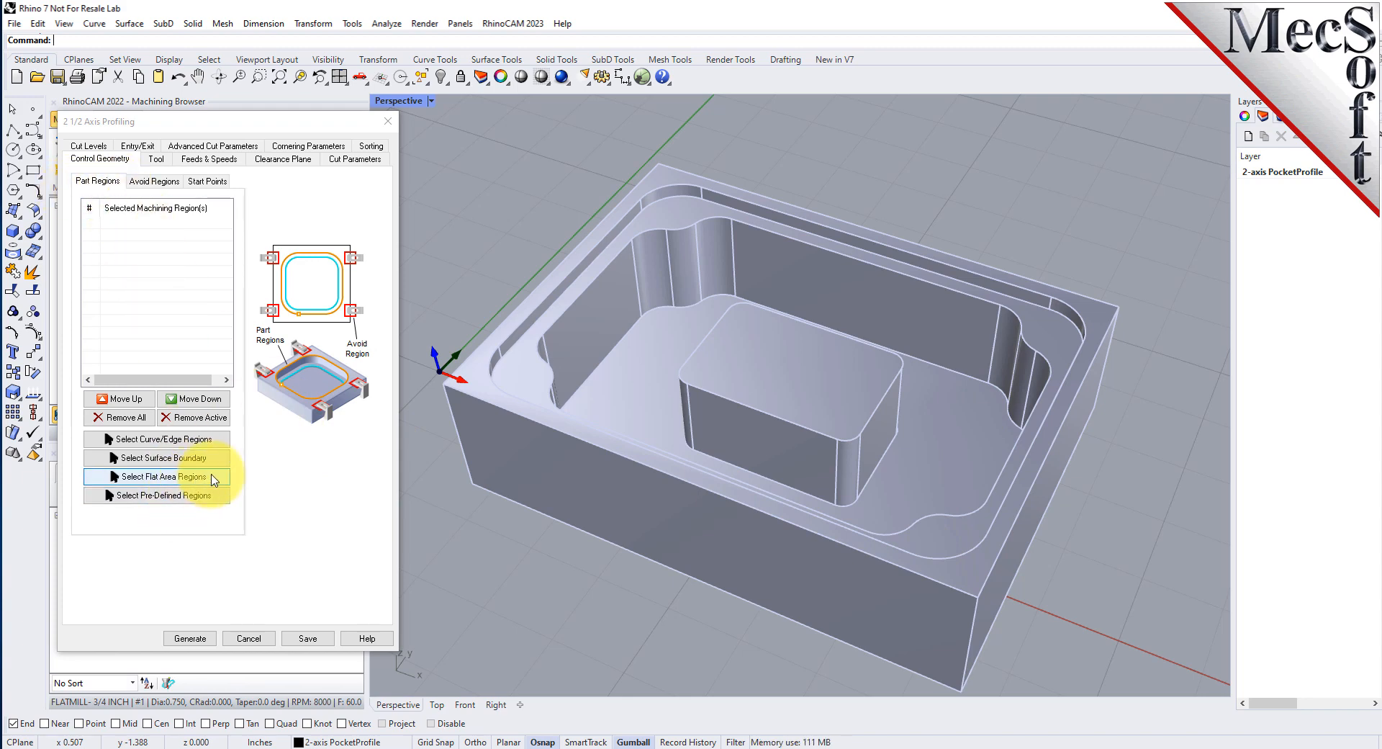
{"action": "left_click", "coordinate": [213, 481]}
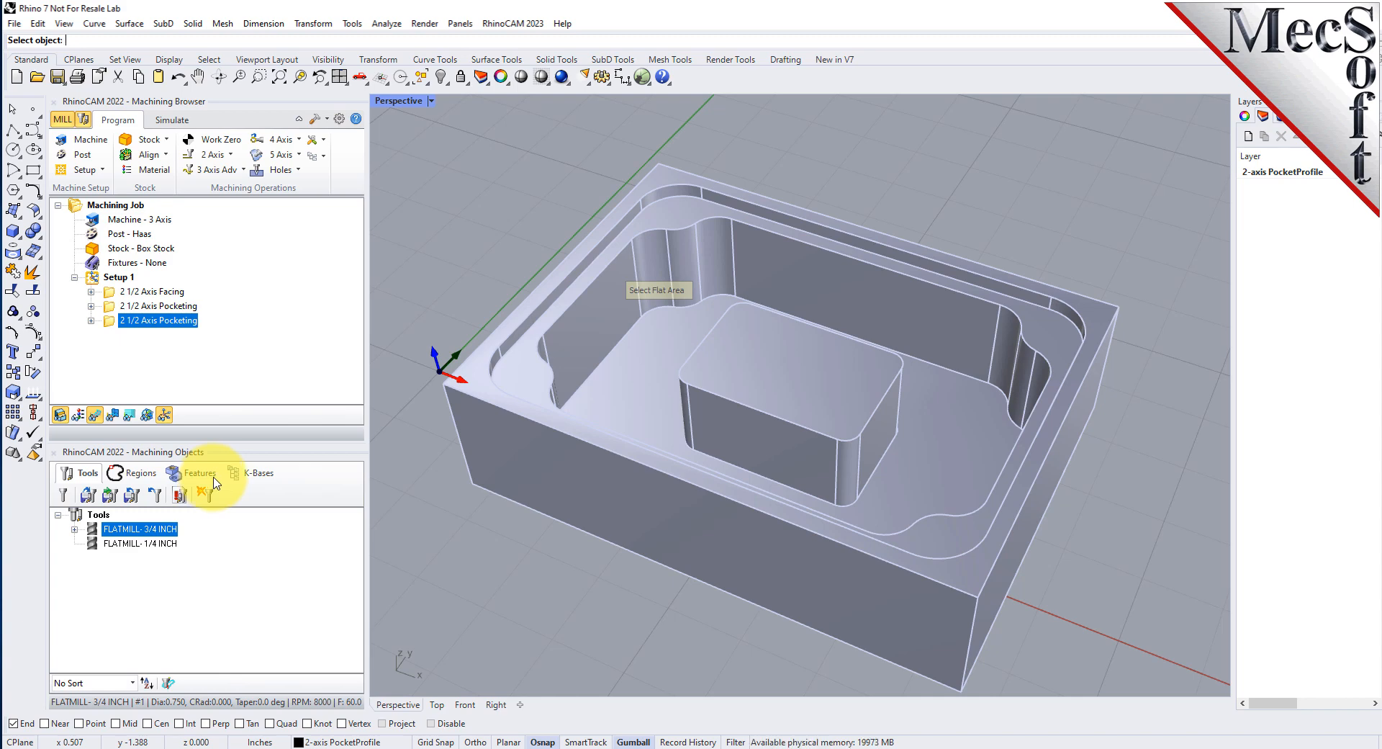
{"action": "left_click", "coordinate": [663, 347]}
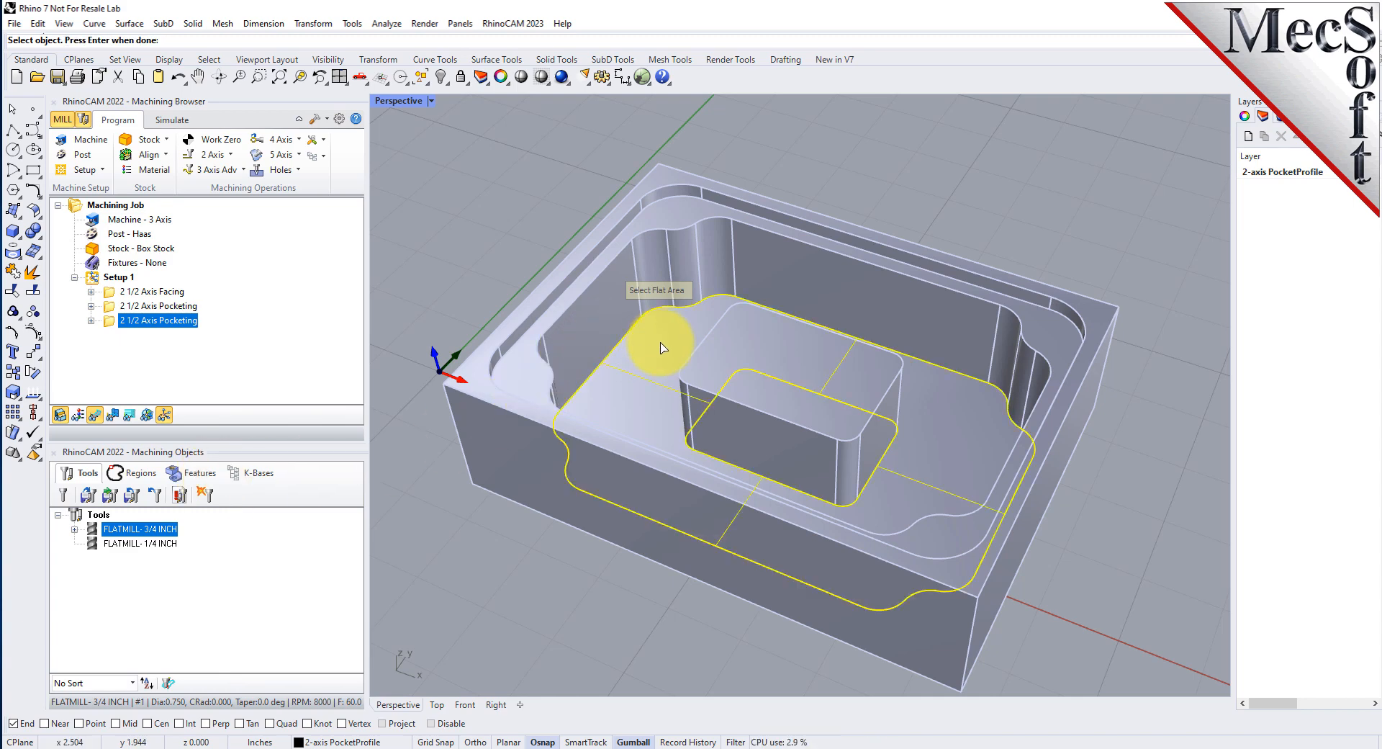
{"action": "key", "text": "Return"}
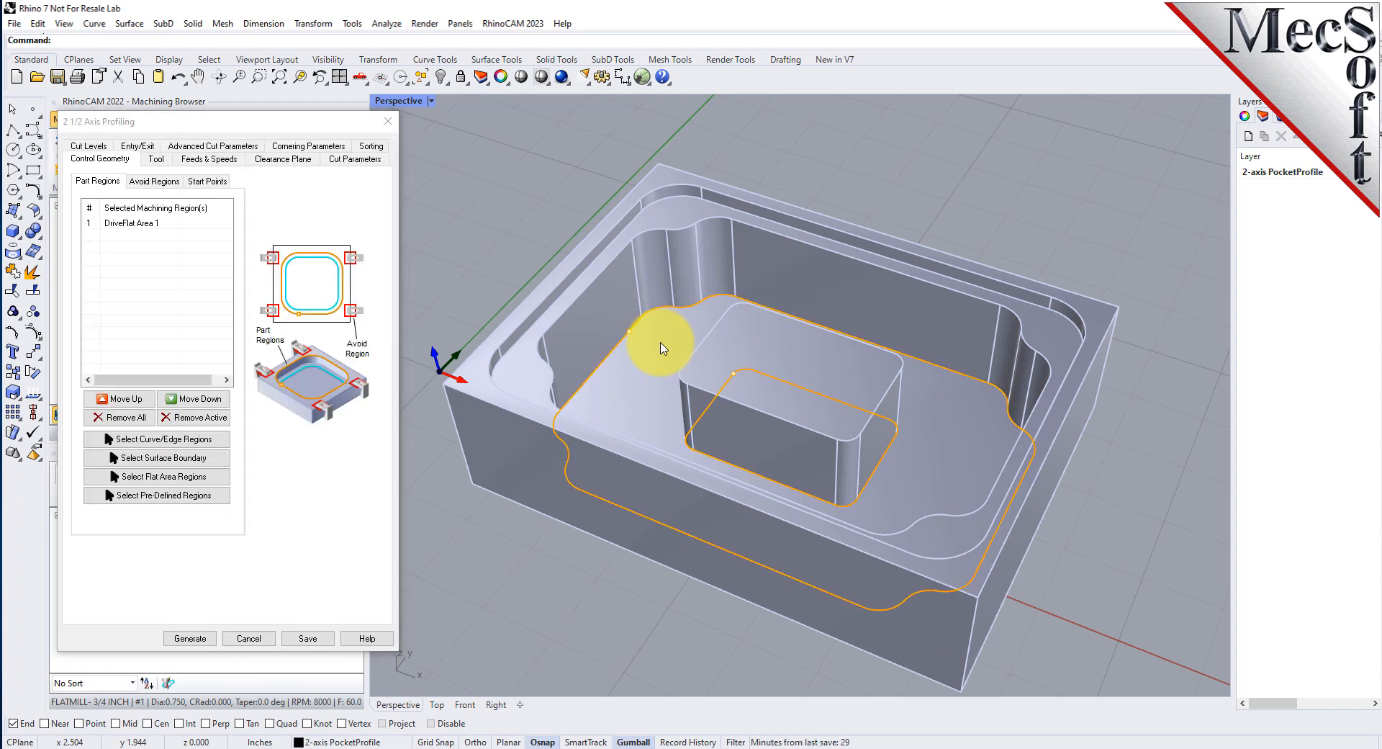
{"action": "left_click", "coordinate": [123, 223]}
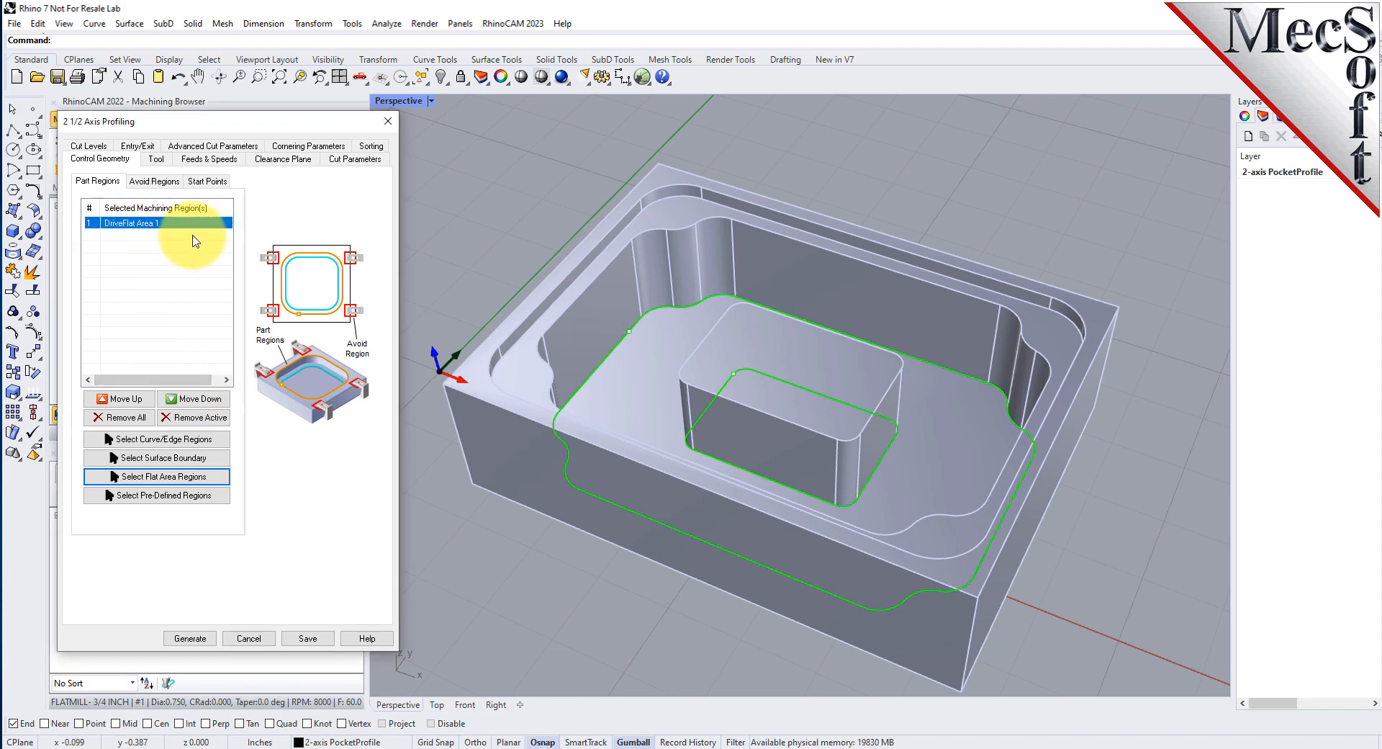
Use the FLATMILL- 1/4 INCH tool with tolerance 0.001, stock 0, climb cutting, and the cutting side determined from the 3D model
{"action": "left_click", "coordinate": [155, 159]}
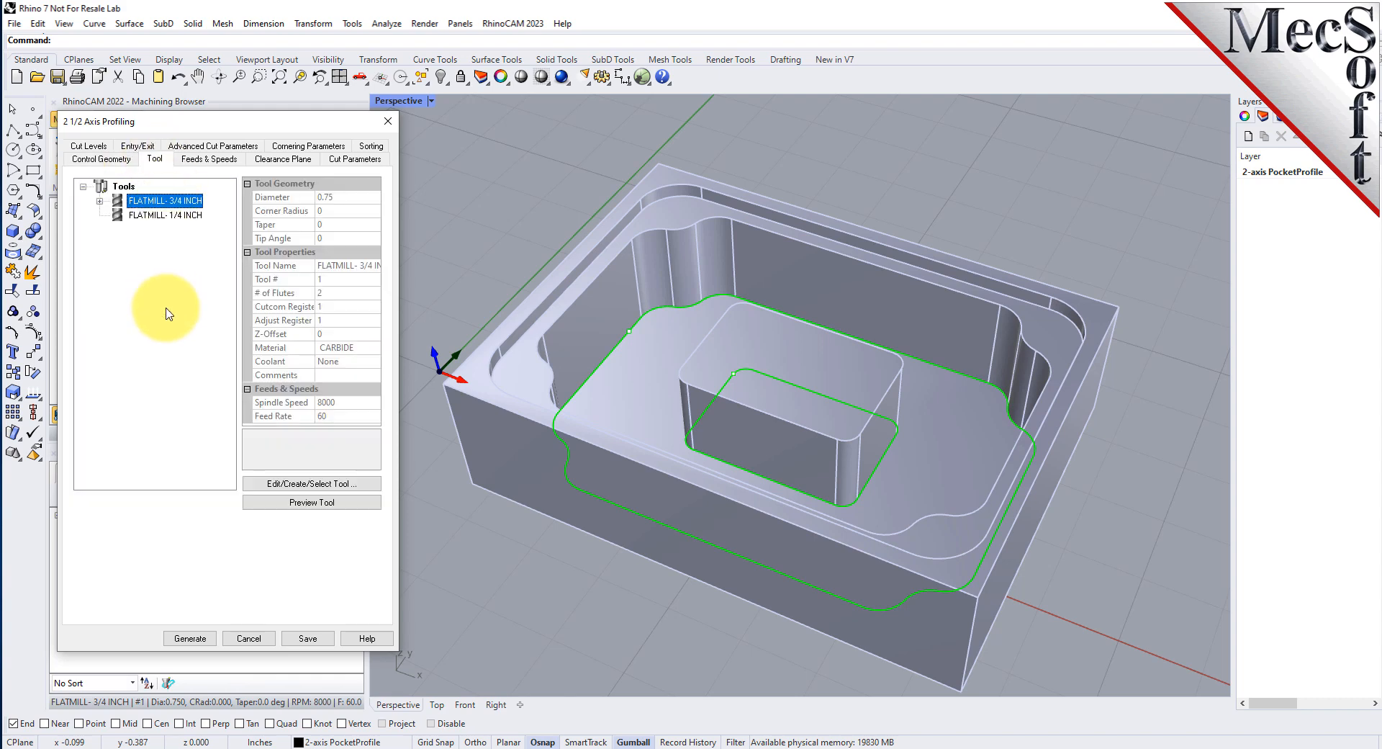
{"action": "left_click", "coordinate": [165, 214]}
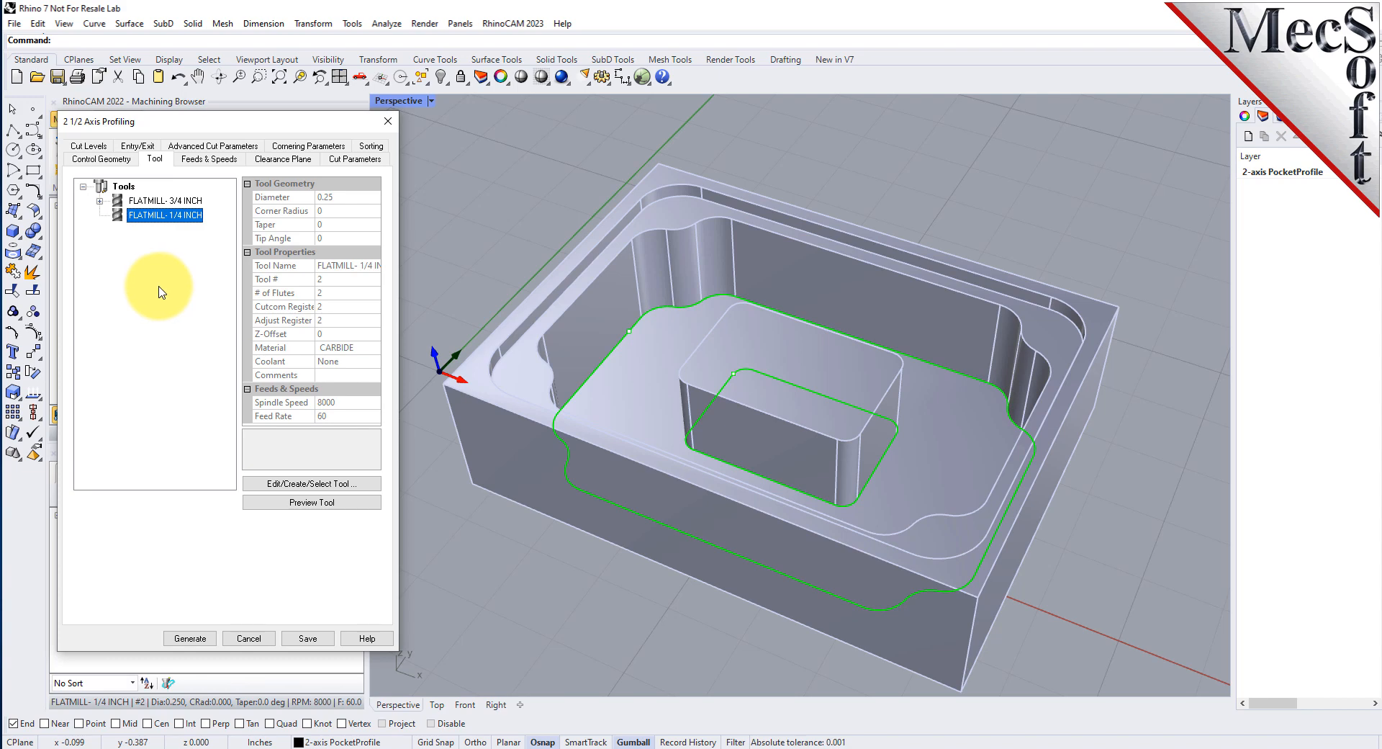
{"action": "left_click", "coordinate": [354, 158]}
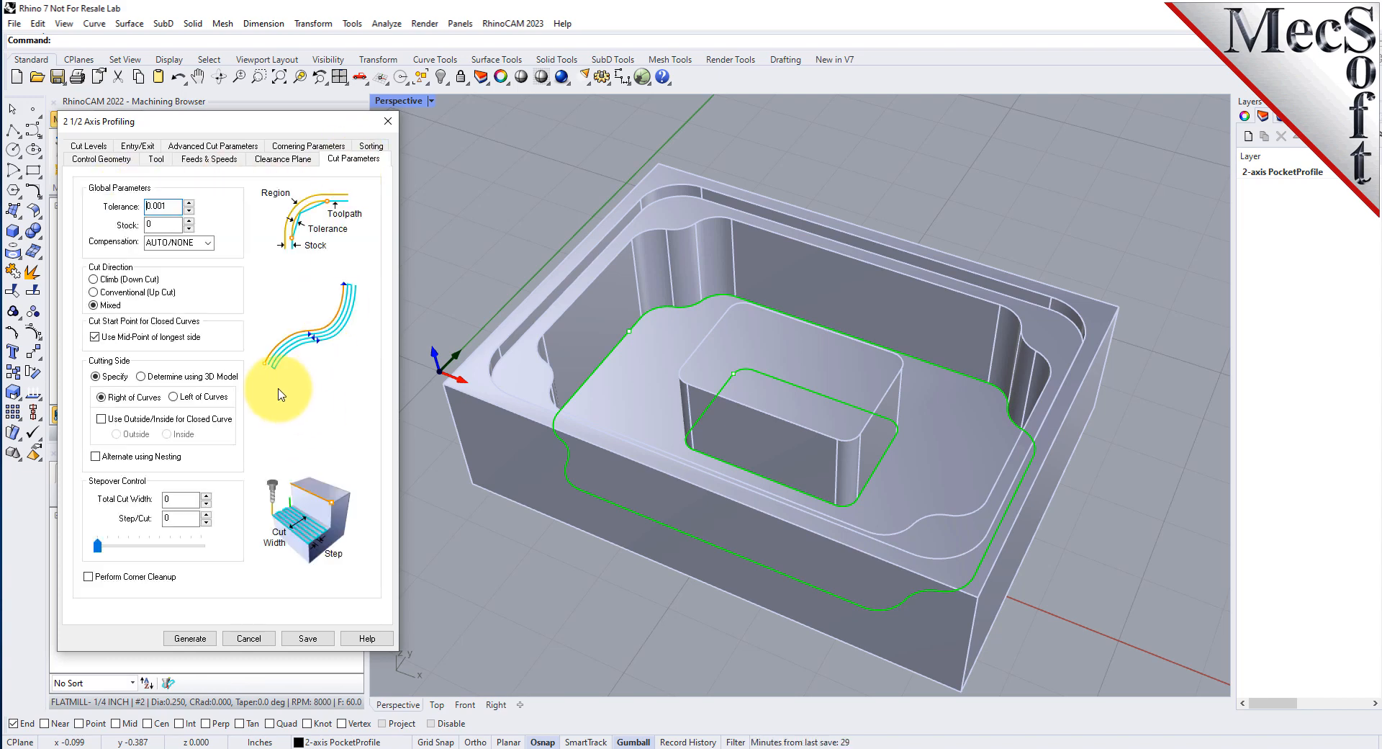
{"action": "double_click", "coordinate": [162, 206]}
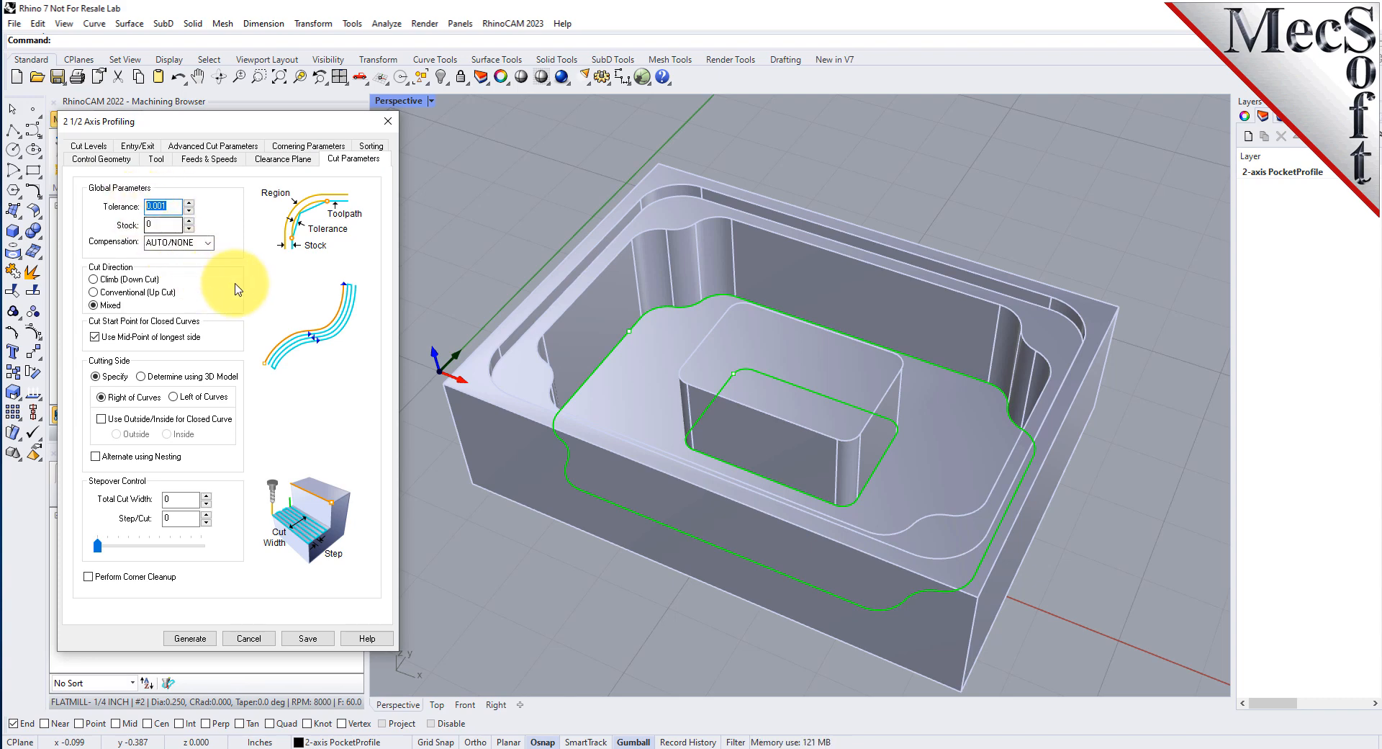
{"action": "double_click", "coordinate": [162, 224]}
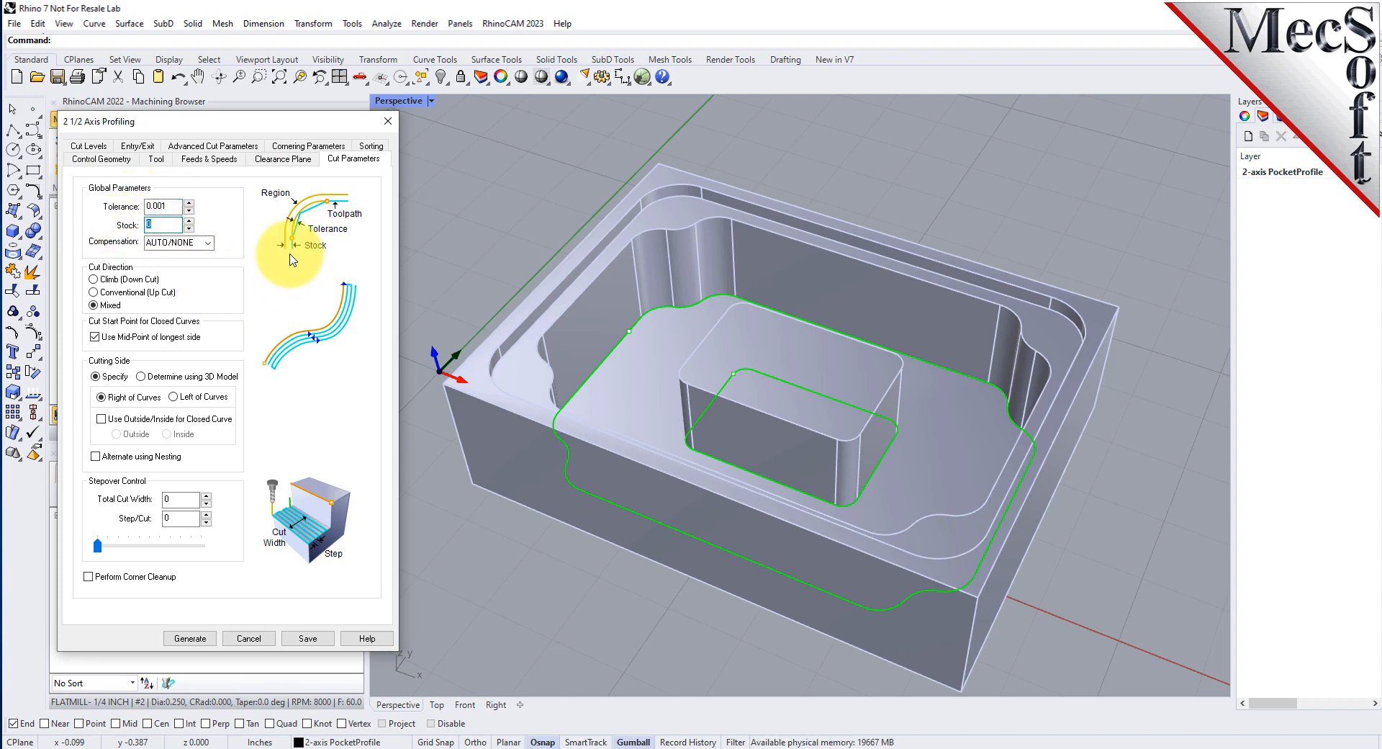
{"action": "left_click", "coordinate": [95, 280]}
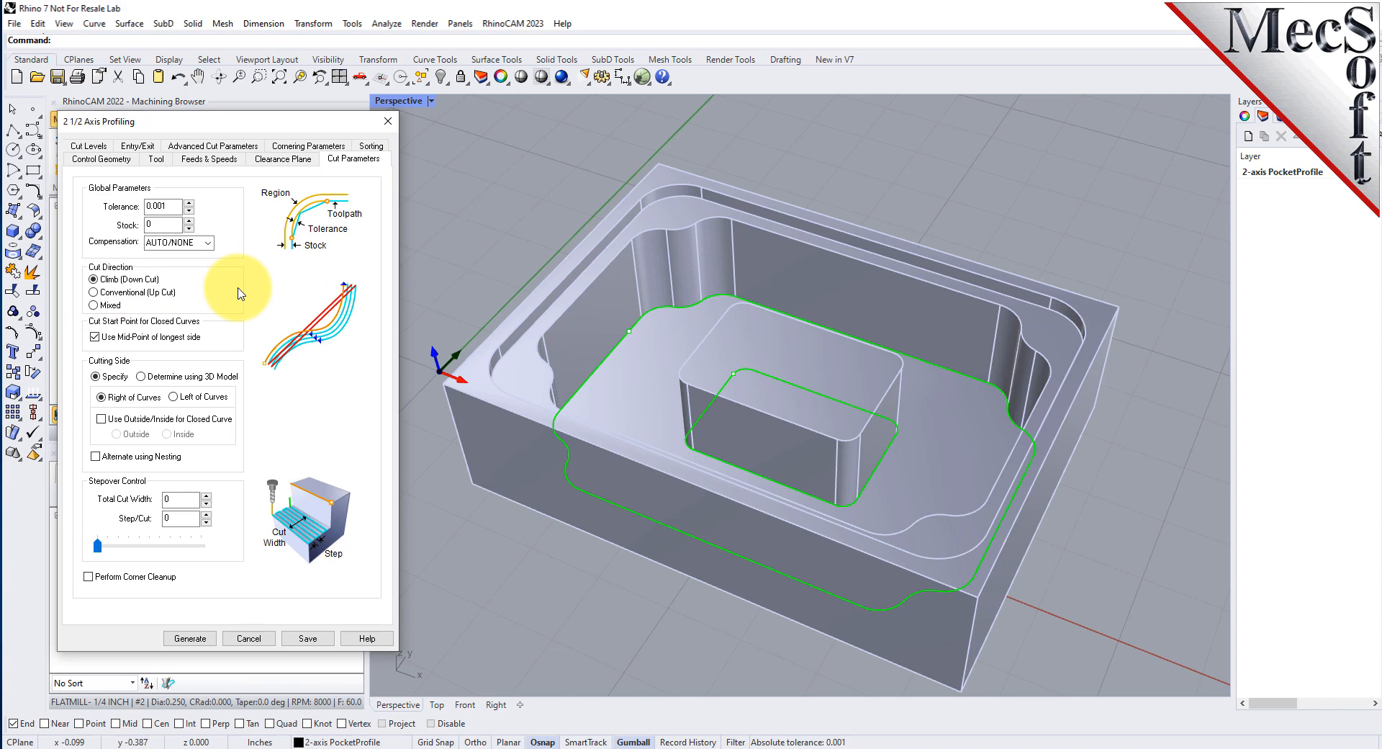
{"action": "left_click", "coordinate": [141, 375]}
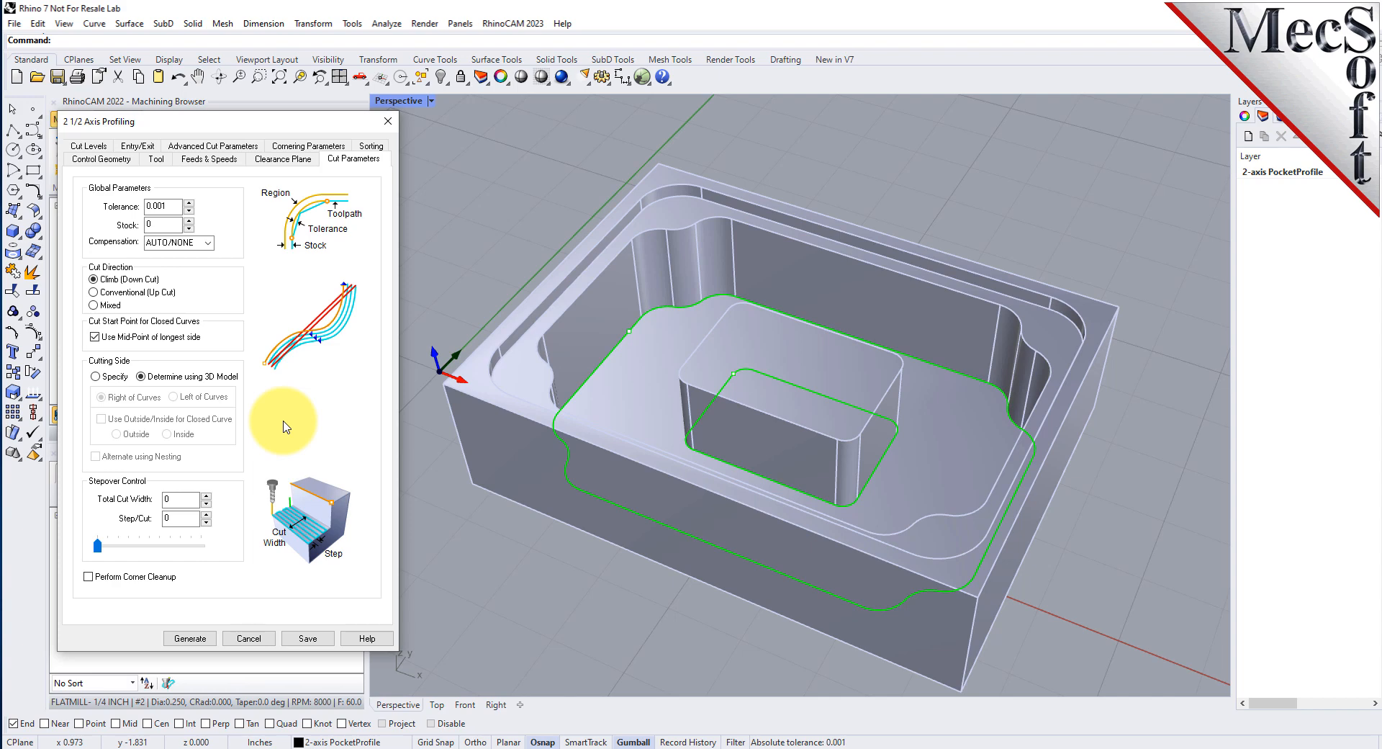
Locate the cut geometry at the bottom and generate the profiling toolpath
{"action": "left_click", "coordinate": [89, 146]}
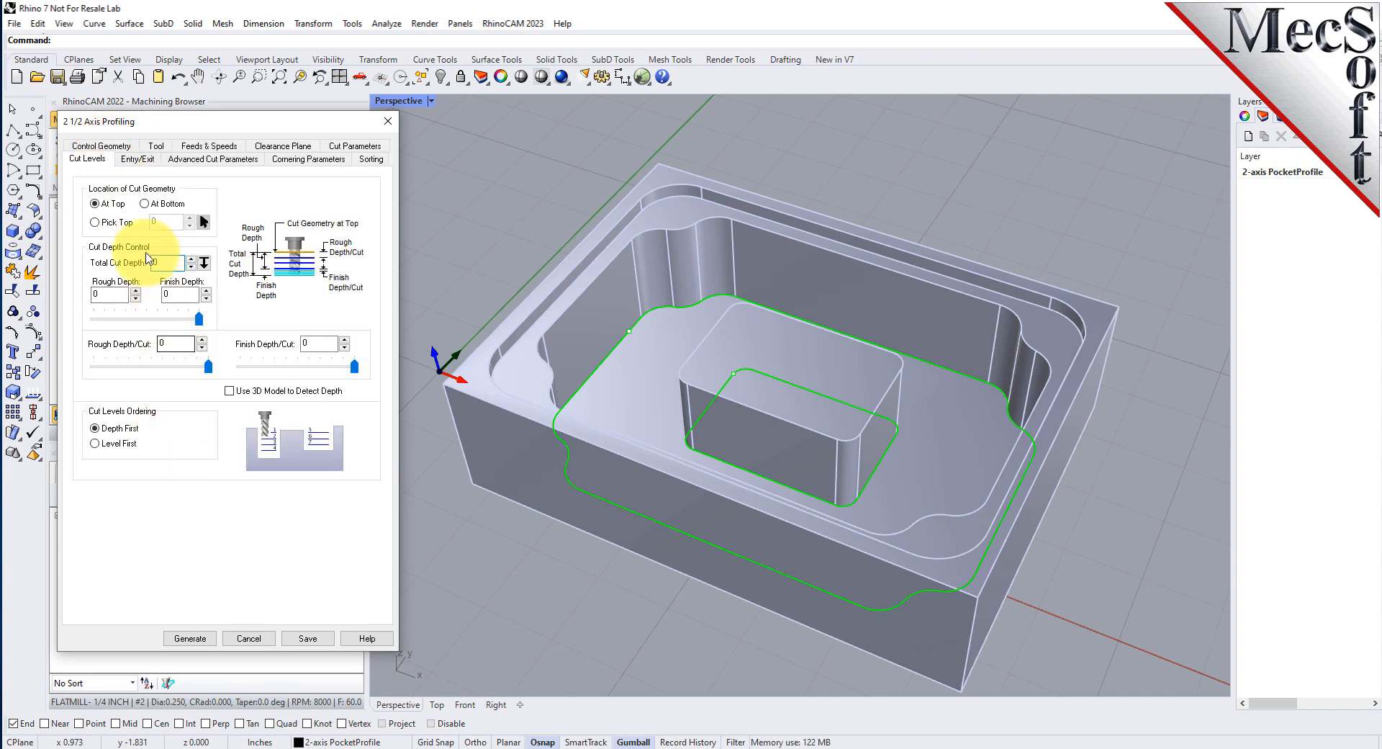
{"action": "left_click", "coordinate": [146, 204]}
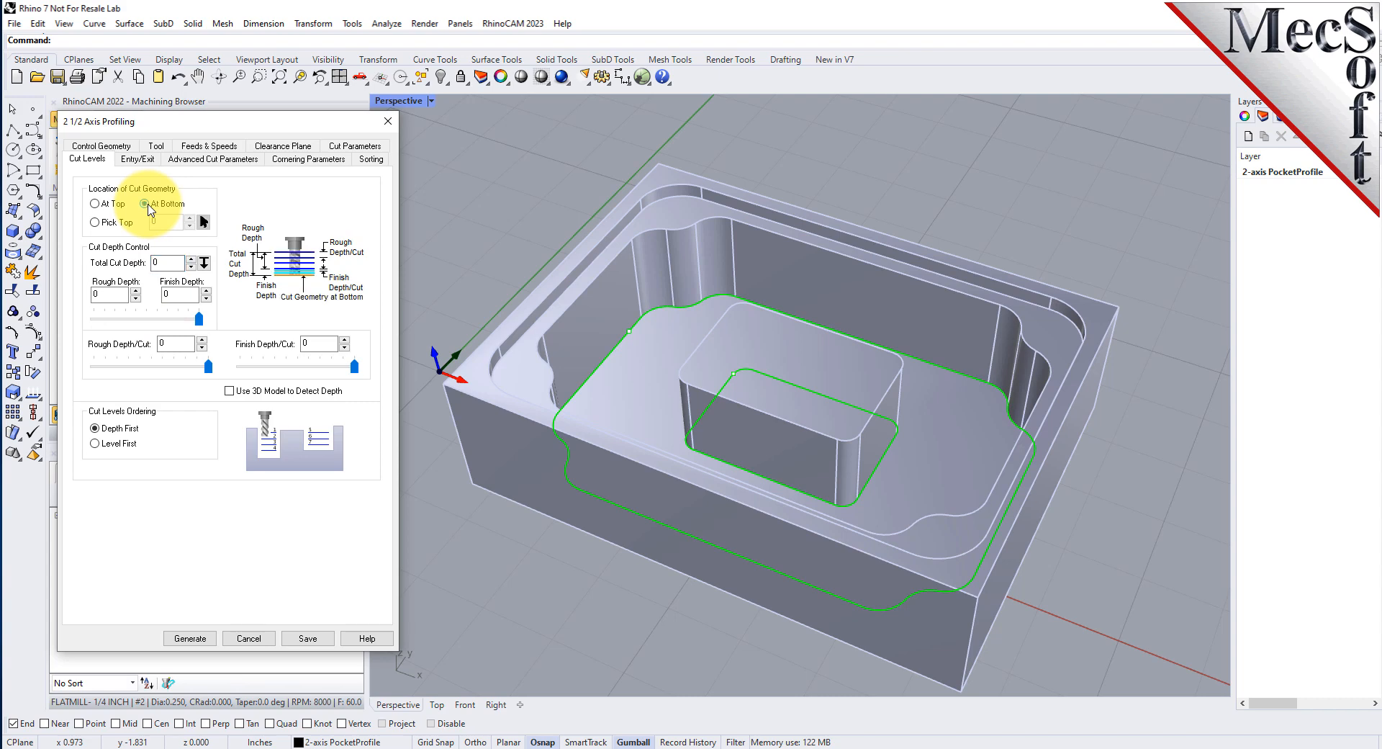
{"action": "left_click", "coordinate": [190, 637]}
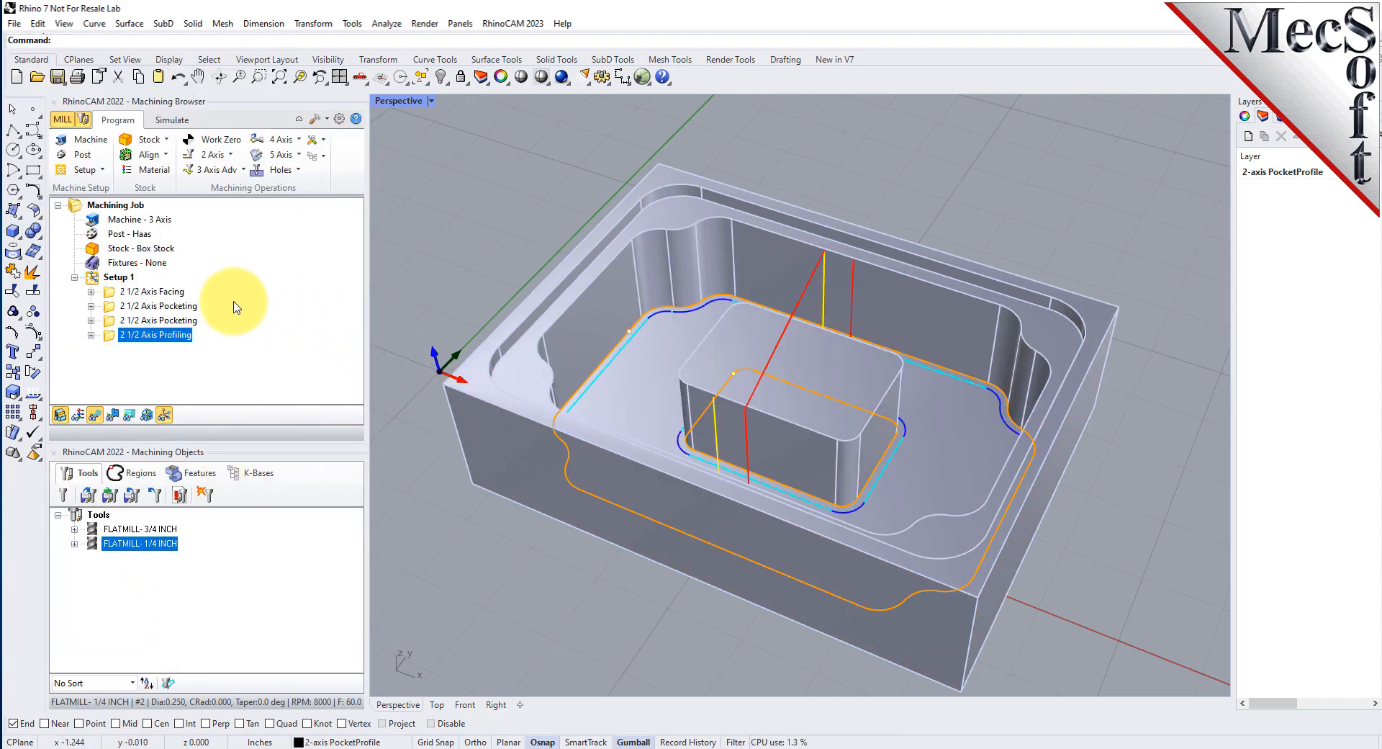
Examine the profiling toolpath through the part, along the pocket wall and around the island
{"action": "left_click", "coordinate": [94, 416]}
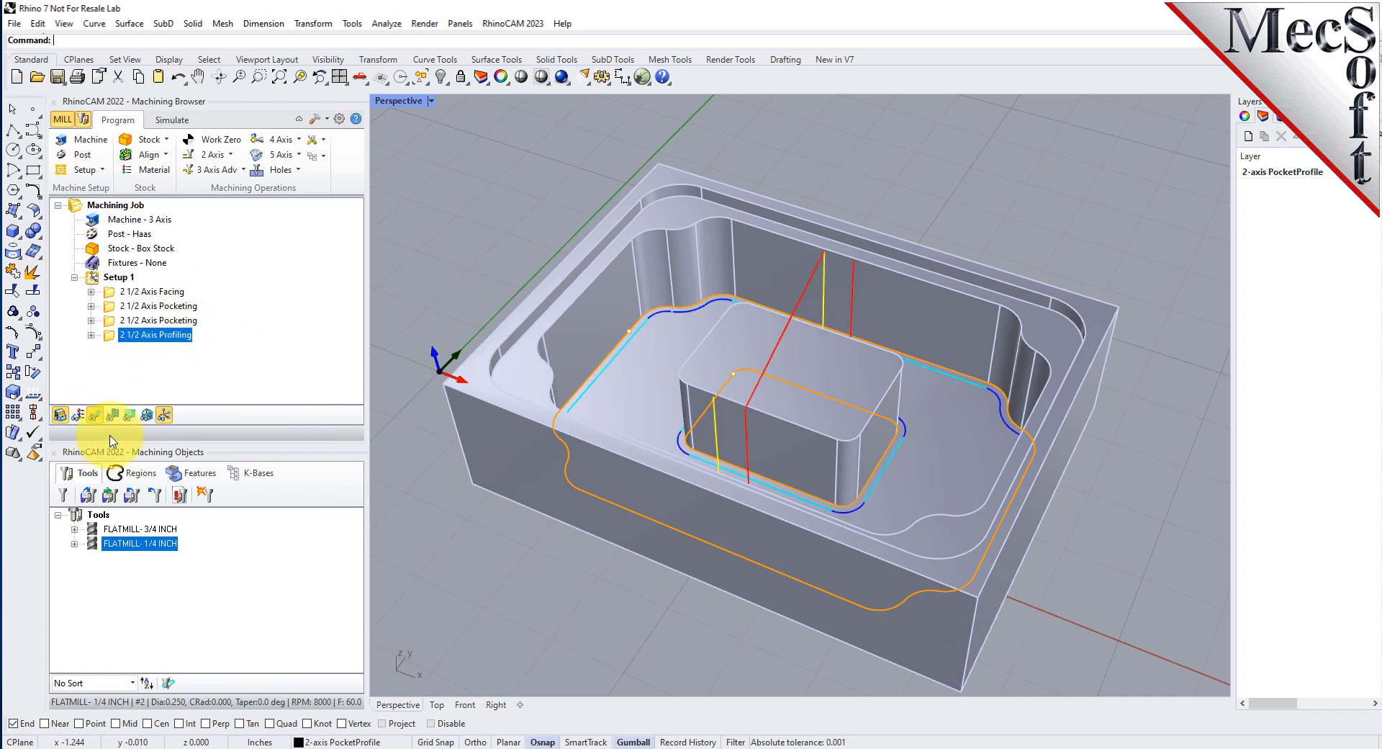
{"action": "left_click", "coordinate": [113, 416]}
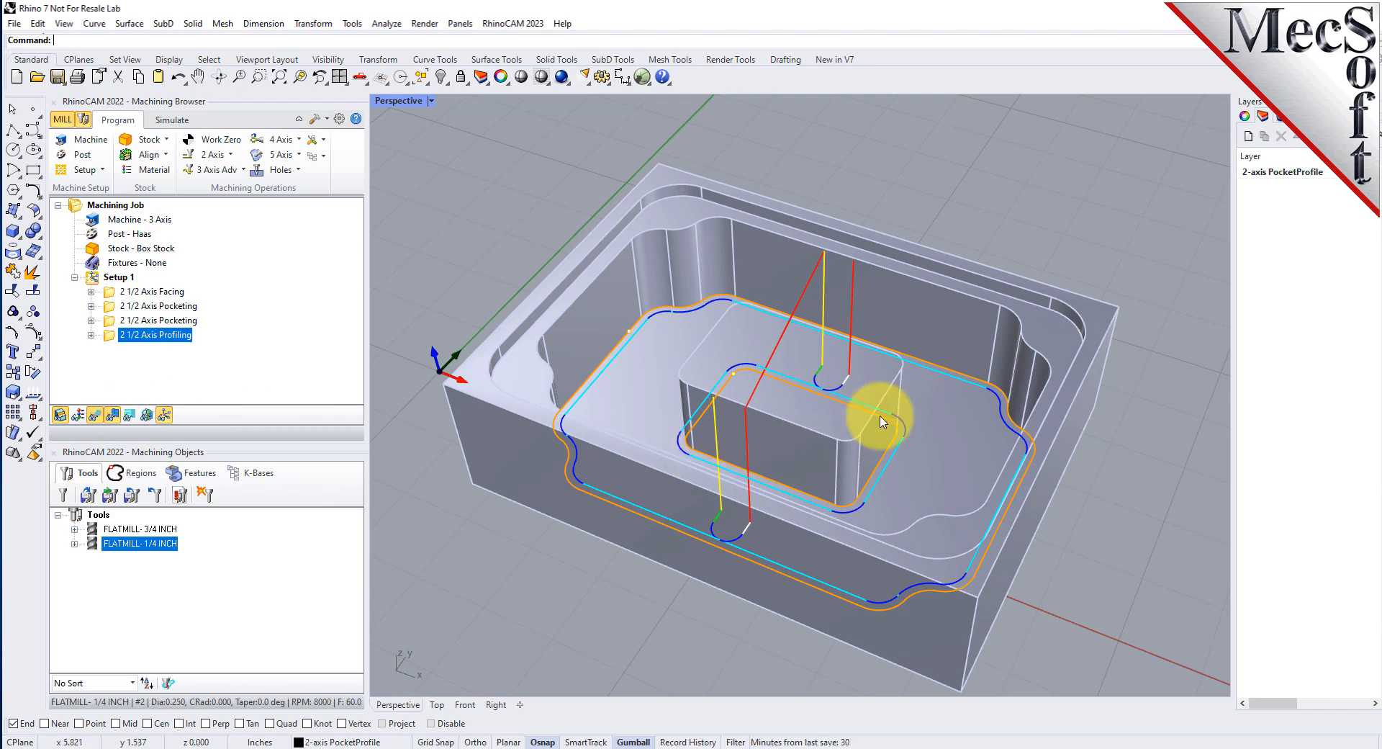
{"action": "right_click_drag", "start_coordinate": [880, 416], "coordinate": [887, 354]}
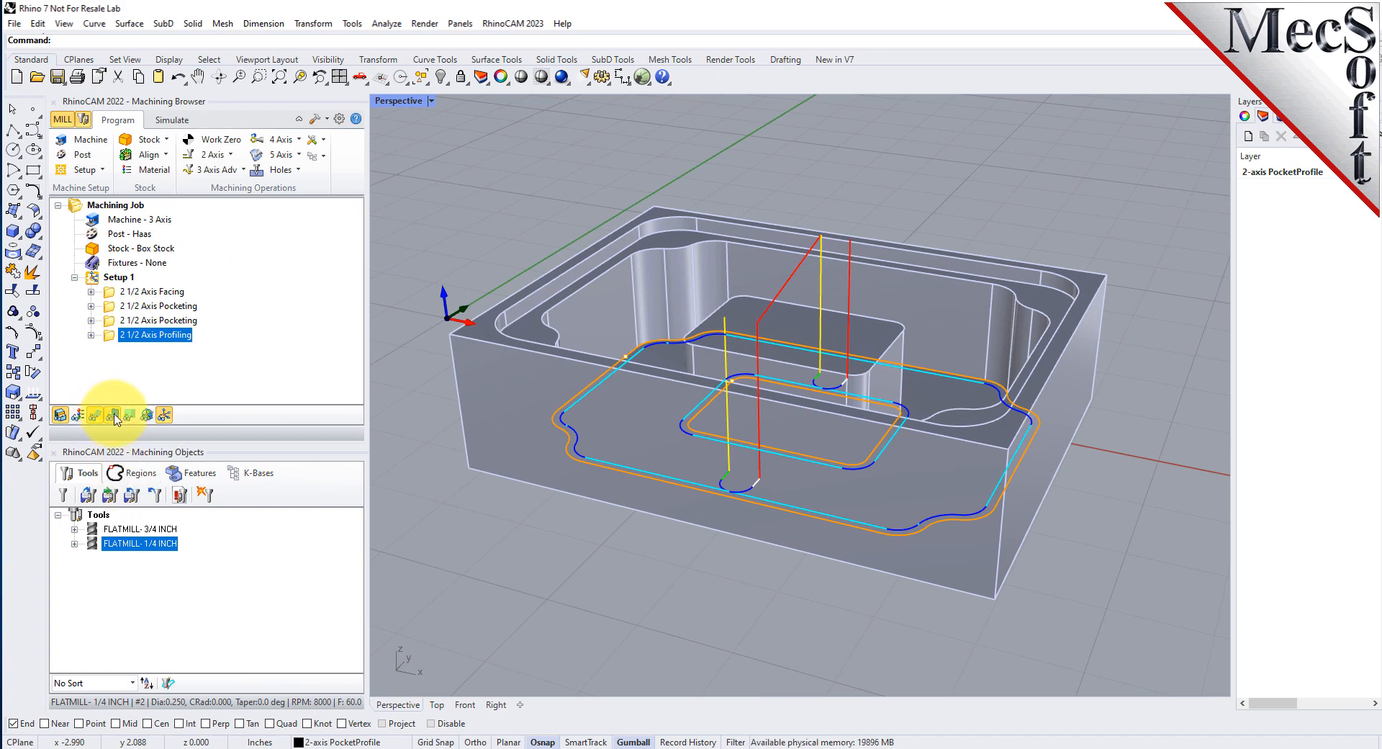
Simulate the 2 1/2 Axis Profiling operation and replay it at a slower speed with the whole pocket in view
{"action": "left_click", "coordinate": [172, 120]}
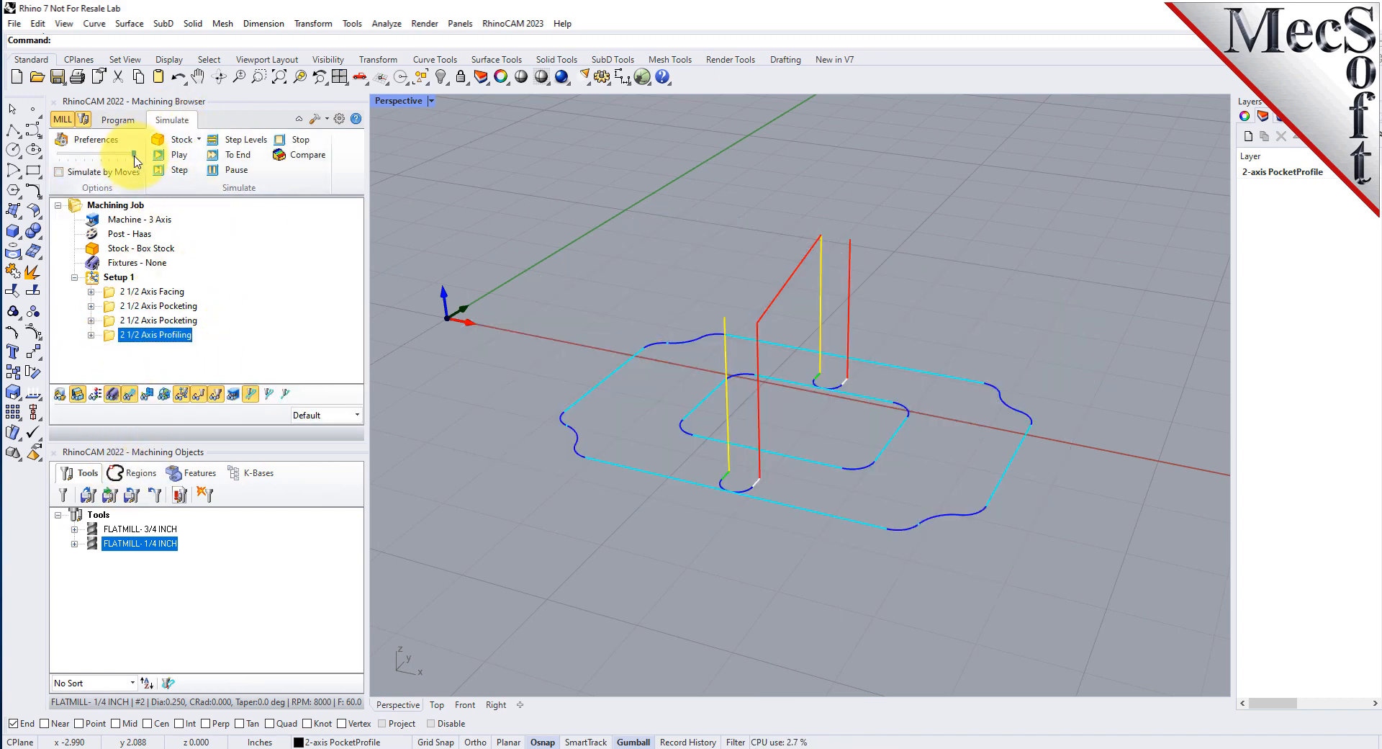
{"action": "left_click", "coordinate": [185, 158]}
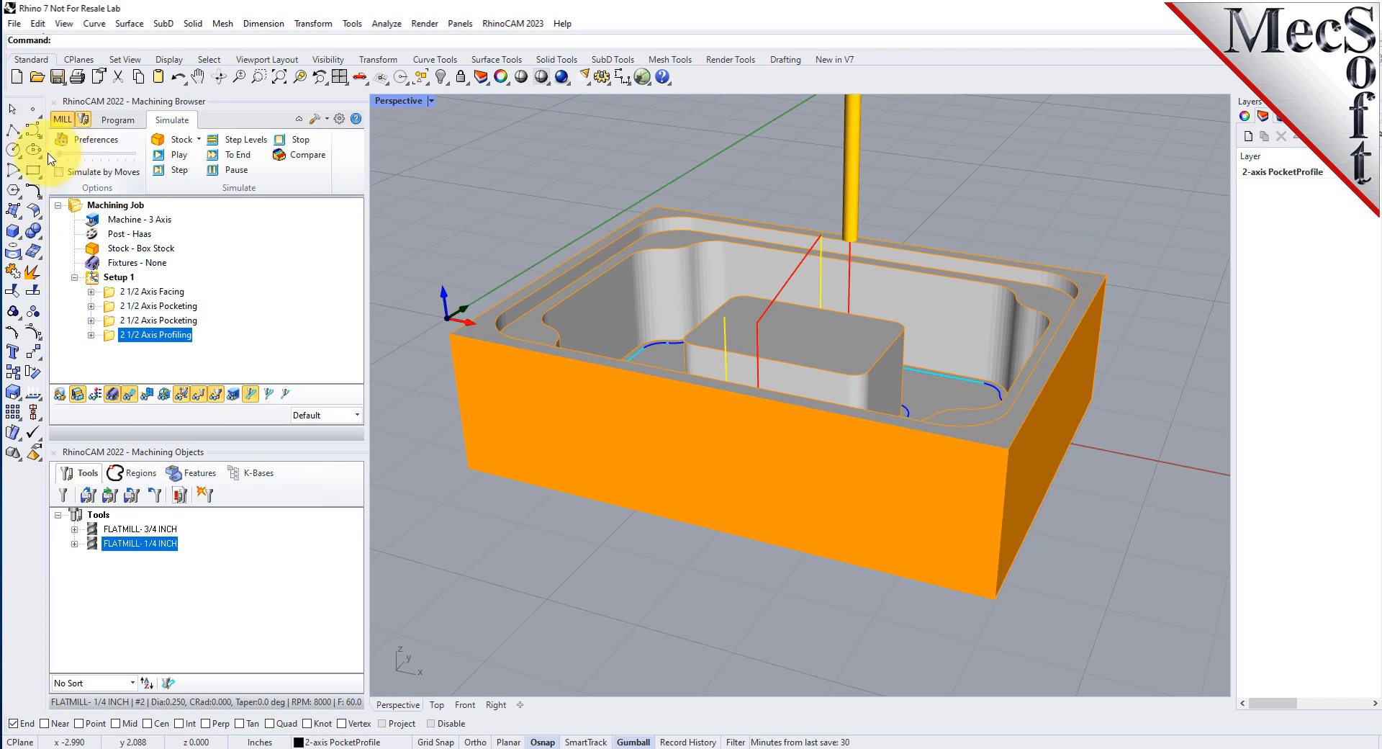
{"action": "left_click", "coordinate": [178, 154]}
{"action": "right_click_drag", "start_coordinate": [555, 284], "coordinate": [648, 339]}
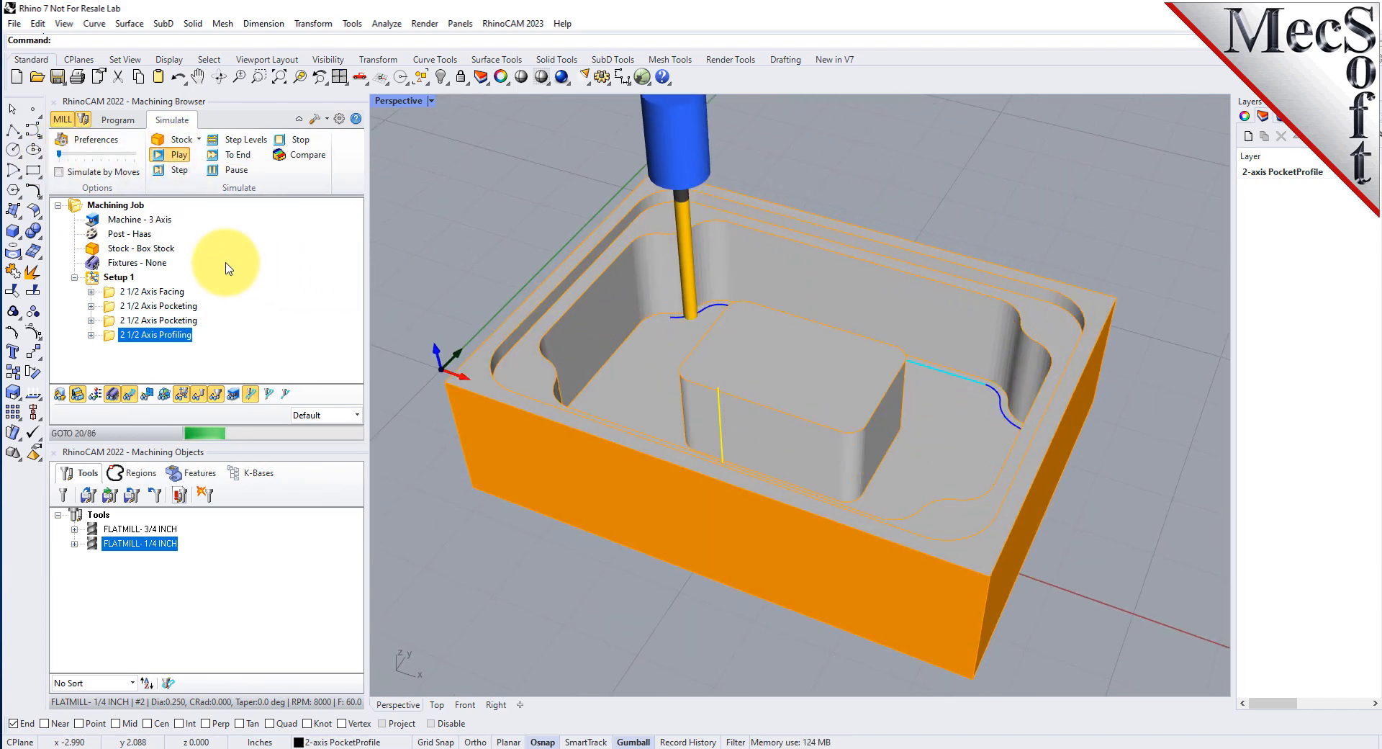
Simulate all operations of Setup 1 by moves from the uncut box stock and return to programming
{"action": "left_click", "coordinate": [101, 276]}
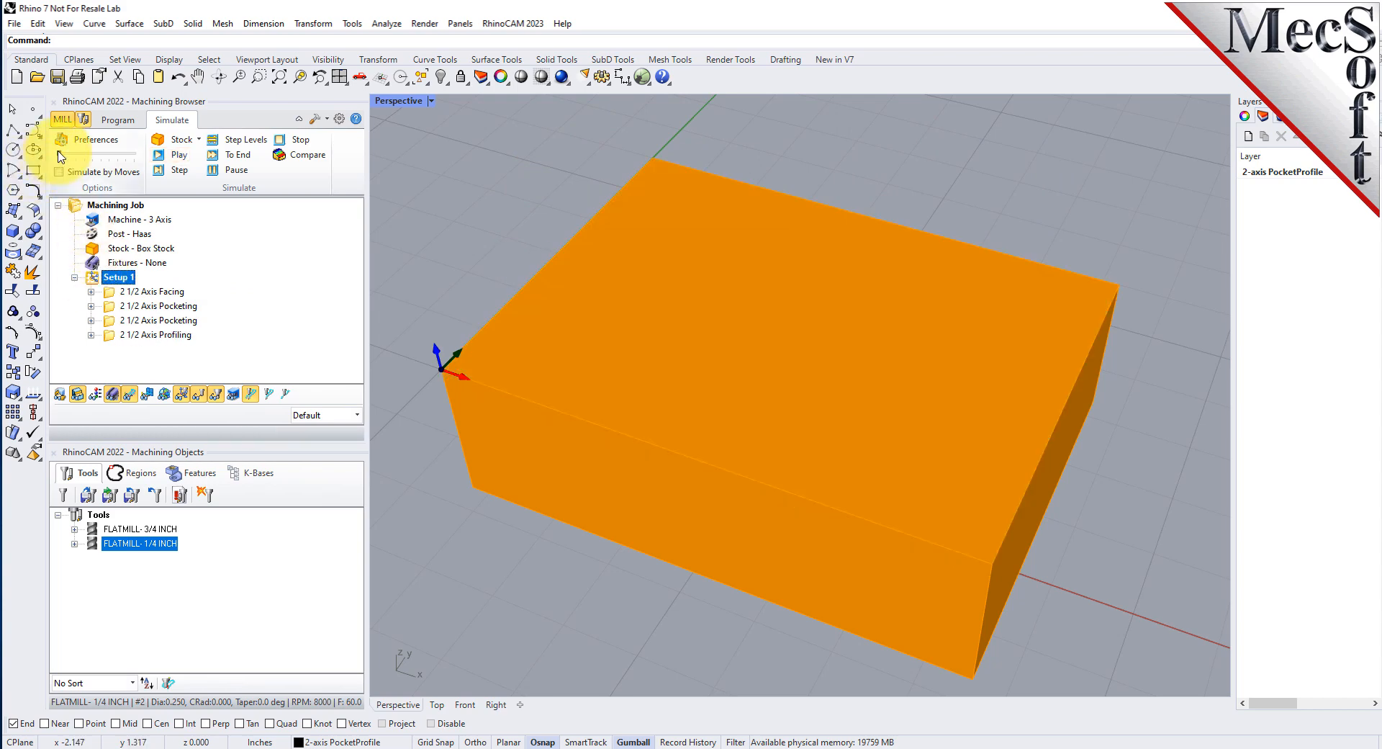
{"action": "left_click", "coordinate": [177, 154]}
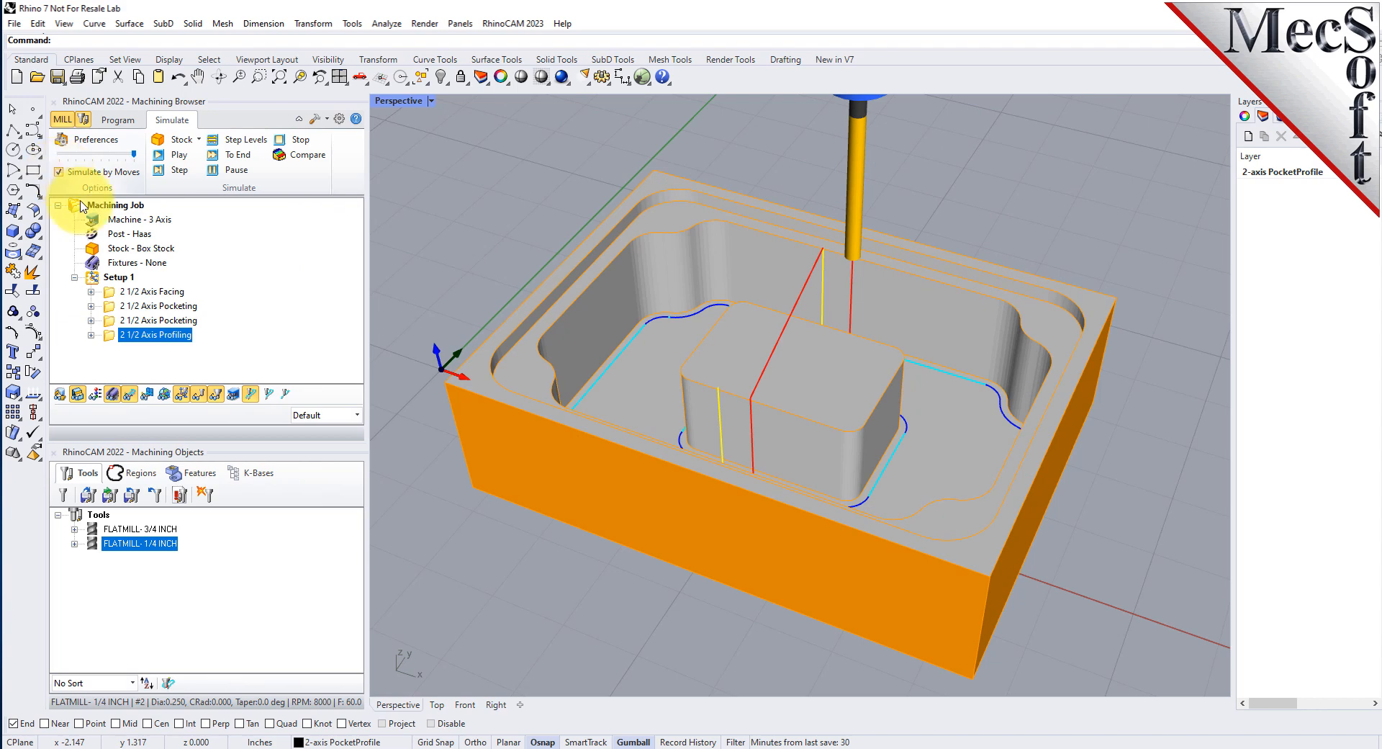
{"action": "left_click", "coordinate": [117, 120]}
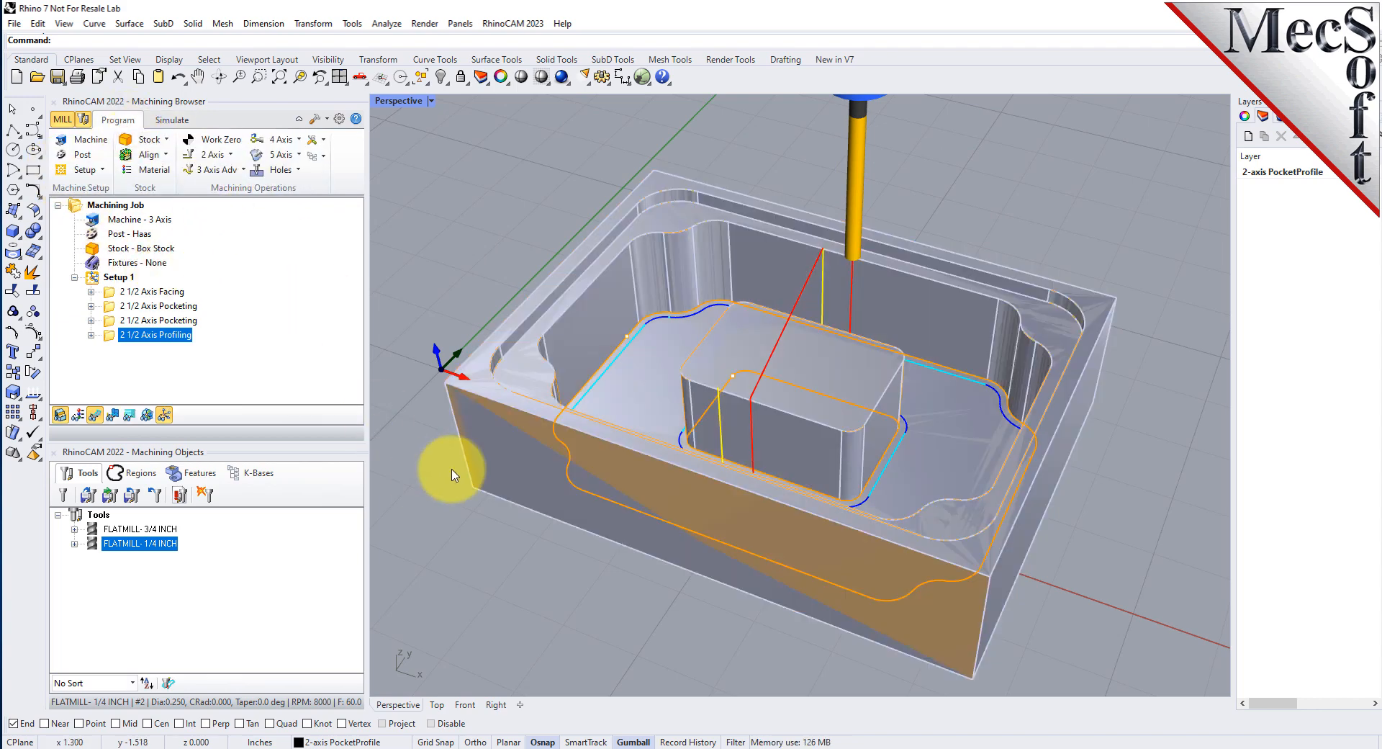
Post Setup 1 with the Haas post to 2AxisIntroductionTutorial_Setup 1.nc and arrange the G-code window for reading
{"action": "right_click_drag", "start_coordinate": [742, 482], "coordinate": [726, 446]}
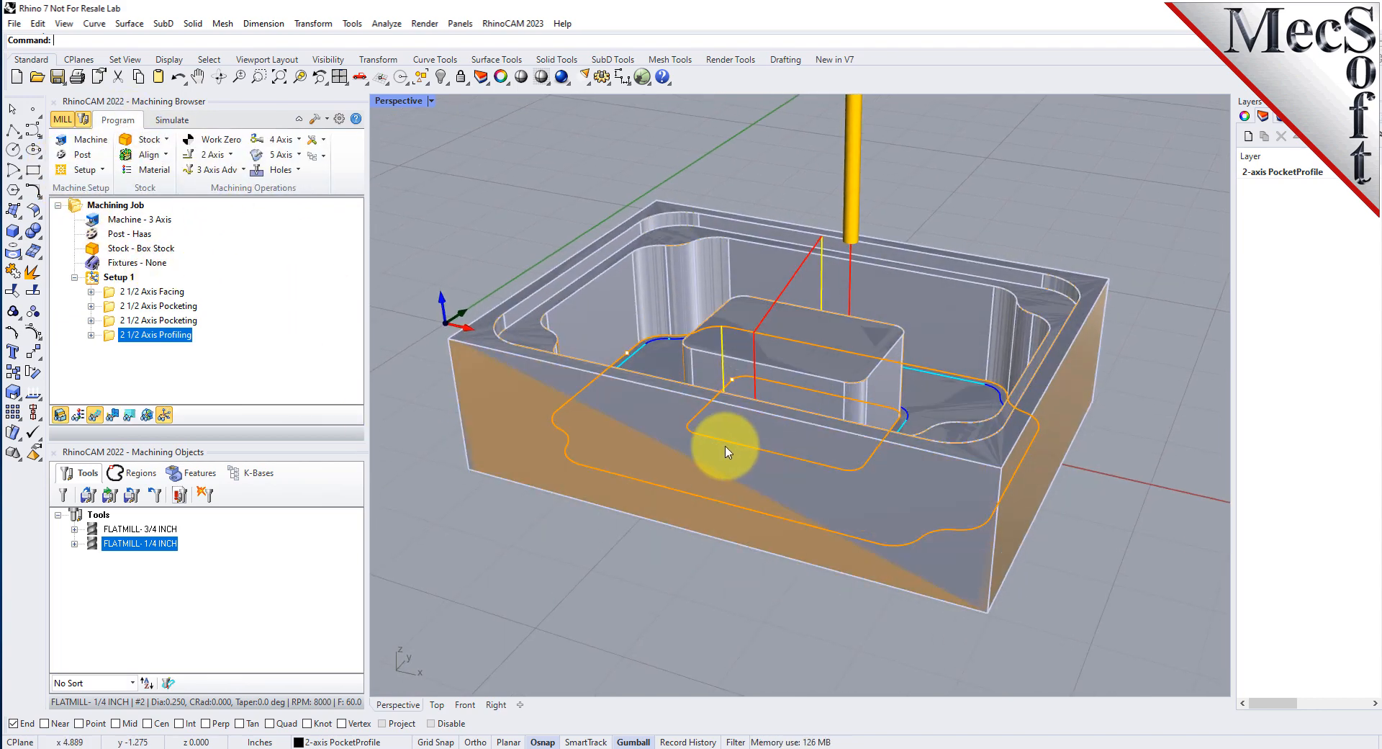
{"action": "left_click", "coordinate": [92, 278]}
{"action": "right_click", "coordinate": [124, 282]}
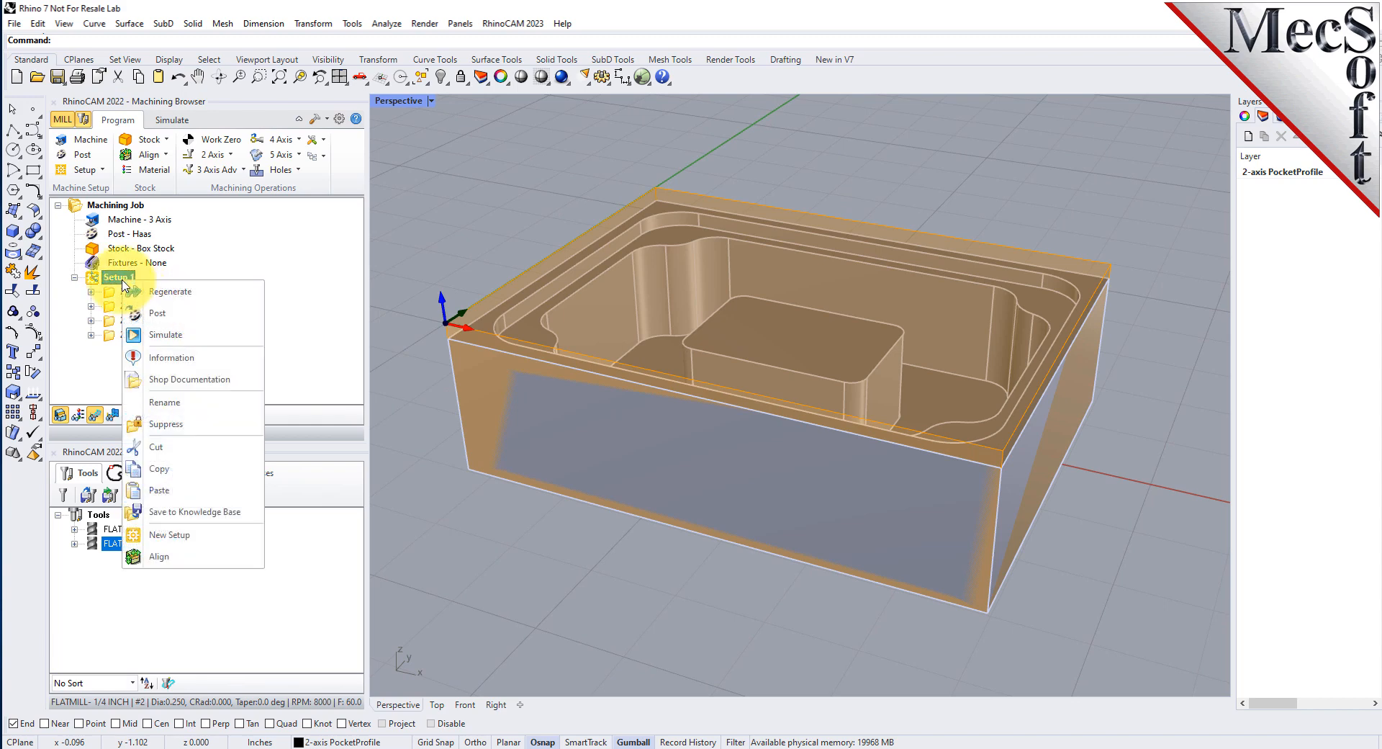
{"action": "left_click", "coordinate": [190, 317]}
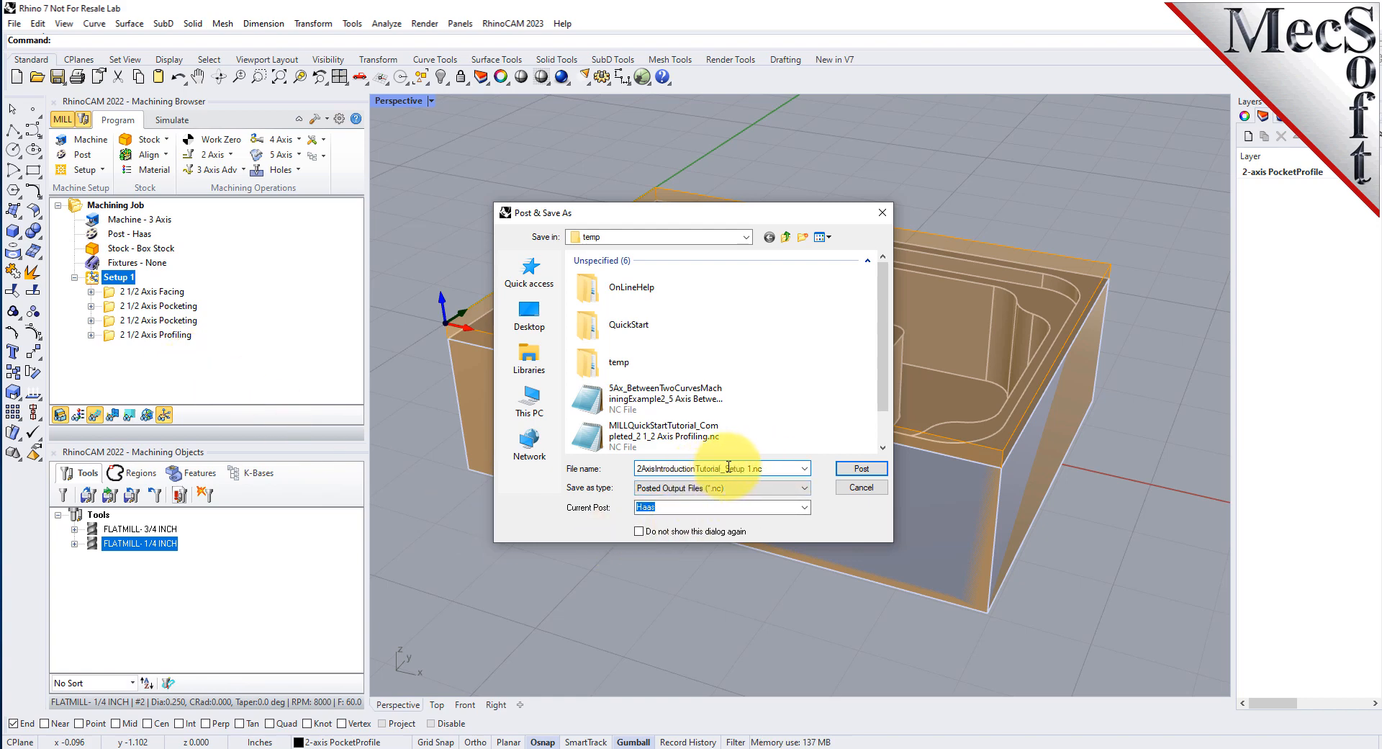
{"action": "left_click_drag", "start_coordinate": [723, 468], "coordinate": [624, 466]}
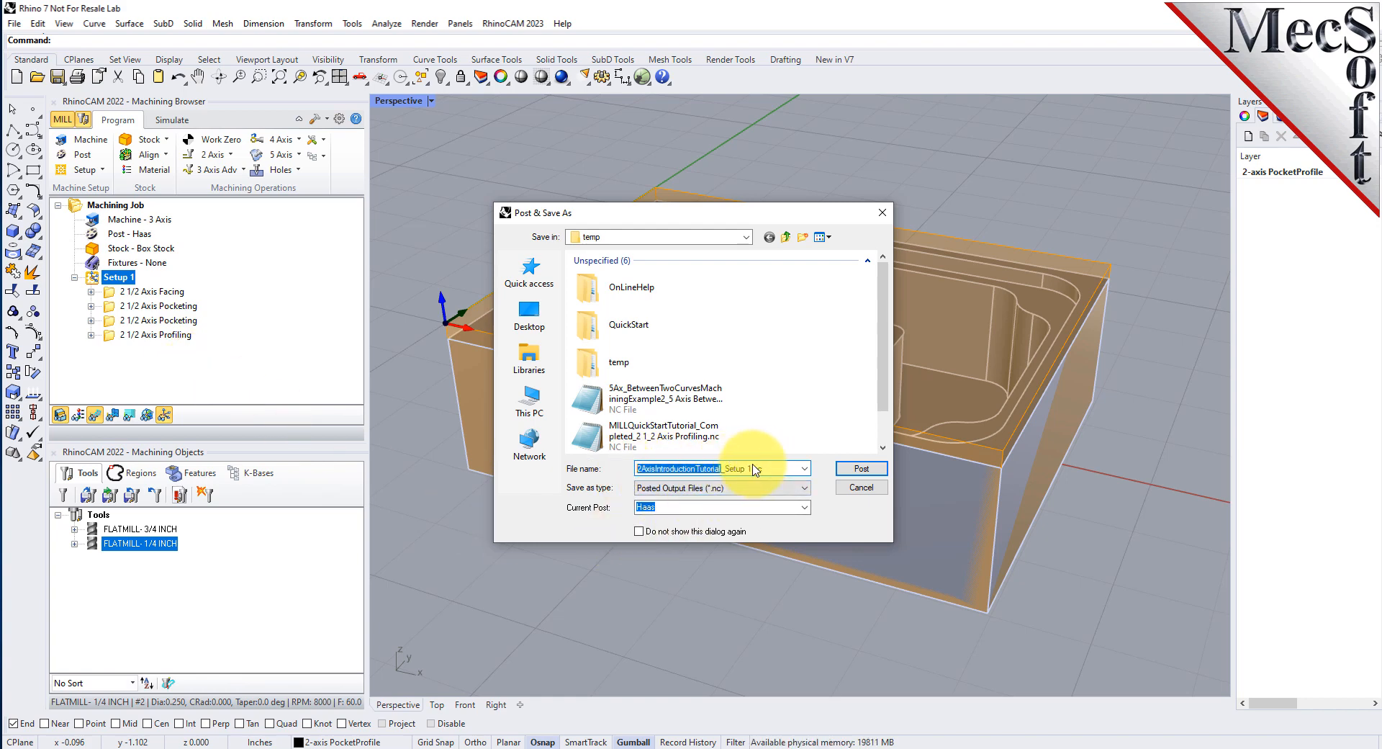
{"action": "left_click_drag", "start_coordinate": [729, 465], "coordinate": [613, 475]}
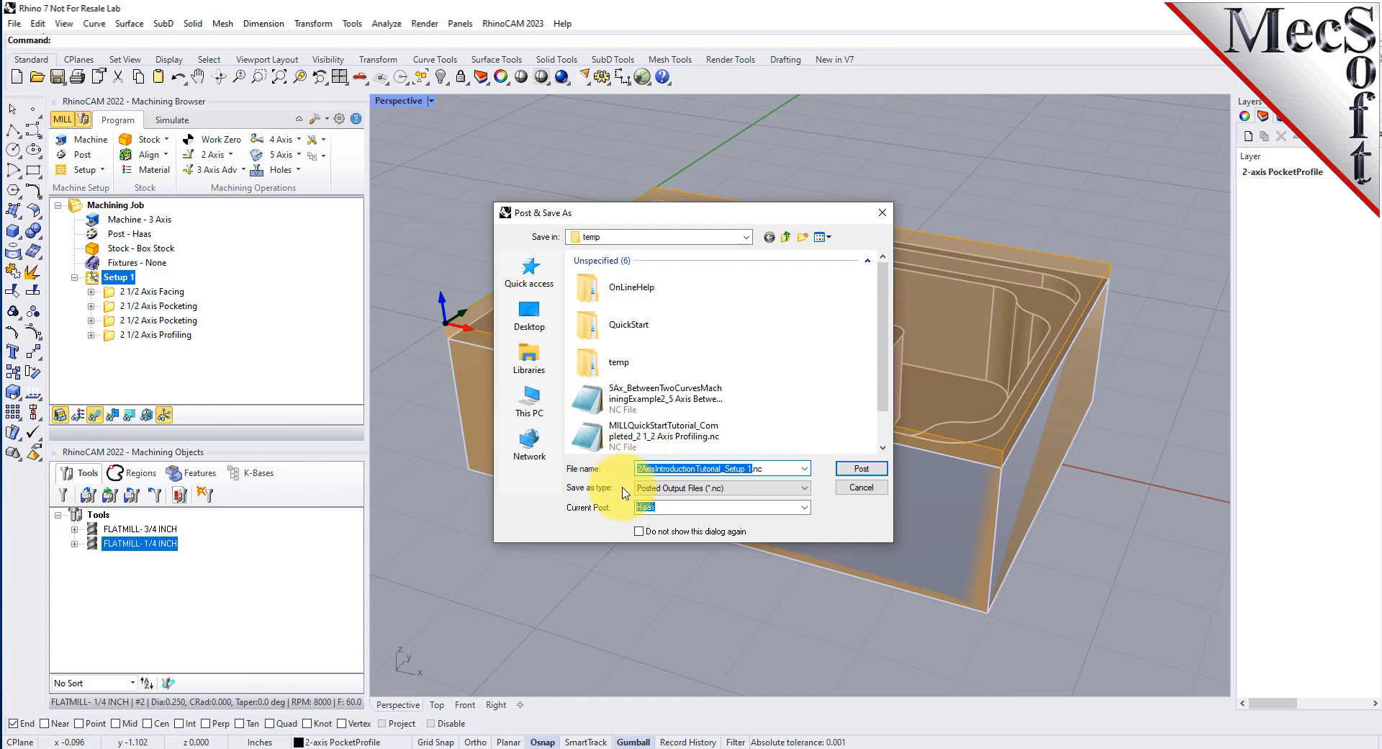
{"action": "left_click", "coordinate": [868, 476]}
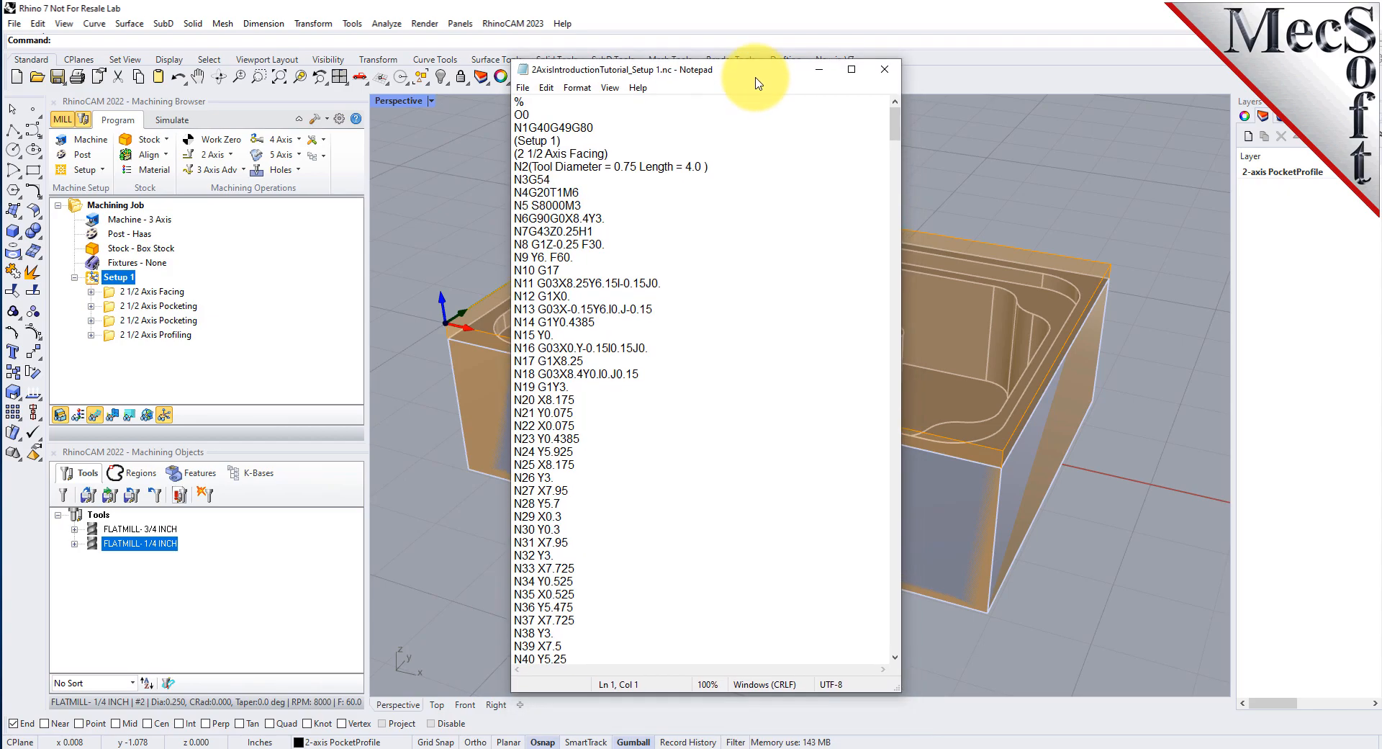
{"action": "left_click_drag", "start_coordinate": [896, 130], "coordinate": [814, 149]}
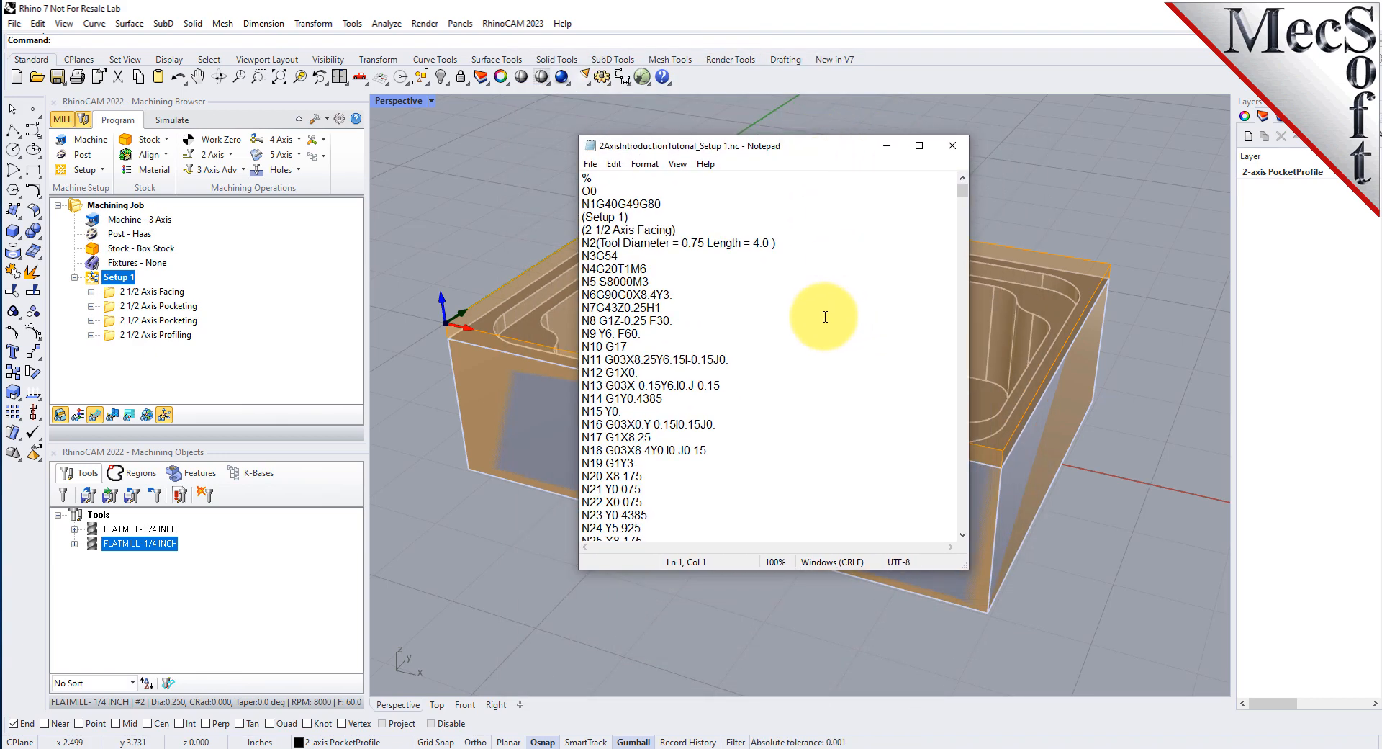